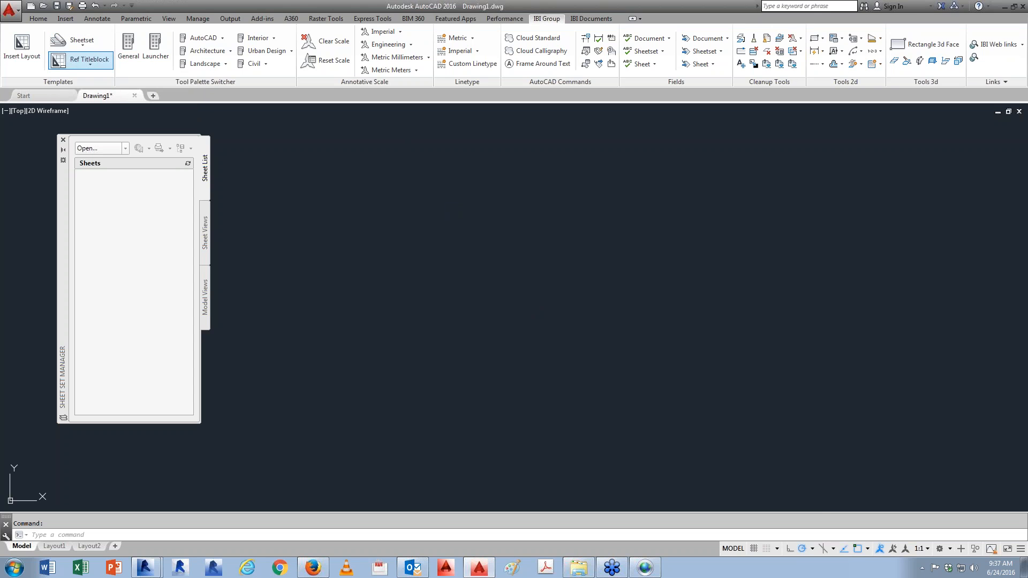
Step: Copy the entire contents of the 2 Level Reference folder in the IBI Imperial templates
left_click_drag(491, 130, 613, 133)
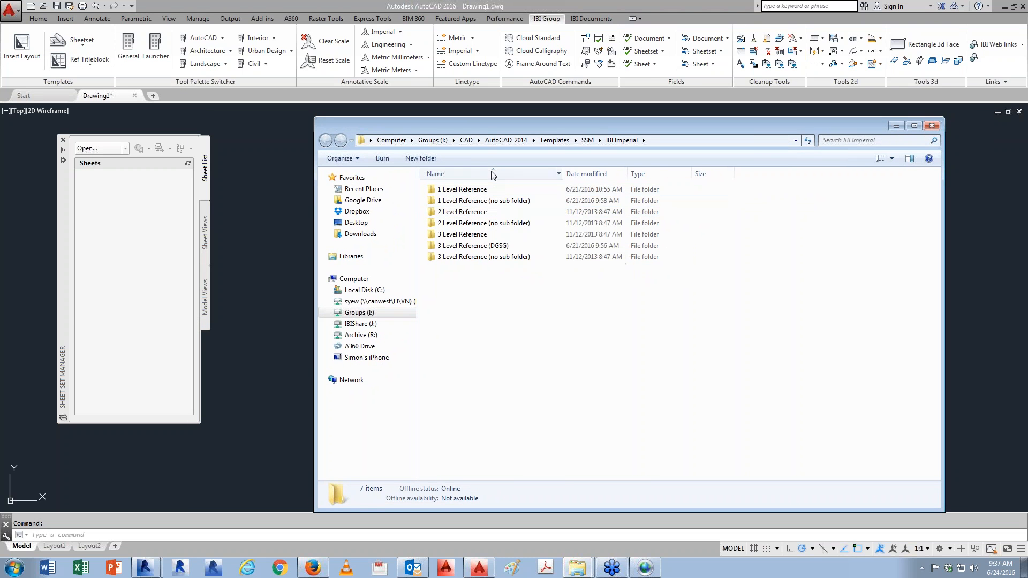
mouse_move(465, 217)
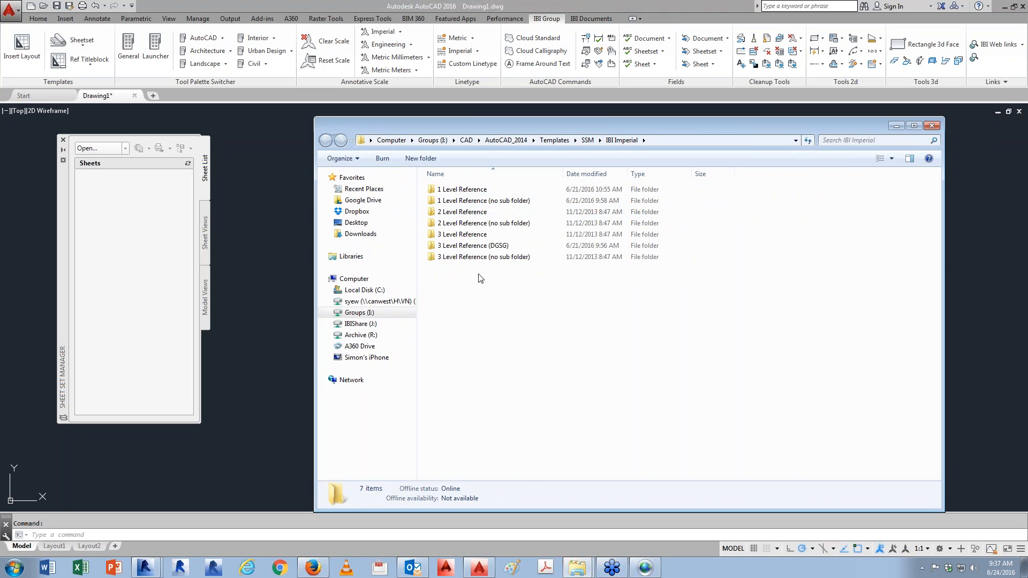
double_click(462, 213)
left_click_drag(544, 307, 429, 182)
right_click(451, 200)
left_click(478, 312)
Step: Paste the copied template files into the project 0000 folder inside User Folder (Cleaned Weekly) on IBIShare (J:)
key("super+e")
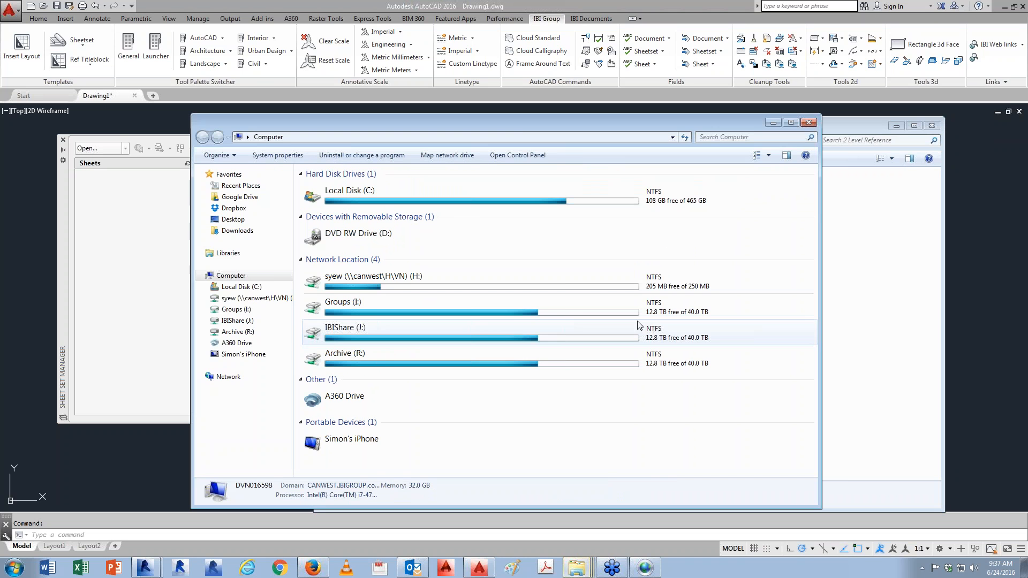
left_click_drag(523, 130, 622, 126)
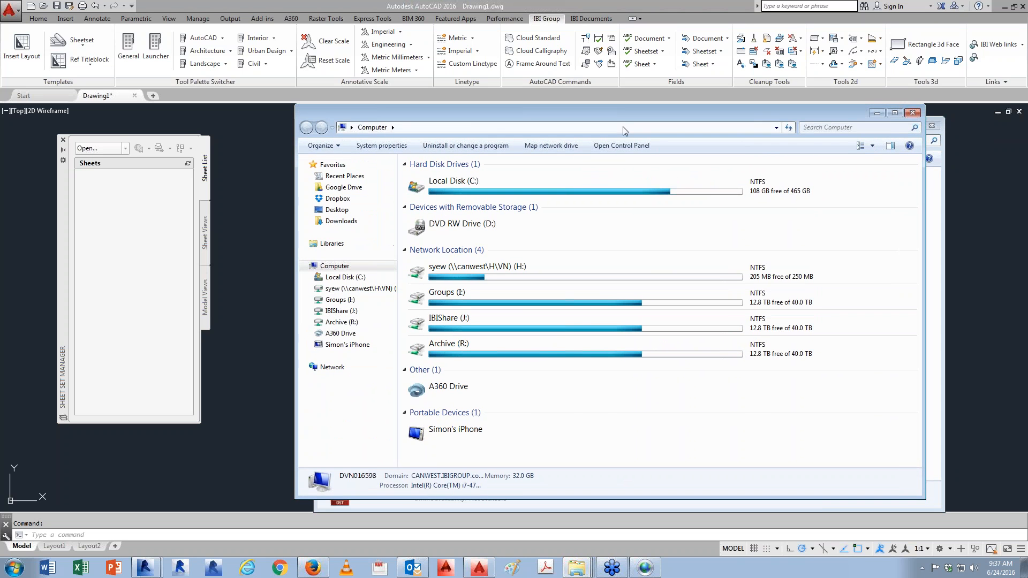
double_click(449, 322)
left_click_drag(928, 168, 926, 465)
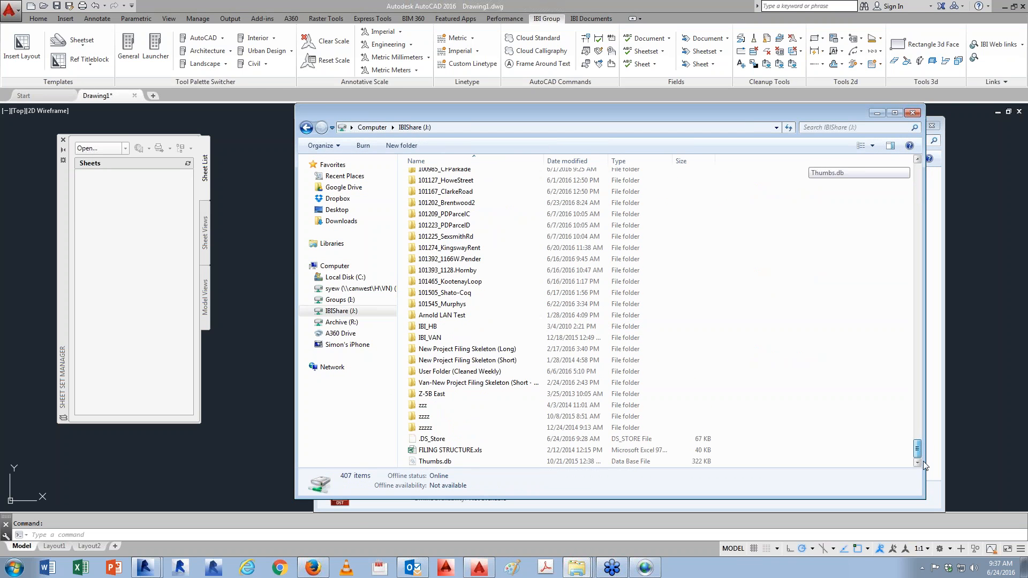
double_click(477, 371)
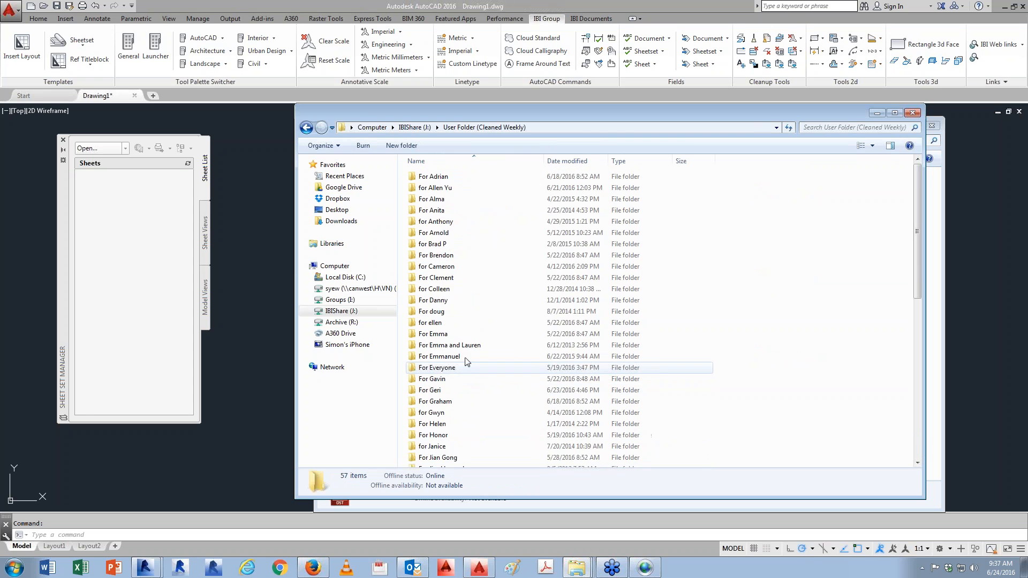
scroll(482, 375, "down", 4)
scroll(493, 436, "down", 6)
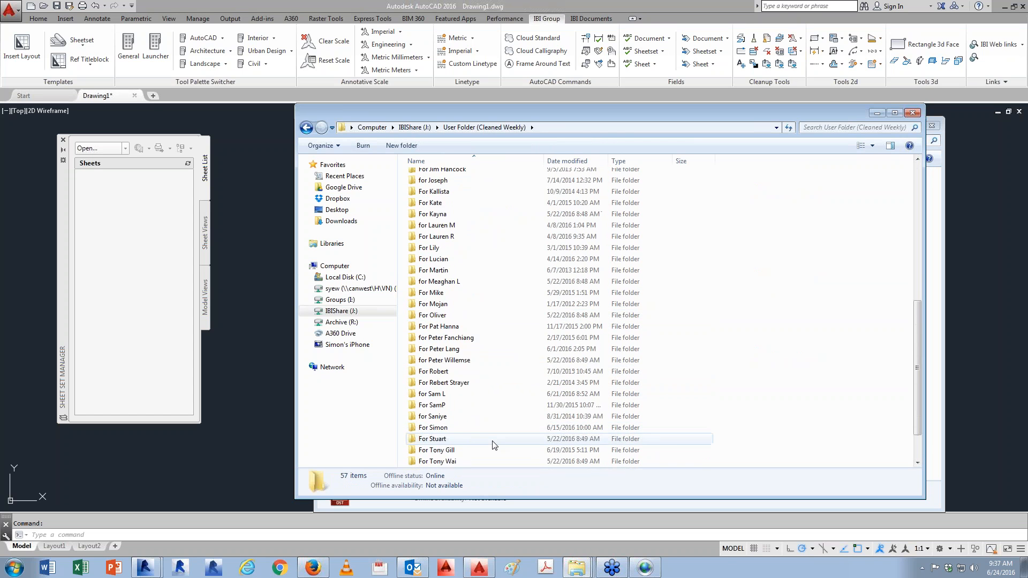
double_click(443, 384)
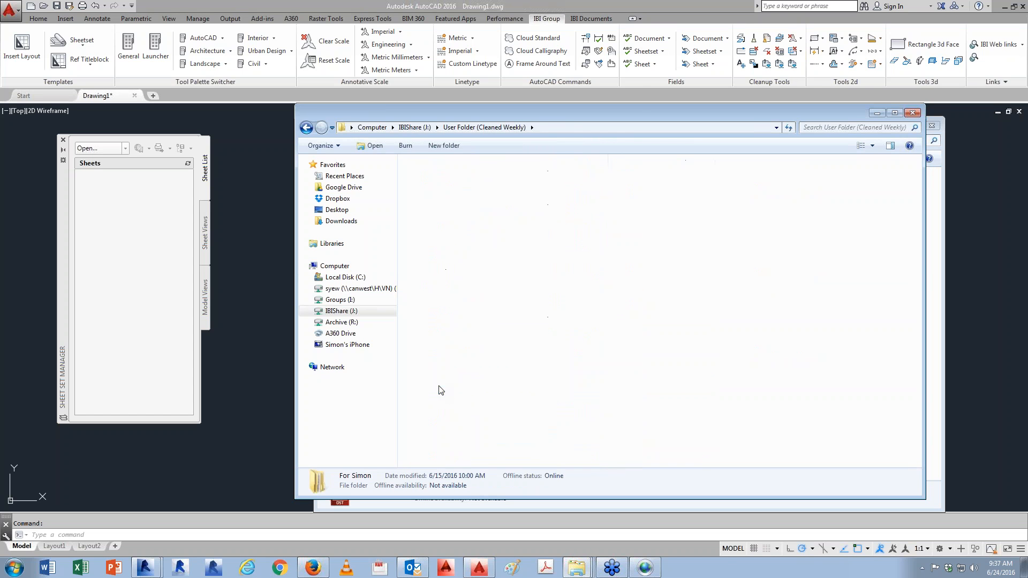
double_click(438, 200)
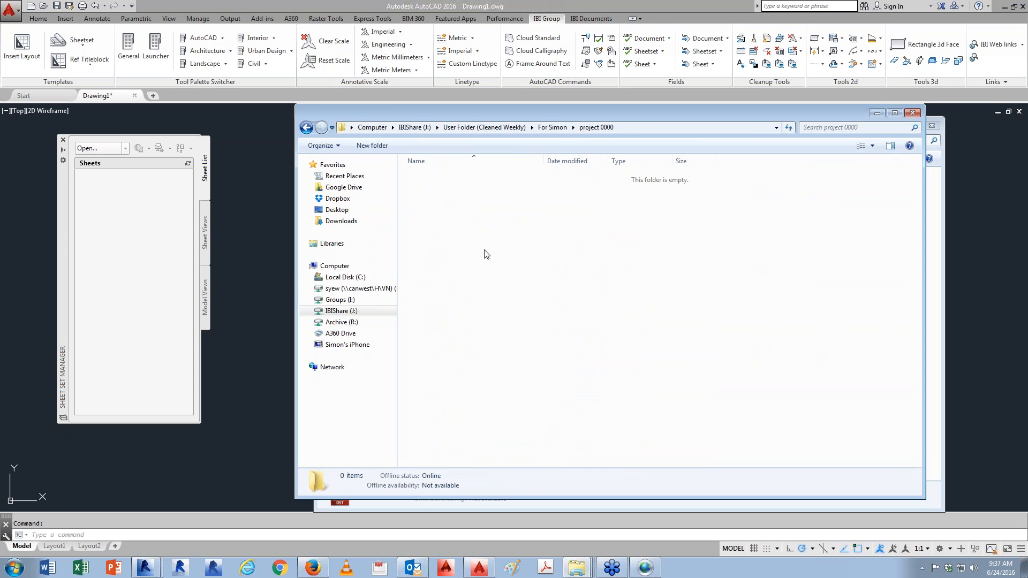
key("ctrl+v")
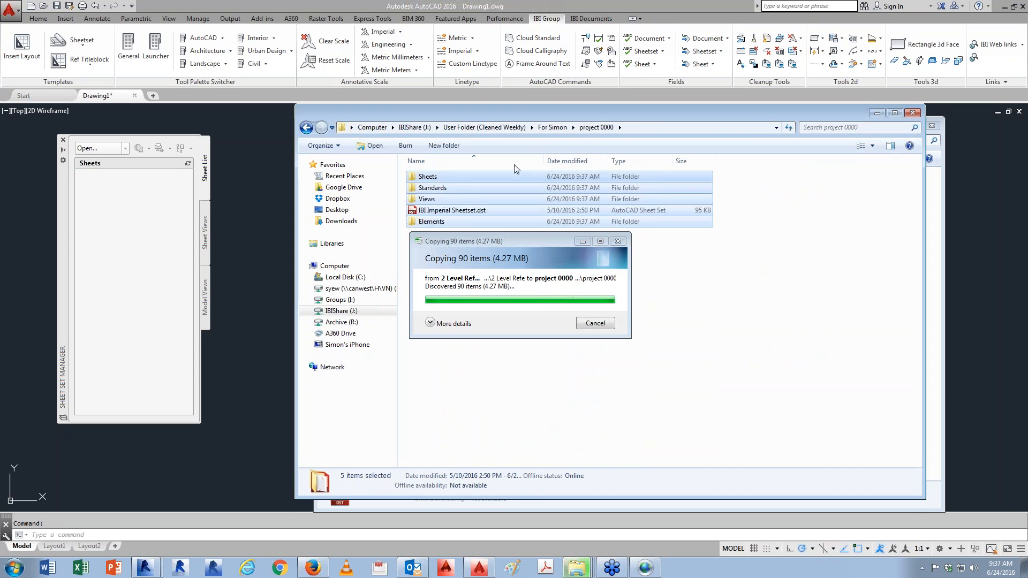
Step: Rename the copied IBI Imperial Sheetset.dst file as 0000-New Project
left_click_drag(539, 114, 610, 253)
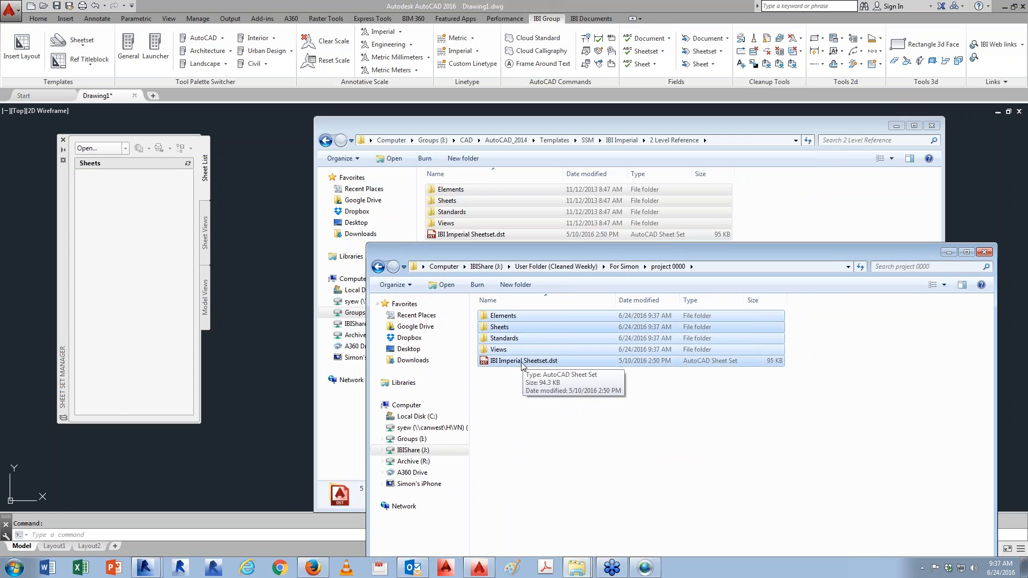
left_click(513, 391)
left_click(509, 366)
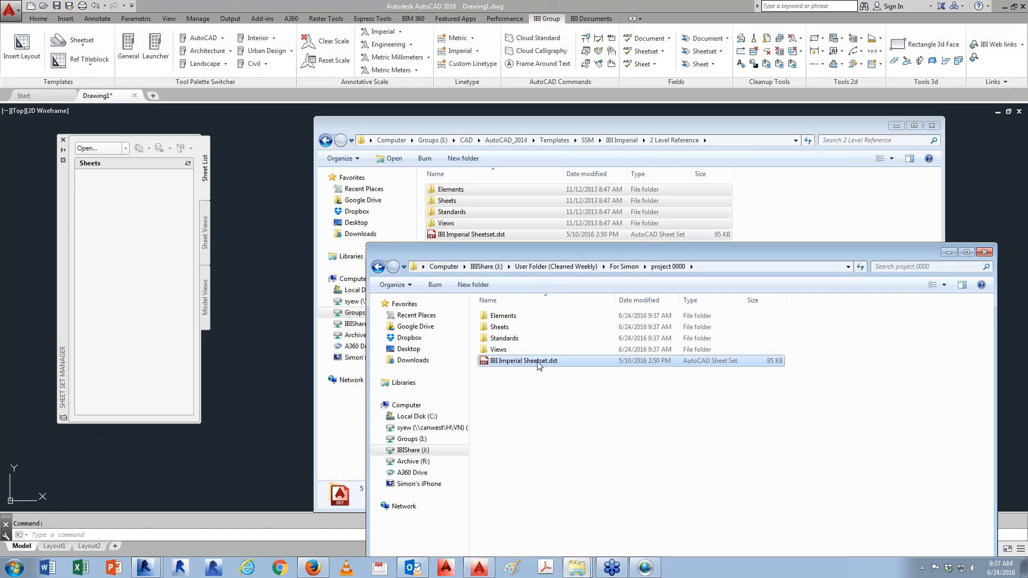
left_click(519, 366)
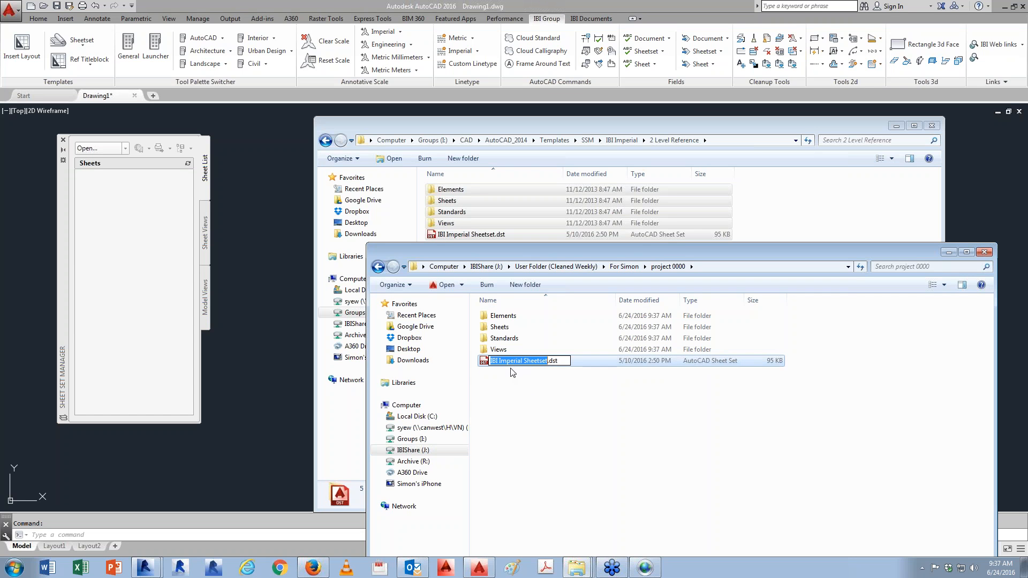
type("0000-New Project")
key("Return")
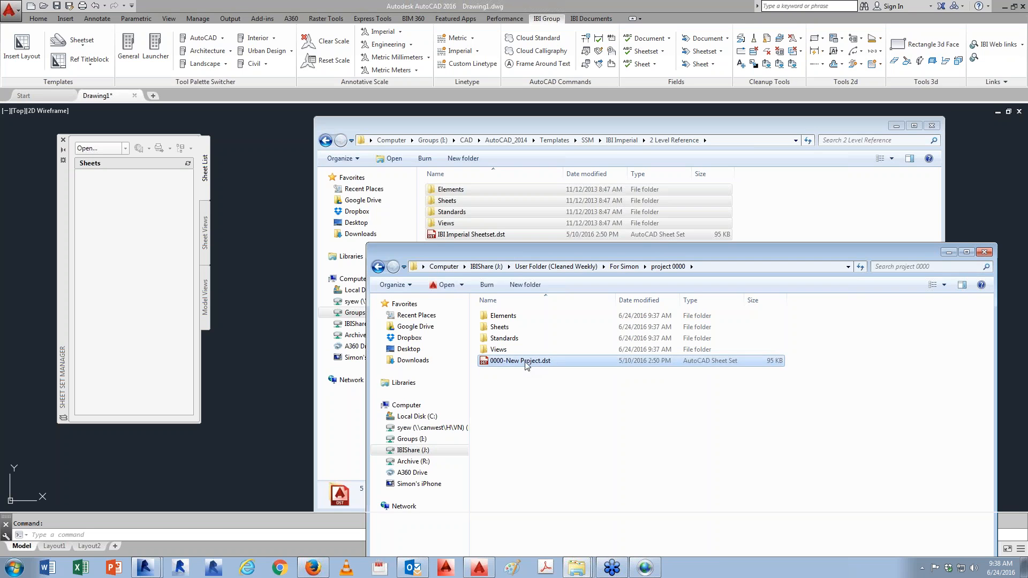
Step: Open 0000-New Project.dst in an enlarged Sheet Set Manager and expand the Project Plot Sheets (Full Size) subset
double_click(526, 361)
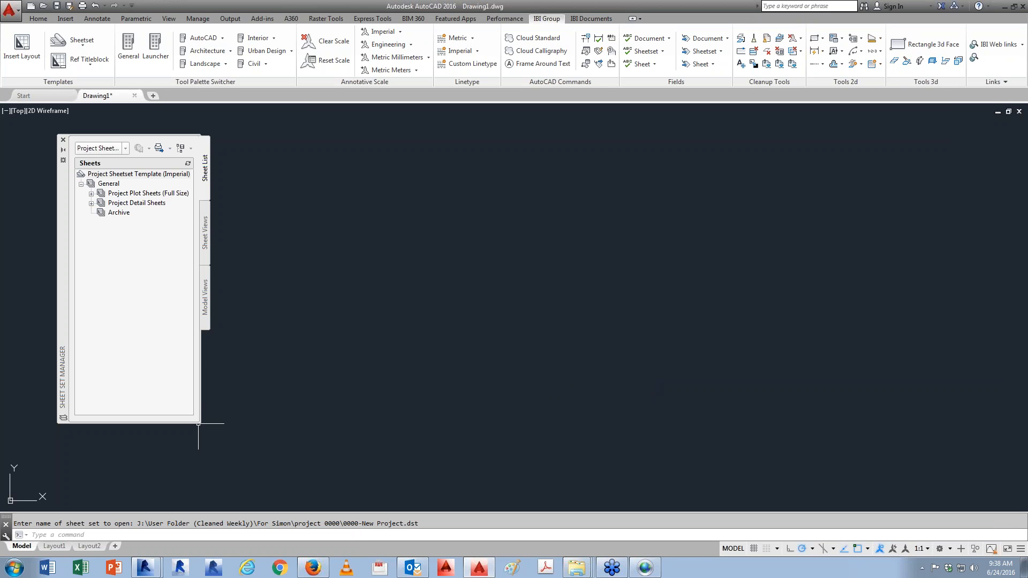
left_click_drag(202, 429, 362, 478)
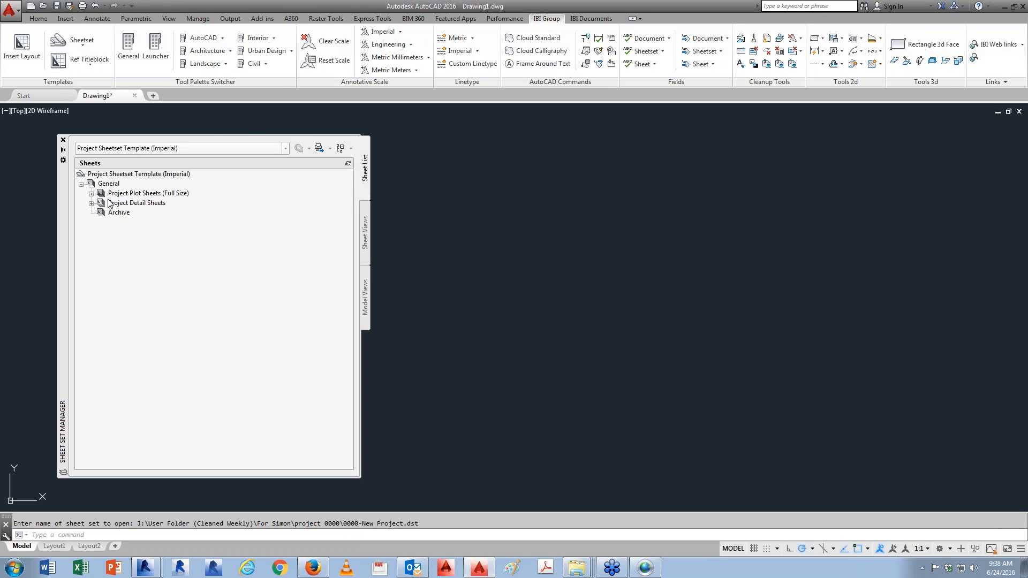
left_click(91, 193)
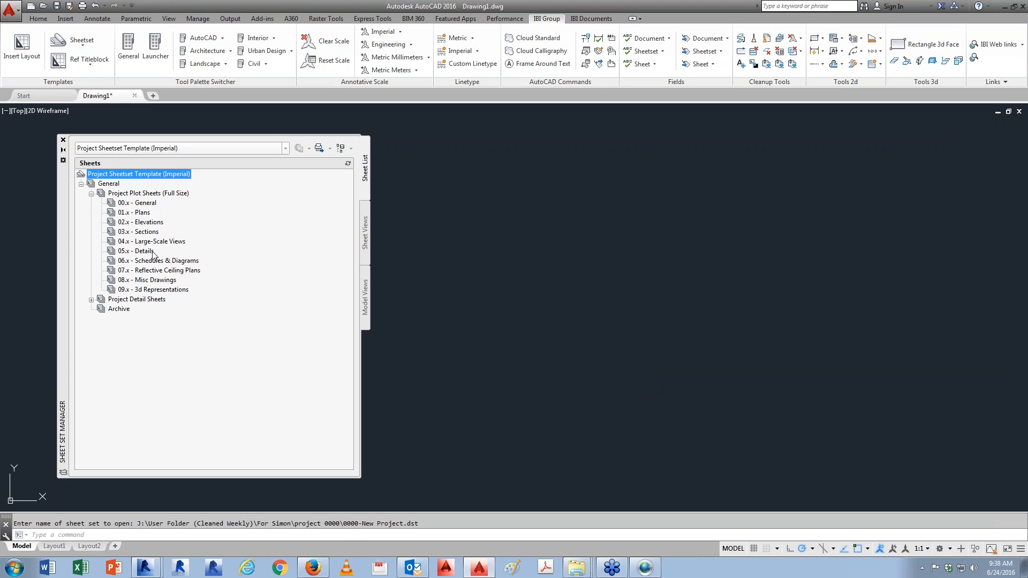
right_click(143, 207)
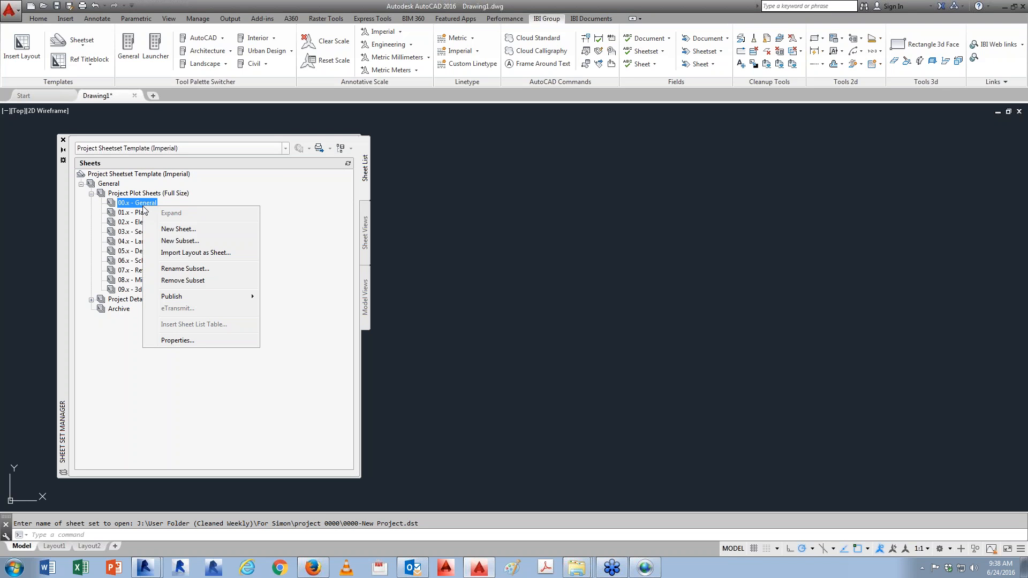
Step: Open the sheet set's properties and set its name to 00000 - New Project
left_click(140, 175)
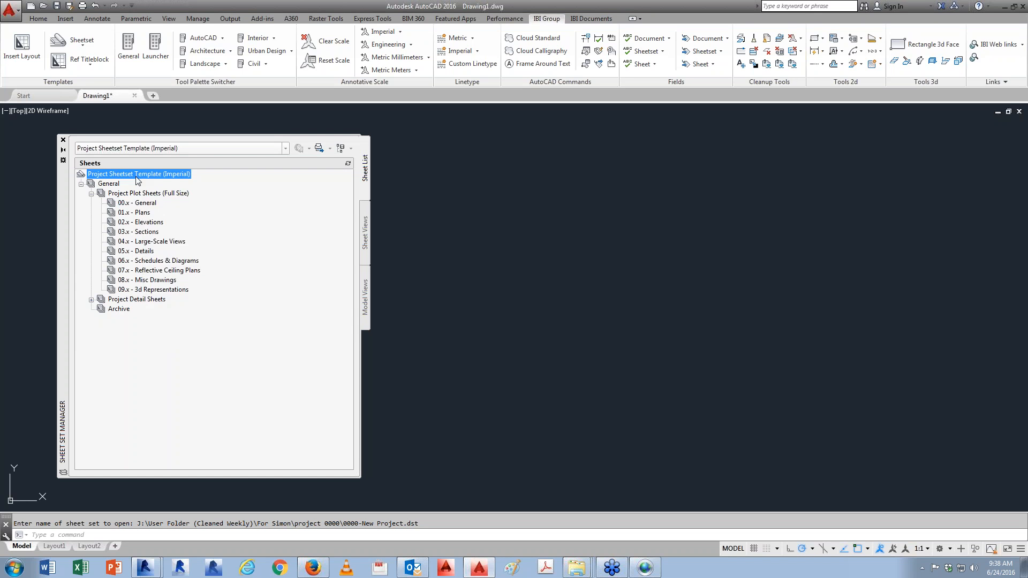
right_click(136, 178)
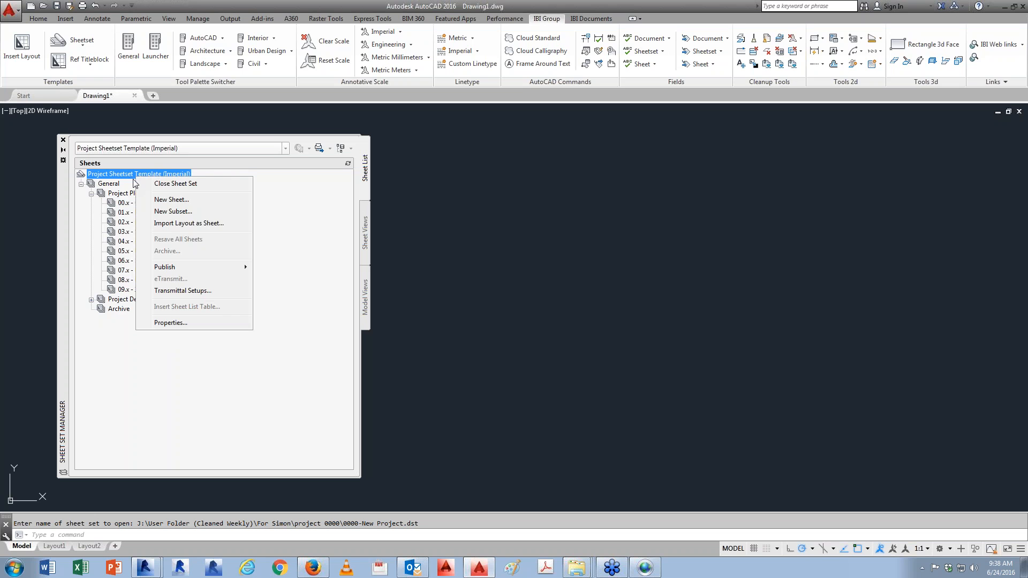
left_click(182, 324)
left_click(601, 188)
type("0")
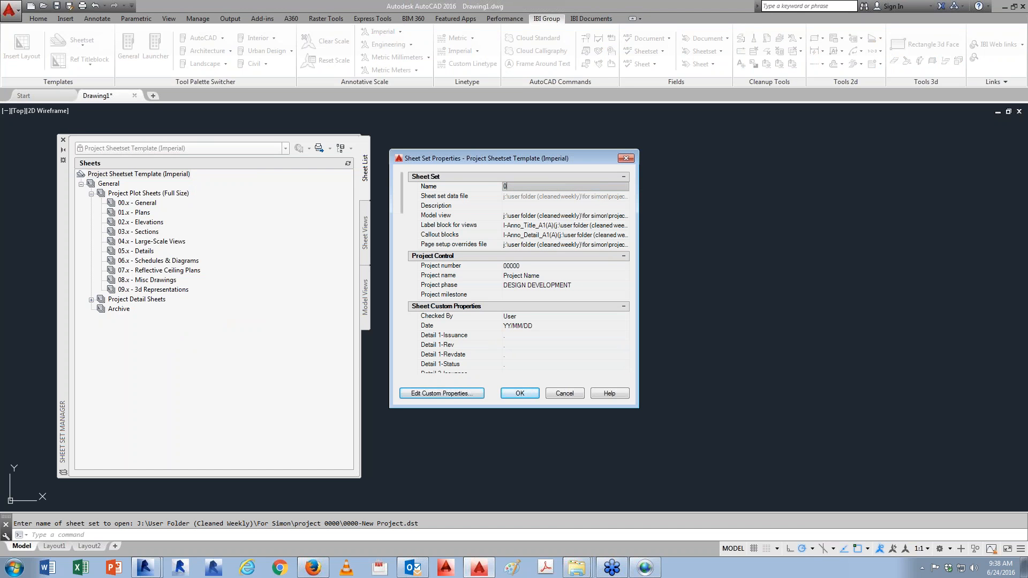
type("0000 - New Project")
Step: Set the project name to SHEETSET MANAGER and the project phase to TESTING
left_click(534, 276)
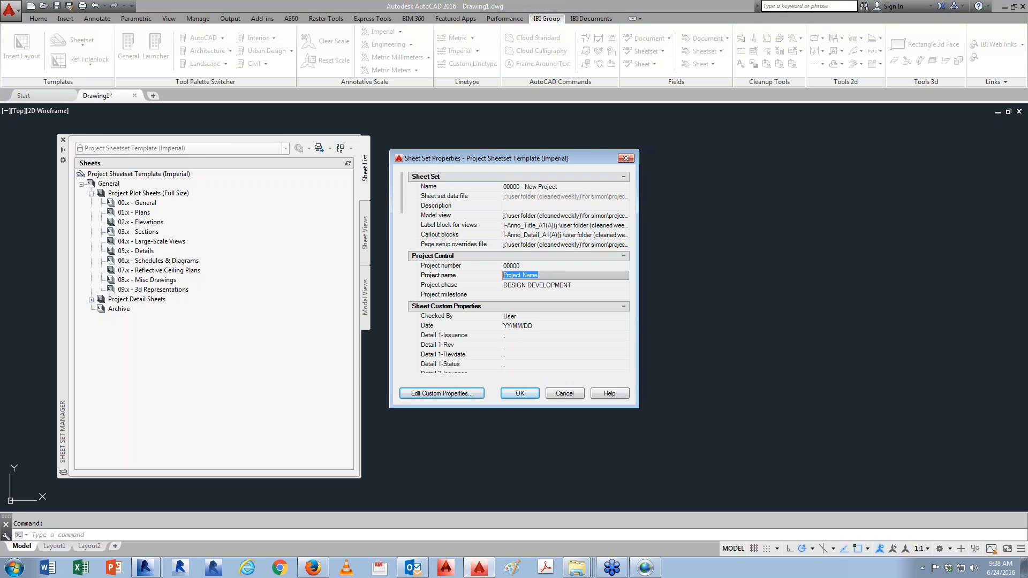
type("SHEETSTE MA")
key("BackSpace")
type("ET MANAGER")
key("Tab")
type("T")
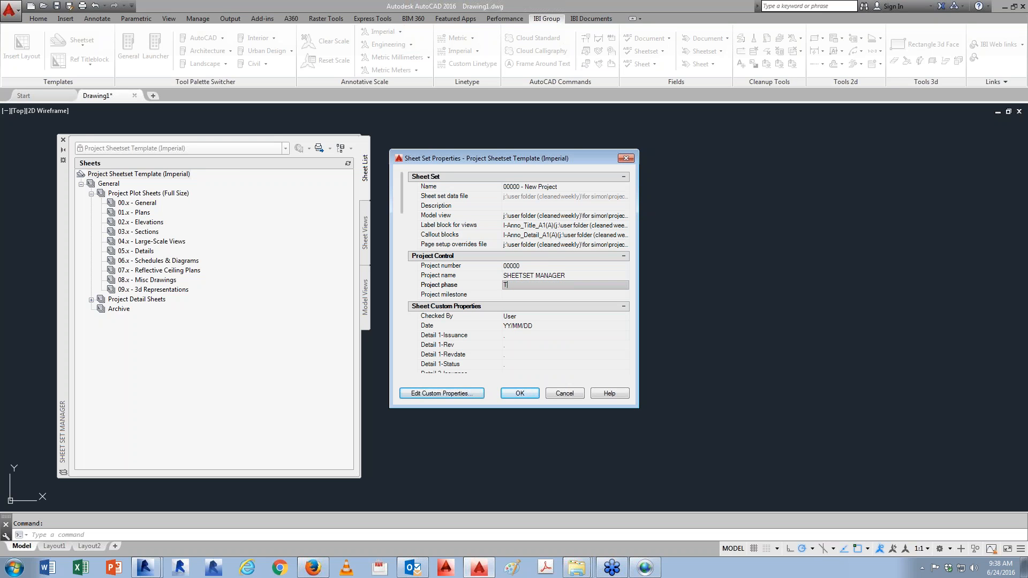
type("ESTING")
Step: Enter the checker's initials in Checked By and set the sheet date to 2016-06-24
left_click(530, 315)
type("sy")
key("Tab")
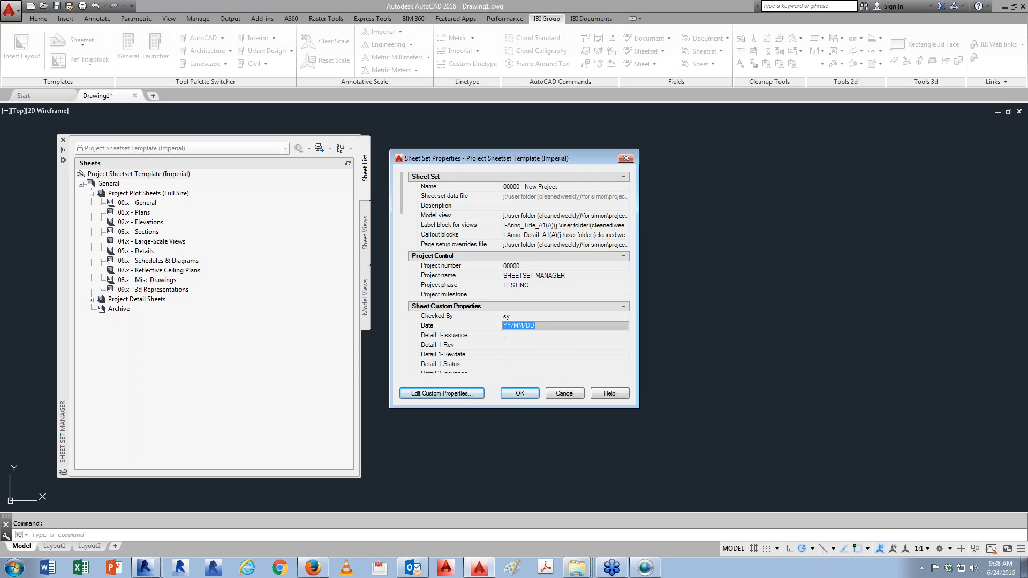
type("2016-06-24")
Step: Set the Scale in the sheet custom properties to 1/8" = 1'-0"
scroll(409, 220, "down", 1)
scroll(408, 220, "down", 10)
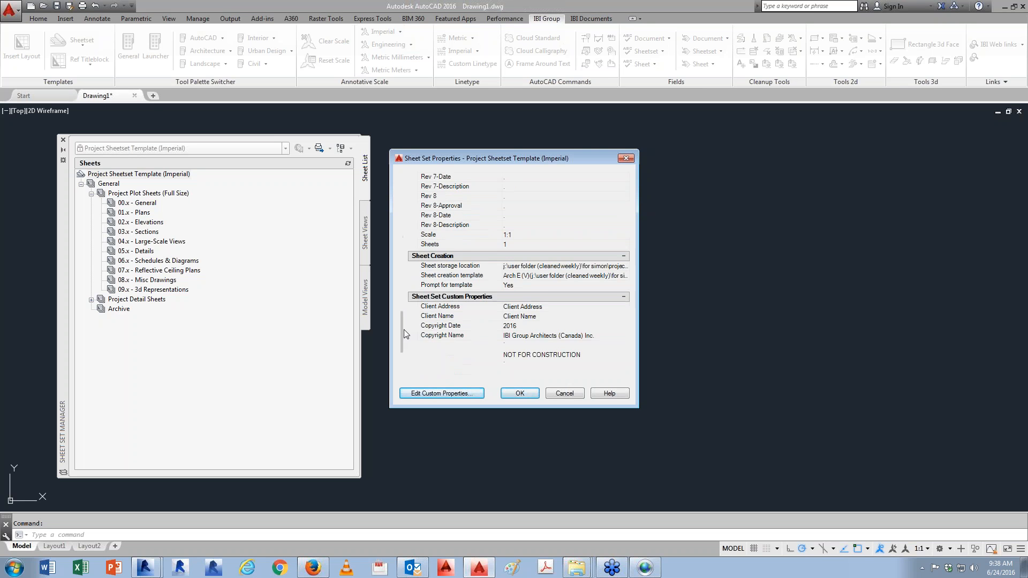
left_click(505, 234)
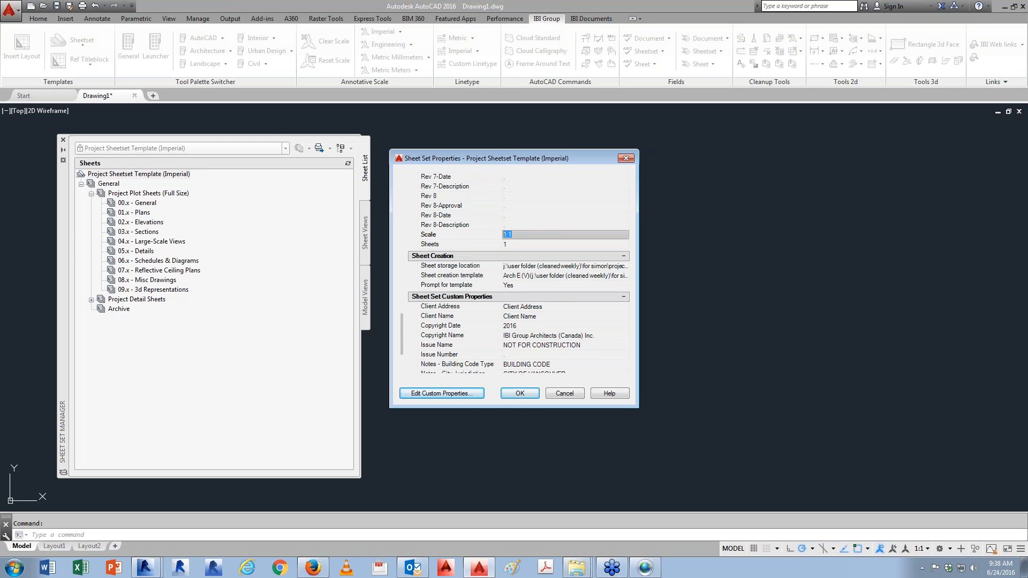
type("1/8\" = 1'-0\"")
Step: Set the client name to ABC Client and fill in the client's address in the sheet set custom properties
left_click_drag(404, 323, 403, 335)
left_click(552, 268)
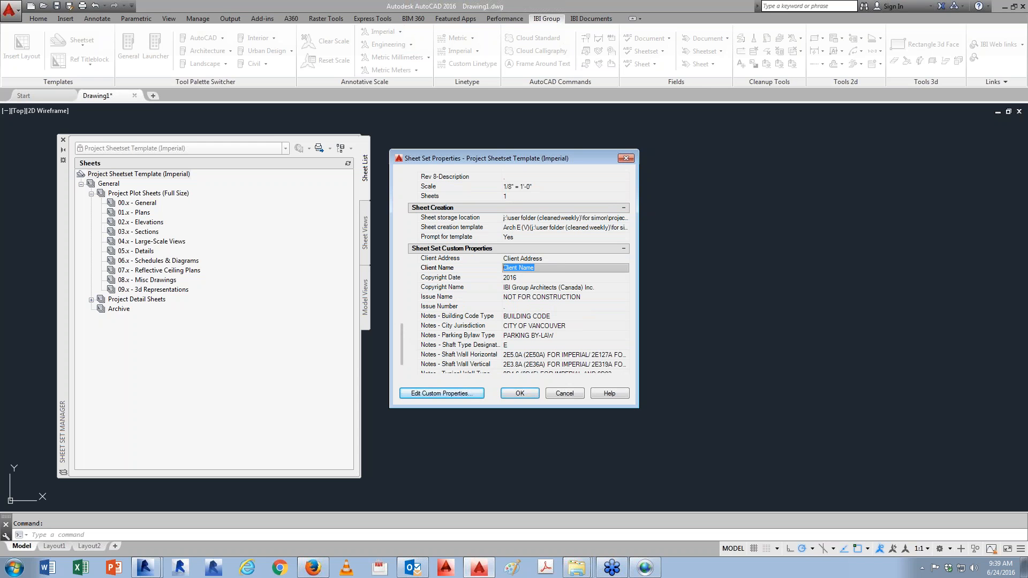
type("ABC Client")
key("Up")
type("A")
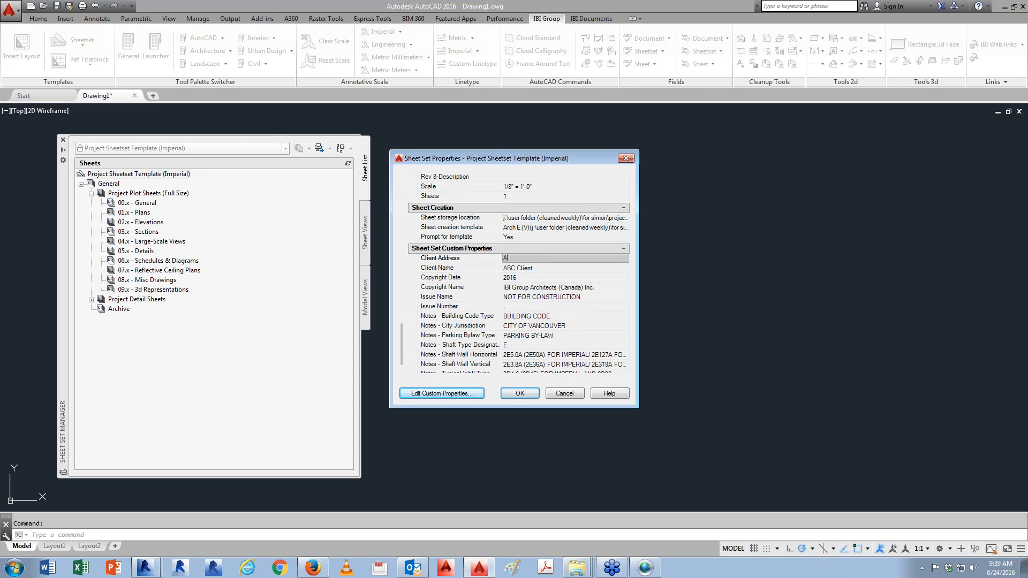
type("BC Street")
Step: Change the sheet creation template to the Arch D (V) layout of the IBI Sheetset Templates (Imperial CTB) file
scroll(400, 349, "down", 4)
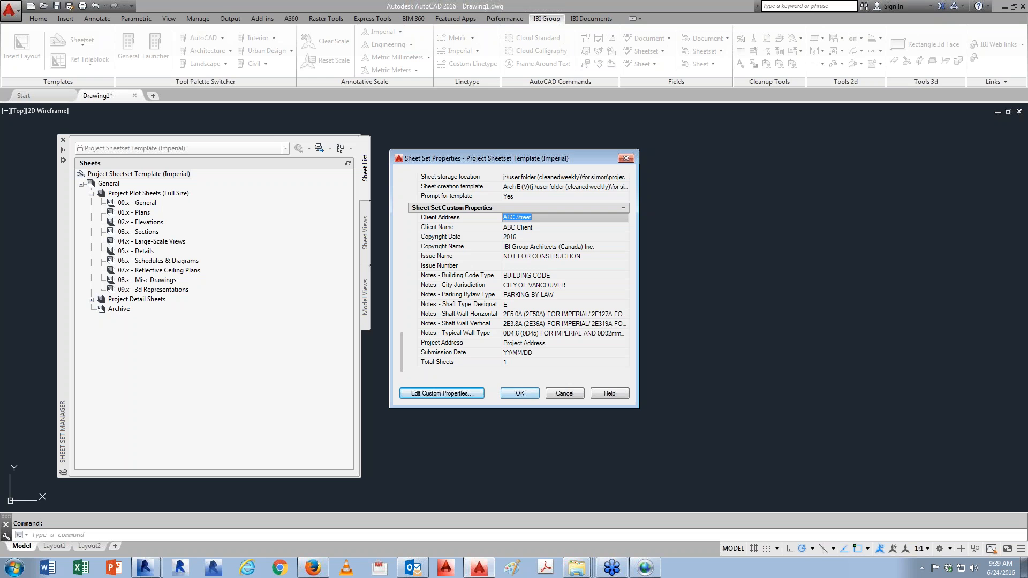
left_click_drag(402, 355, 385, 328)
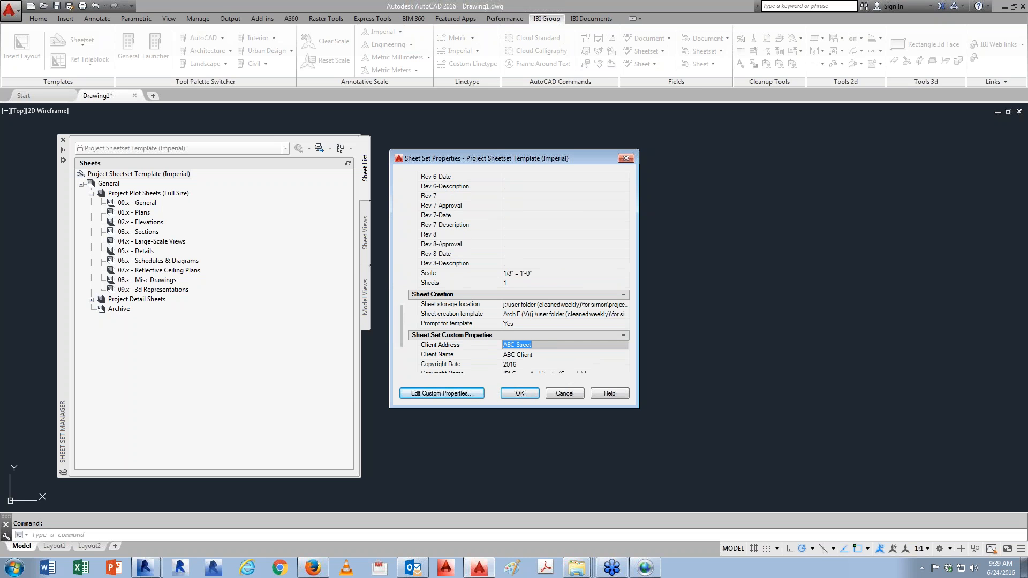
left_click(532, 319)
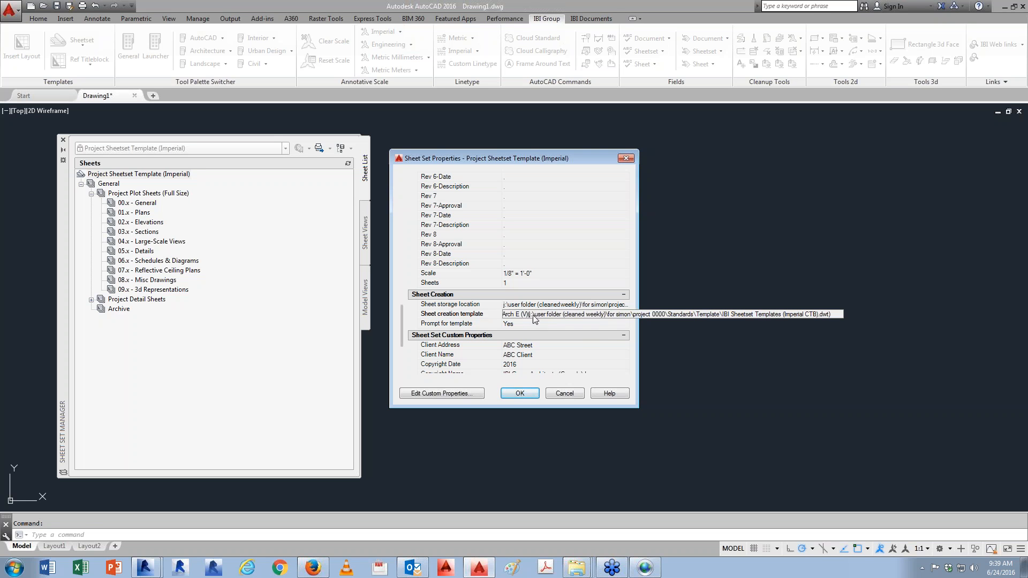
left_click(626, 315)
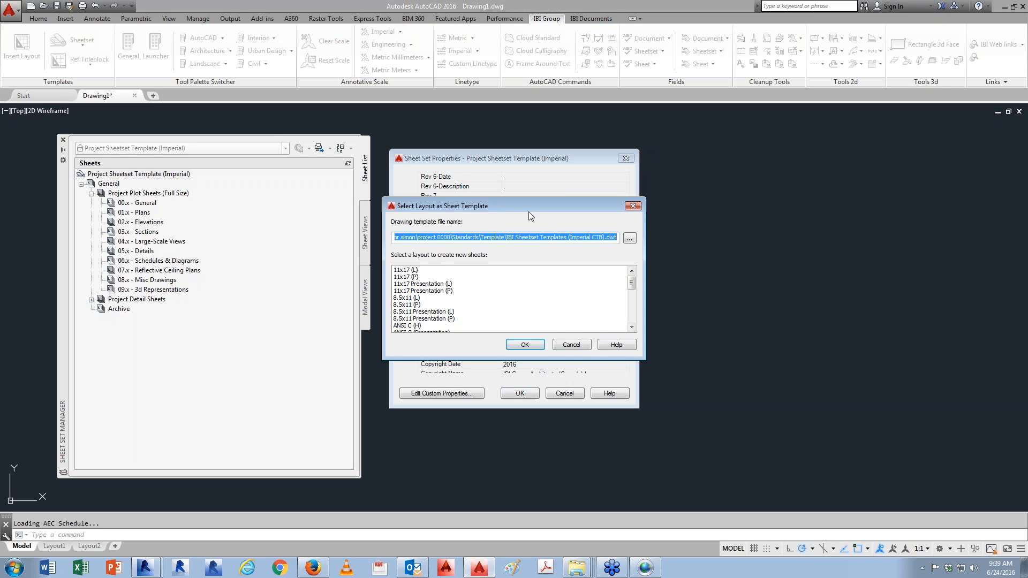
left_click_drag(745, 253, 742, 296)
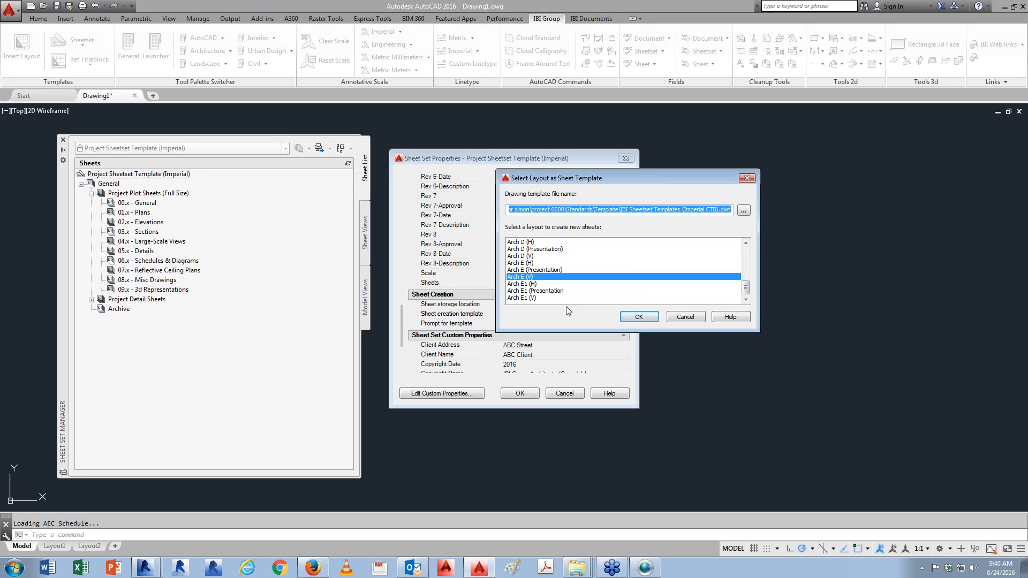
left_click(517, 256)
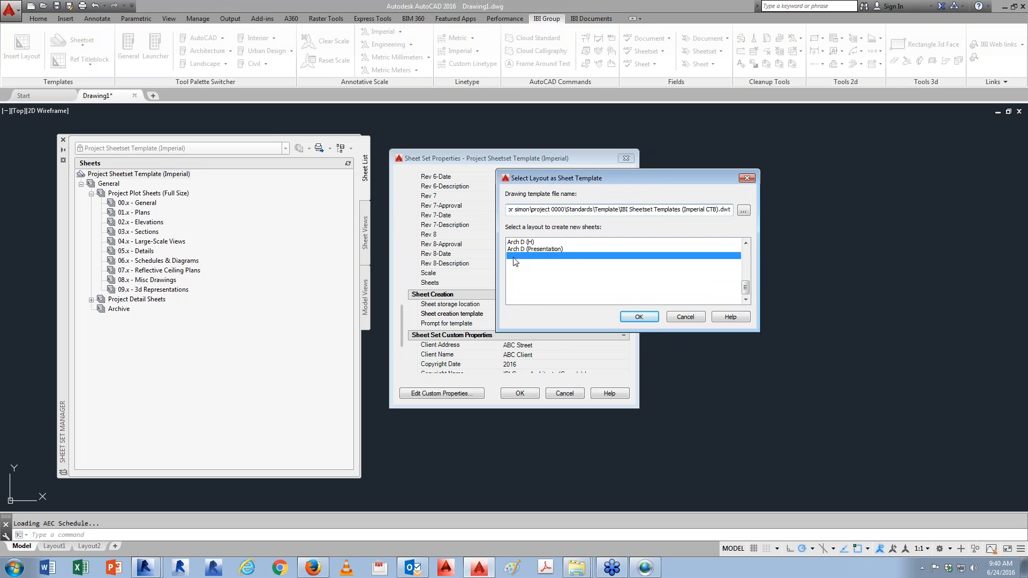
left_click(638, 317)
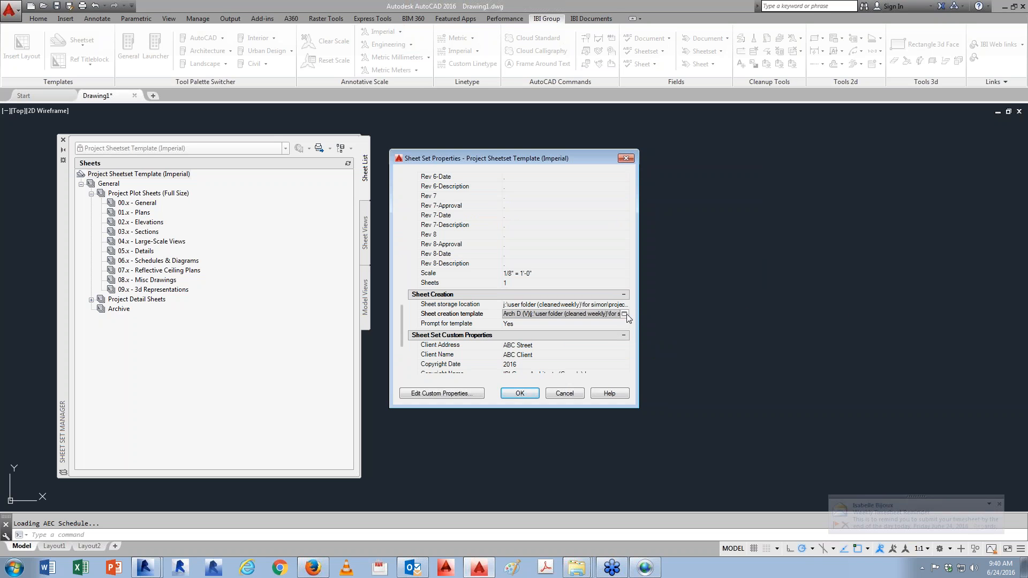
Step: Confirm Arch D (V) as the sheet creation template and apply the sheet set property changes to the nested subsets
left_click(624, 313)
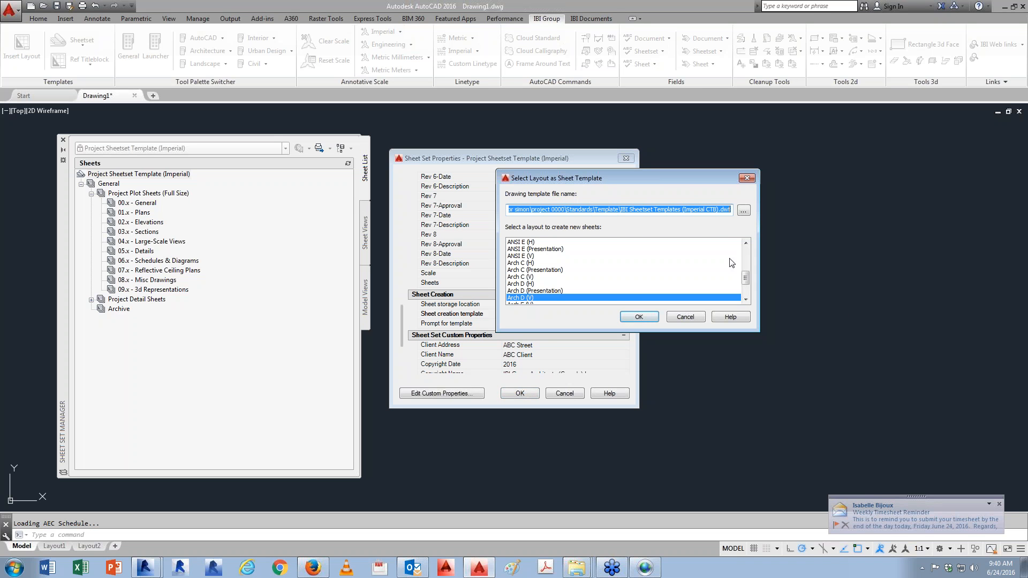
scroll(749, 283, "down", 1)
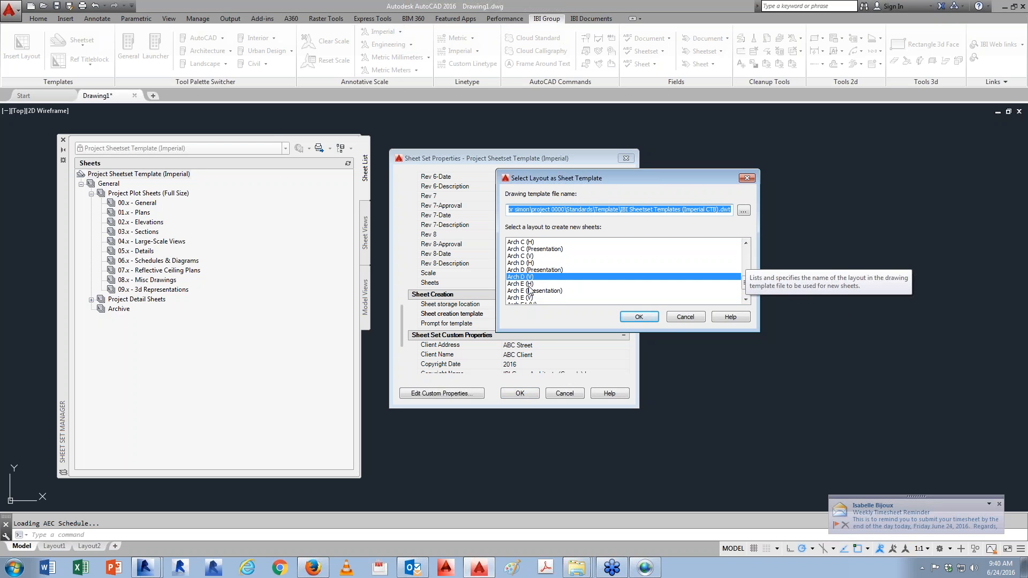
left_click(641, 317)
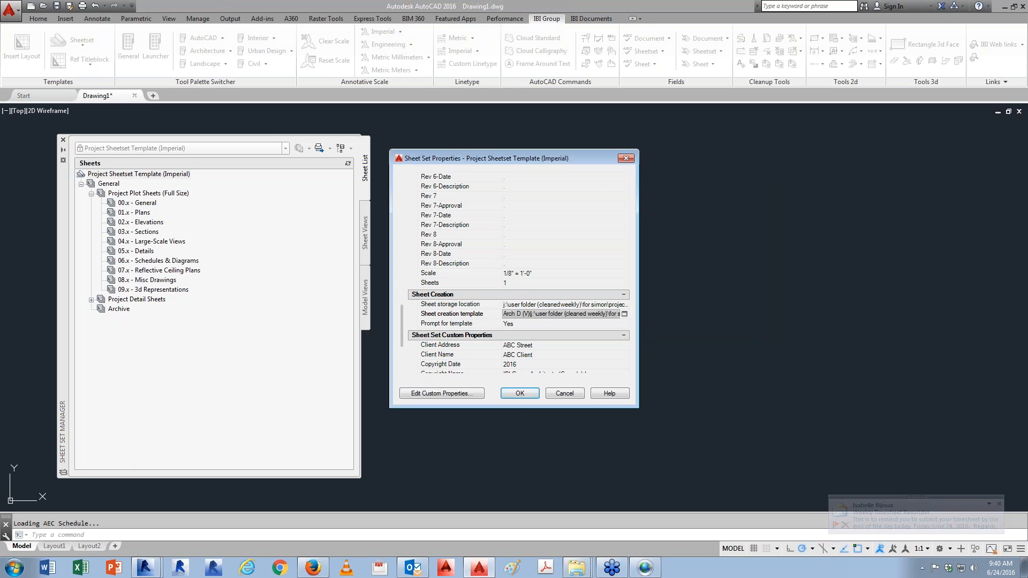
left_click(519, 395)
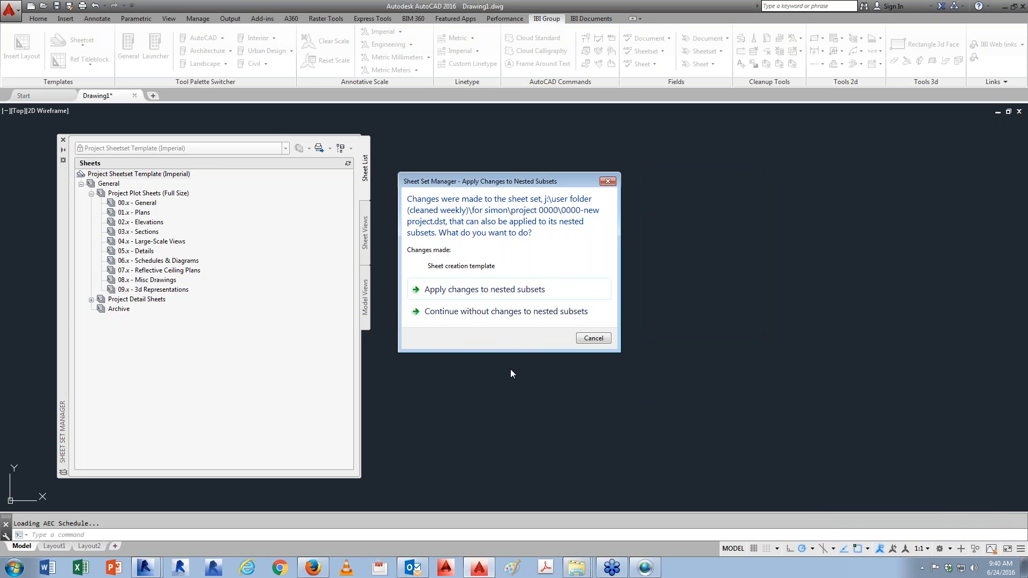
left_click(479, 295)
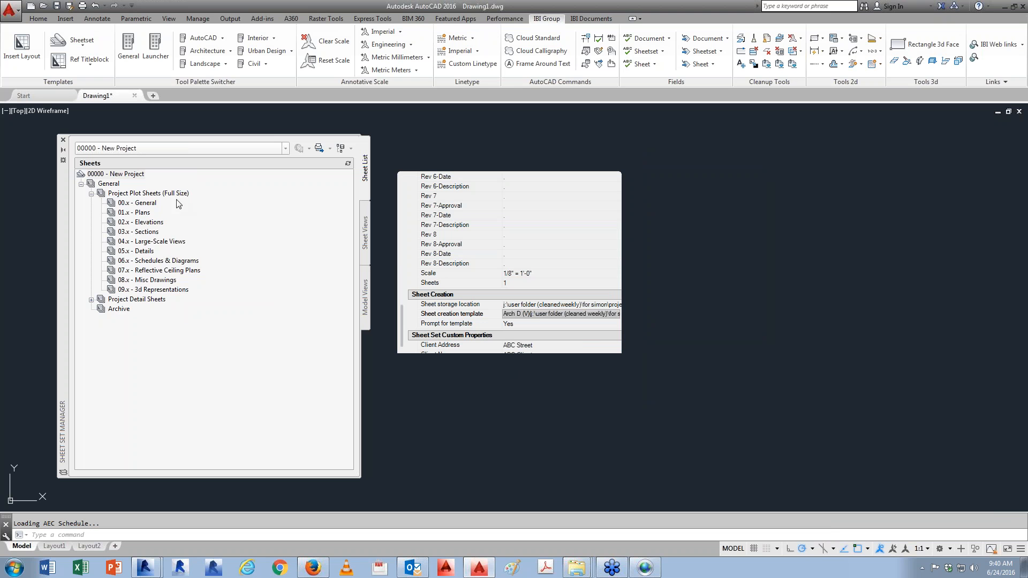
Step: Start a new sheet in the 00.x - General subset with number A0.00 and title COVERPAGE
right_click(145, 204)
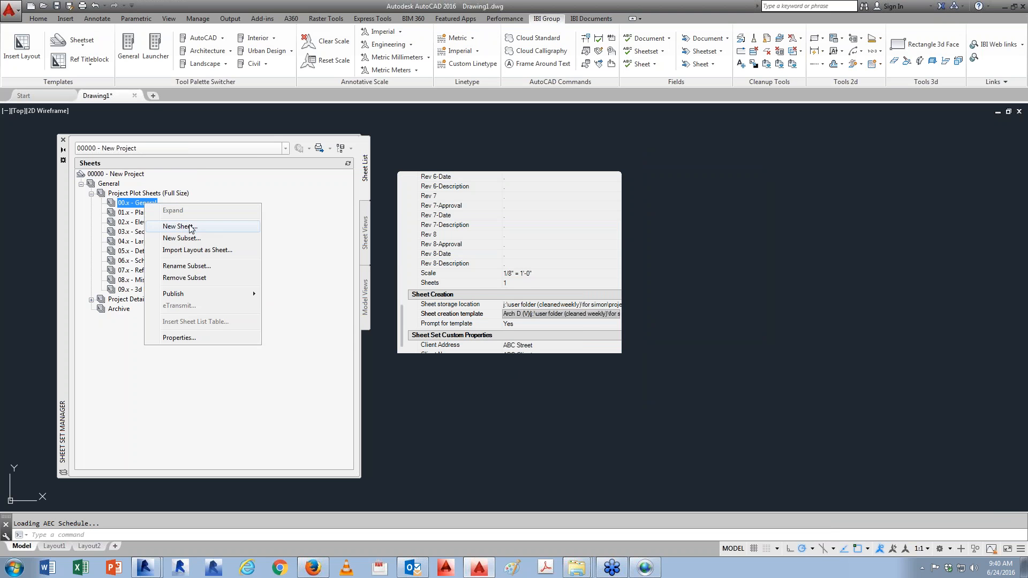
left_click(180, 227)
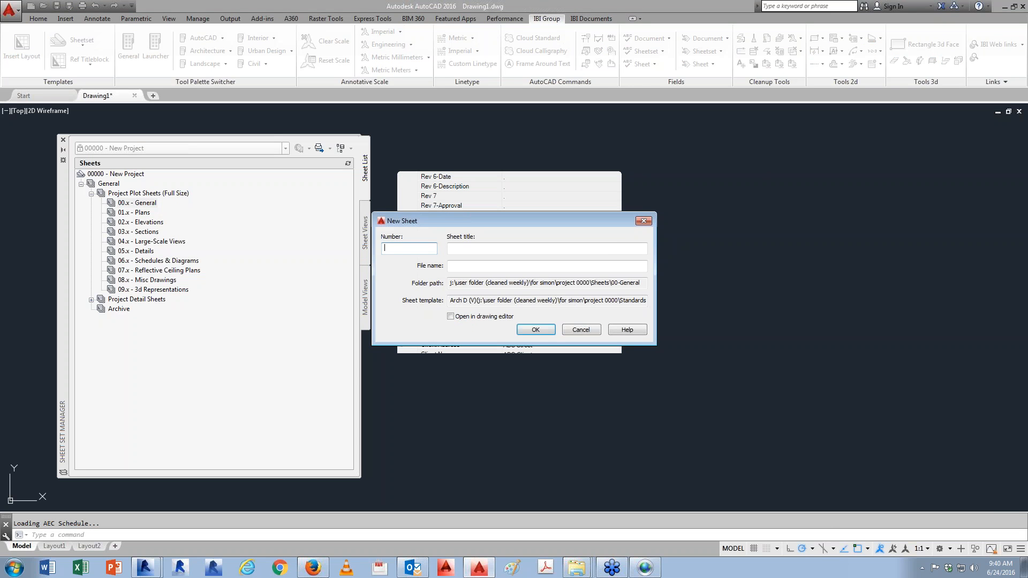
type("A0.00")
key("Tab")
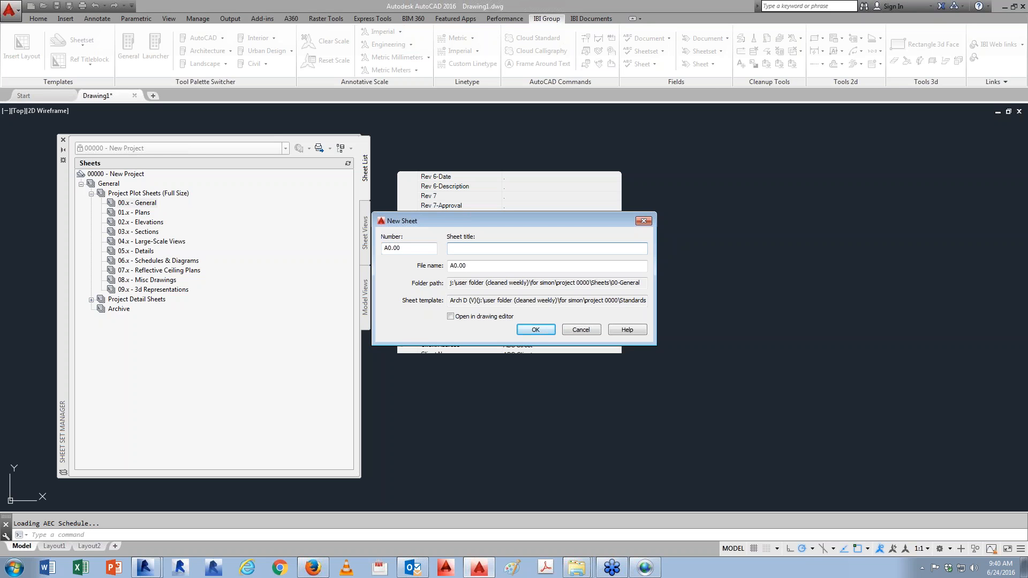
type("COVERPAGE")
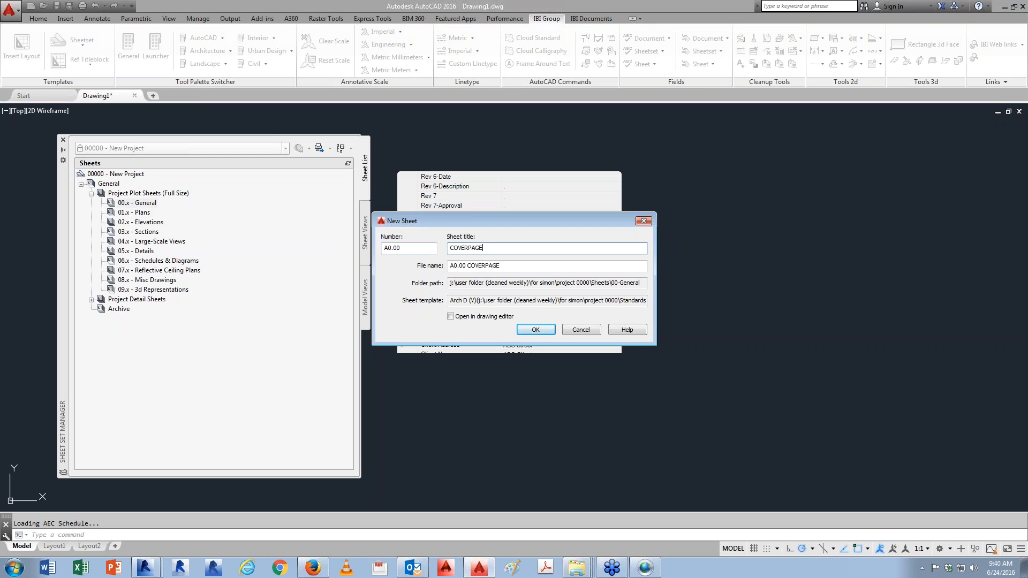
Step: Prefix the new sheet's file name with 00000- to make it 00000-A0.00 COVERPAGE, and create the sheet
left_click(509, 265)
key("Home")
type("00000-")
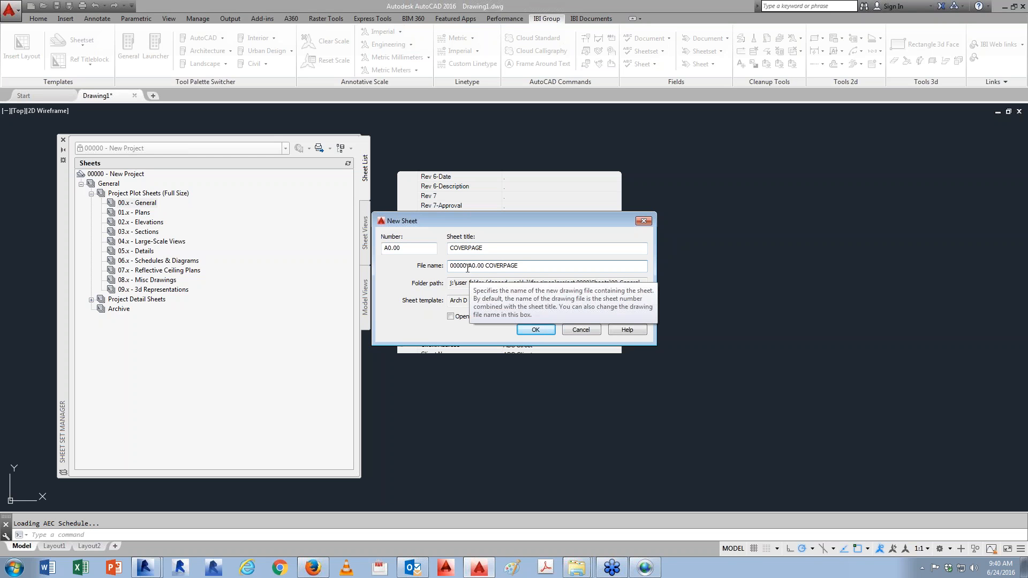
left_click_drag(469, 265, 447, 265)
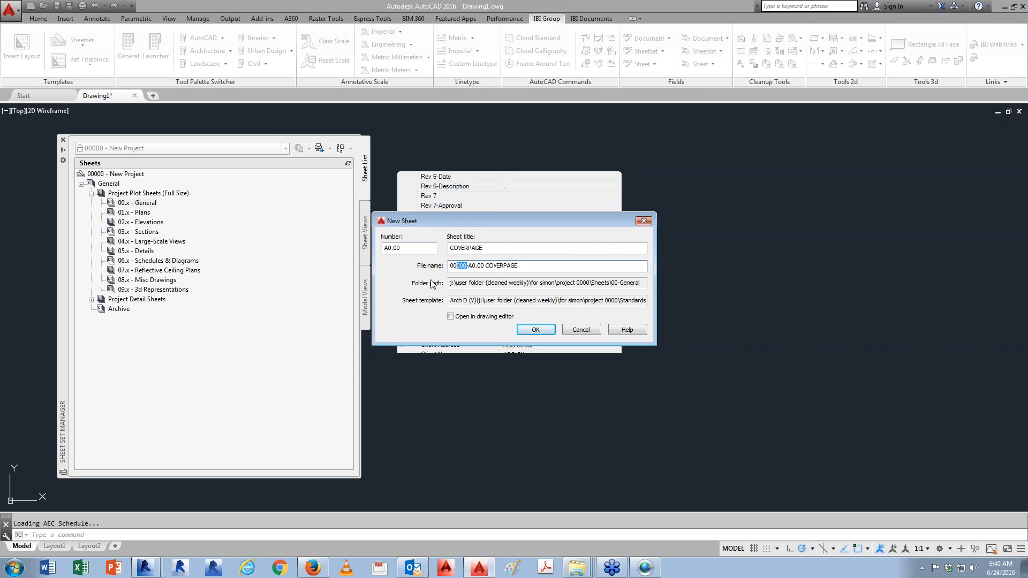
left_click(546, 329)
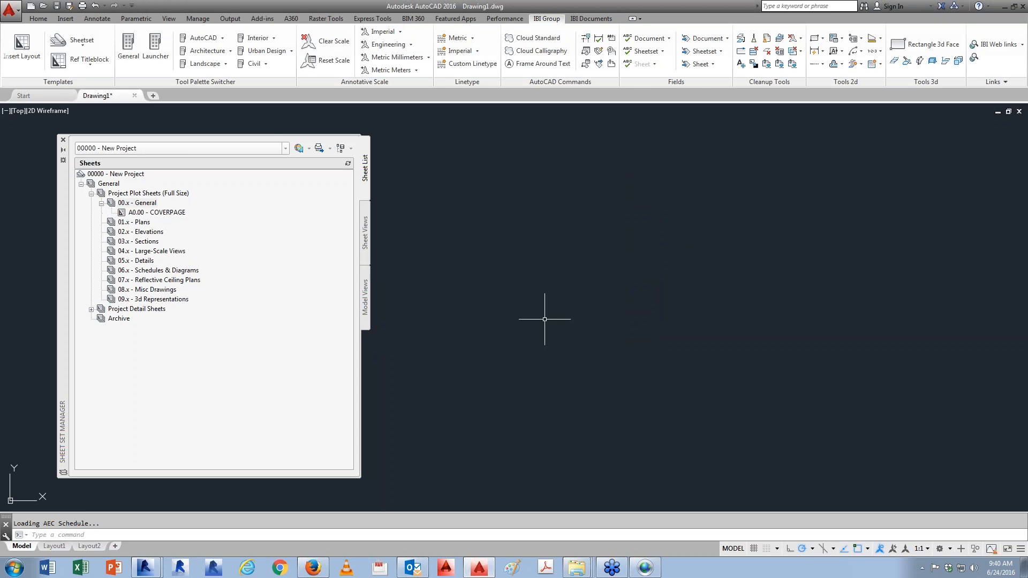
Step: Switch to Windows Explorer and open the project's Sheets\00-General folder to check for the cover page drawing
left_click(586, 570)
left_click(574, 540)
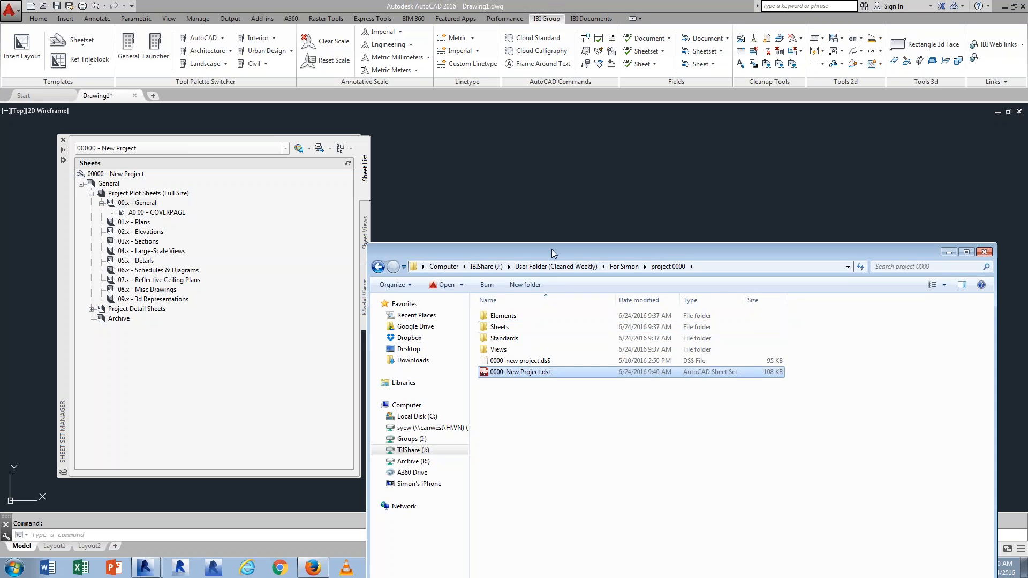
left_click_drag(553, 252, 571, 166)
double_click(518, 241)
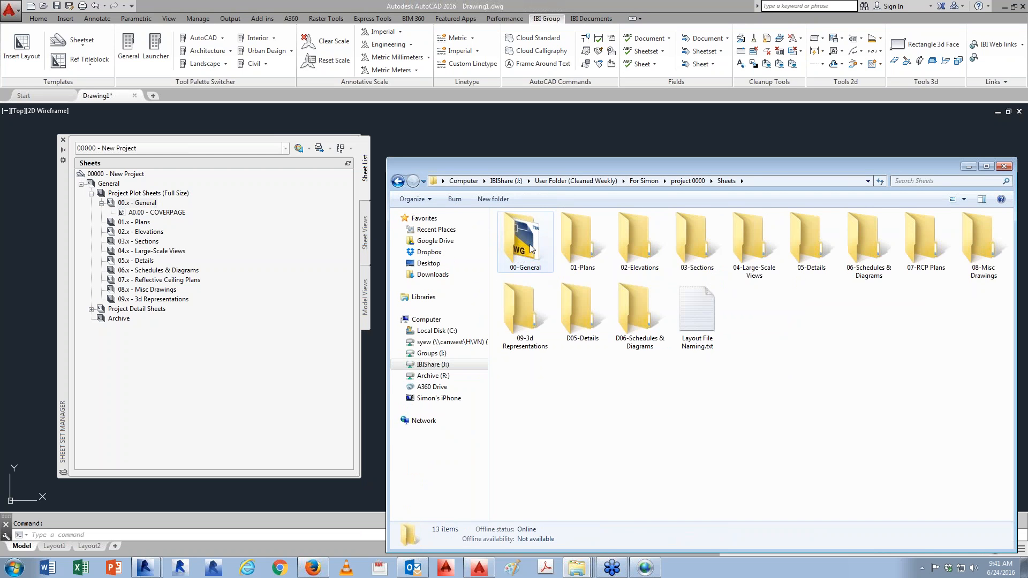
double_click(535, 251)
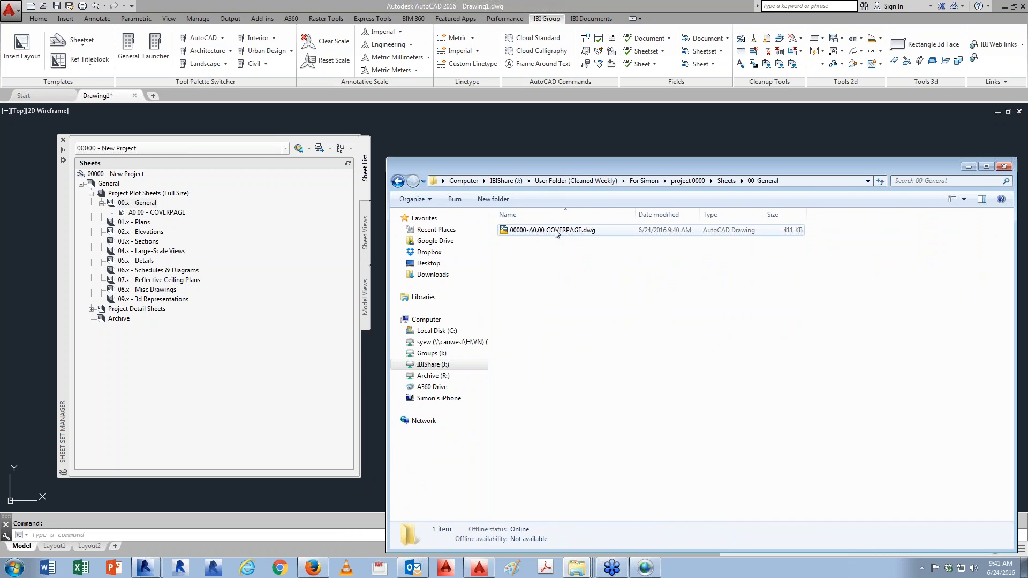
Step: Return to AutoCAD, open the A0.00 - COVERPAGE sheet from the sheet set and view its title block
left_click(171, 213)
left_click(182, 212)
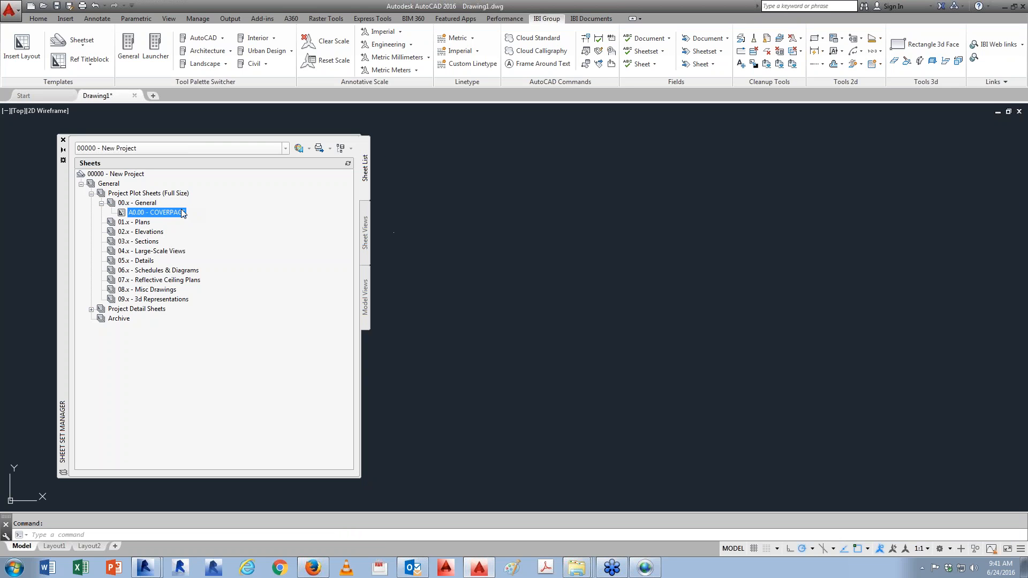
double_click(161, 212)
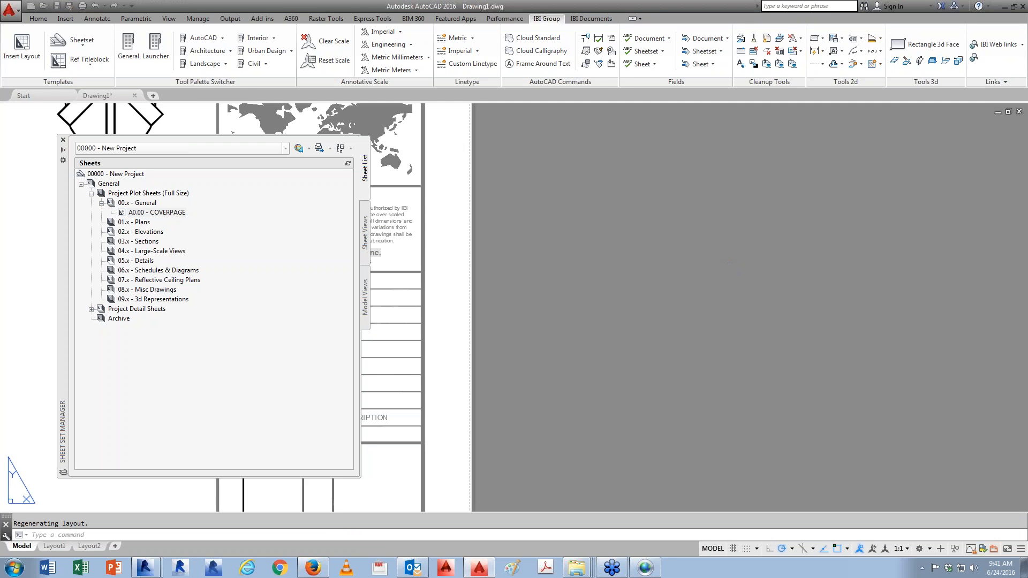
scroll(762, 268, "down", 10)
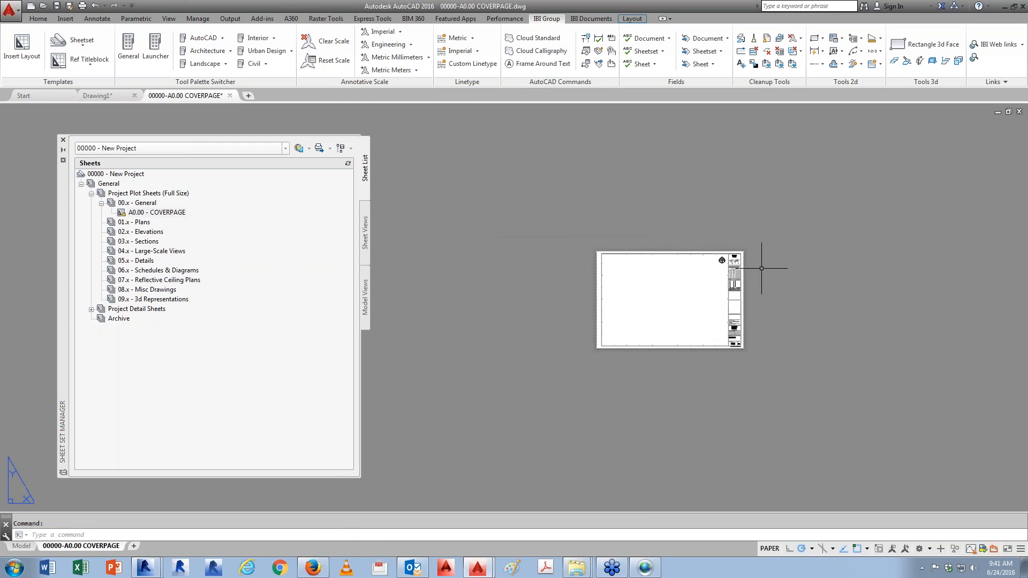
scroll(761, 268, "up", 6)
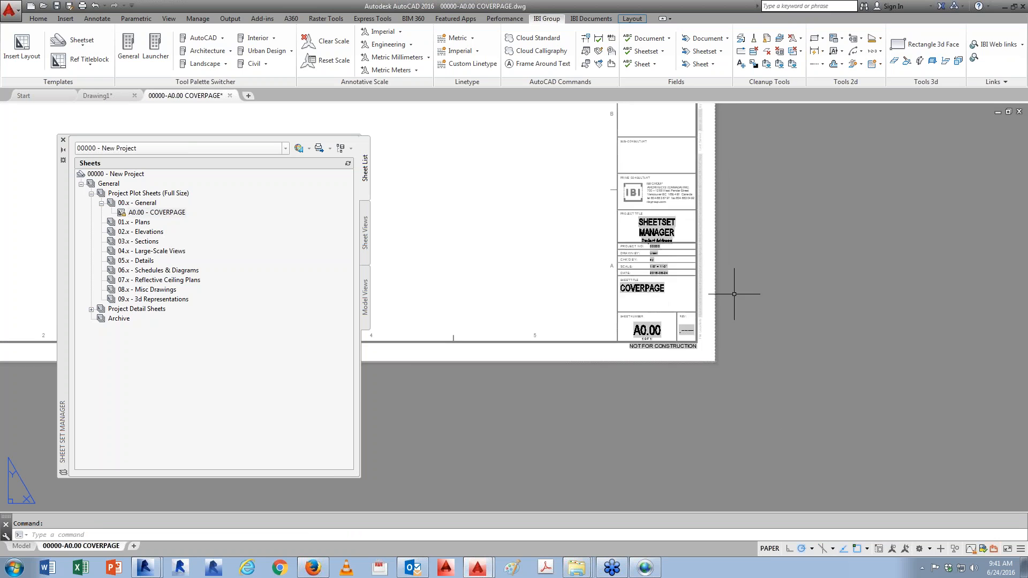
scroll(735, 294, "up", 2)
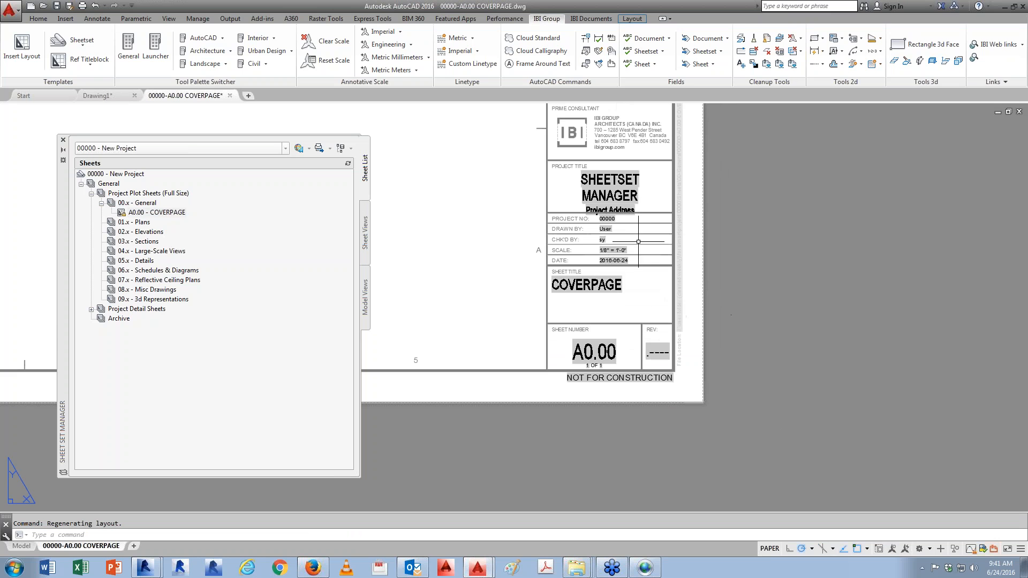
Step: Change the project name in the sheet set properties to WEBINAR SESSION
right_click(115, 175)
left_click(170, 323)
left_click_drag(539, 159, 326, 171)
left_click(322, 287)
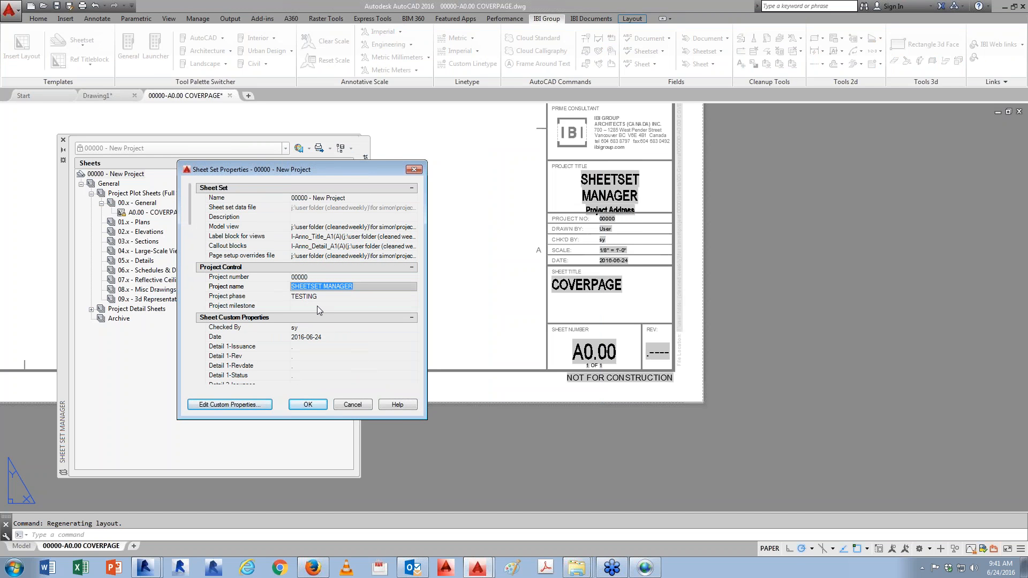
type("T")
type("WEBINAR S")
type("ESSION")
left_click(313, 406)
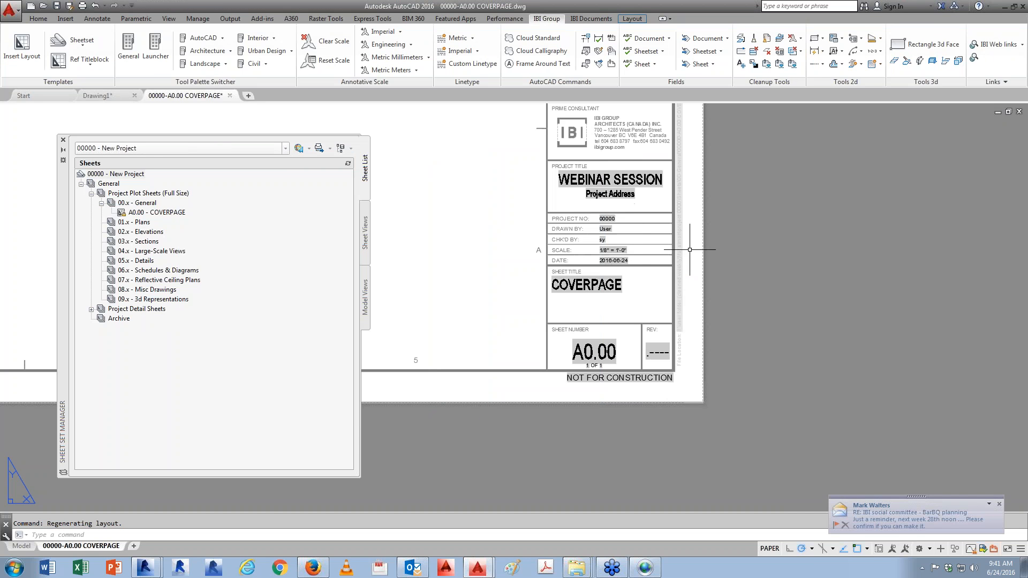
Step: Examine the cover page title block's project title, project data fields, sheet title and sheet number
scroll(689, 250, "up", 5)
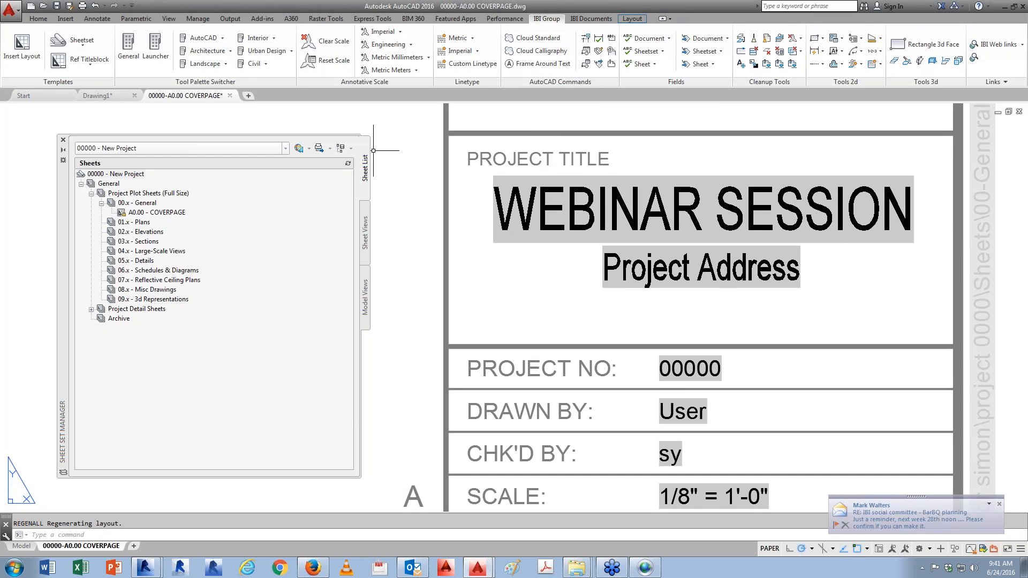
scroll(757, 329, "down", 5)
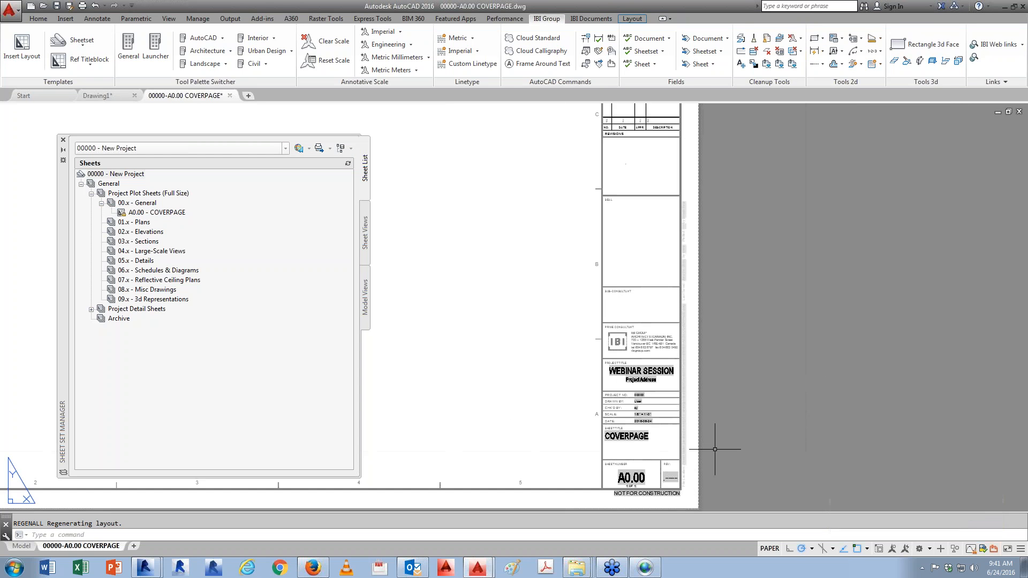
scroll(701, 364, "up", 3)
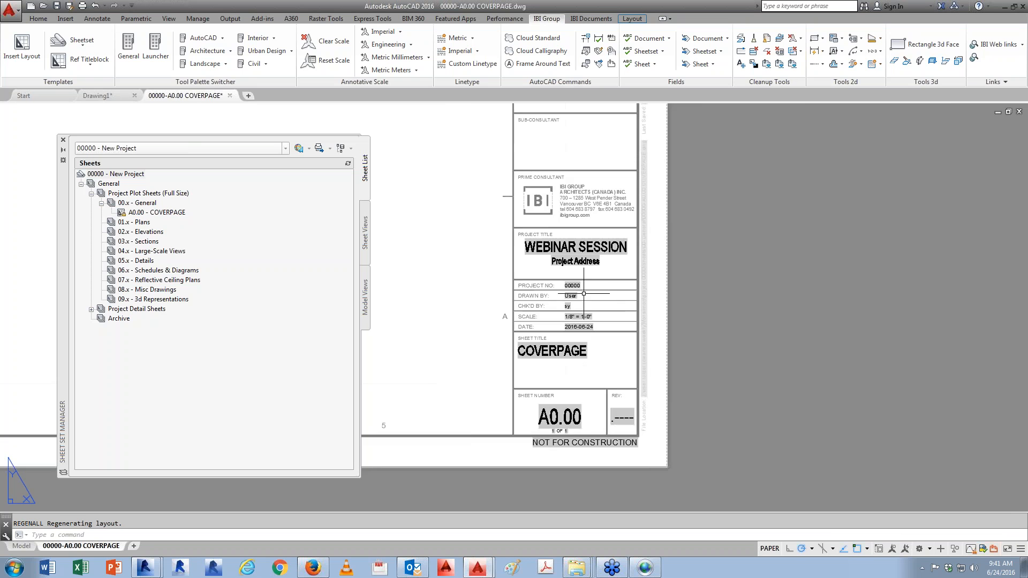
scroll(648, 291, "up", 4)
left_click(569, 284)
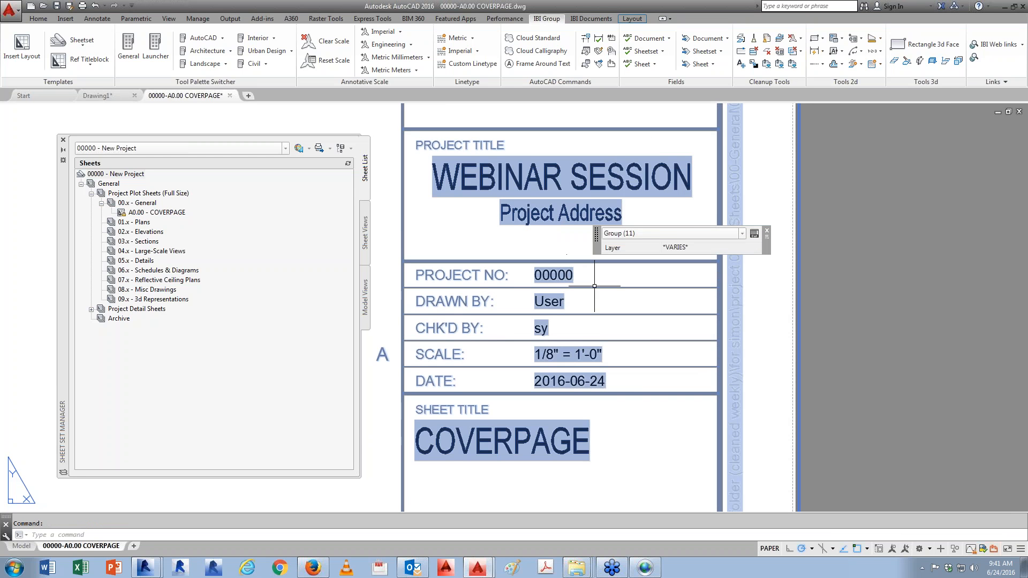
scroll(661, 380, "down", 5)
middle_click_drag(669, 400, 715, 434)
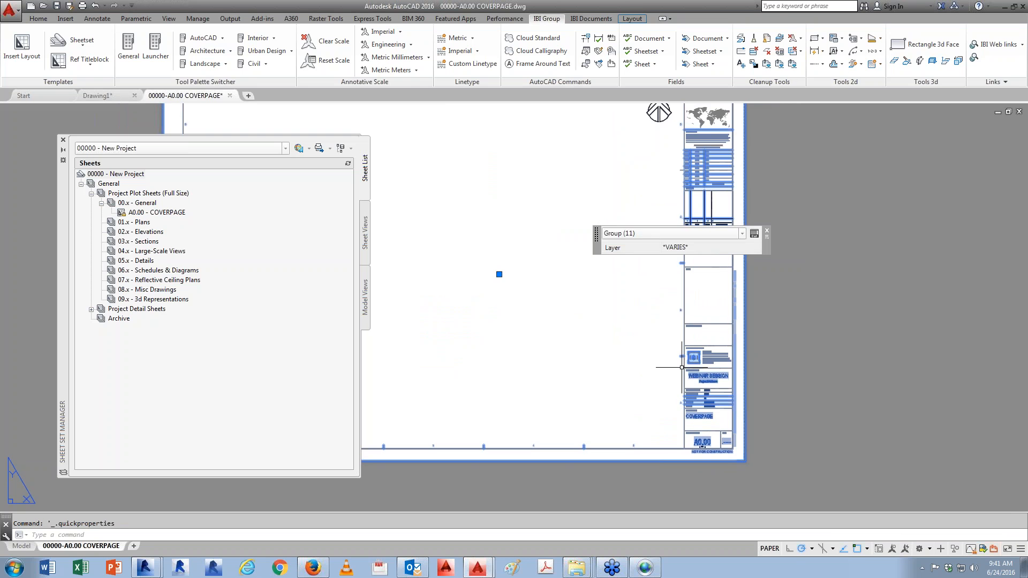
key("Escape")
scroll(716, 418, "up", 10)
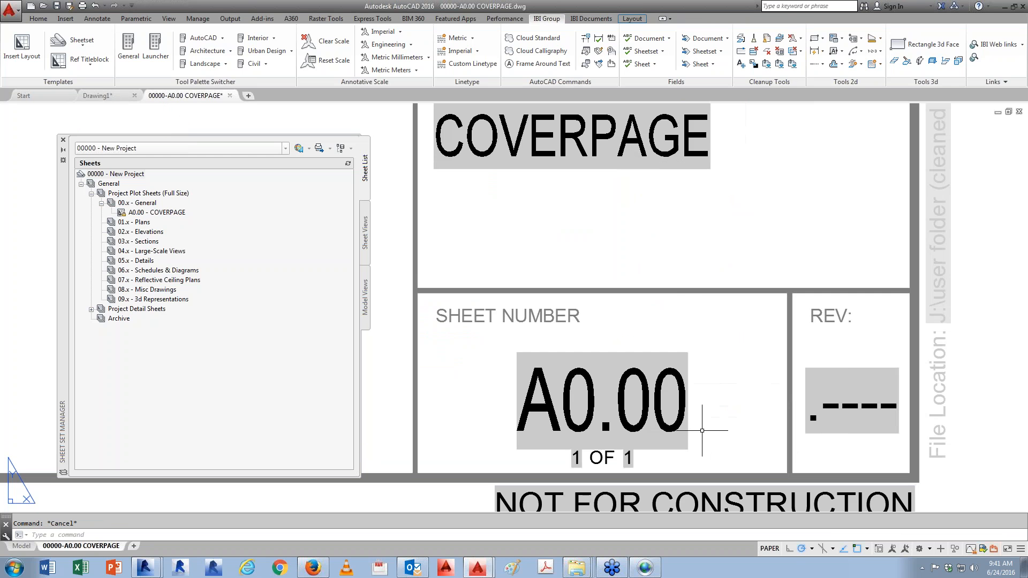
scroll(738, 422, "down", 8)
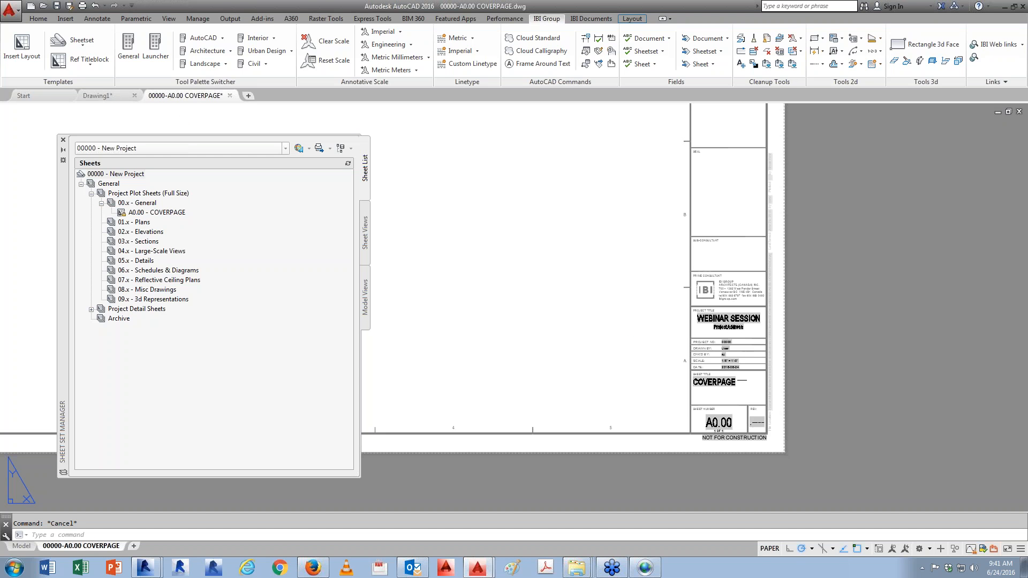
Step: Accept the Selection options and override the title block's PROJECT-NO attribute with aetaetaet
left_click(629, 160)
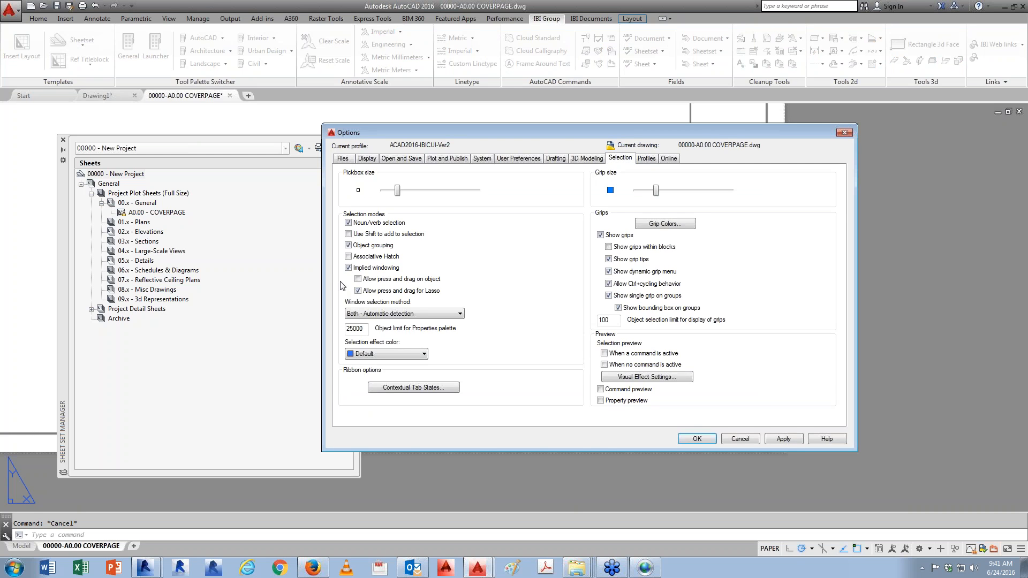
left_click(694, 439)
scroll(702, 412, "up", 5)
double_click(620, 260)
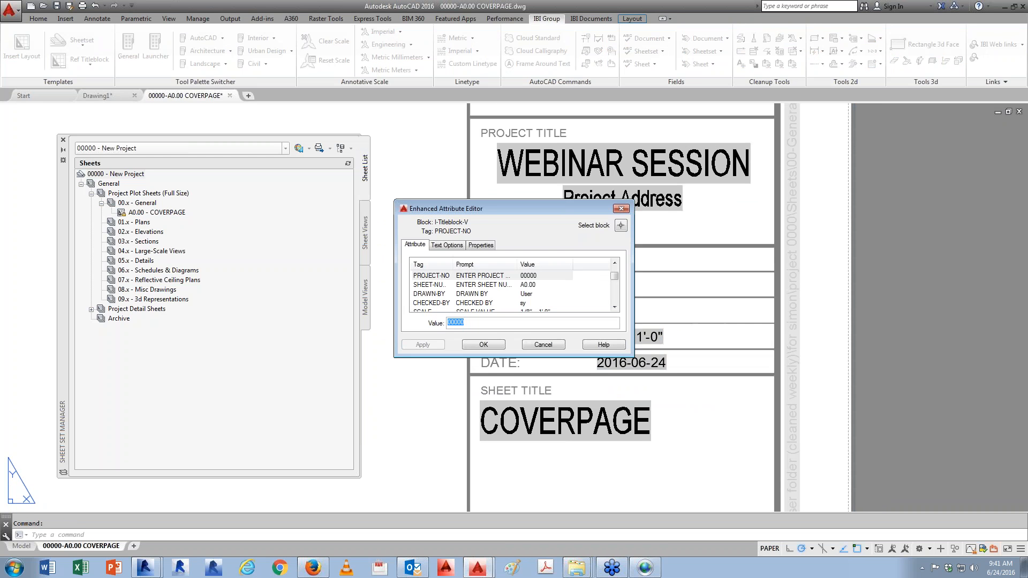
type("aetaetaet")
left_click(487, 346)
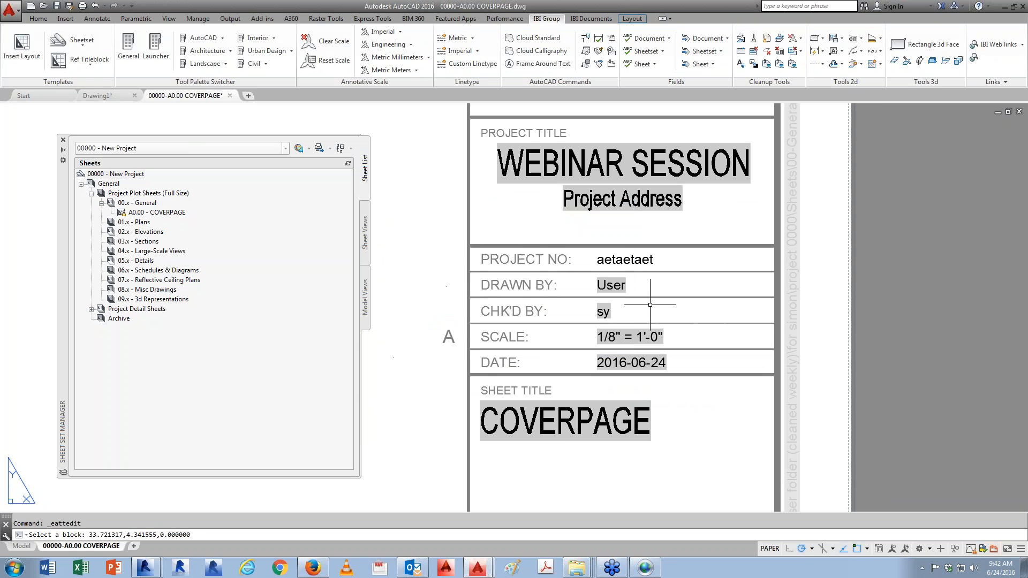
Step: Override the title block's DRAWN-BY attribute with eatetaetae and its CHECKED-BY attribute with teaetae
double_click(617, 286)
type("eatetaetae")
key("Return")
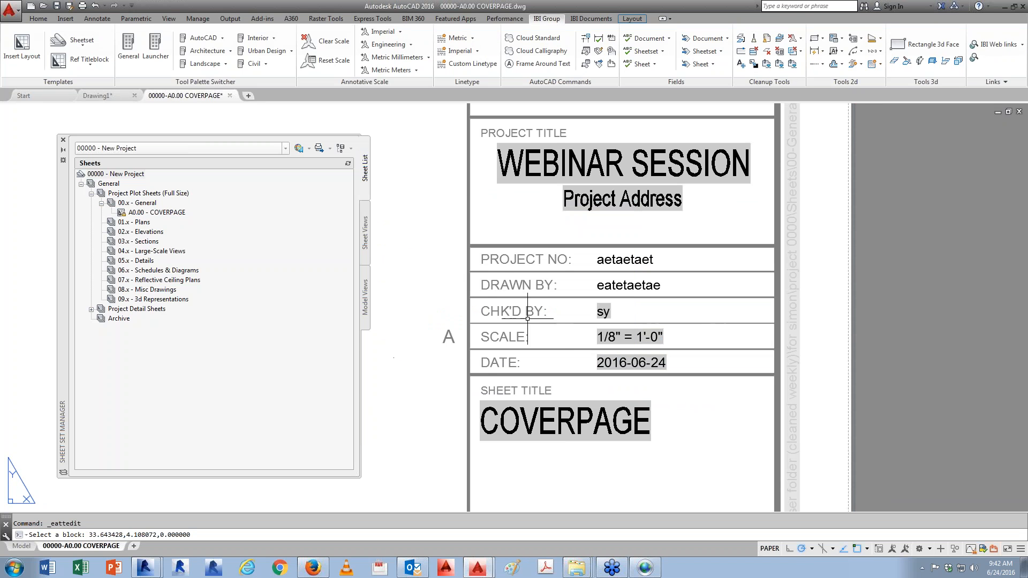
double_click(603, 311)
type("teaetae")
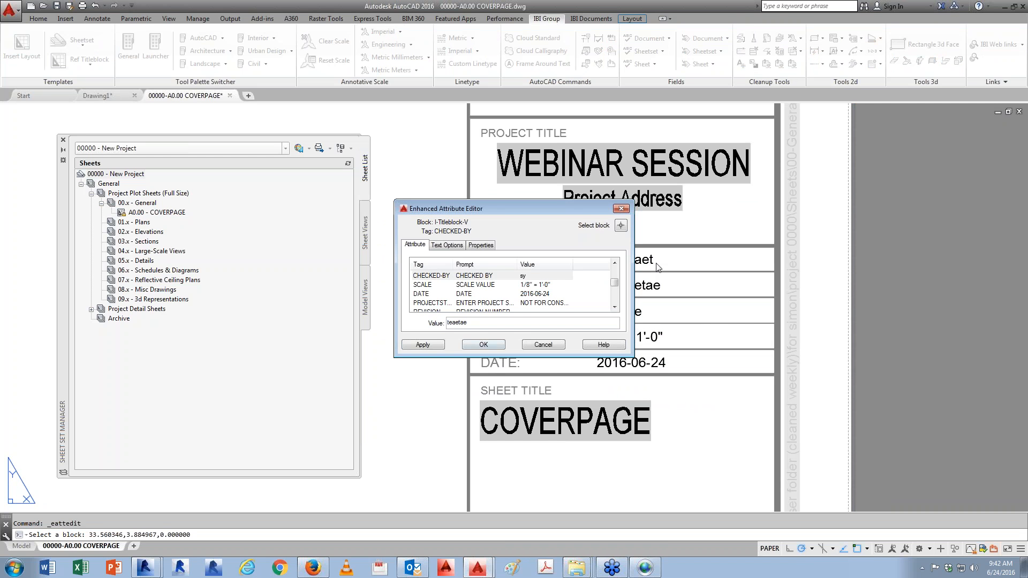
left_click(500, 344)
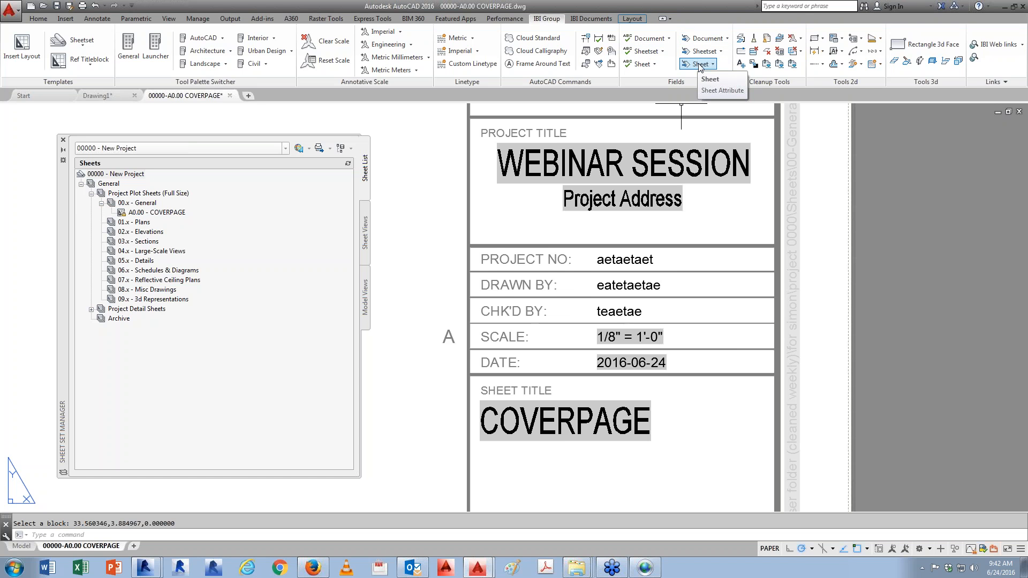
Step: Replace the title block's PROJECT NO attribute text with the sheet set's Project Number field
left_click(716, 66)
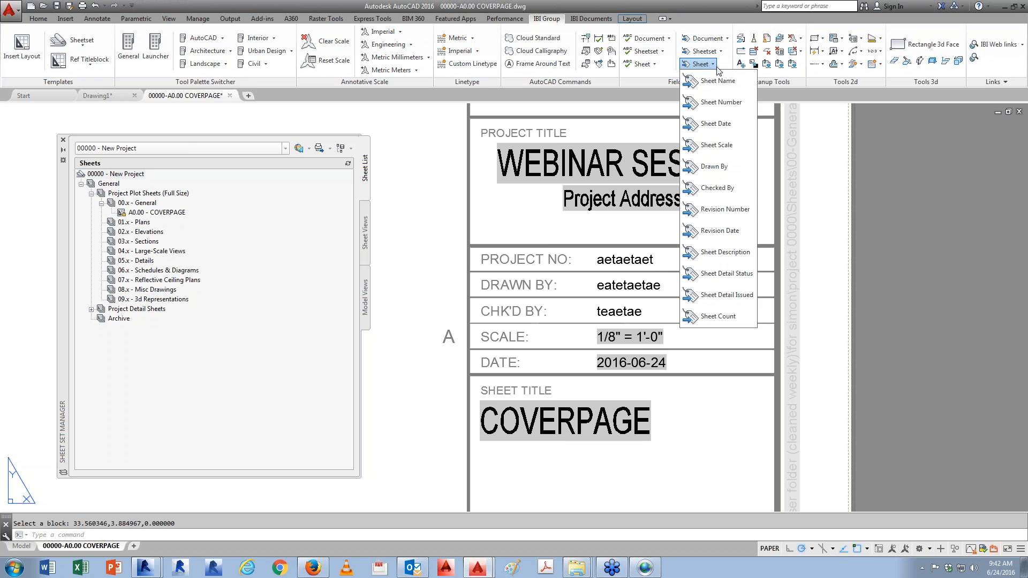
left_click(721, 54)
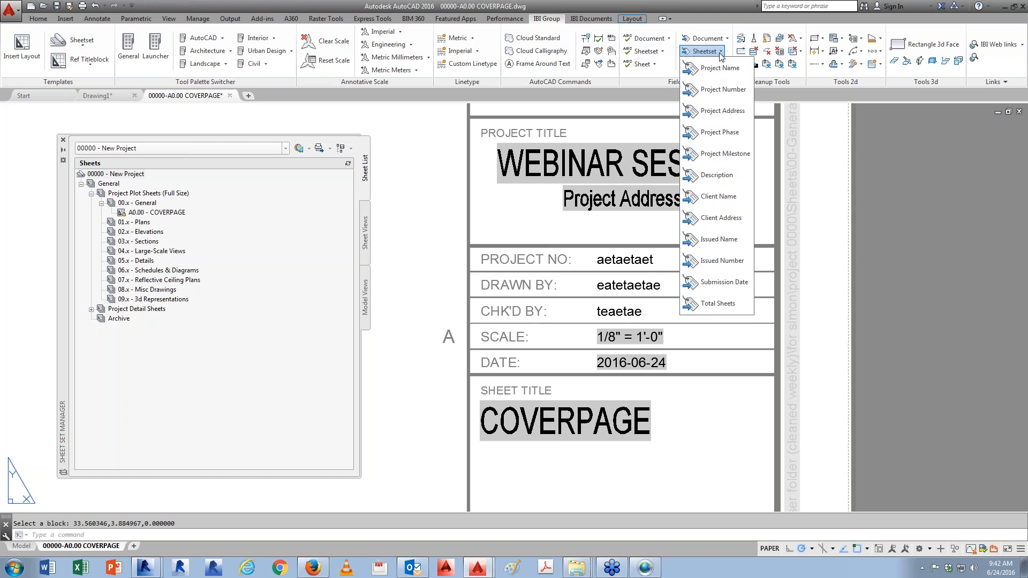
left_click(730, 91)
left_click(651, 267)
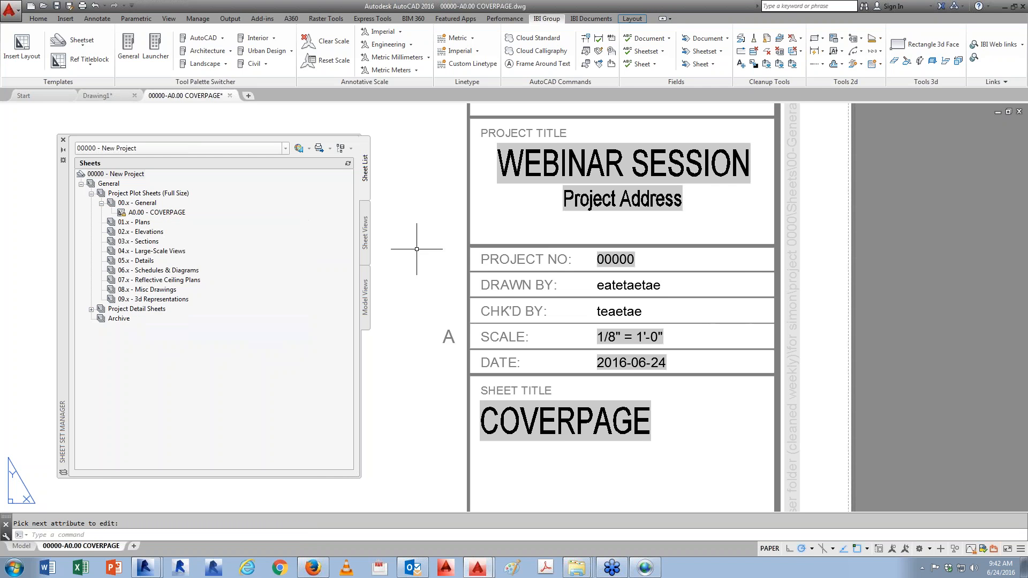
Step: Replace the title block's DRAWN BY attribute text with the sheet's Drawn By field
left_click(714, 64)
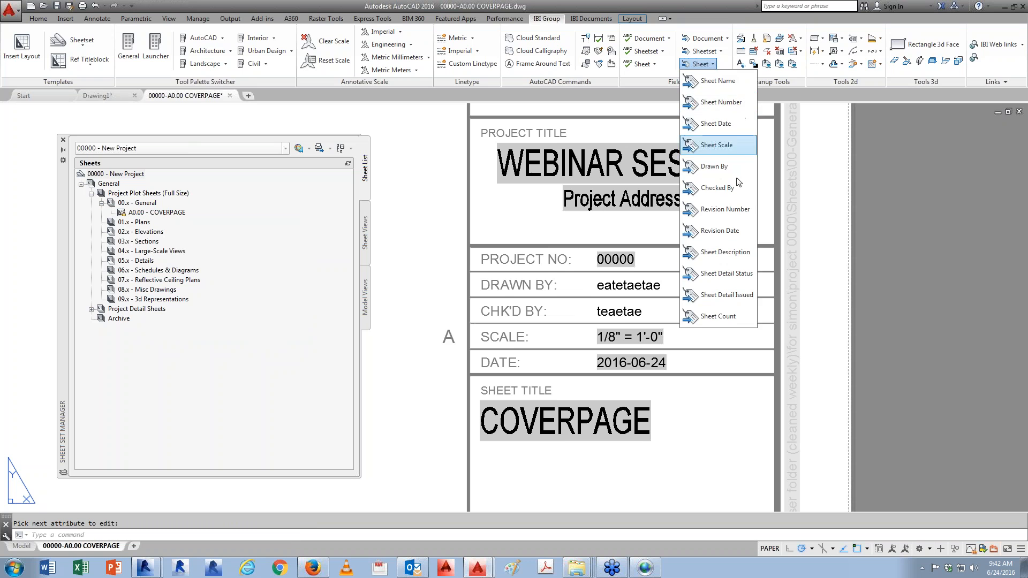
left_click(718, 166)
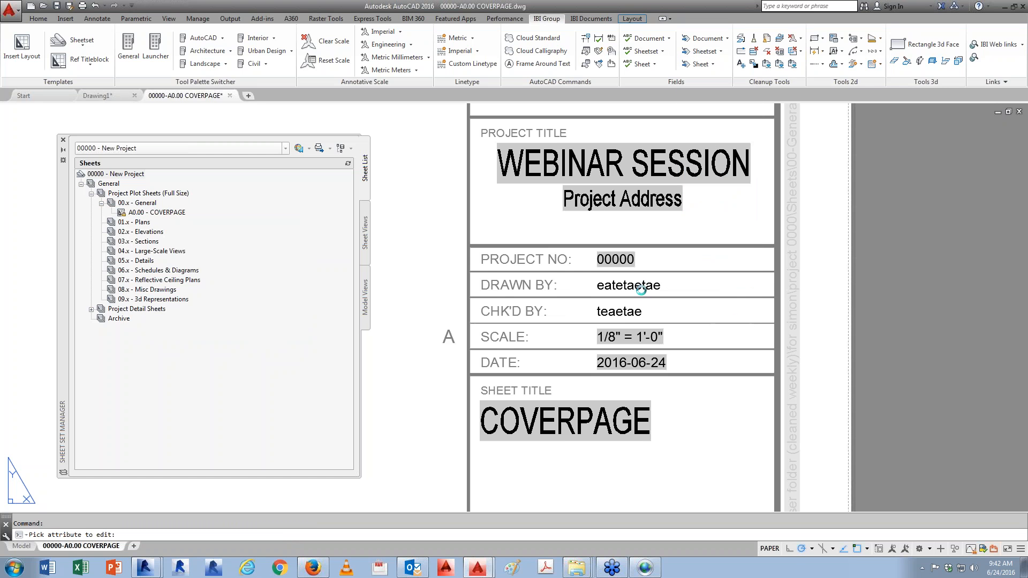
left_click(718, 65)
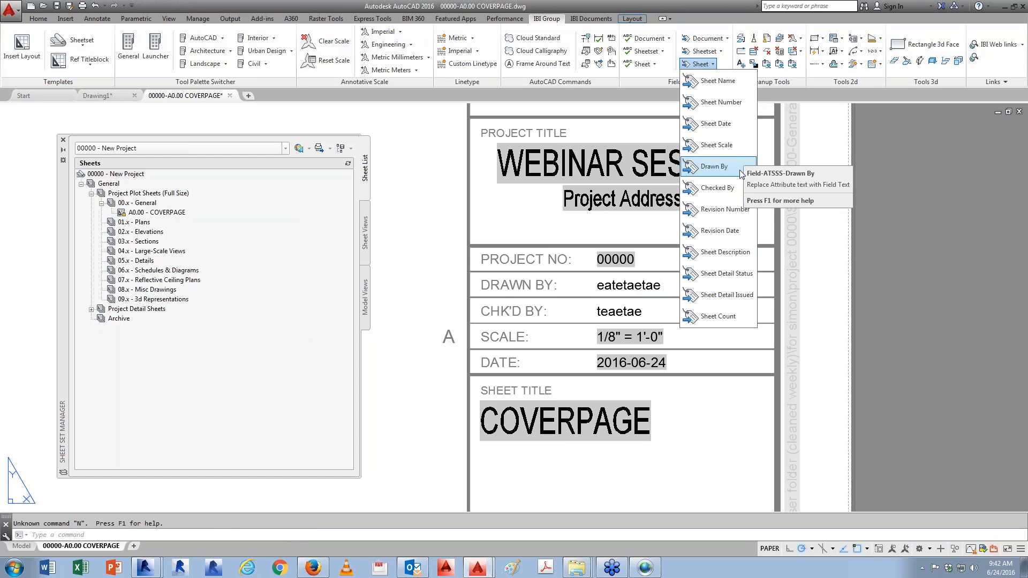
left_click(736, 188)
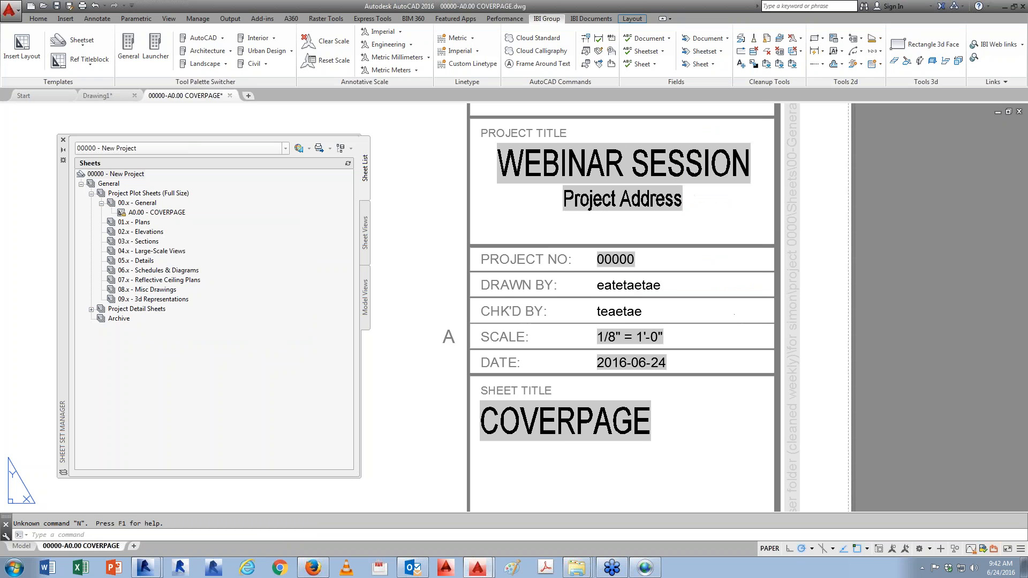
left_click(628, 285)
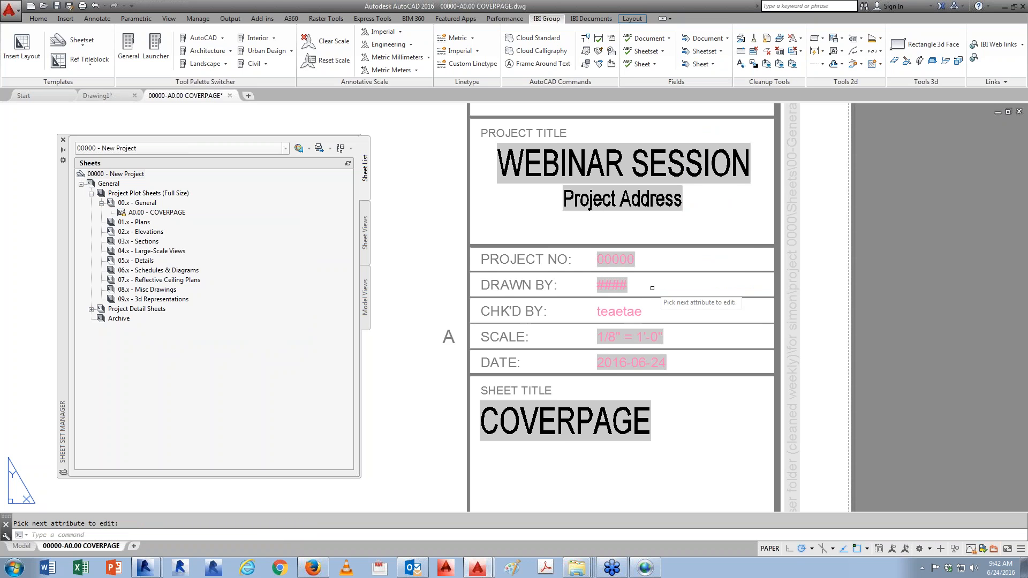
Step: Replace the title block's CHK'D BY attribute text with the sheet's Checked By field
left_click(714, 66)
left_click(726, 189)
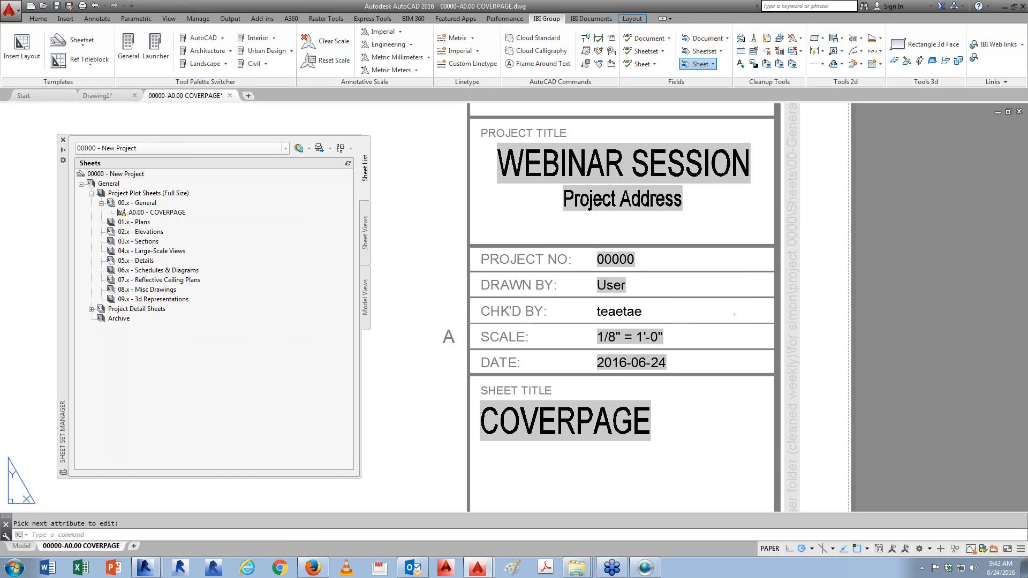
left_click(644, 311)
key("Return")
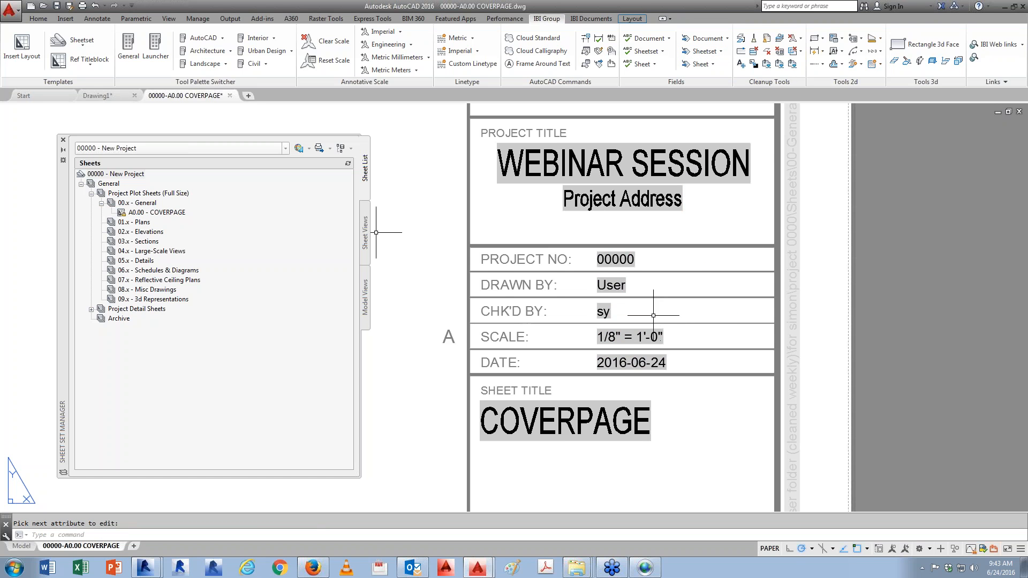
Step: Enter the checker's name as the Checked By custom property in the A0.00 - COVERPAGE sheet properties
right_click(148, 215)
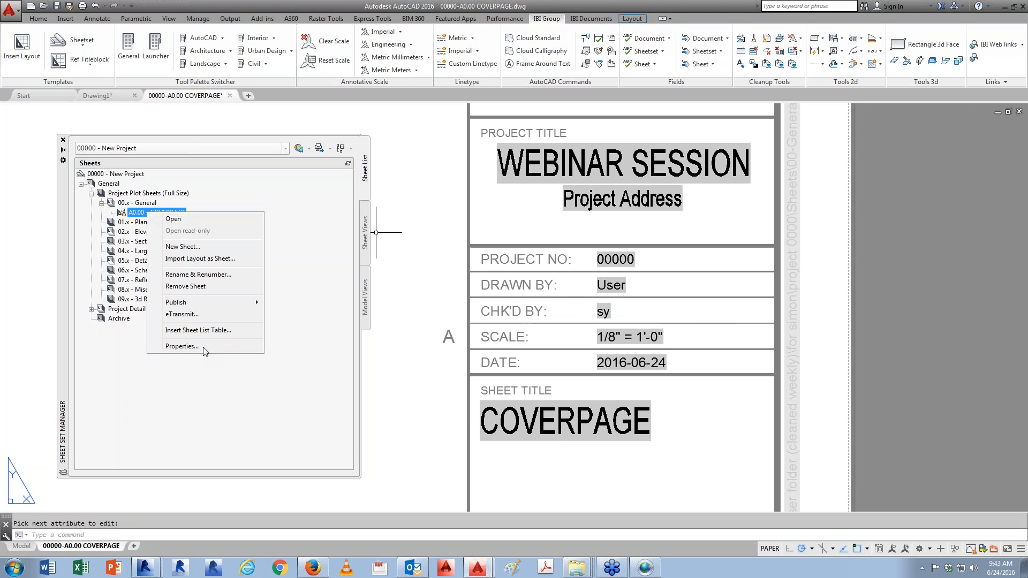
left_click(230, 347)
left_click_drag(403, 173, 389, 351)
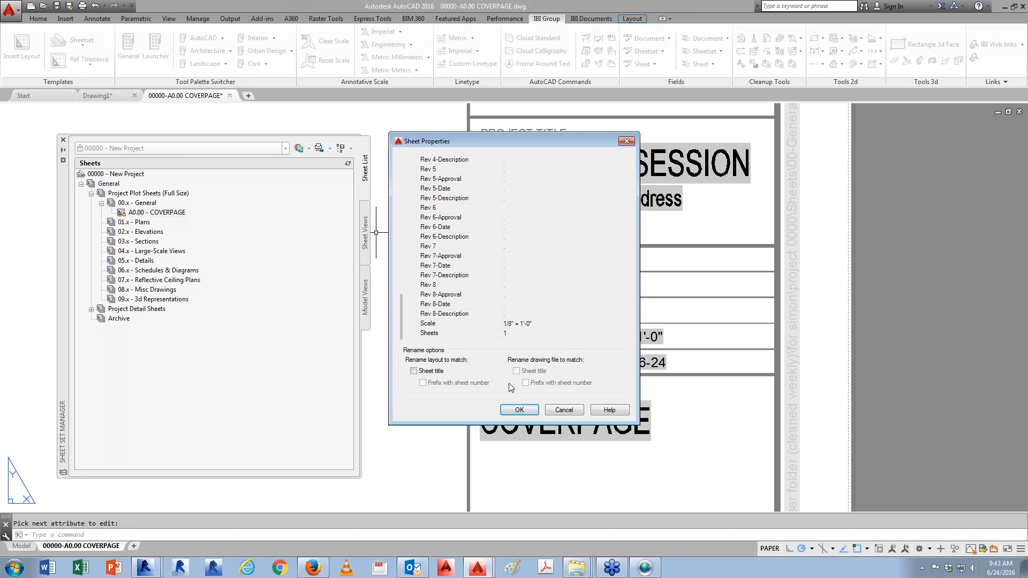
scroll(411, 246, "up", 12)
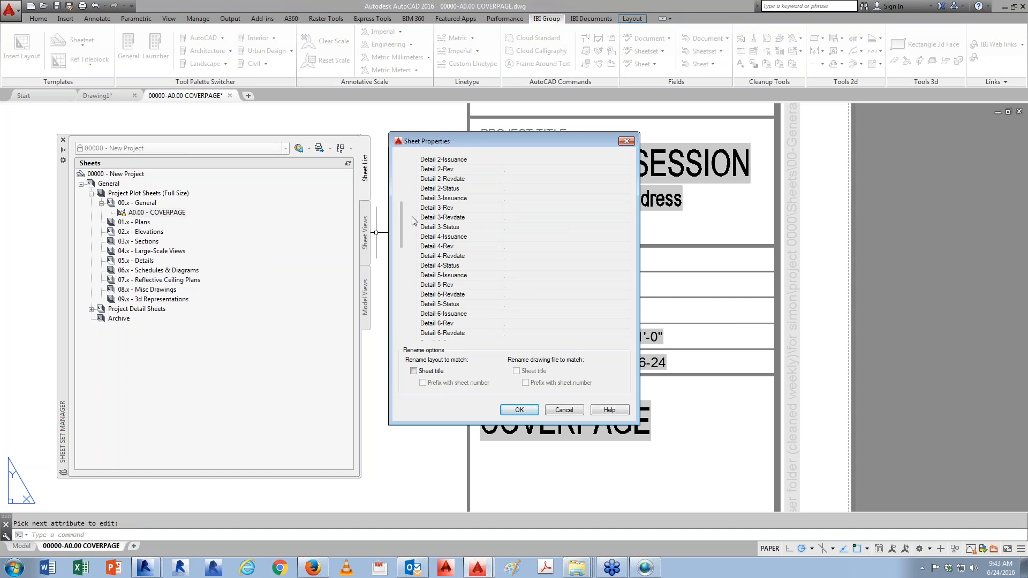
scroll(412, 216, "up", 4)
left_click(521, 219)
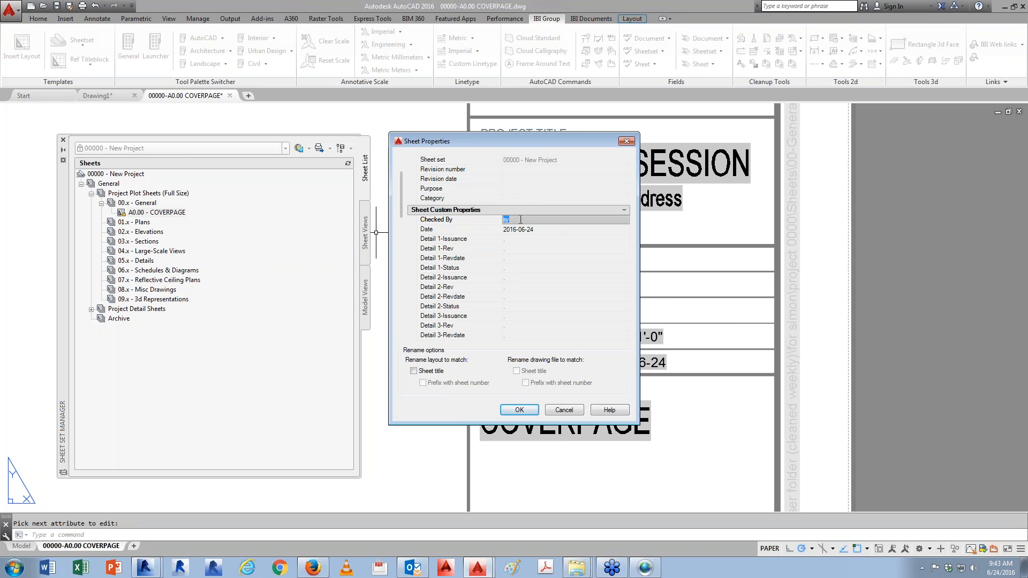
type("SYEW")
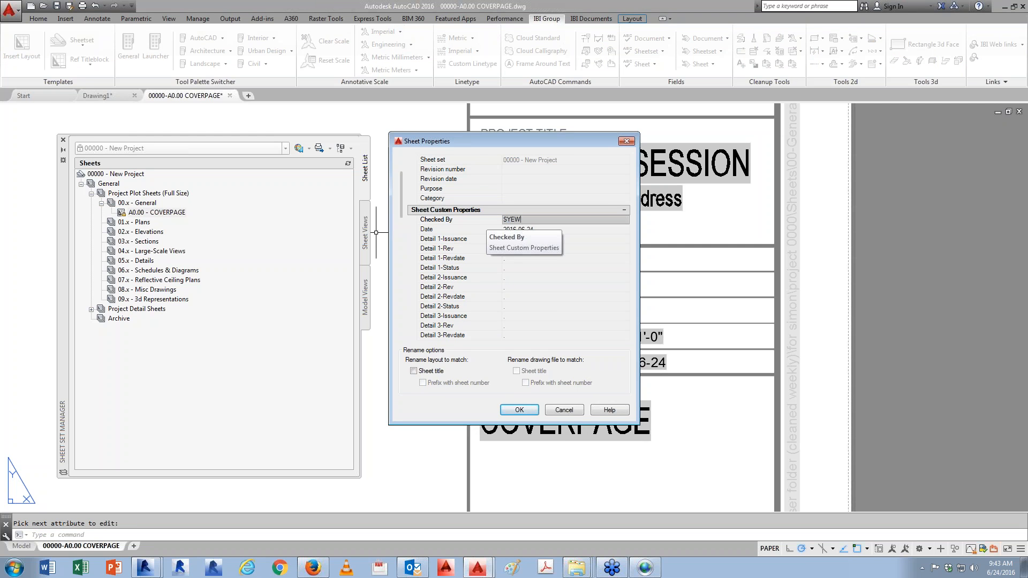
left_click(520, 410)
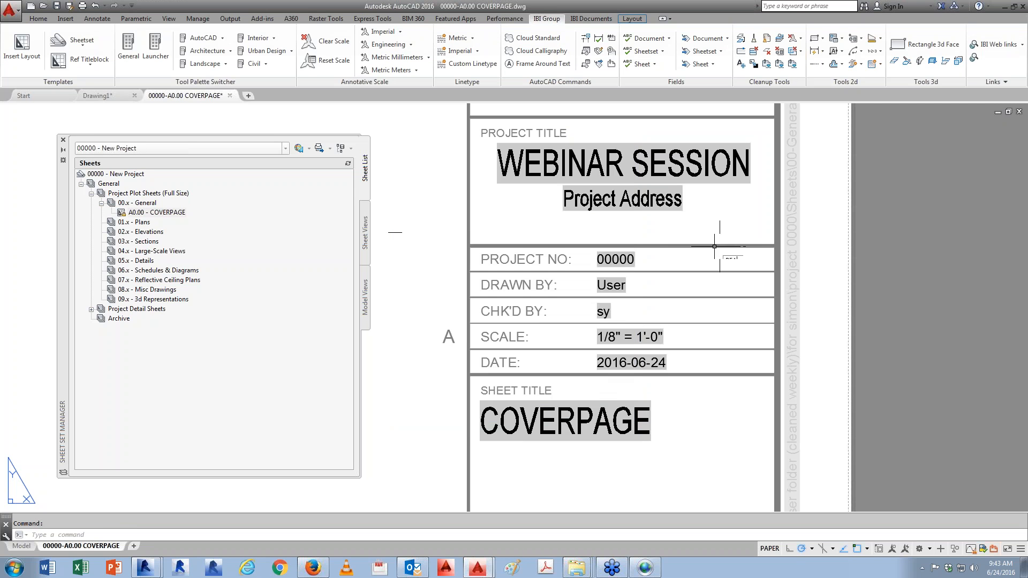
Step: List the cover page's external references and view the details of X-TBI-Arch D-24x36(V)
scroll(804, 298, "down", 7)
scroll(799, 248, "up", 2)
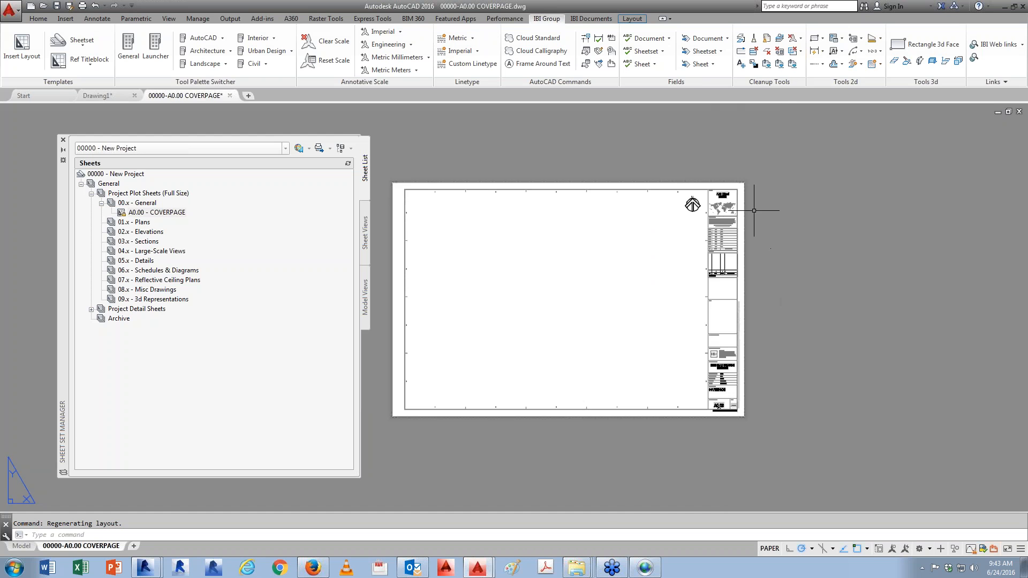
scroll(754, 211, "up", 6)
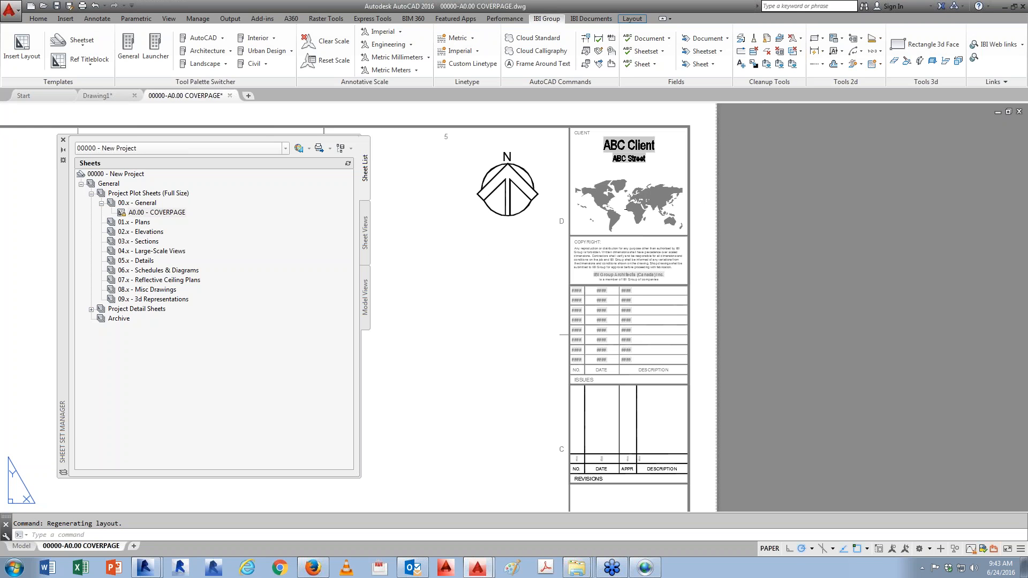
type("xr")
key("Return")
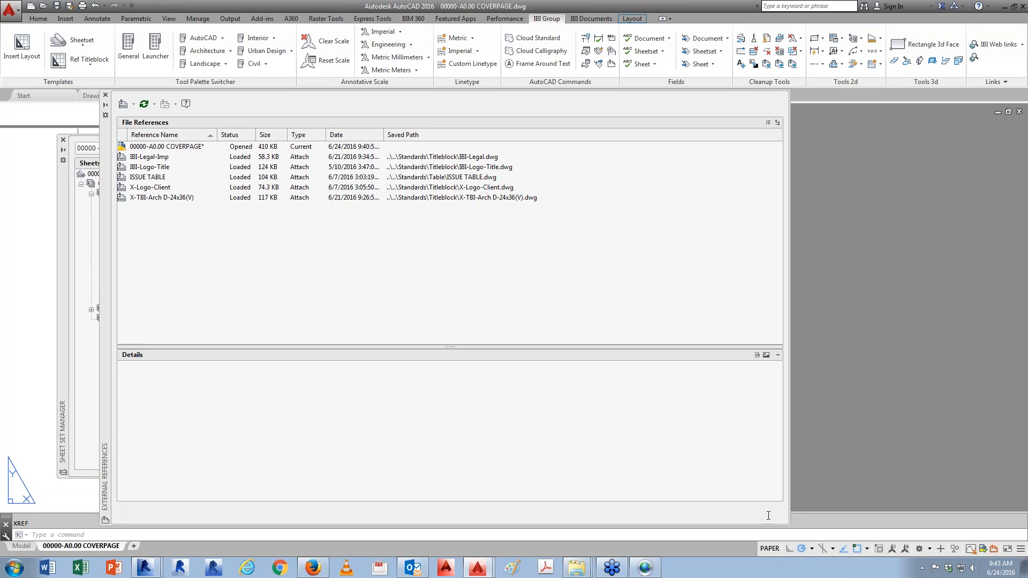
left_click(466, 198)
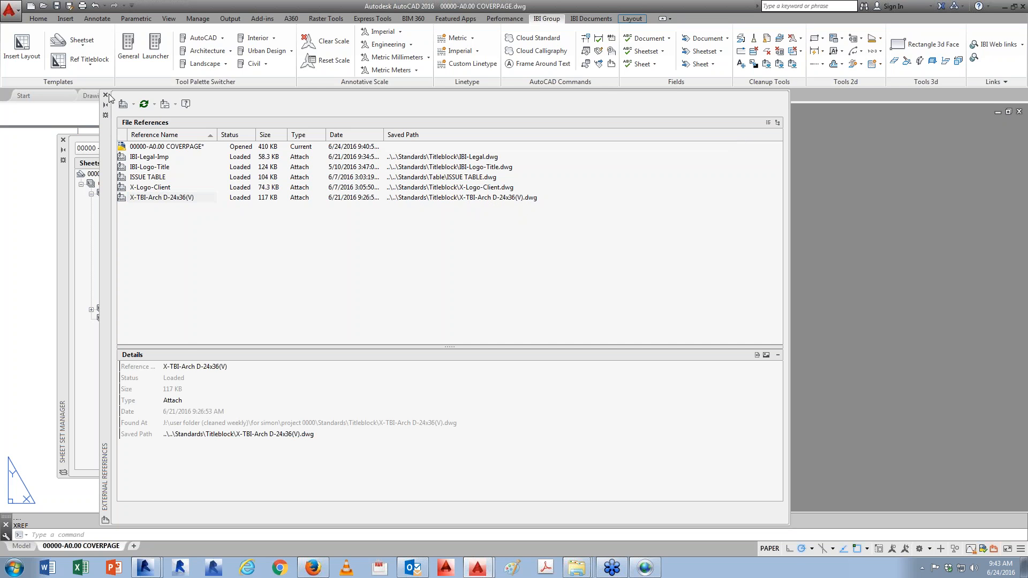
mouse_move(108, 153)
left_mouse_down()
mouse_move(191, 292)
mouse_move(306, 326)
mouse_move(316, 291)
mouse_move(313, 300)
left_mouse_up()
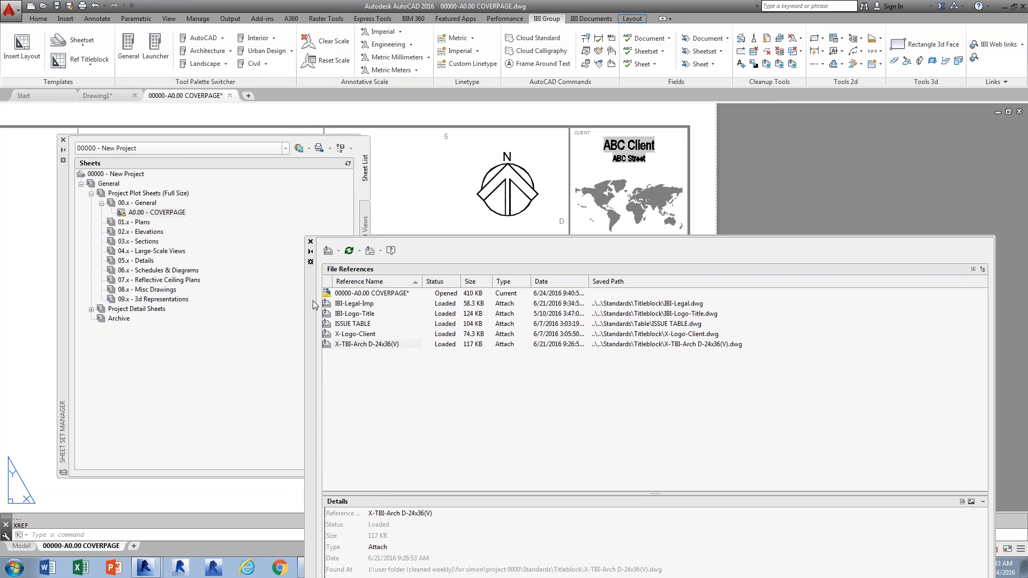
Step: Open the X-Logo-Client reference drawing and close the external references list to show its world map logo
left_click(357, 336)
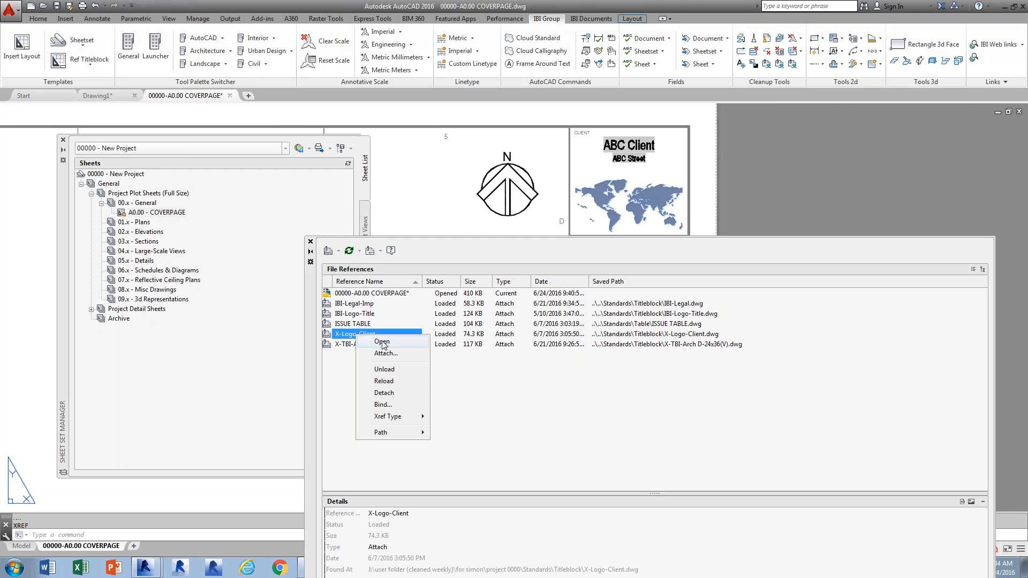
left_click(382, 342)
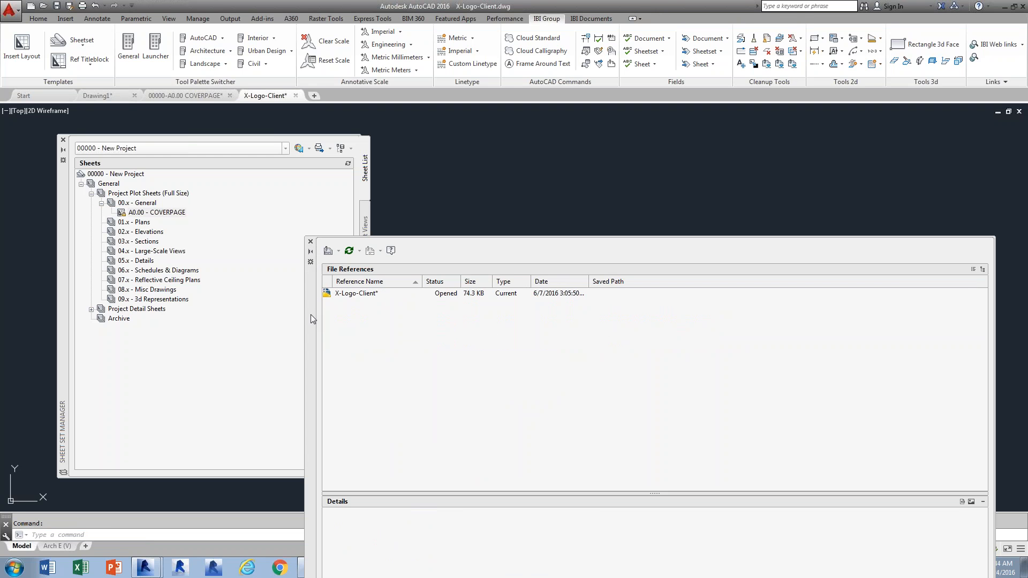
left_click(310, 241)
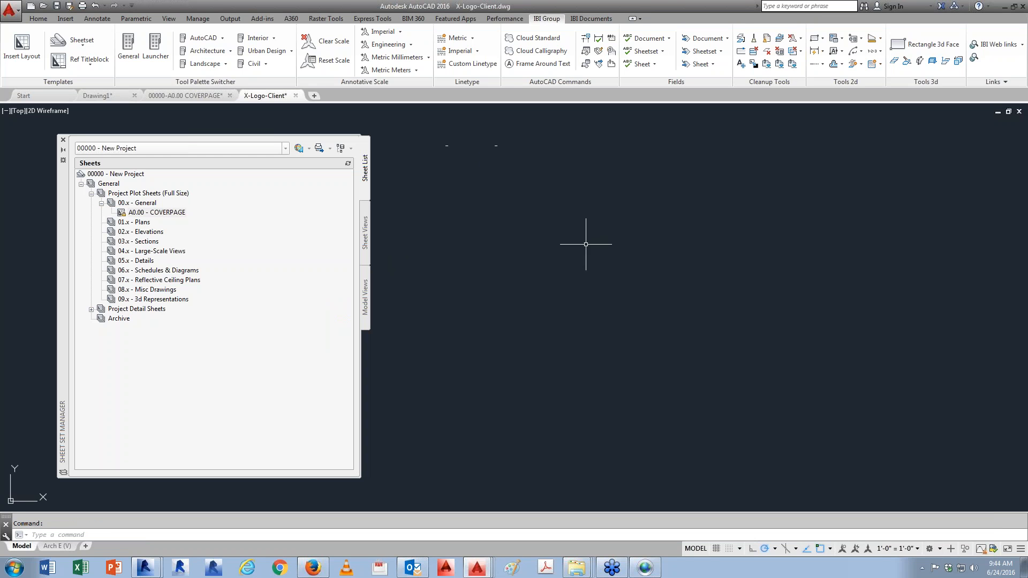
scroll(658, 284, "up", 5)
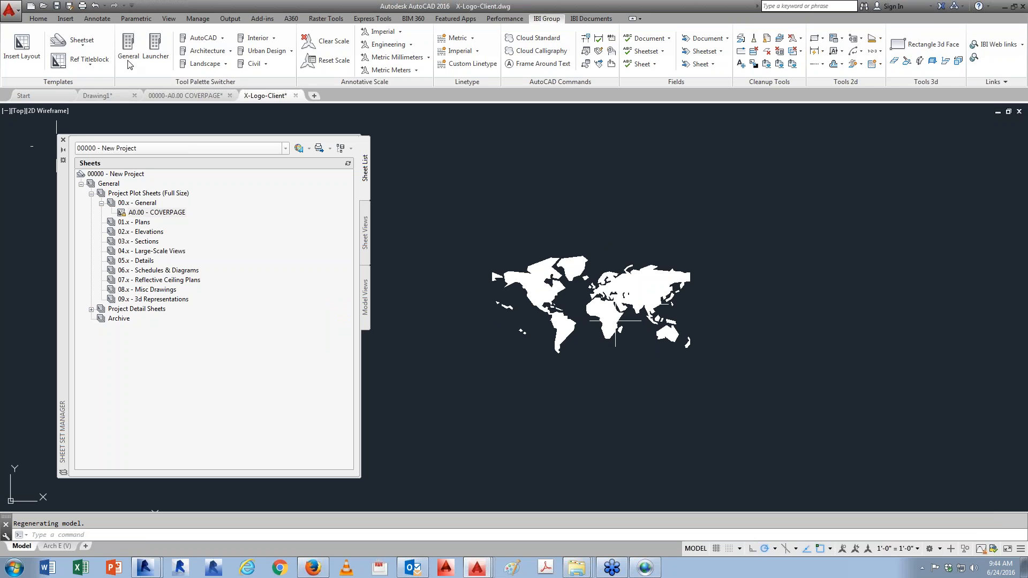
Step: Start attaching an image reference to the X-Logo-Client drawing and look through My Documents for a logo file
type("xr")
key("Return")
right_click(432, 362)
left_click(483, 407)
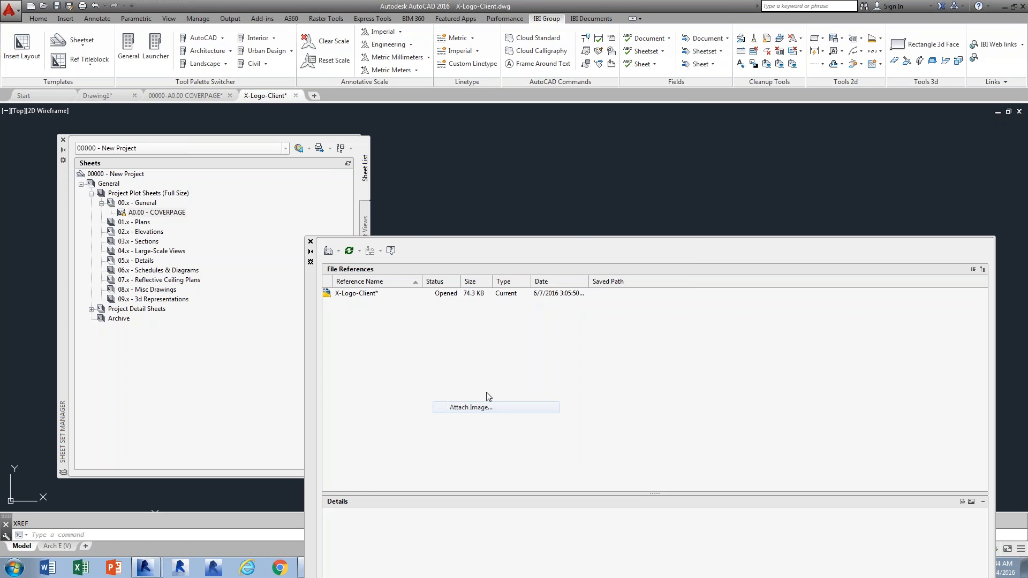
scroll(564, 247, "down", 5)
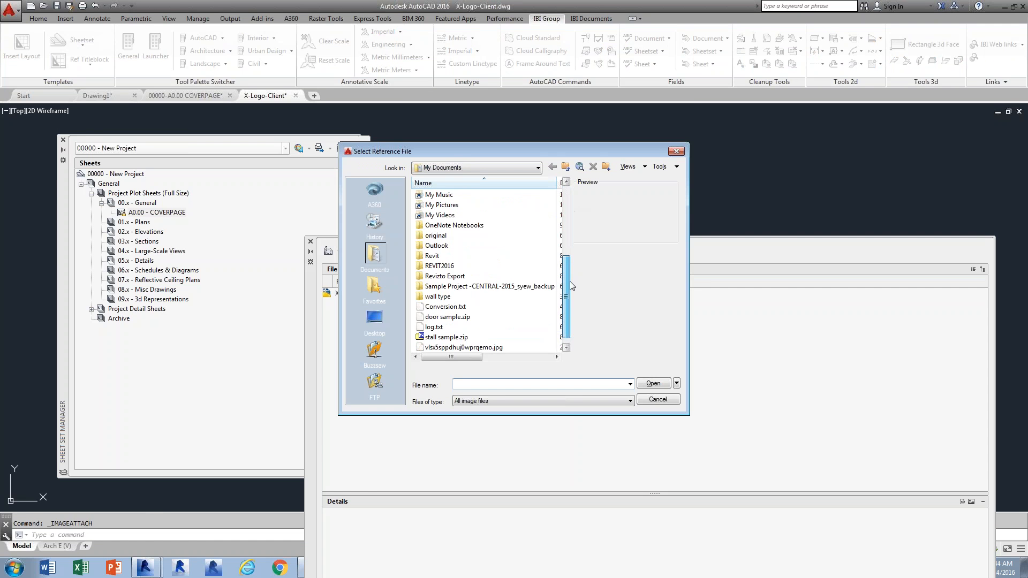
left_click(459, 348)
left_click(460, 337)
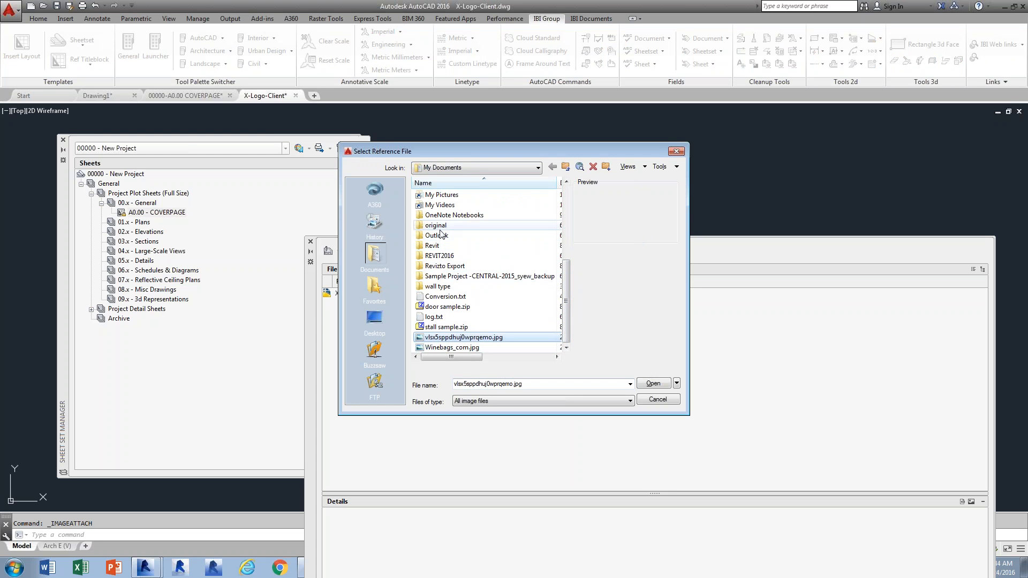
scroll(475, 249, "up", 4)
scroll(490, 298, "up", 1)
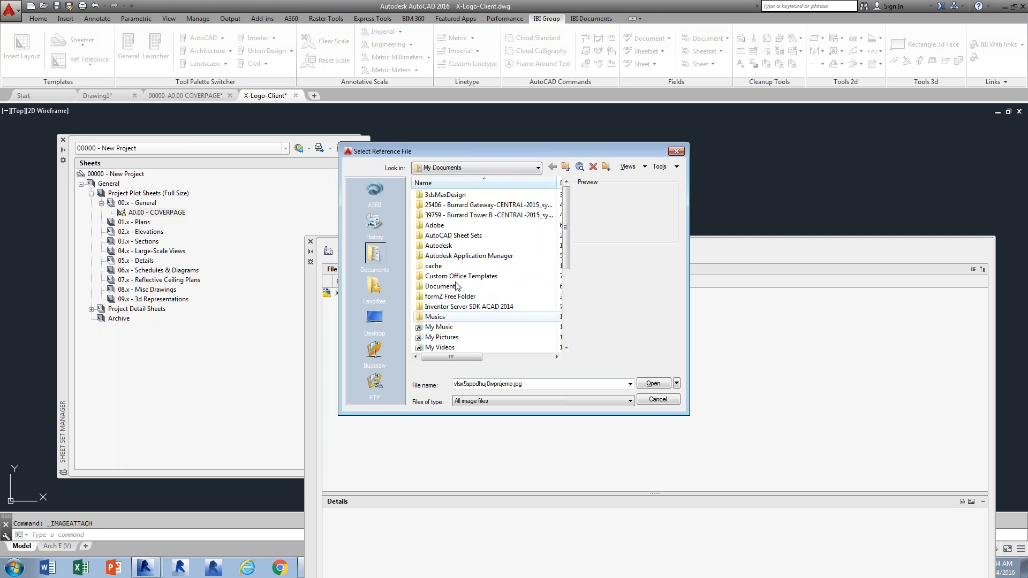
Step: Browse from the Desktop's Shortcut folder through the 36653 - Aviara II project to its Intergrs Titleblock folder
left_click(374, 318)
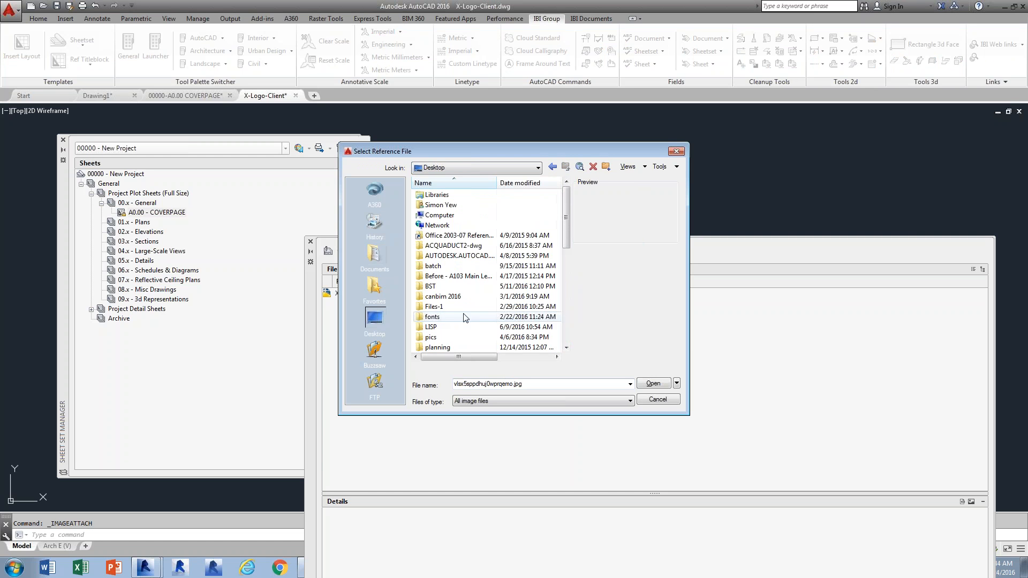
scroll(439, 300, "down", 3)
double_click(440, 288)
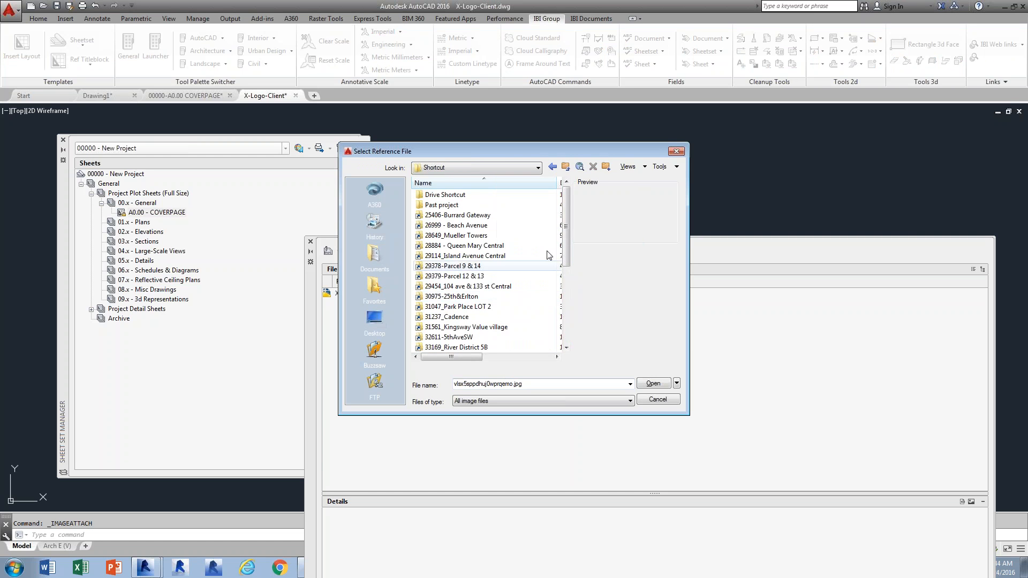
left_click_drag(567, 211, 566, 276)
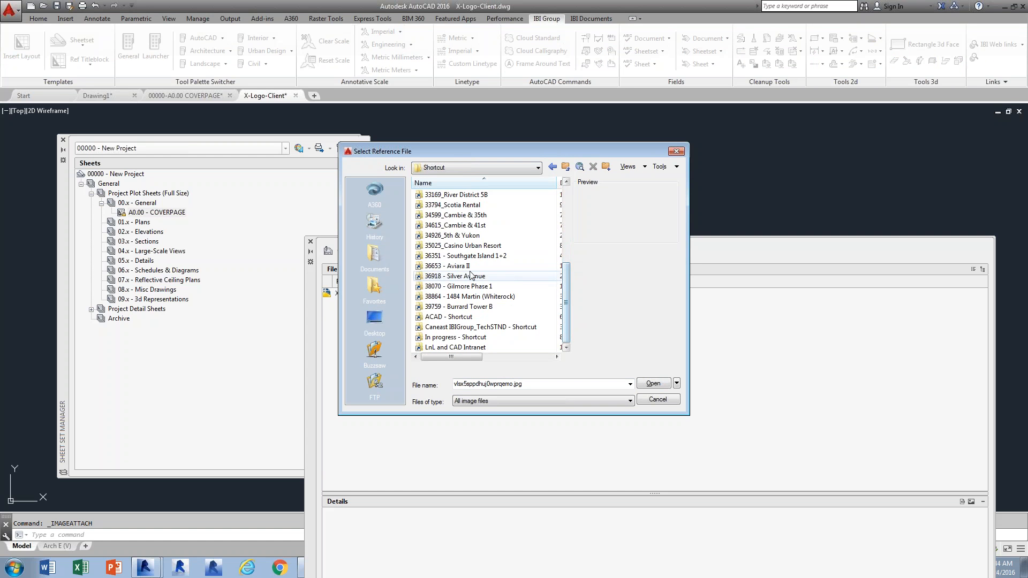
double_click(450, 268)
double_click(452, 256)
scroll(453, 299, "down", 3)
double_click(438, 348)
double_click(456, 196)
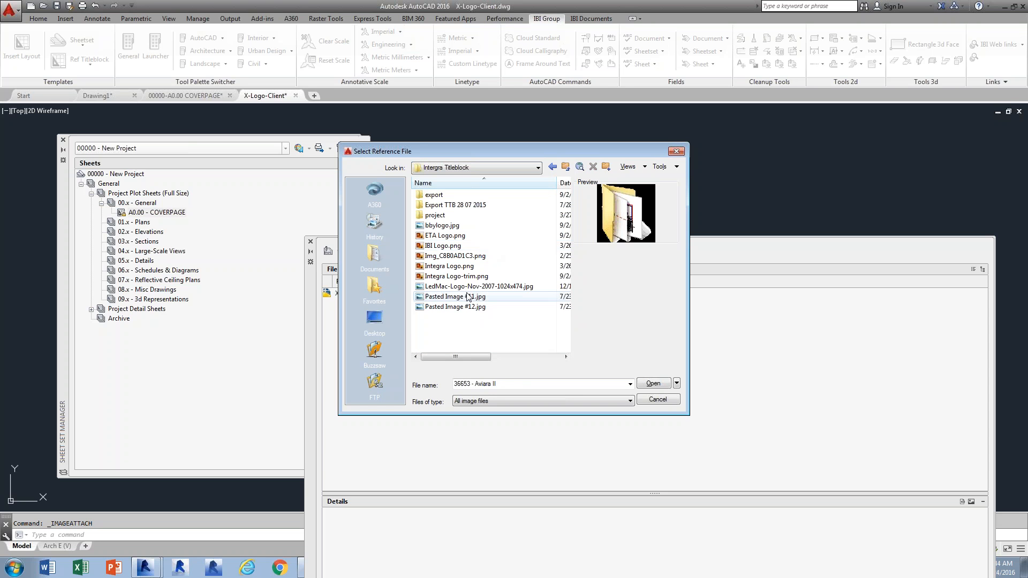
Step: Preview the Integra logo images and choose LedMac-Logo-Nov-2007-1024x474.jpg as the image to attach
left_click(453, 276)
left_click(449, 266)
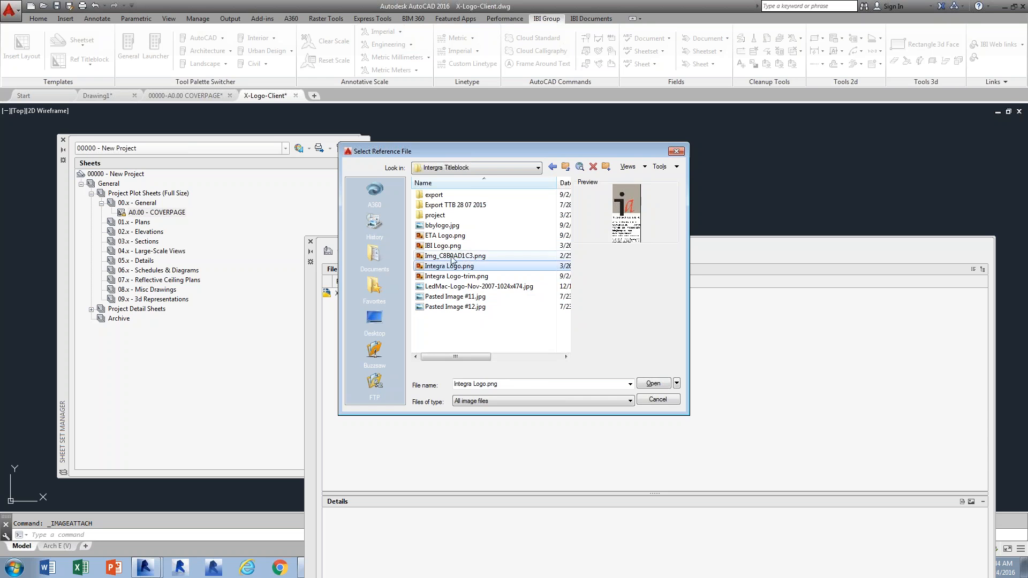
left_click(461, 286)
left_click(654, 384)
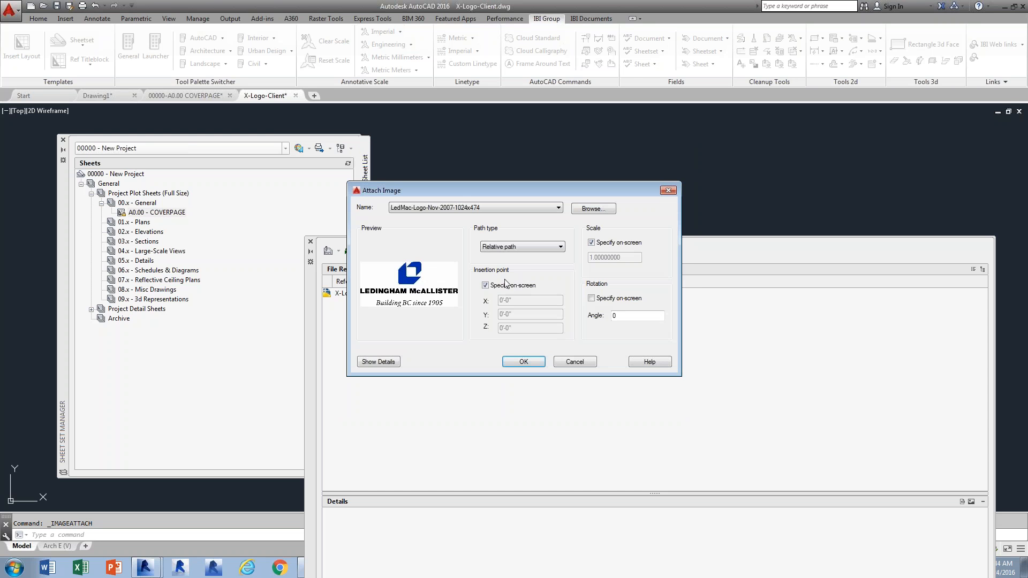
Step: Attach the Ledingham McAllister logo image with a full path, place it above the world map, and close the external references list
left_click(535, 247)
left_click(546, 256)
left_click(535, 362)
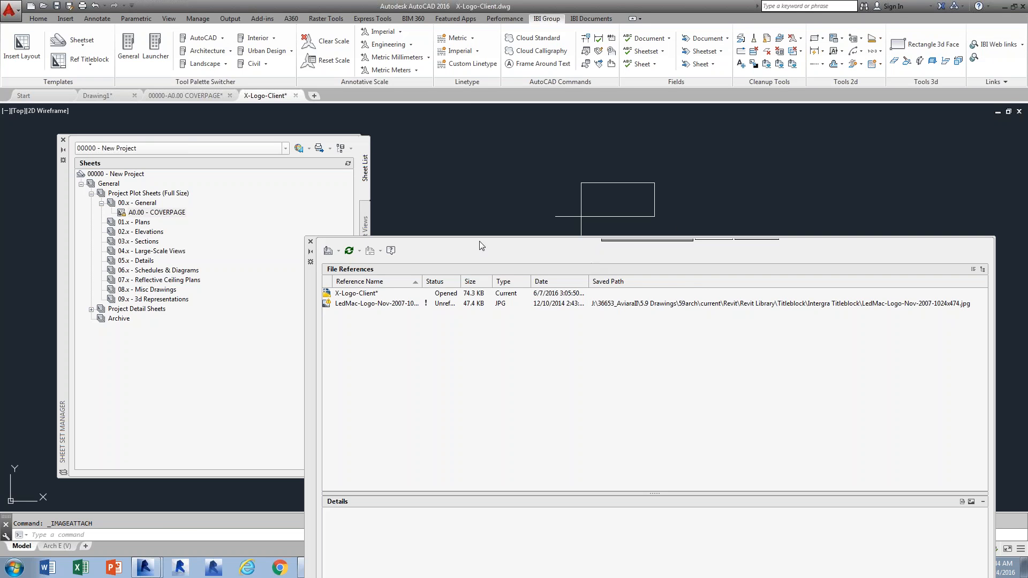
left_click(492, 218)
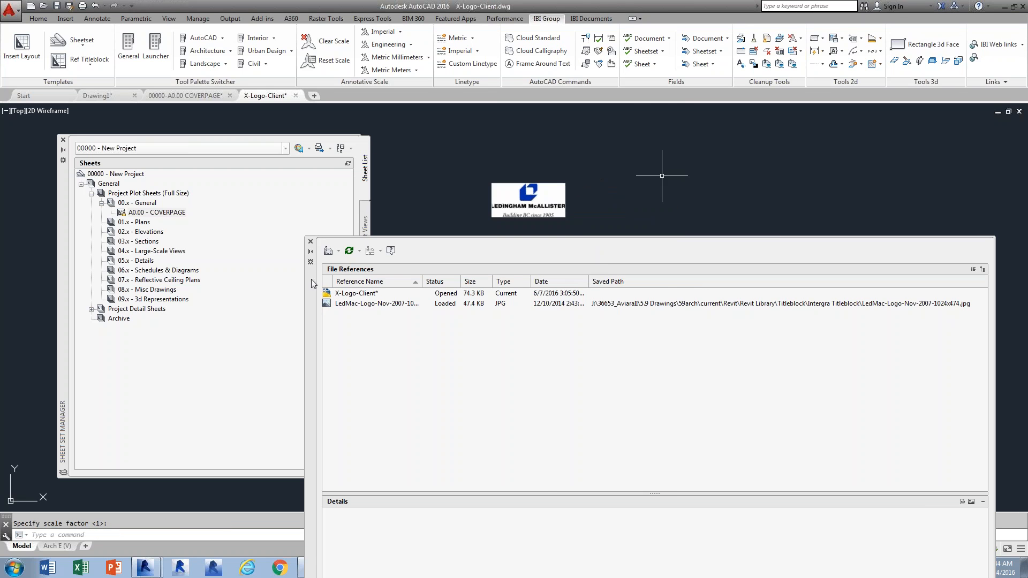
left_click(311, 243)
Step: Move the logo image straight down onto the upper-left part of the world map
left_click(597, 231)
left_click(518, 185)
key("m")
key("Return")
left_click(541, 204)
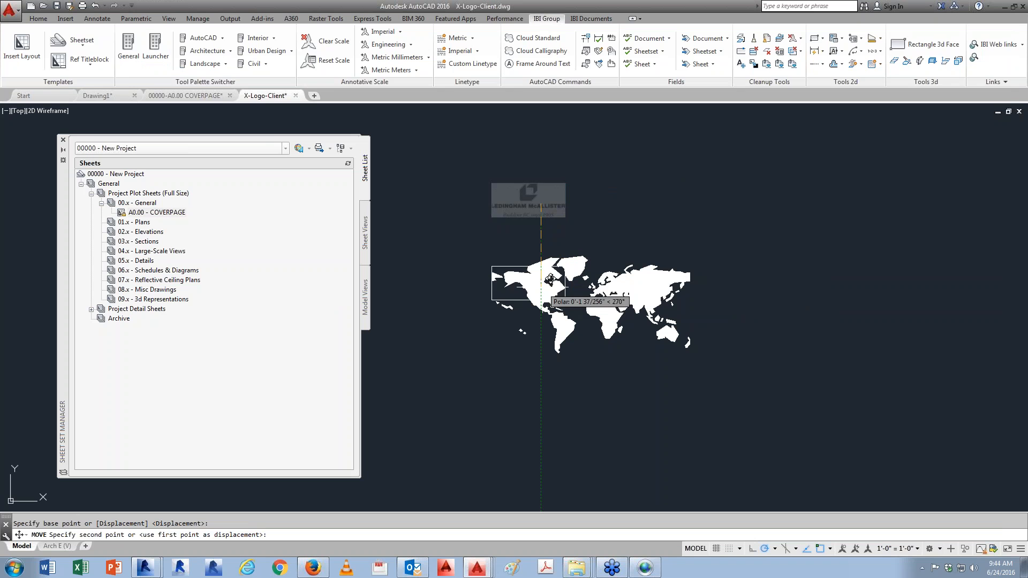
left_click(540, 278)
Step: Enlarge the logo image from its lower-right corner until it spans the full width of the world map
left_click(565, 291)
left_click(568, 291)
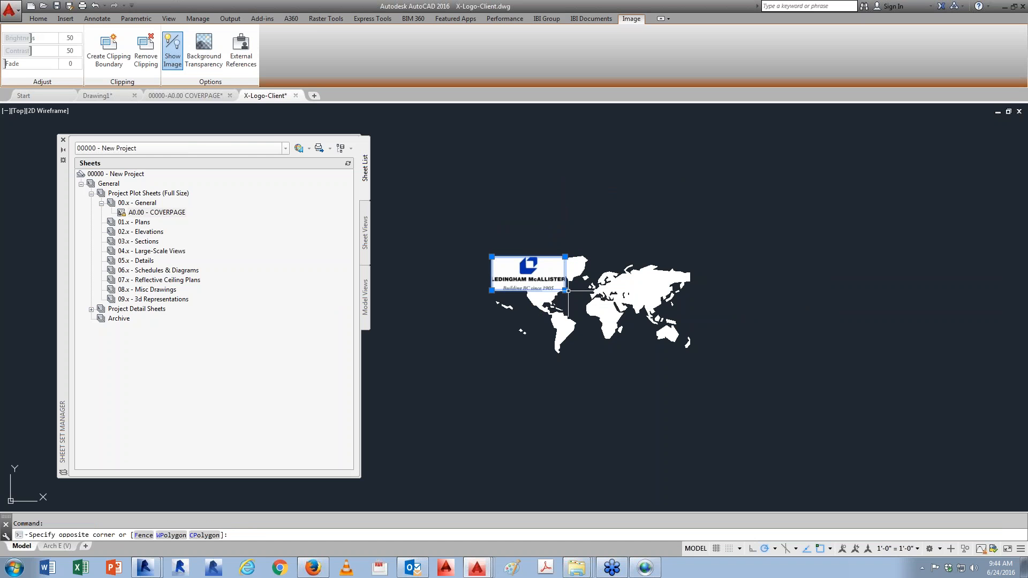
left_click(691, 289)
left_click(565, 291)
left_click(691, 349)
Step: Erase all the world map artwork from the drawing while excluding the logo image from the selection
type("e")
key("Return")
left_click(477, 392)
left_click(726, 226)
type("R")
key("Return")
left_click(701, 260)
left_click(564, 351)
key("Return")
key("Return")
left_click(564, 347)
left_click(558, 353)
key("Return")
Step: Save and close the X-Logo-Client drawing, and reload that reference in the cover page drawing
key("ctrl+s")
left_click(295, 95)
left_click(899, 528)
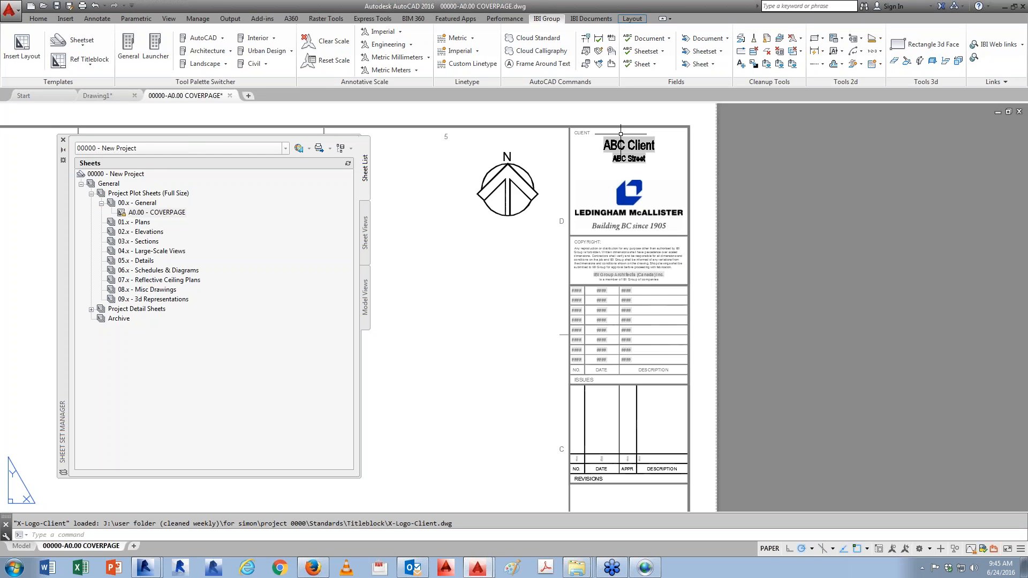
Step: Set the sheet set's sheet creation template to the Arch E (H) layout and apply the change to nested subsets
left_click(365, 297)
left_click(365, 170)
left_click(107, 173)
right_click(121, 174)
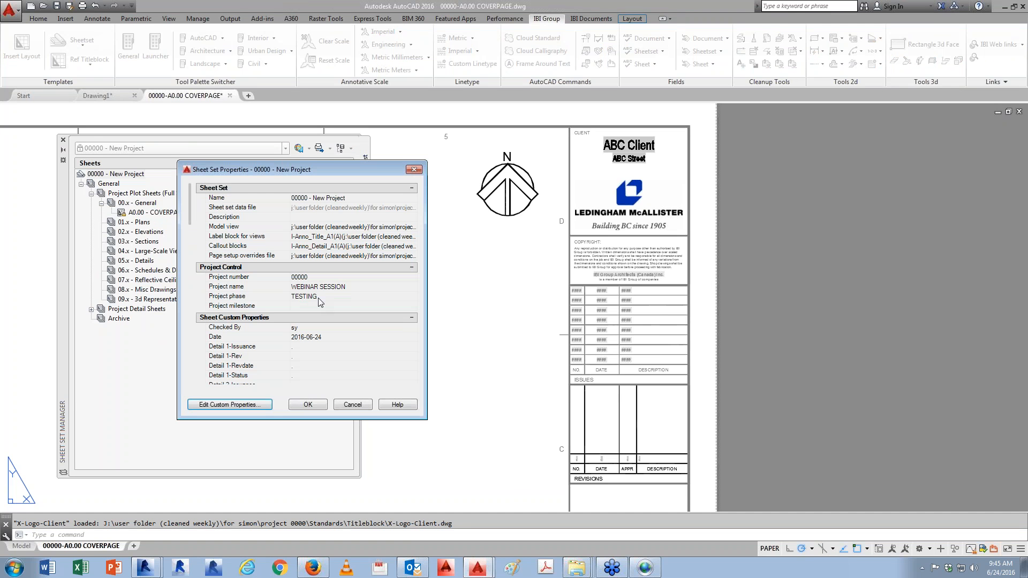
scroll(350, 207, "down", 15)
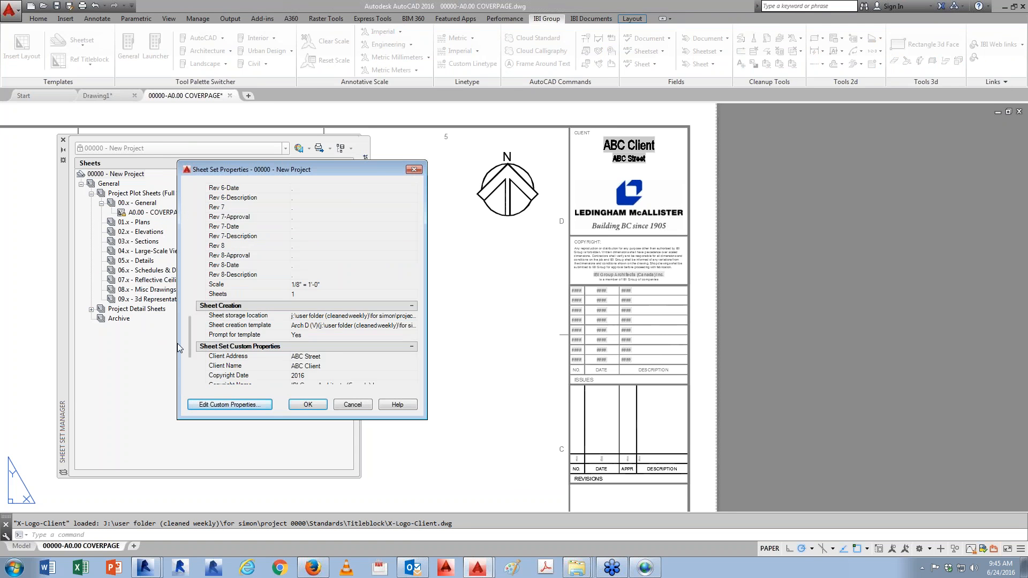
left_click(353, 198)
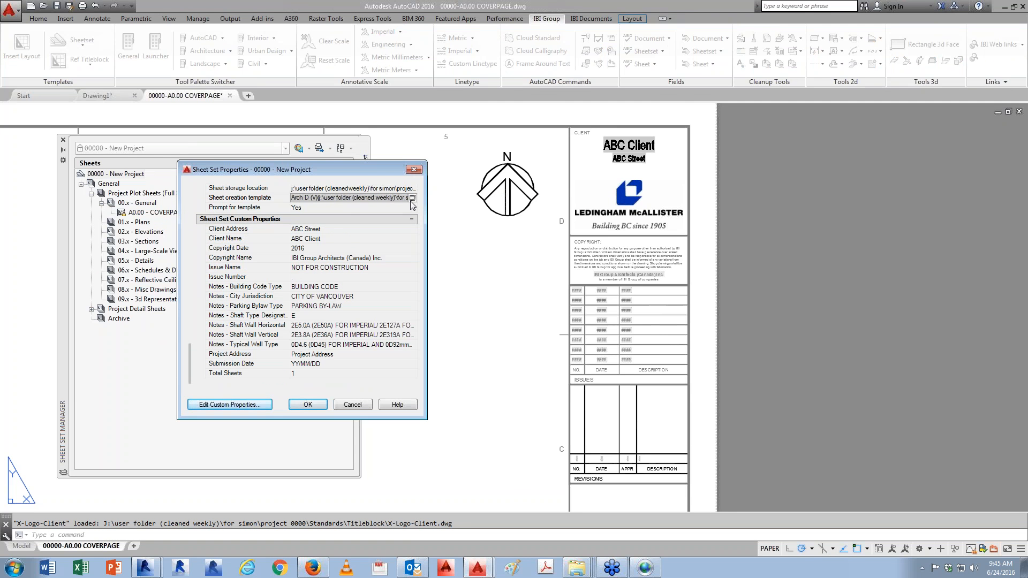
left_click(412, 198)
left_click(746, 299)
left_click(745, 299)
left_click(517, 292)
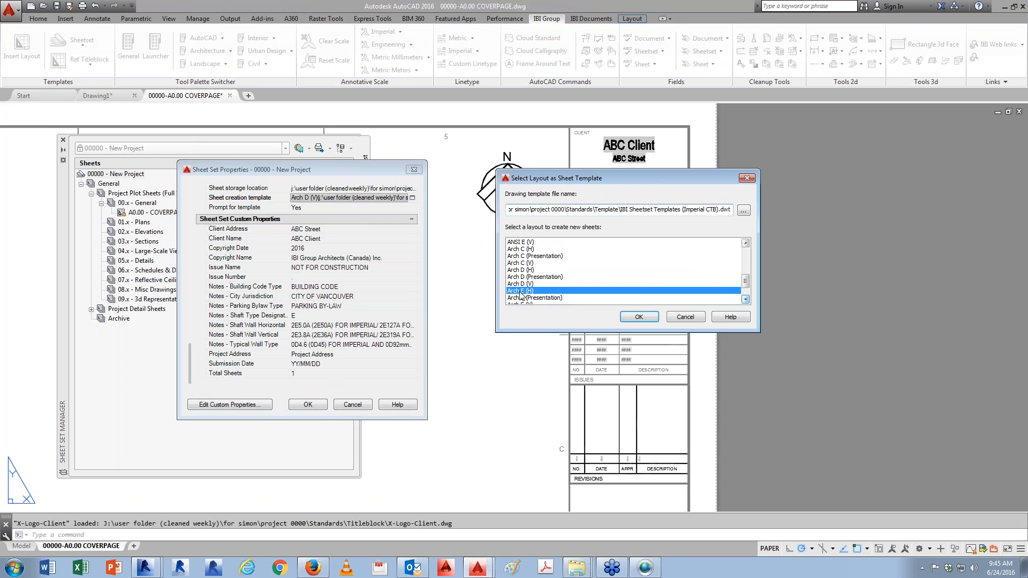
left_click(639, 317)
left_click(307, 405)
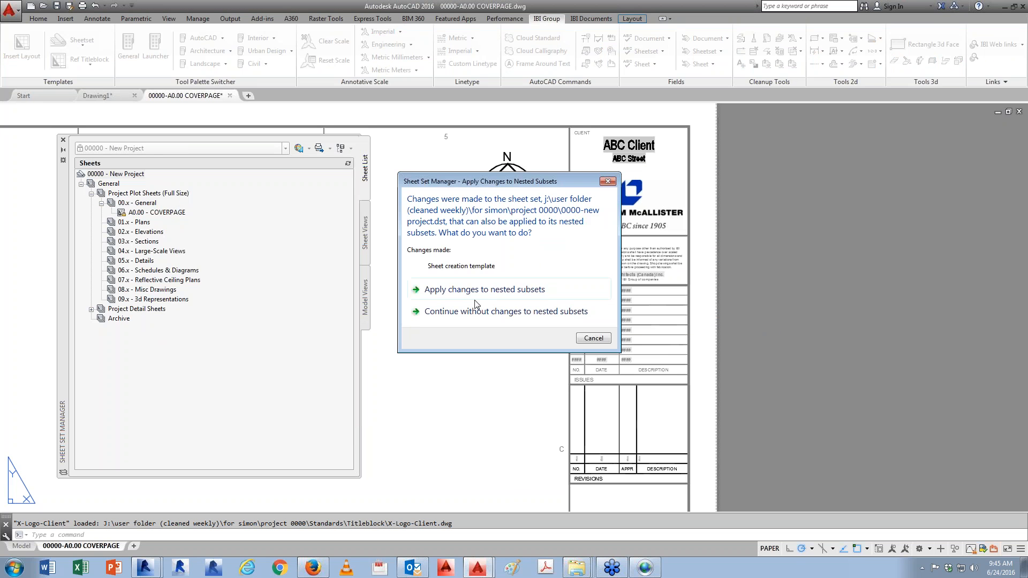
left_click(410, 288)
Step: Create a new sheet numbered A0.01 and titled STAT SHEET in the 00.x - General subset
right_click(146, 204)
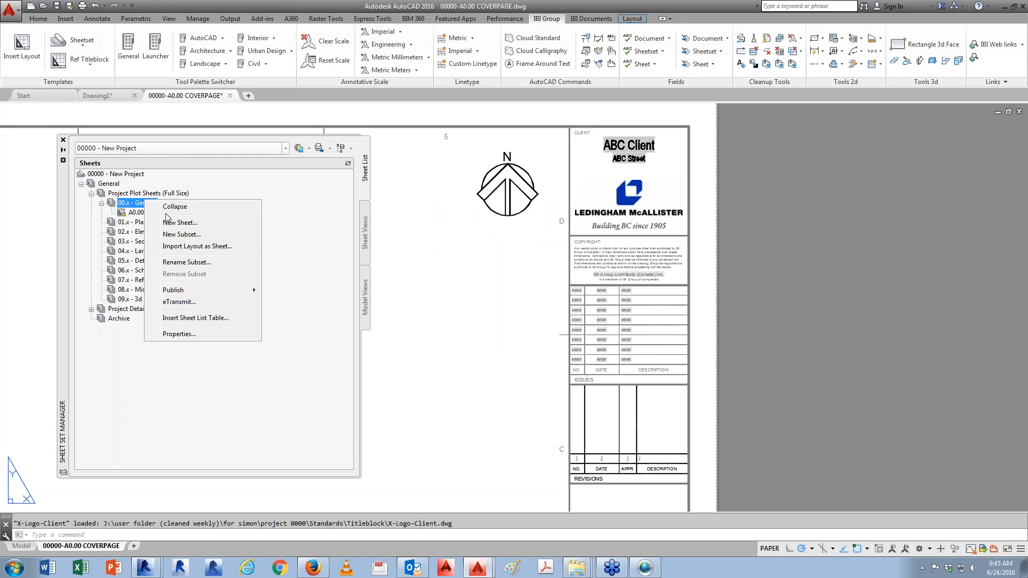
left_click(245, 224)
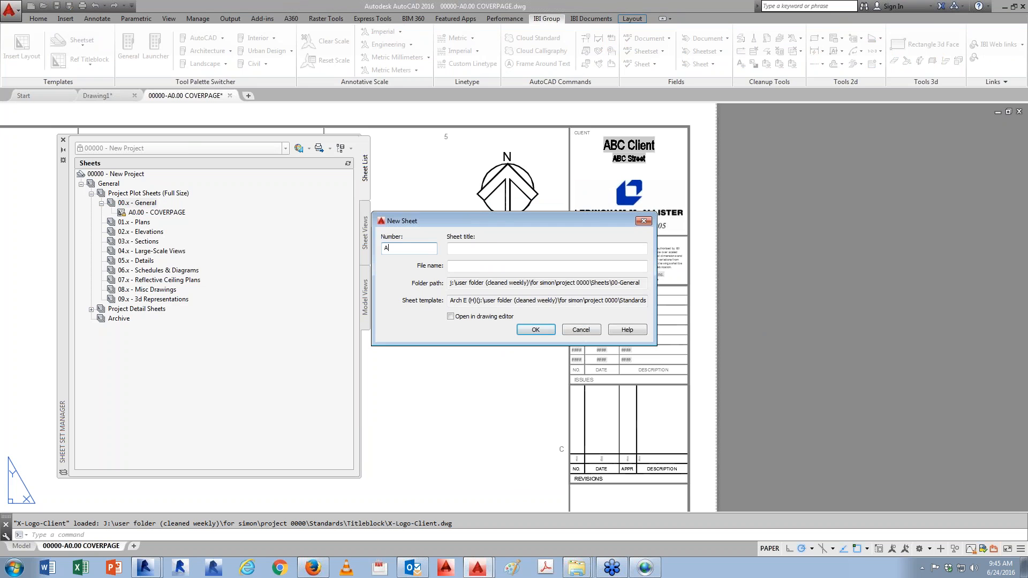
type("A0.01")
key("Tab")
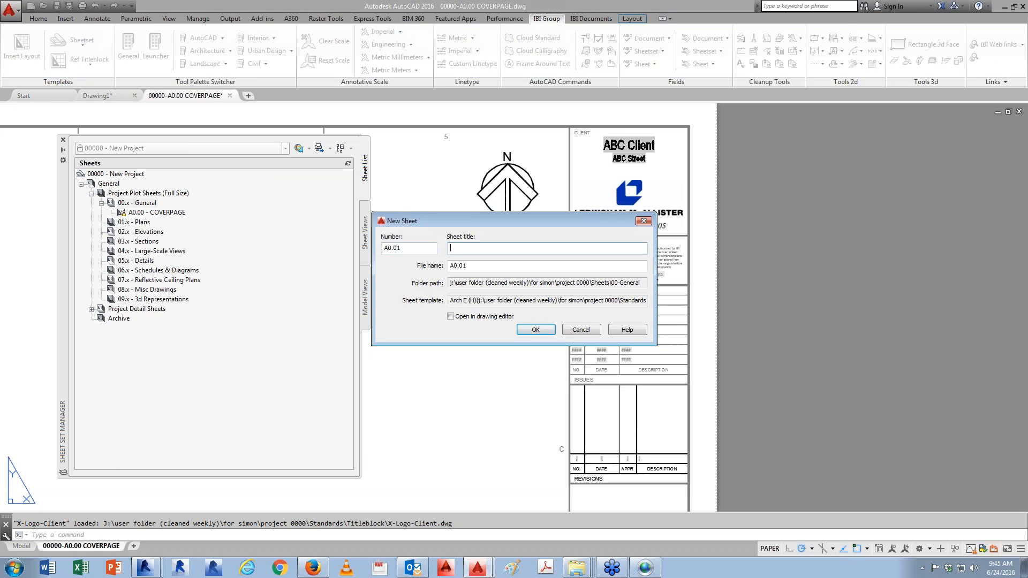
type("STAT SHEET")
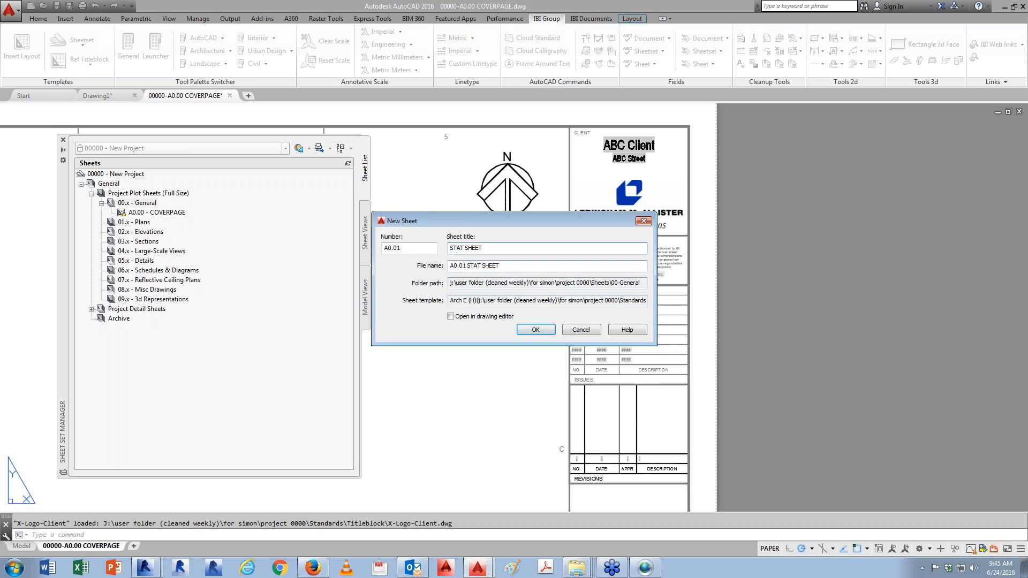
left_click(535, 329)
Step: Open the A0.01 - STAT SHEET sheet and examine its client logo and copyright note in the horizontal title block
double_click(156, 223)
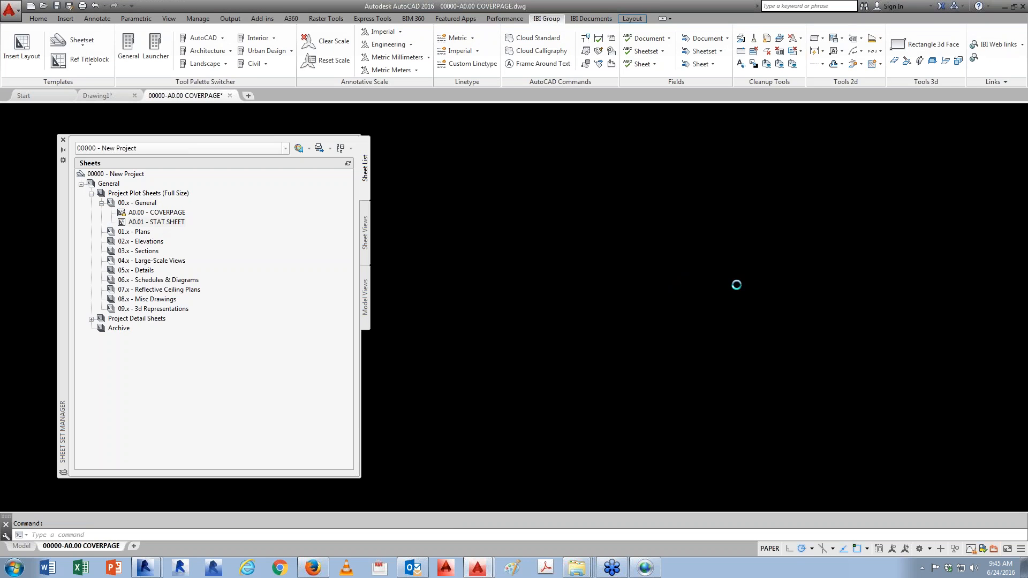
scroll(661, 425, "up", 5)
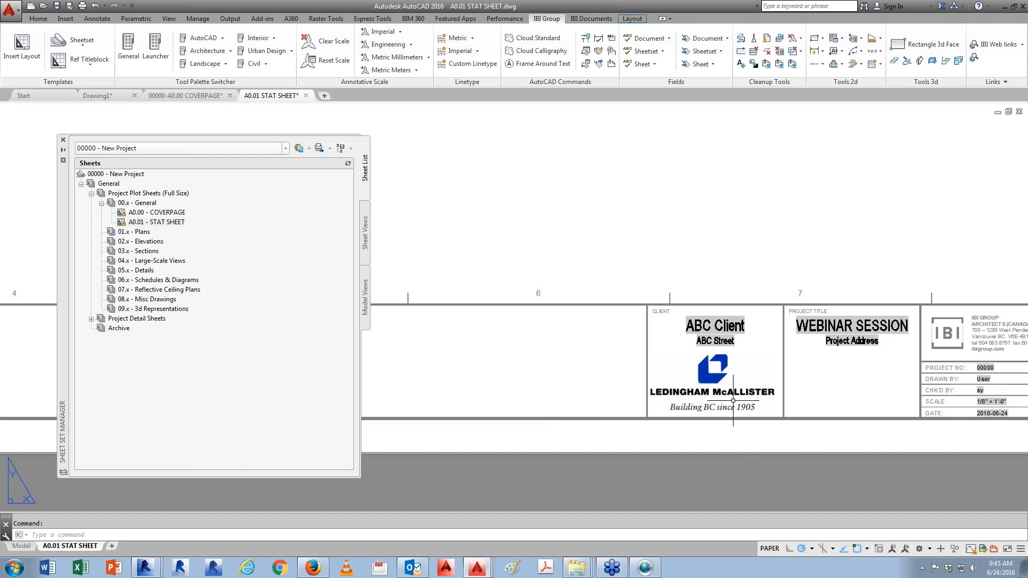
scroll(733, 401, "down", 6)
middle_click_drag(551, 422, 650, 399)
scroll(591, 437, "up", 5)
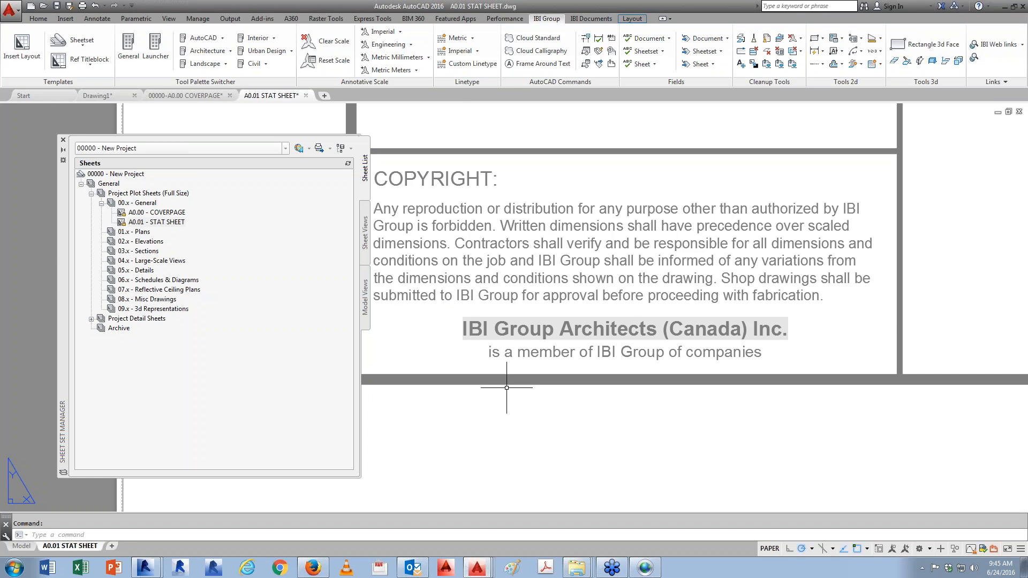
scroll(506, 388, "down", 1)
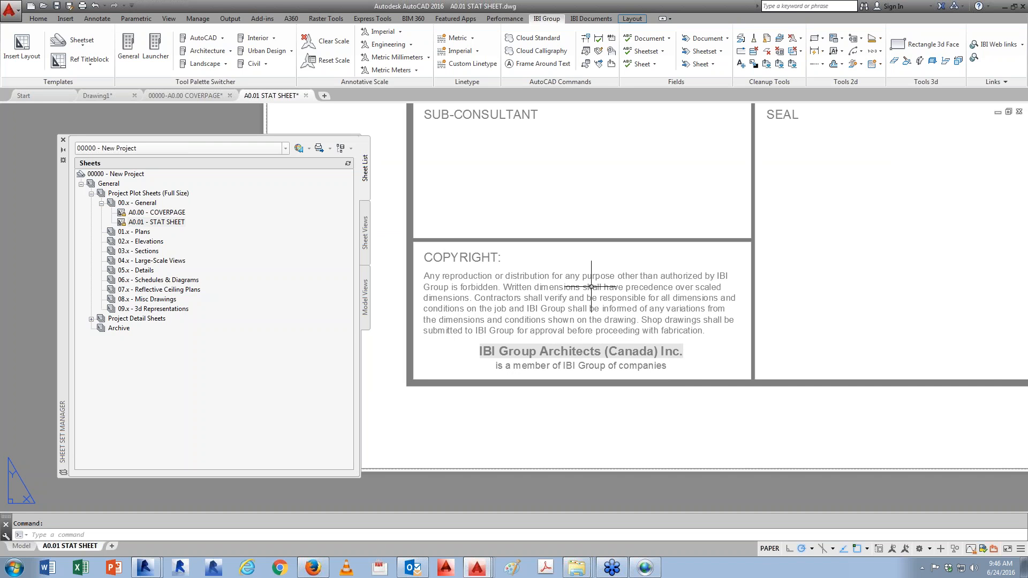
Step: Open the IBI-Legal-Imp reference drawing from the STAT SHEET's external references and close the references list
type("xr")
key("Return")
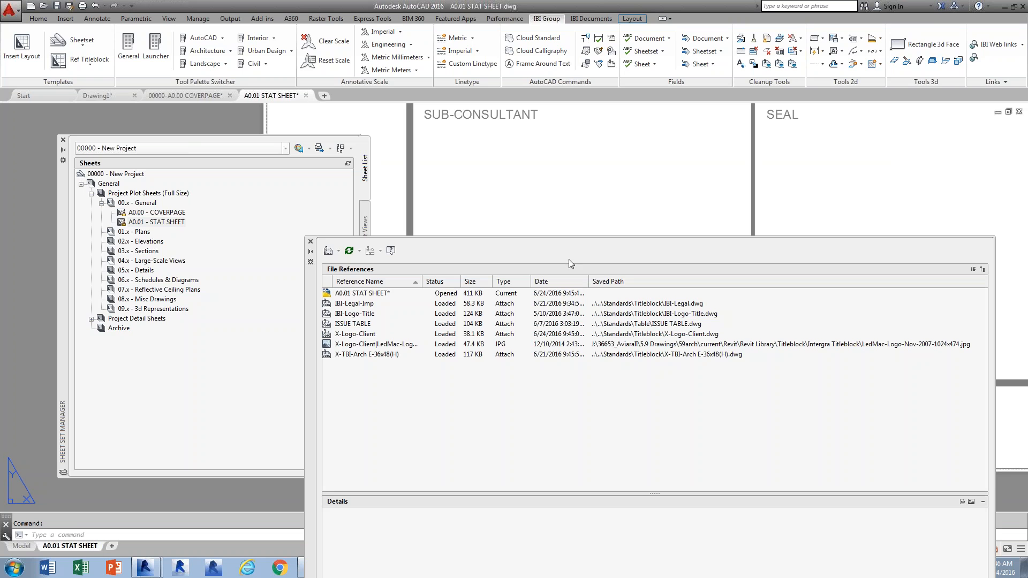
right_click(350, 305)
left_click(373, 312)
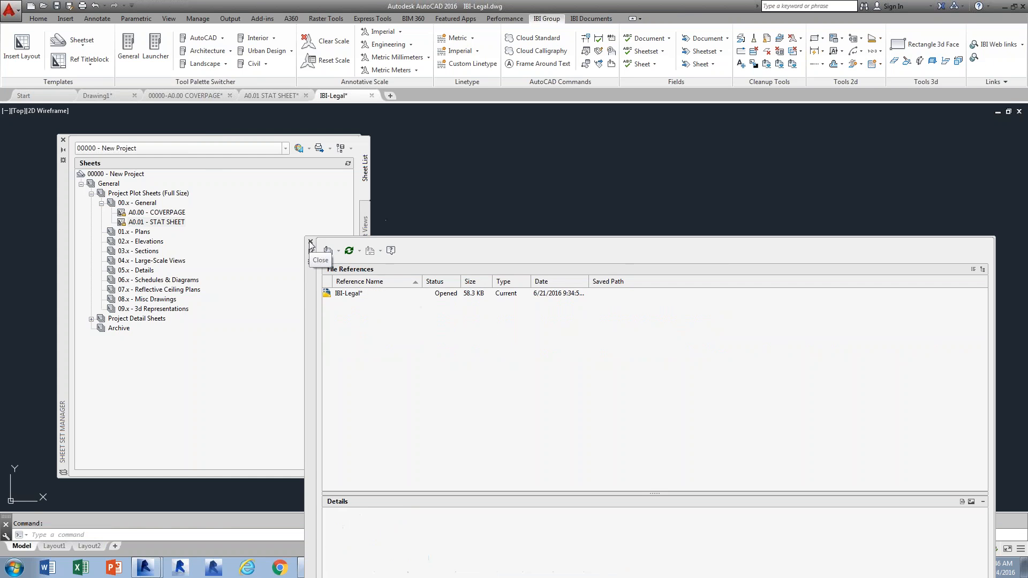
Step: Try IBI Group Geomatics (Canada) Inc. as the legal block's company name, and restore IBI Group Architects (Canada) Inc
left_click(597, 311)
left_click(576, 301)
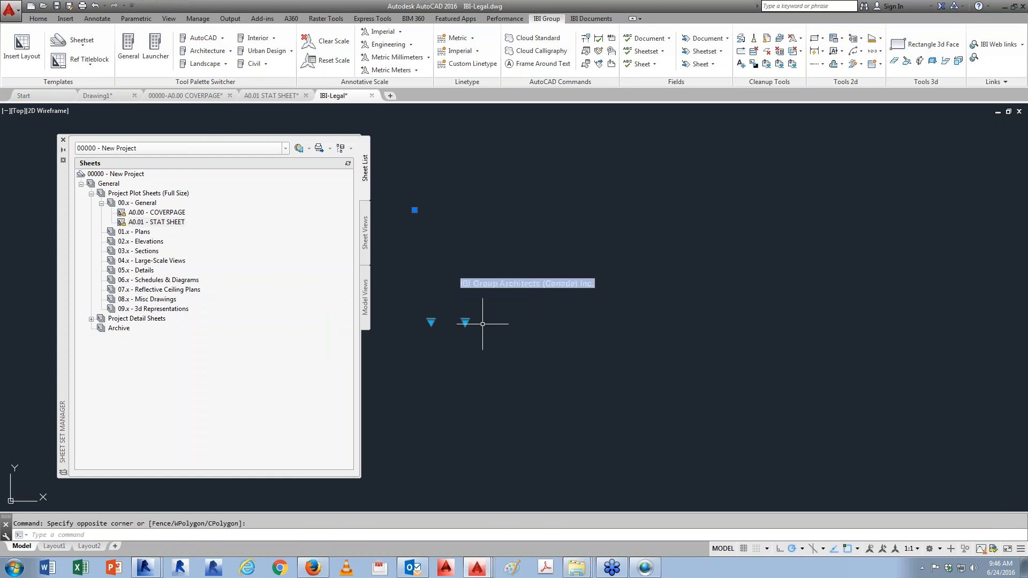
left_click(465, 322)
left_click(464, 321)
left_click(431, 322)
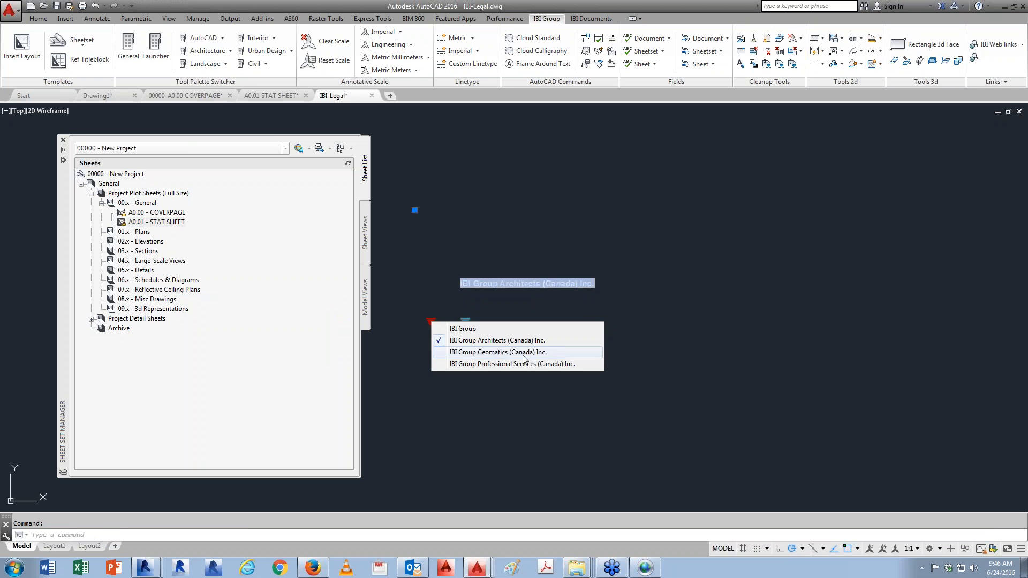
key("Escape")
key("Escape")
left_click(578, 315)
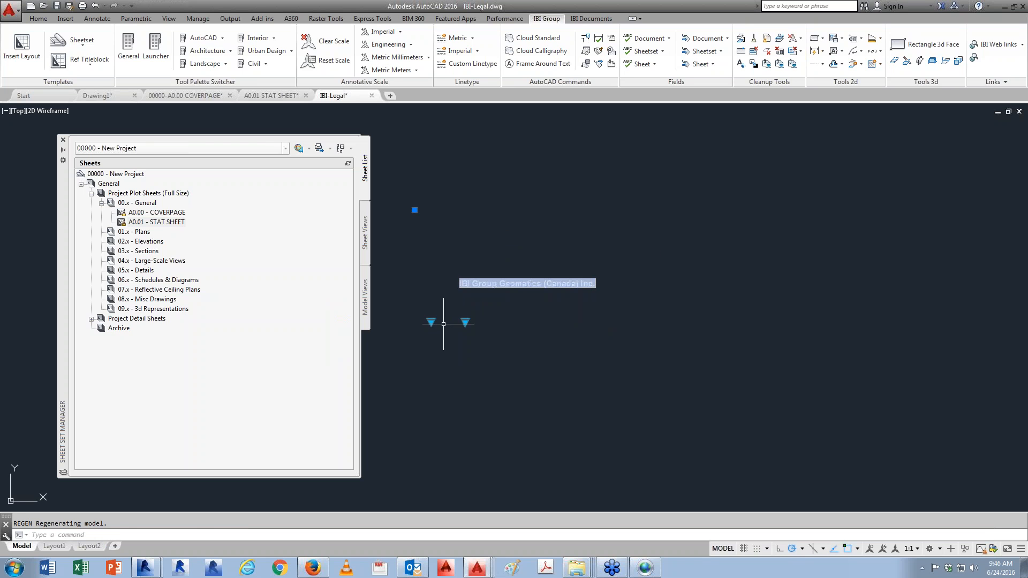
left_click(431, 321)
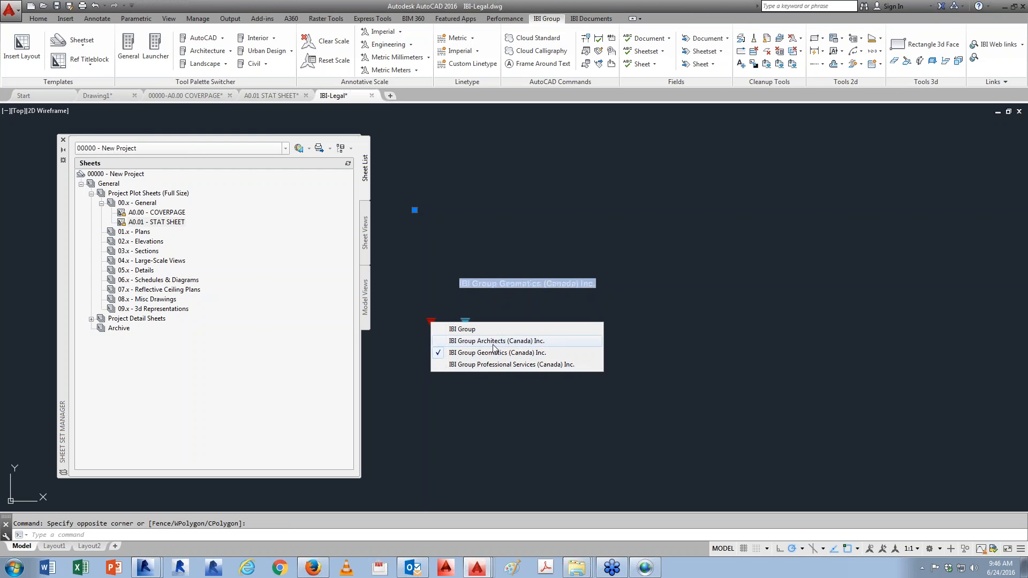
left_click(497, 353)
key("Escape")
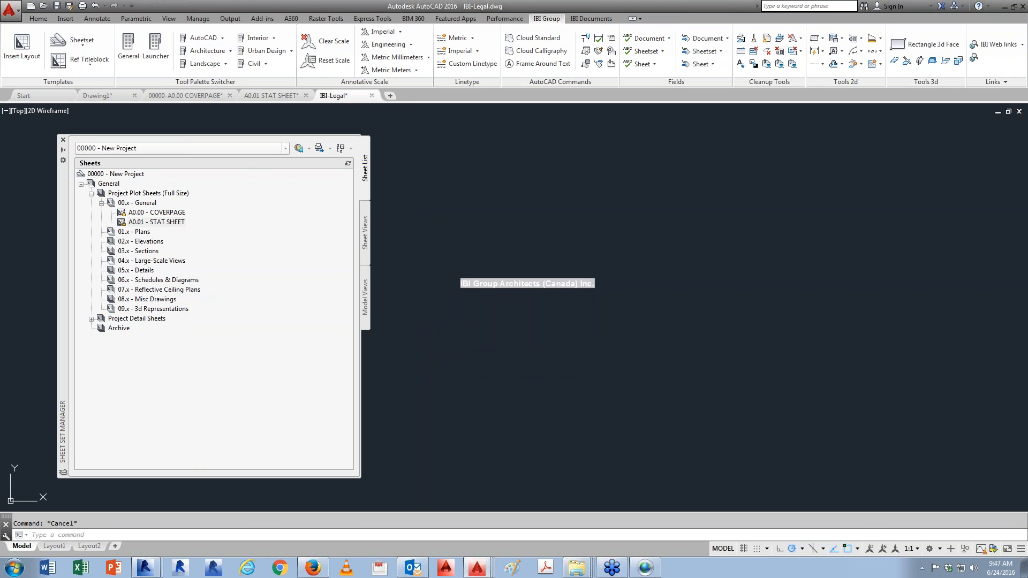
Step: Close the IBI-Legal drawing and reload its reference in both the STAT SHEET and COVERPAGE drawings
left_click(372, 95)
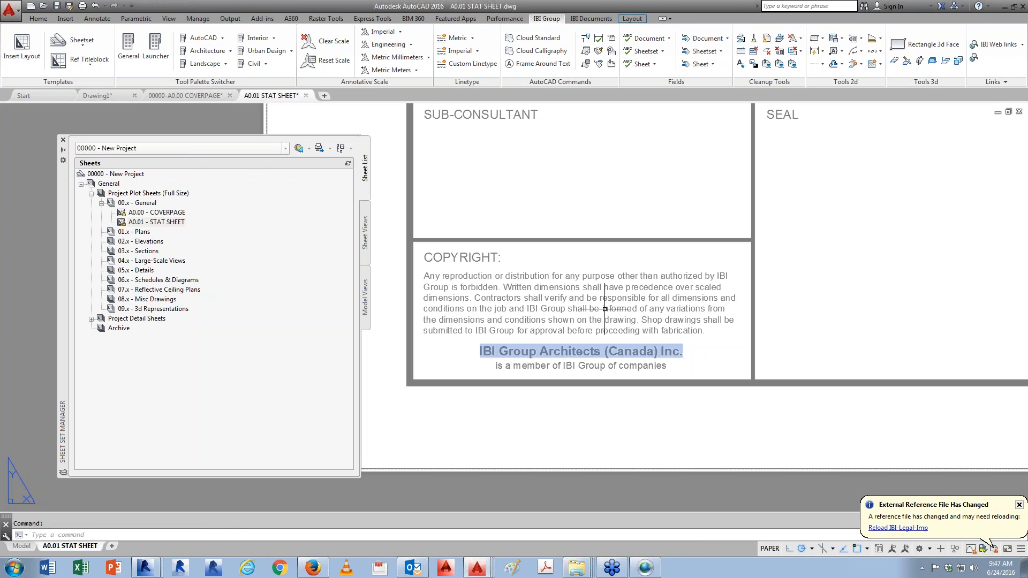
left_click(905, 528)
left_click(185, 96)
left_click(905, 528)
scroll(607, 321, "up", 4)
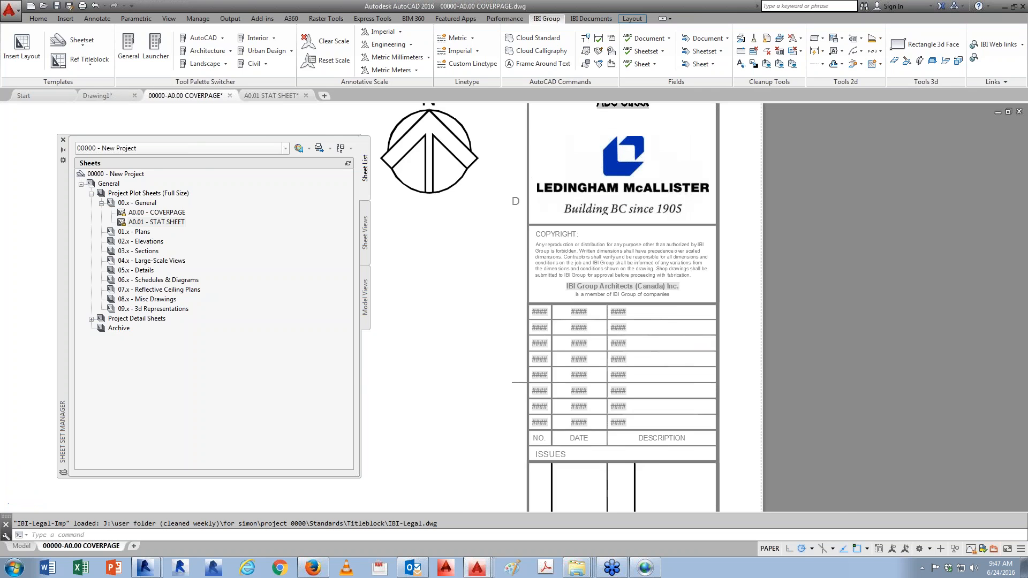
Step: Expand the project 0000 location among the sheet set's model views and examine its Elements, Views and Standards folders
scroll(765, 278, "down", 5)
type("ze")
key("Return")
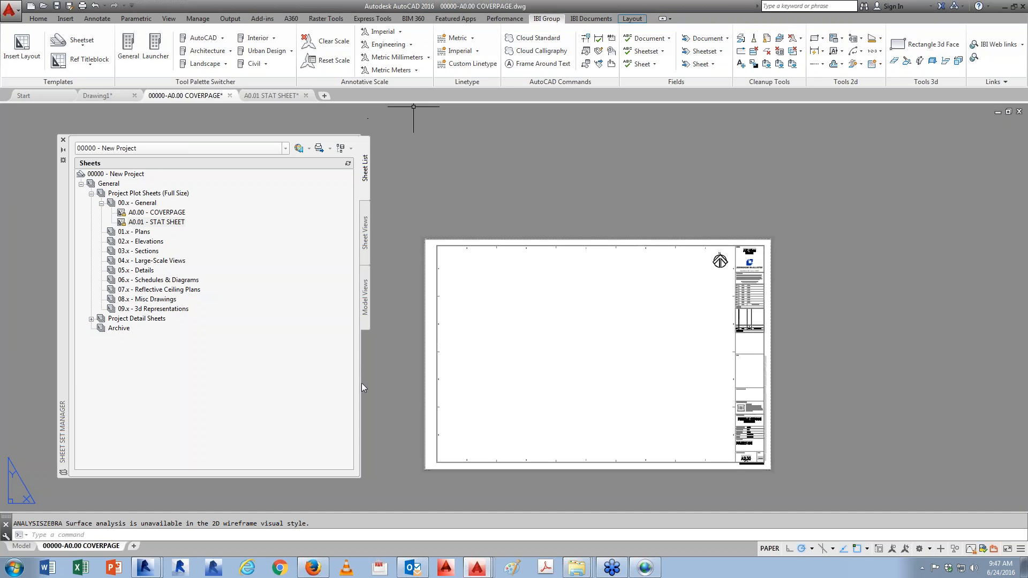
left_click(367, 241)
left_click(366, 306)
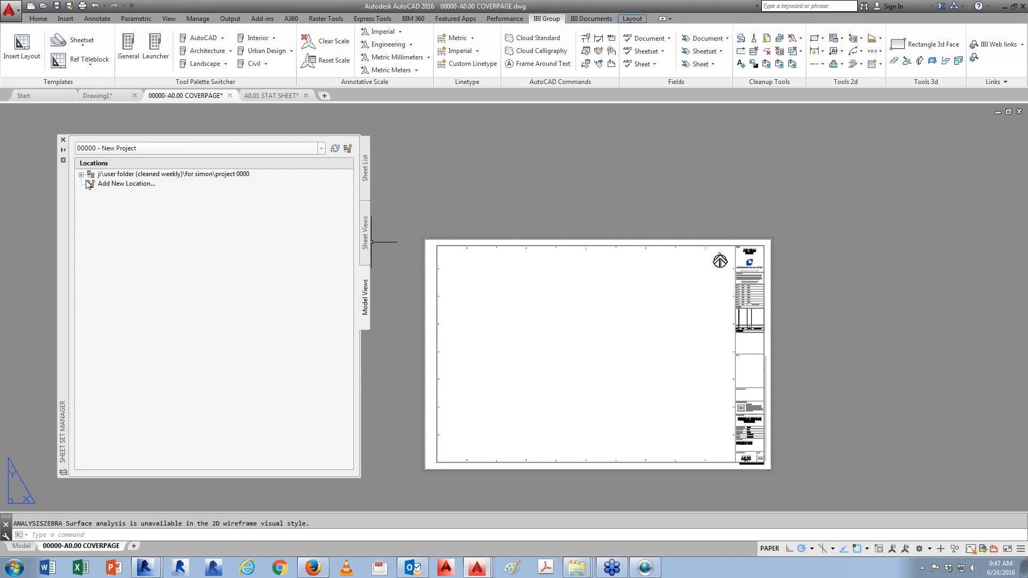
left_click(81, 174)
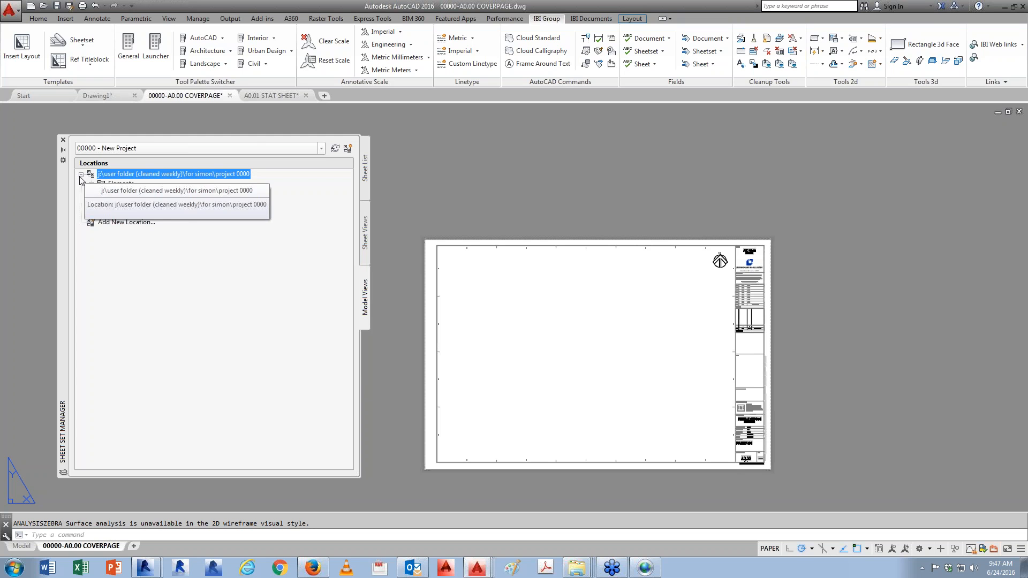
left_click(93, 185)
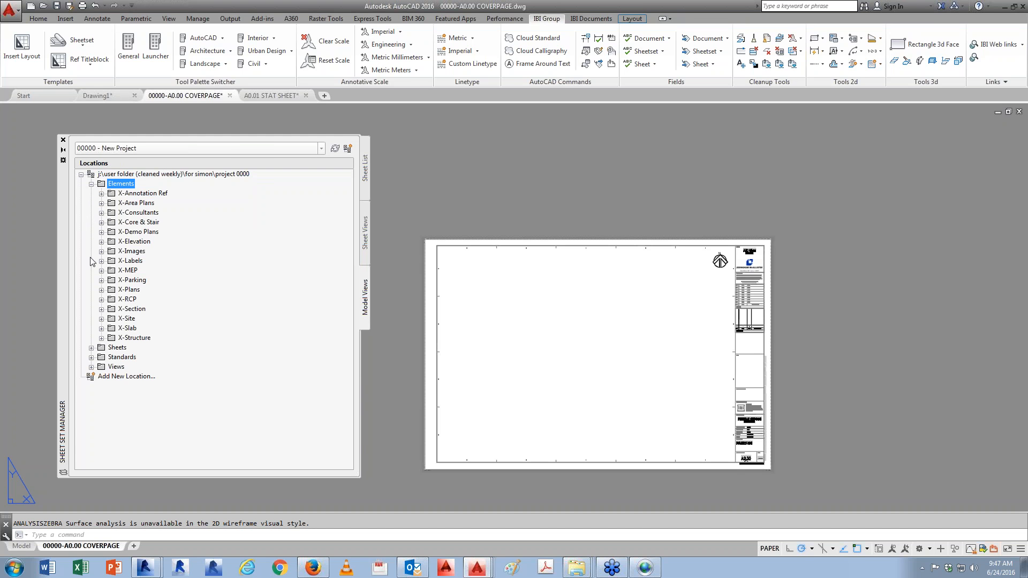
left_click(92, 368)
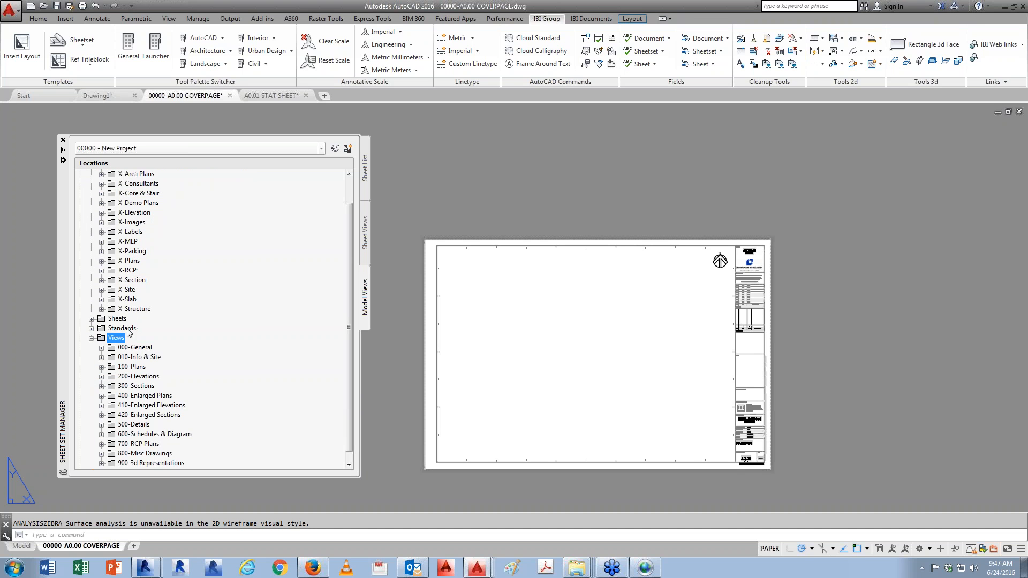
left_click(93, 319)
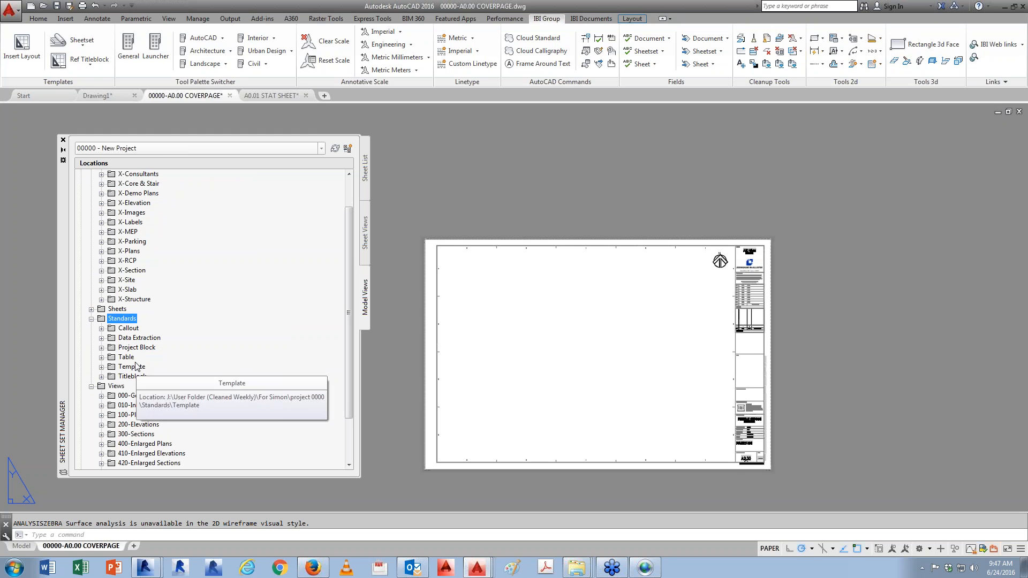
Step: Open ISSUE TABLE.dwg from the Standards Table folder to view its issue table, and close the drawing
left_click(126, 357)
double_click(152, 367)
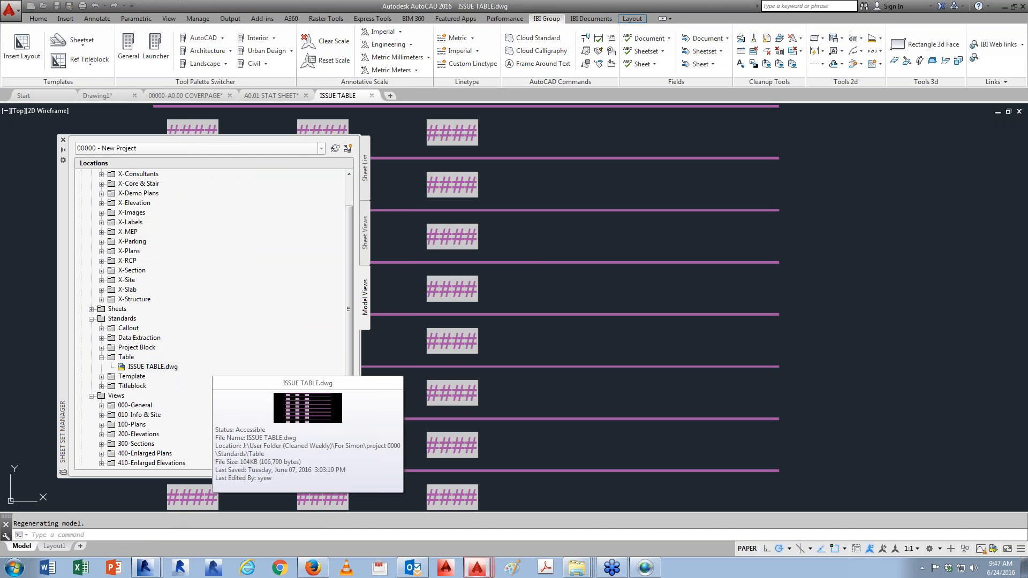
left_click(371, 96)
left_click(555, 308)
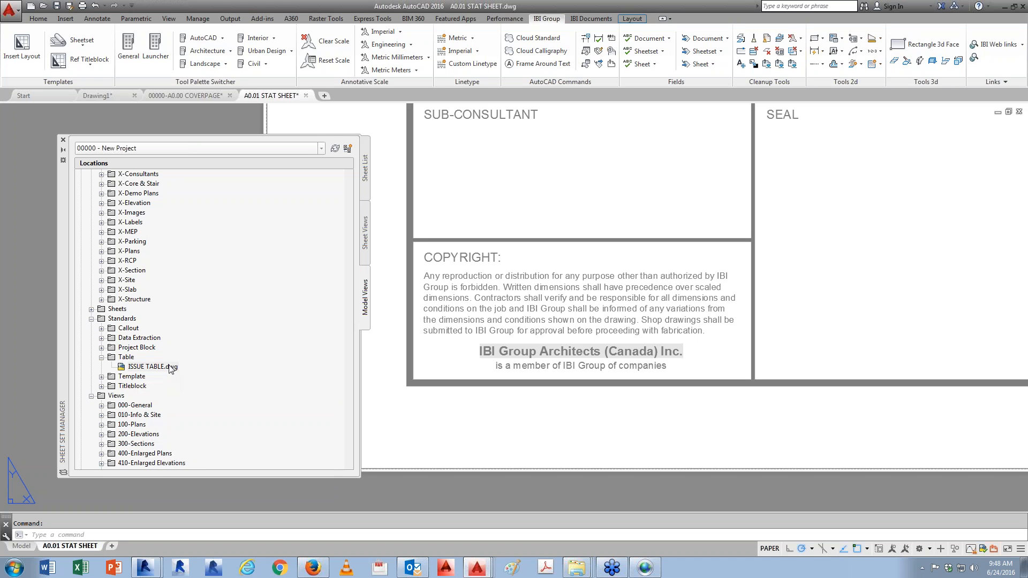
Step: Switch to Windows Explorer and open the Elements folder of project 0000
mouse_move(170, 368)
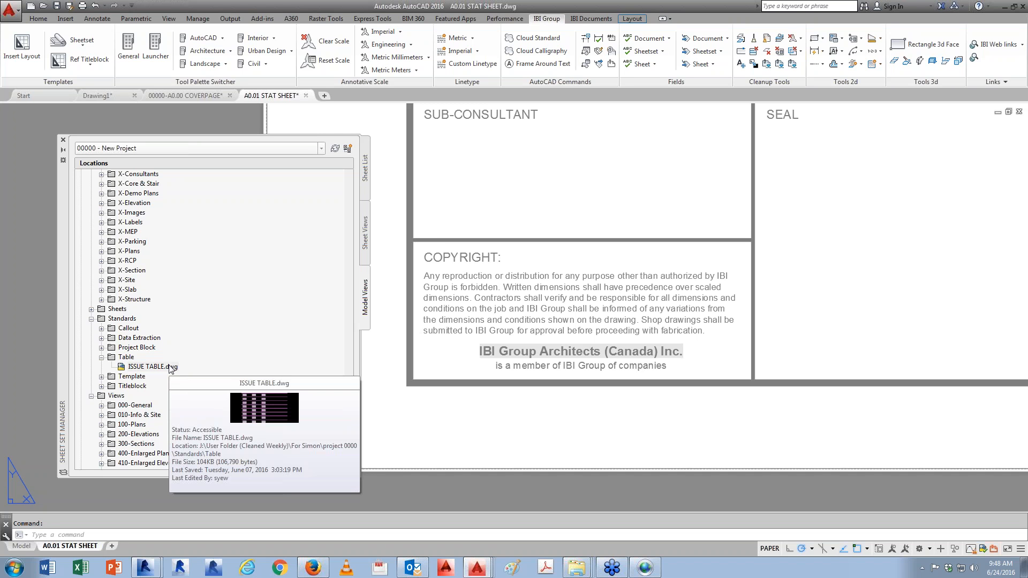
scroll(378, 356, "down", 5)
middle_click_drag(816, 348, 757, 415)
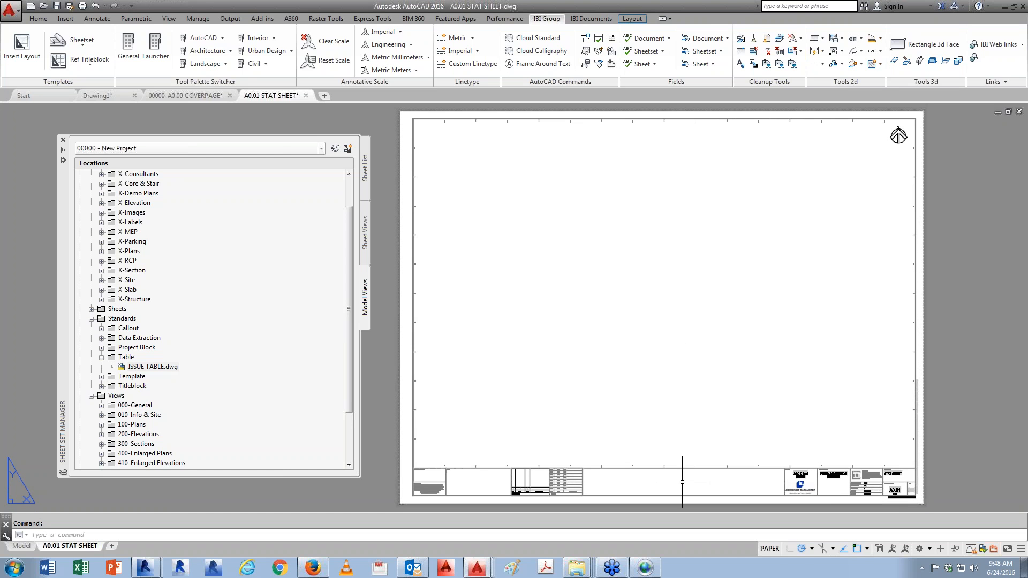
left_click(577, 568)
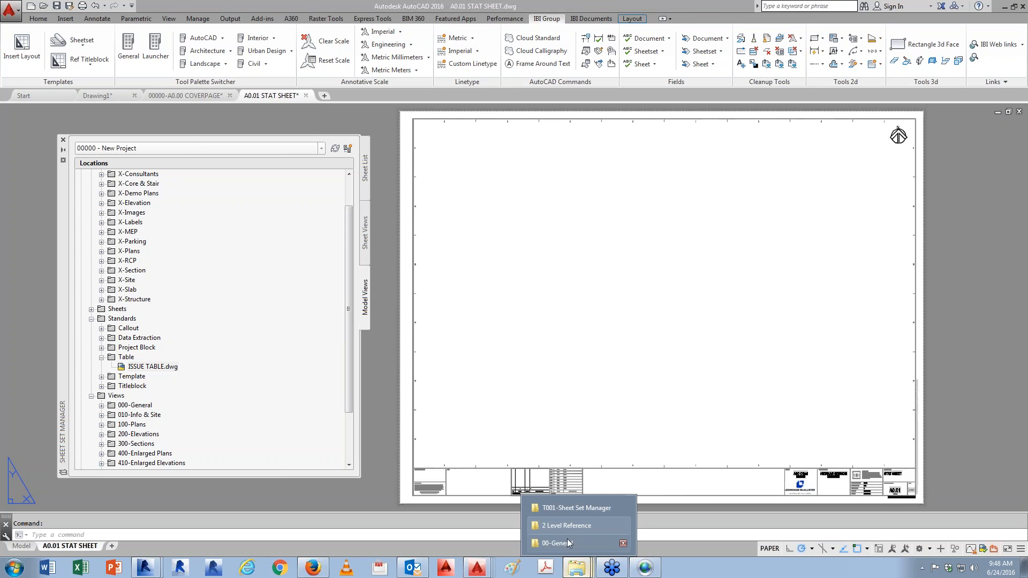
left_click(566, 541)
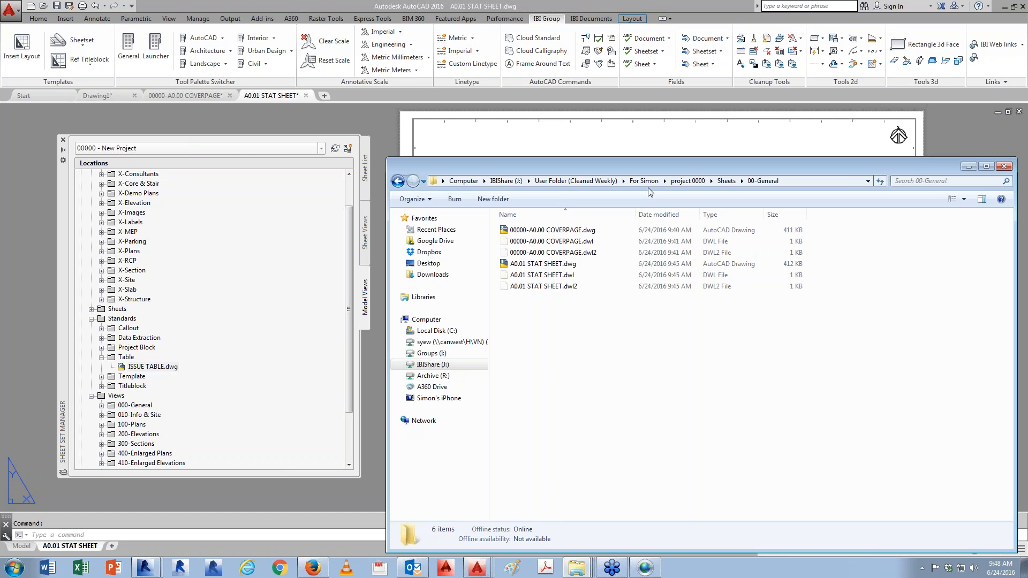
left_click(701, 181)
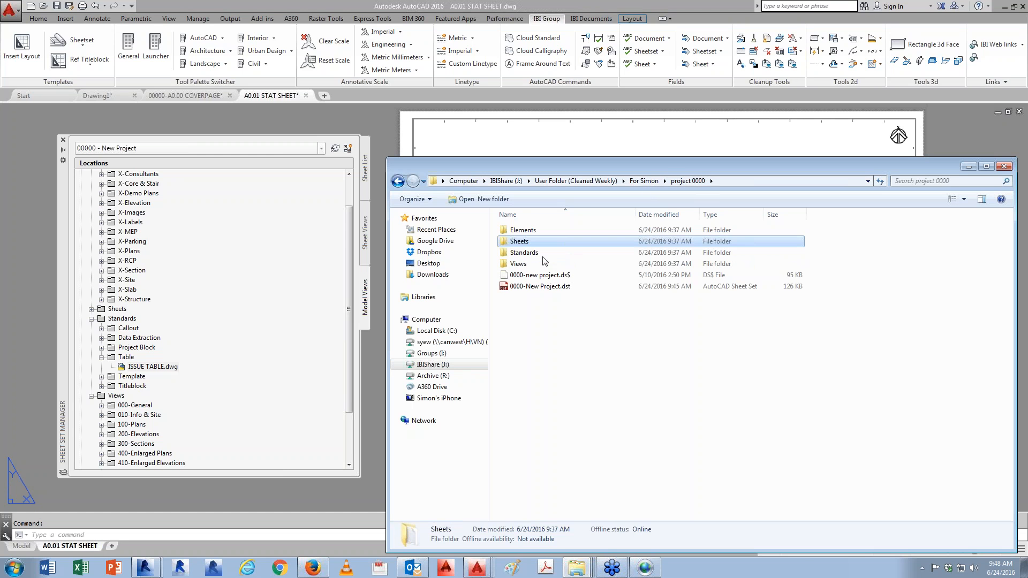
double_click(524, 231)
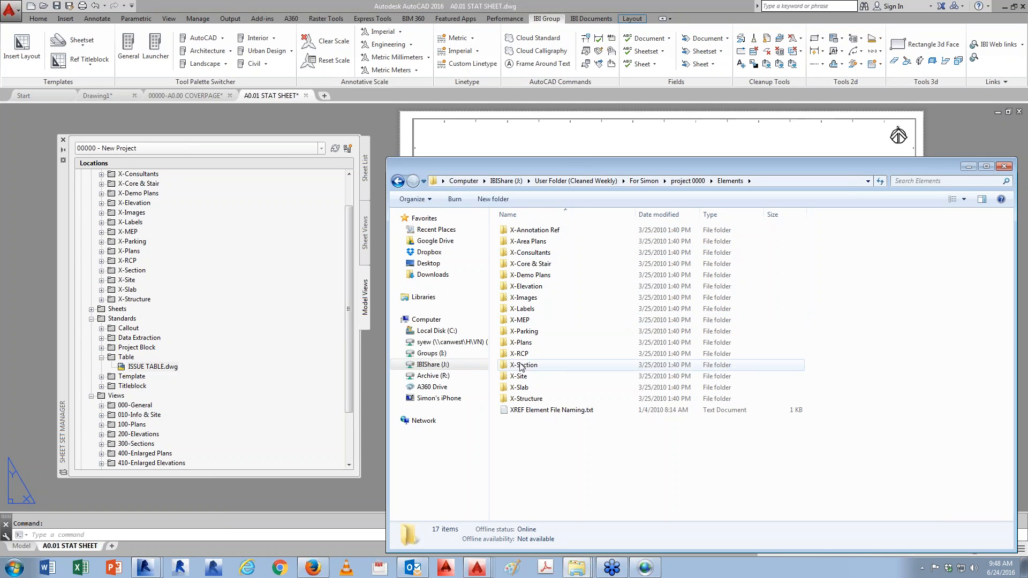
Step: Open the 36653 - Aviara II project shortcut from the desktop's Shortcut folder in a second Explorer window
key("super+e")
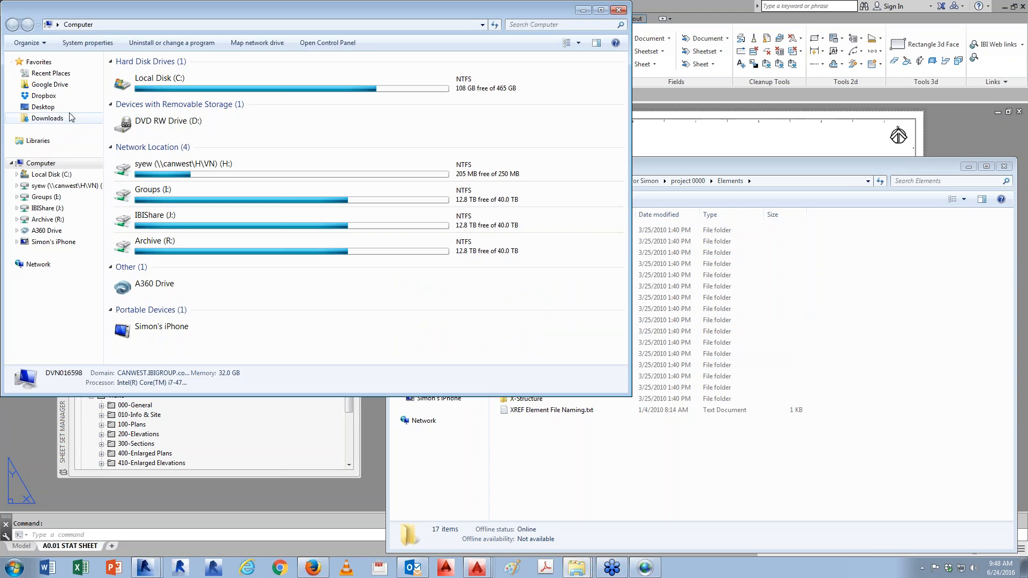
left_click(43, 106)
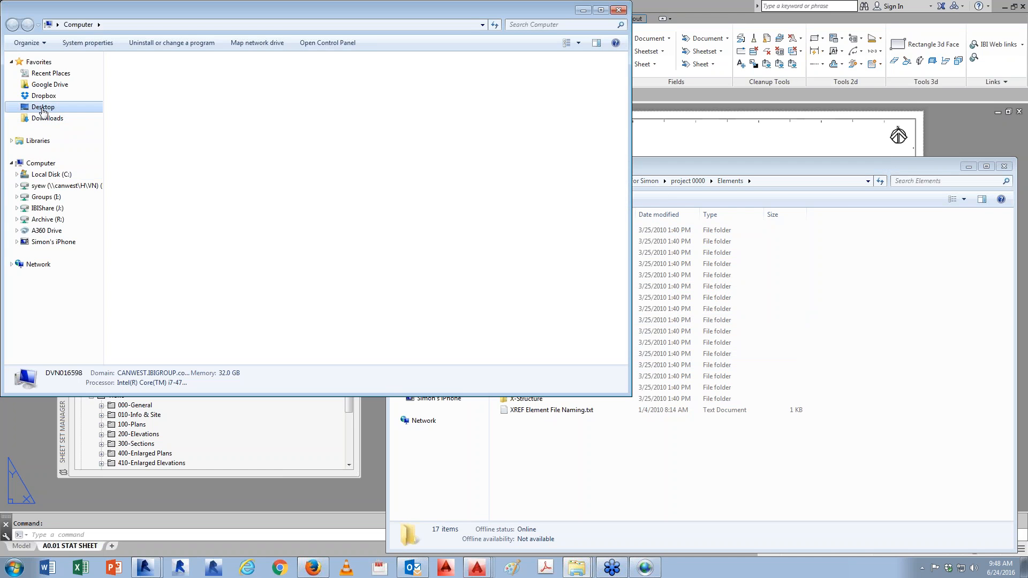
left_click(140, 257)
scroll(160, 248, "down", 1)
scroll(161, 248, "up", 10)
scroll(160, 248, "up", 3)
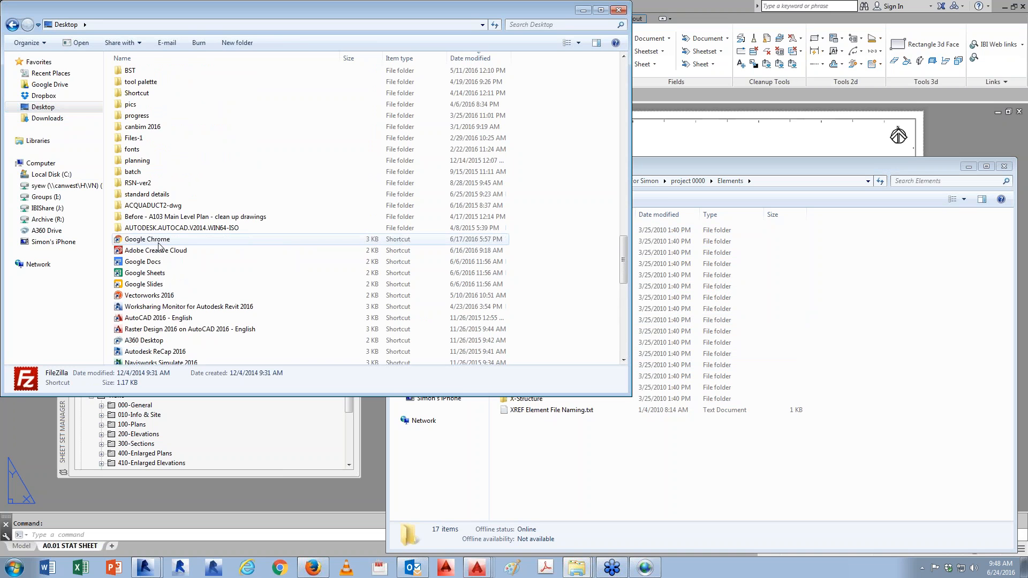
left_click(143, 94)
double_click(143, 95)
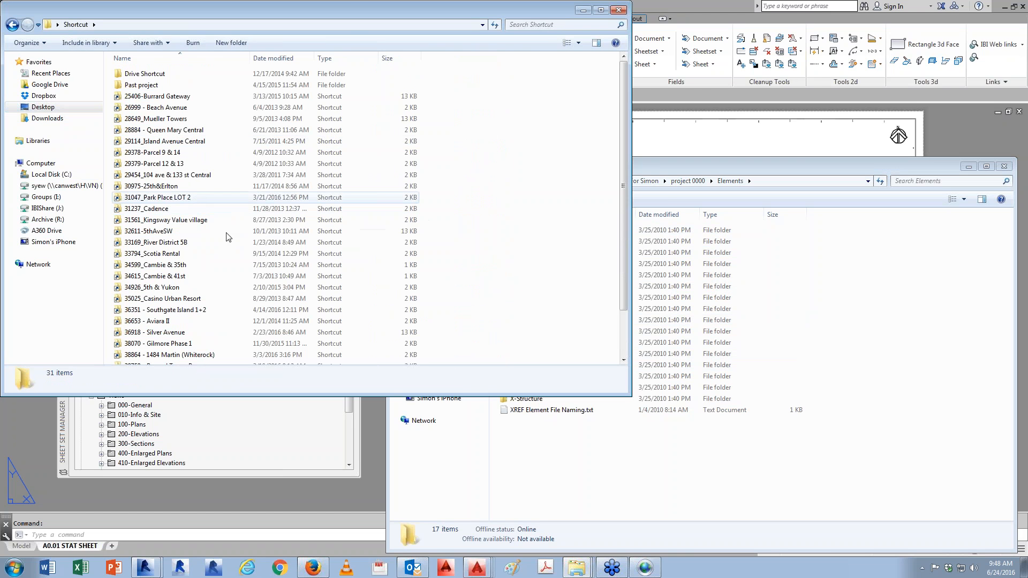
double_click(153, 321)
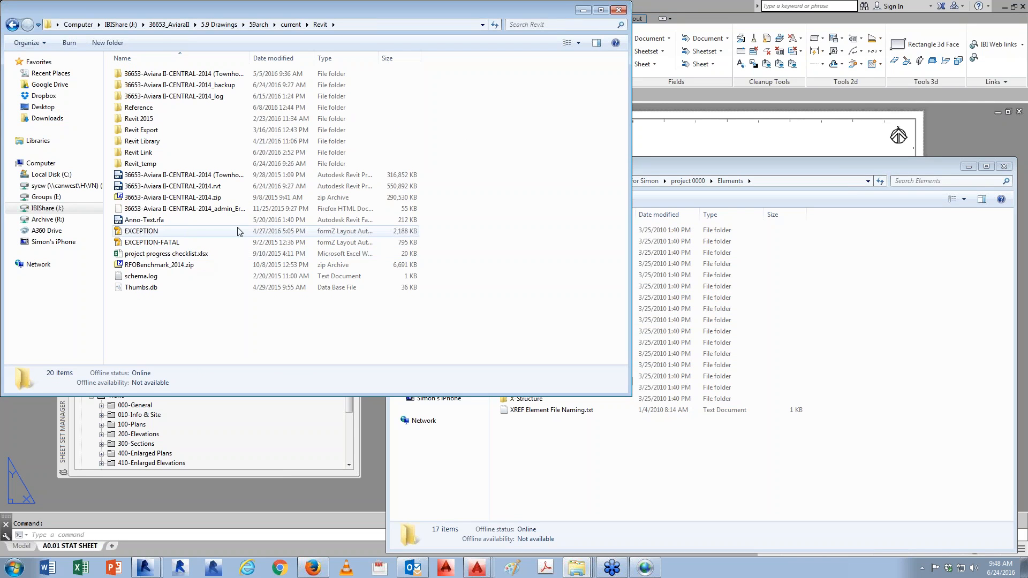
Step: Go to the Aviara II project's 5.9 Drawings filesent folder and open Art, 2016-06-23
left_click(227, 25)
double_click(153, 255)
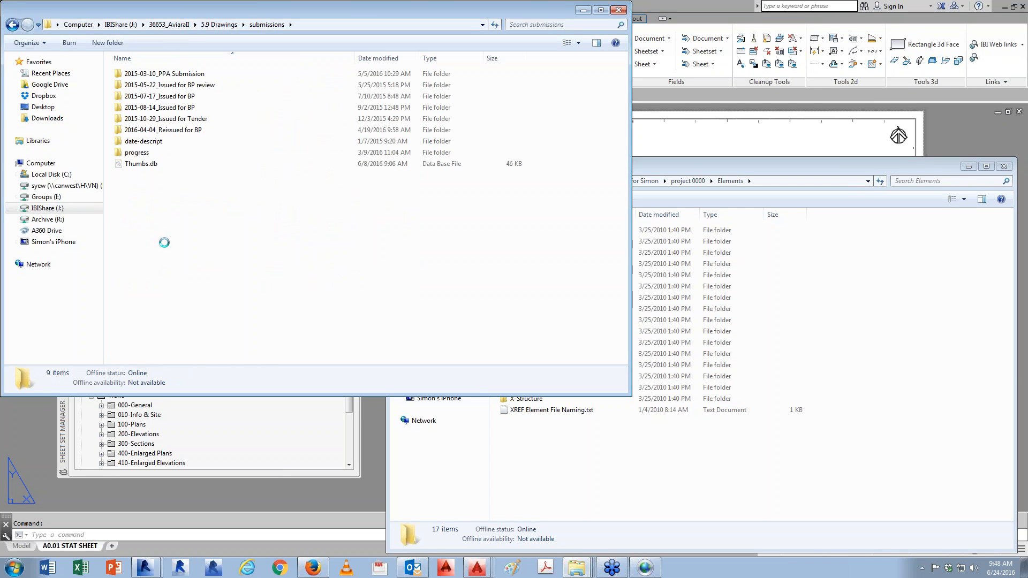
key("BackSpace")
double_click(138, 222)
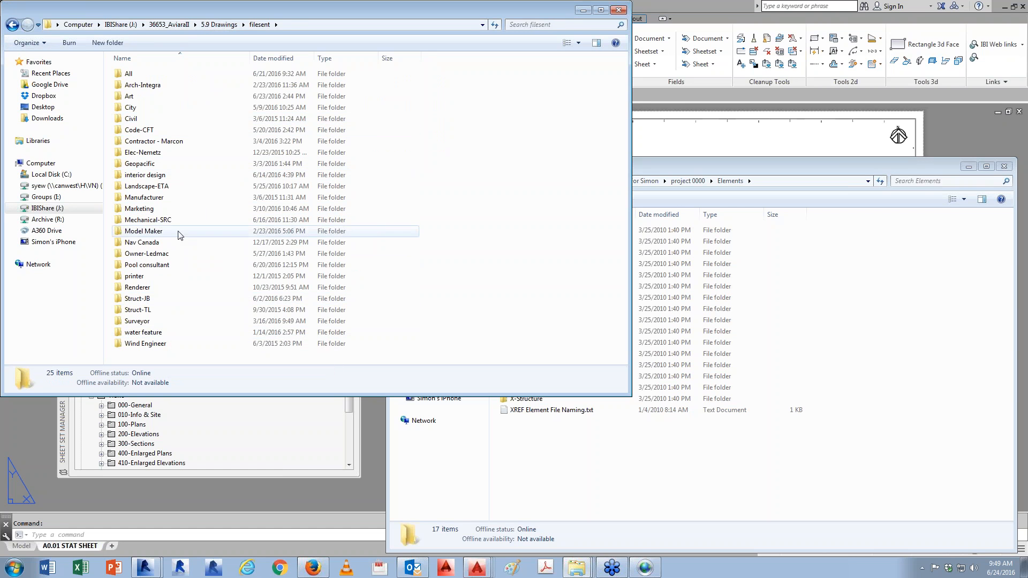
double_click(138, 96)
double_click(140, 74)
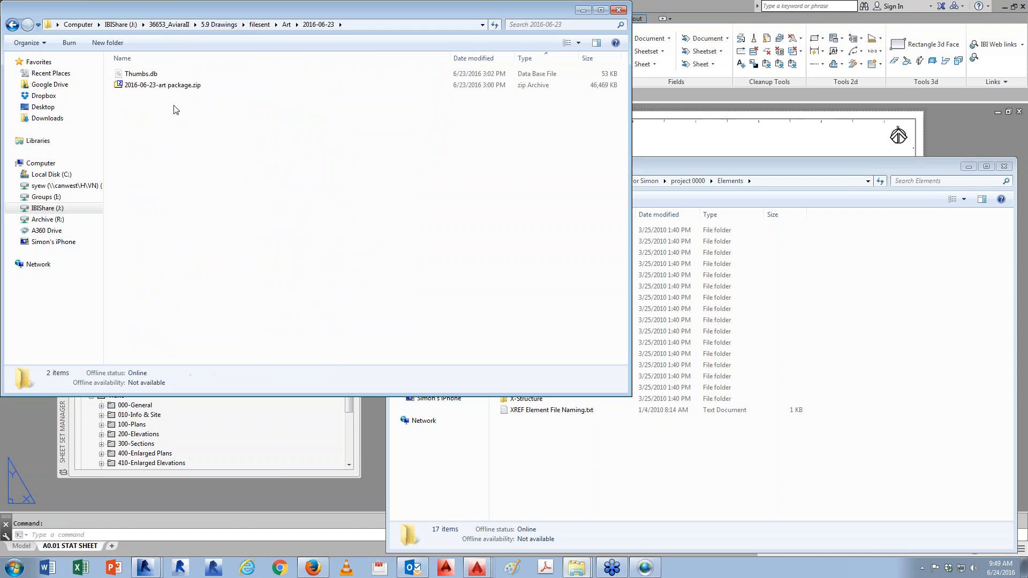
Step: Extract 2016-06-23-art package.zip into its current folder and copy the seven extracted Aviara II sheet DWG files
right_click(164, 86)
mouse_move(203, 110)
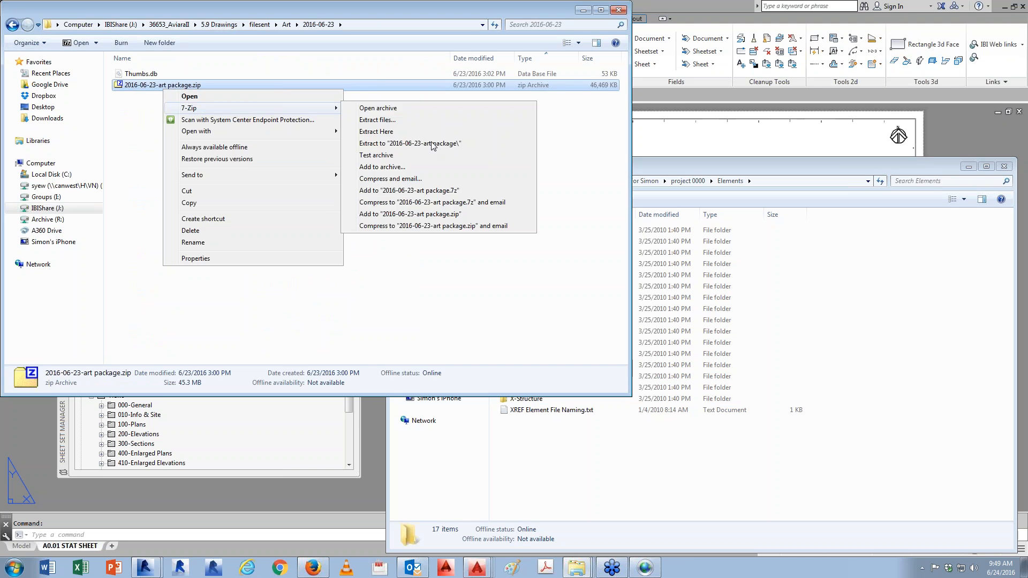
left_click(375, 132)
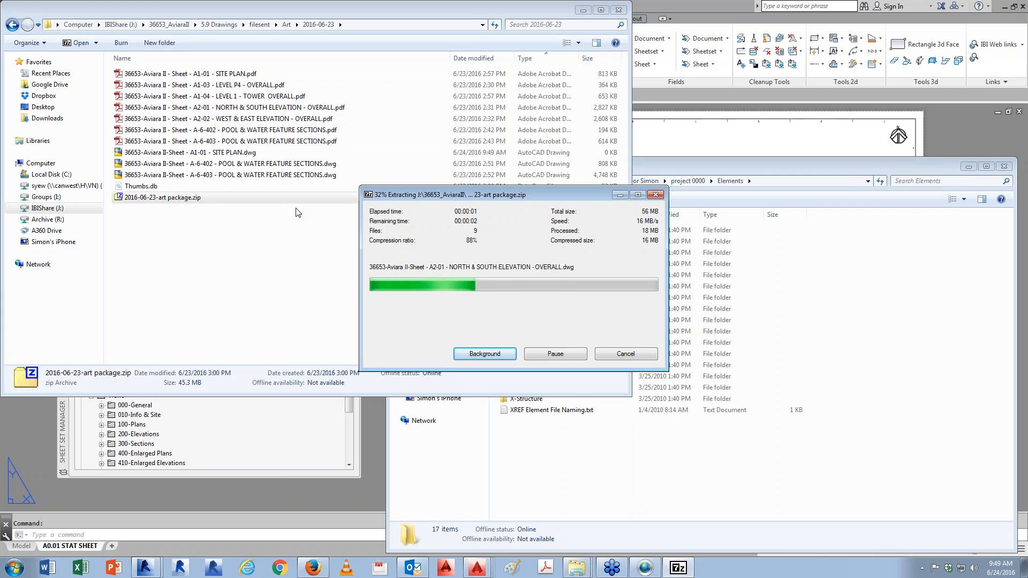
left_click(225, 154)
left_click(234, 220, "shift")
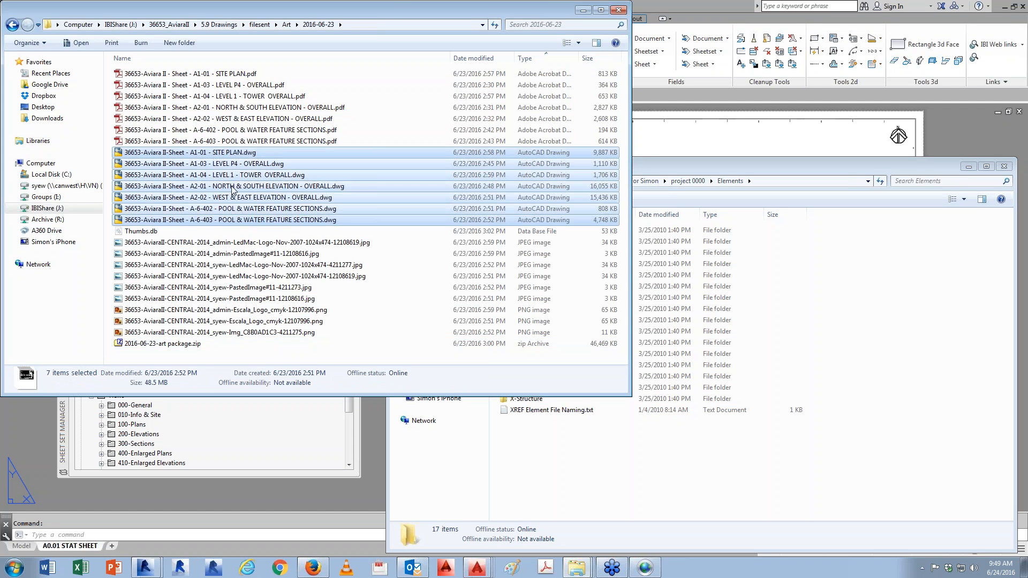
Step: Try a subfolder named ASDAS inside X-Consultants, delete it and return to the Elements folder
left_click(922, 436)
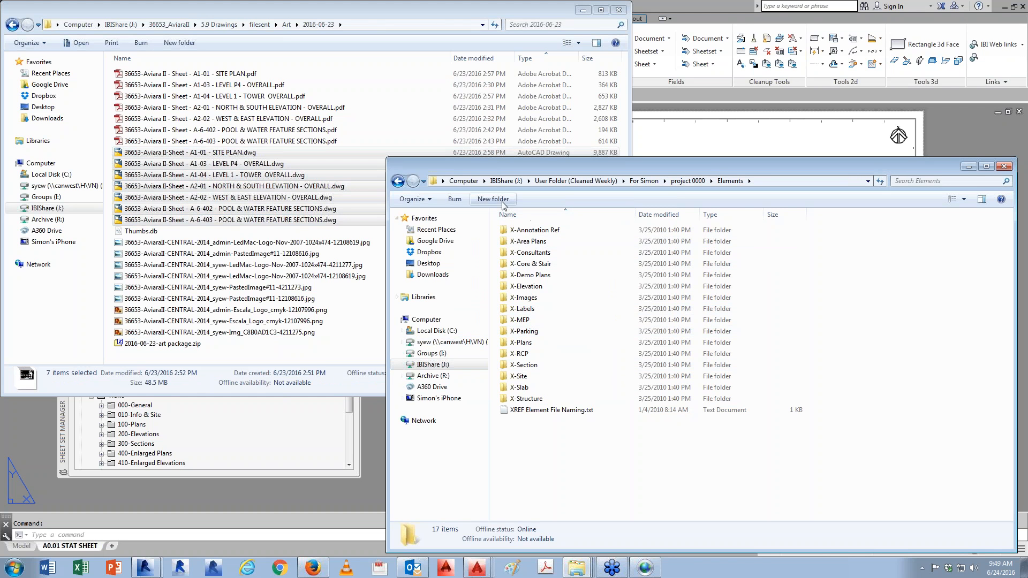
double_click(537, 254)
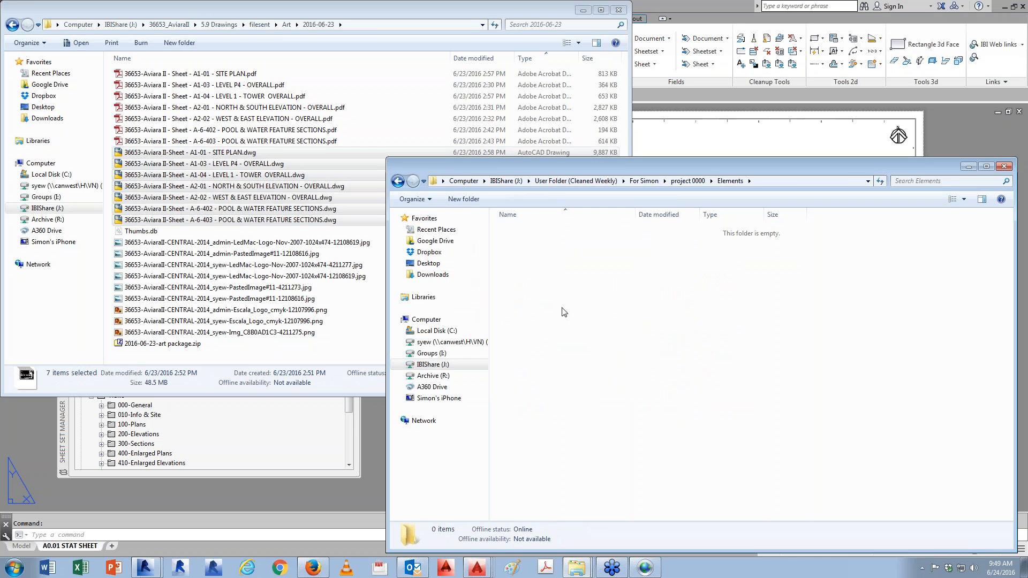
left_click(469, 200)
type("ASDAS")
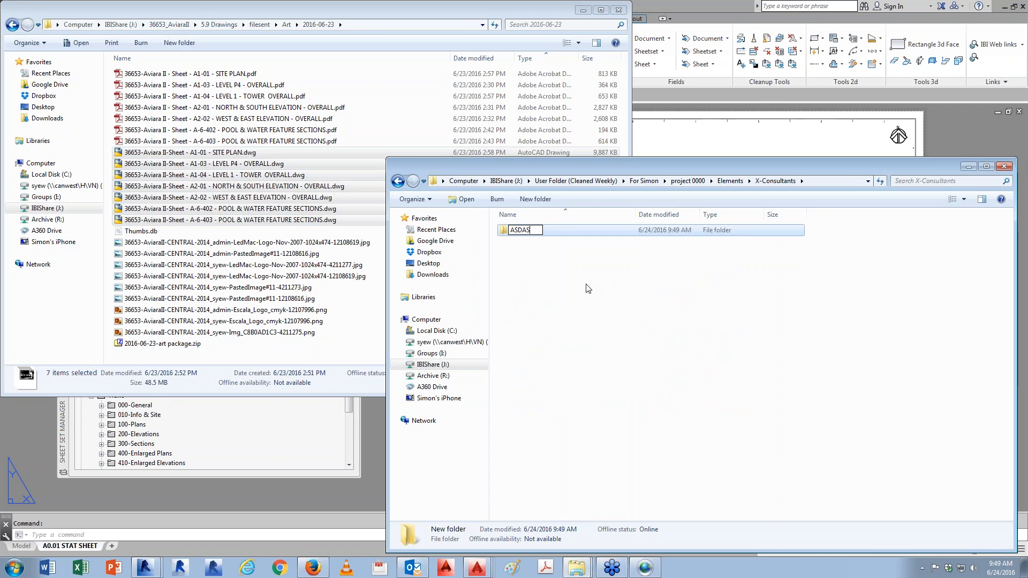
key("Return")
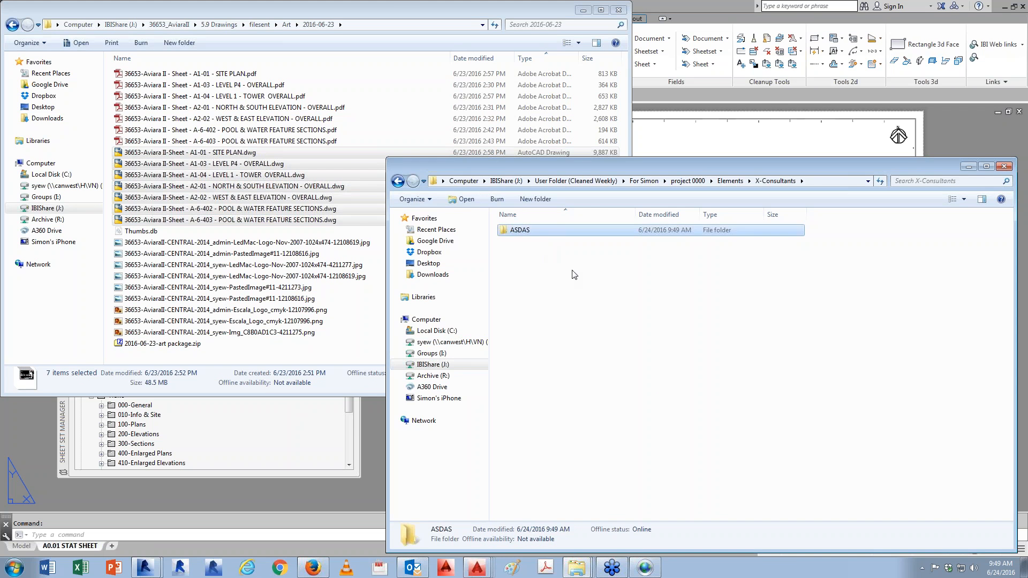
key("Delete")
left_click(556, 327)
left_click(398, 181)
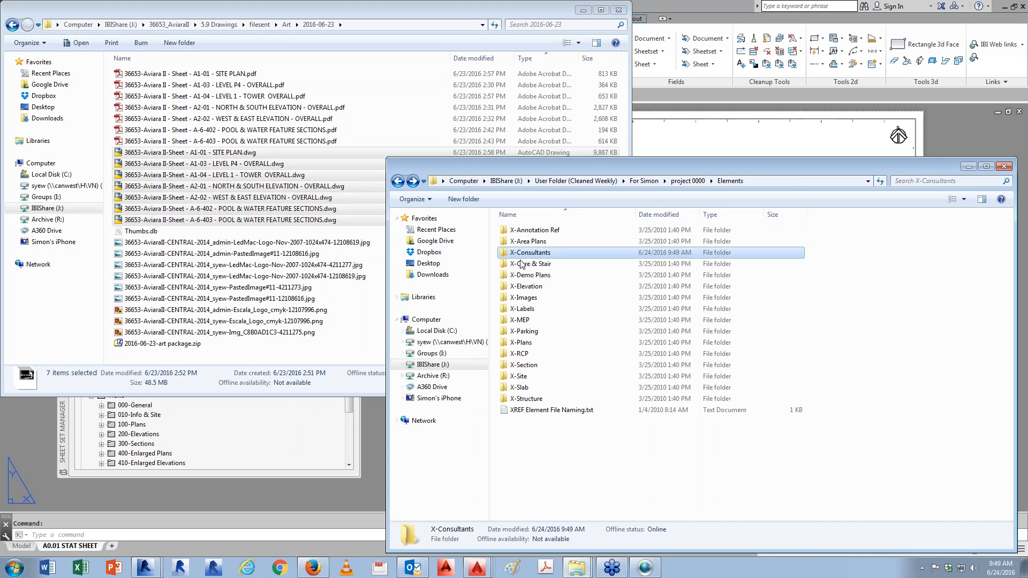
Step: Rename the X-Consultants folder in Elements as X-Consultants-STRUCT
left_click(556, 252)
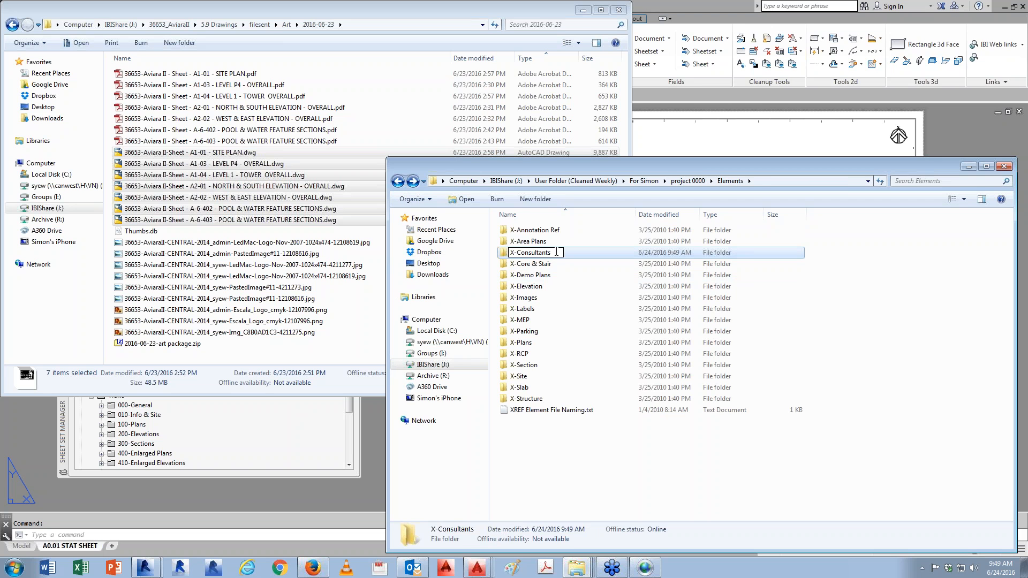
type("-STURCT")
key("Return")
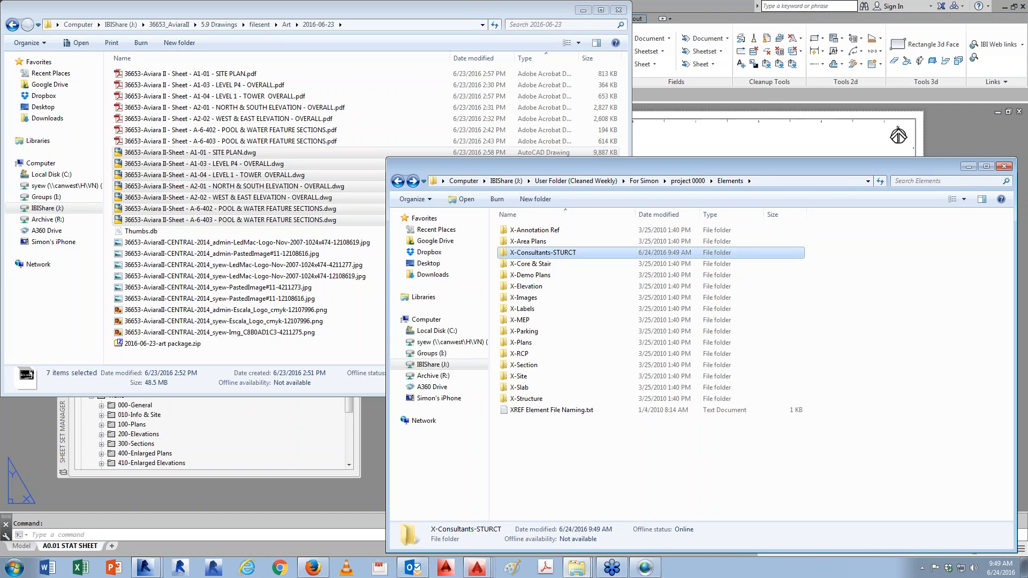
left_click(567, 252)
left_click_drag(564, 253, 579, 252)
key("BackSpace")
key("BackSpace")
type("RUCT")
key("Return")
Step: Create a new folder named X-Consultant-MEP in the Elements folder
left_click(537, 199)
type("X-cONS")
key("BackSpace")
key("BackSpace")
key("BackSpace")
key("BackSpace")
type("Consul")
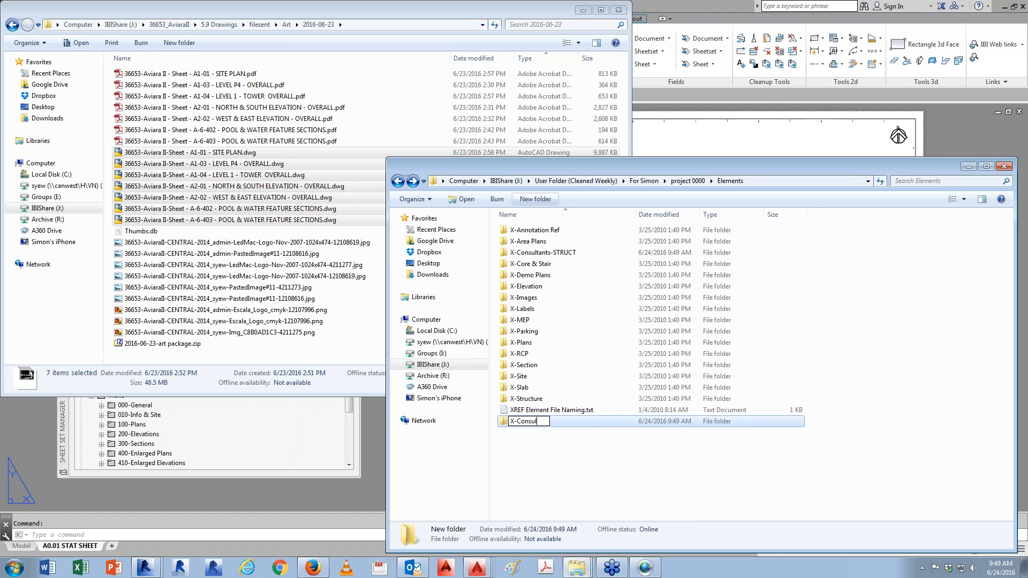
type("tant-MEP")
key("Return")
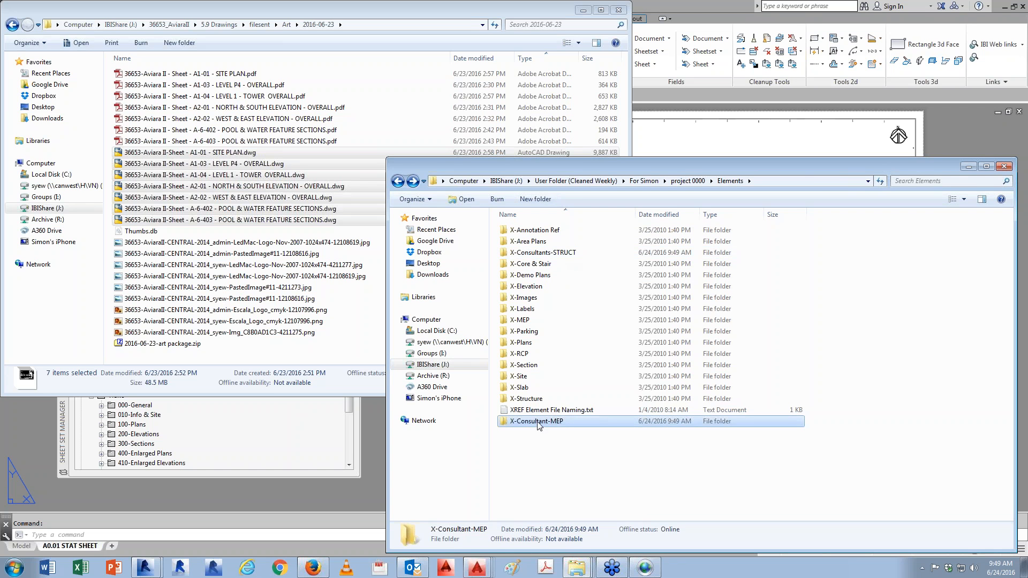
Step: Try an unnamed new subfolder inside X-Consultants-STRUCT, delete it and return to Elements
double_click(563, 253)
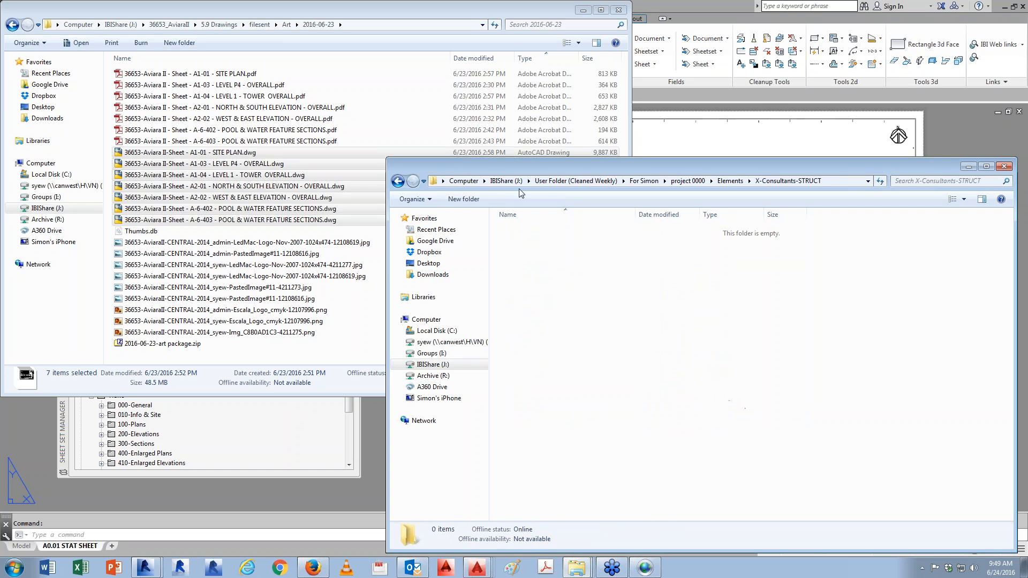
left_click(471, 200)
left_click(541, 274)
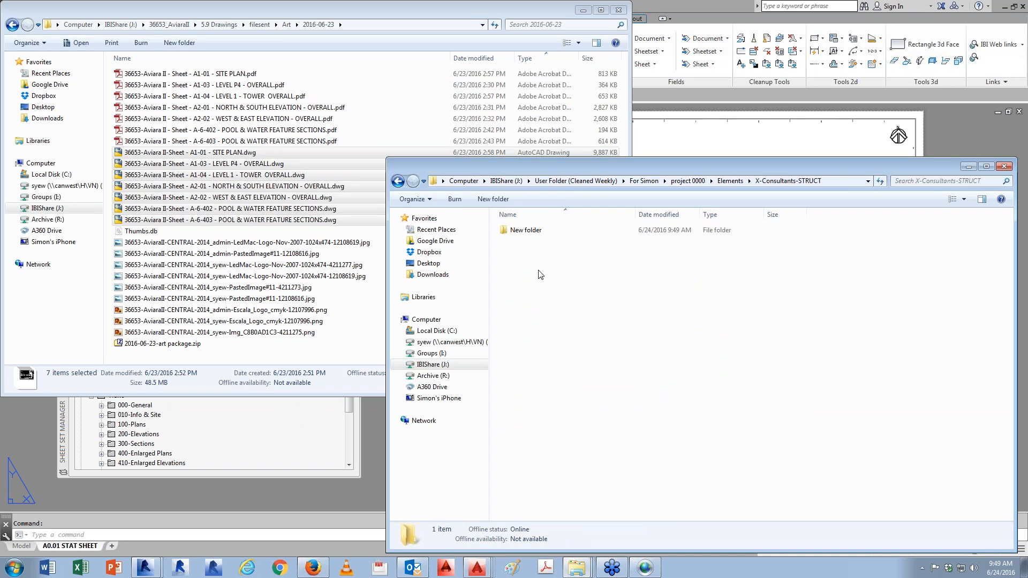
double_click(528, 231)
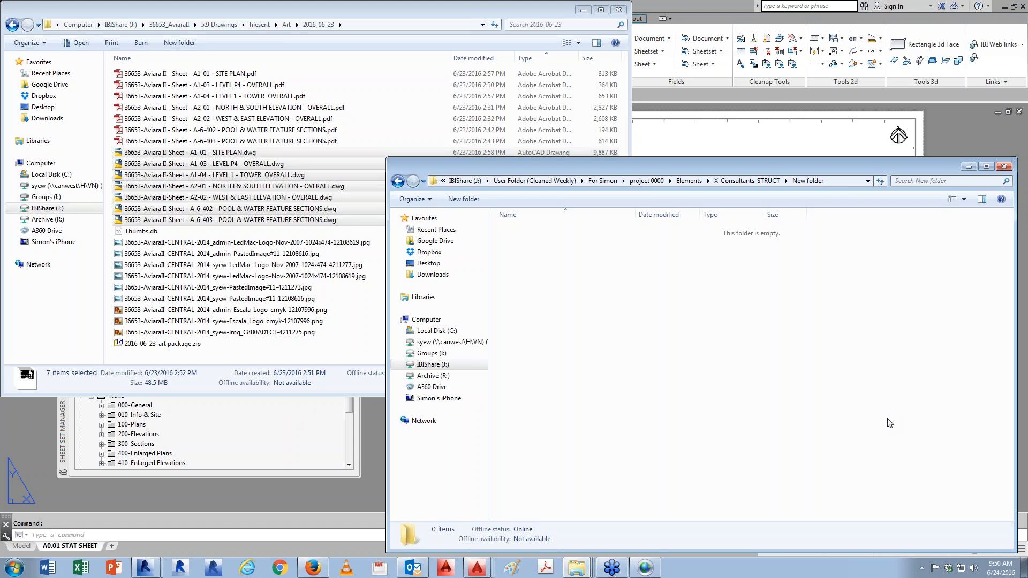
left_click(397, 181)
left_click(519, 278)
left_click(515, 231)
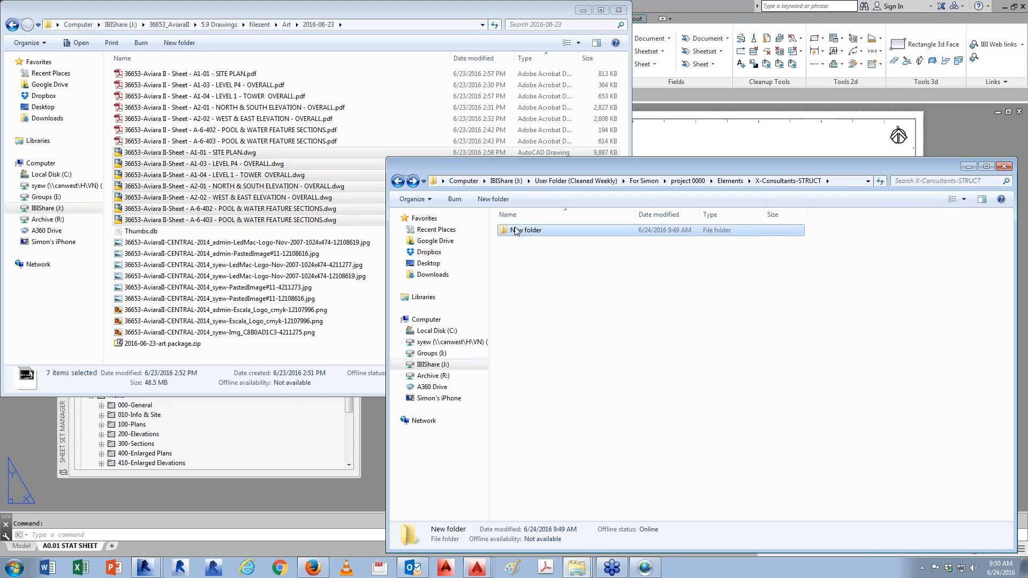
key("Delete")
left_click(551, 328)
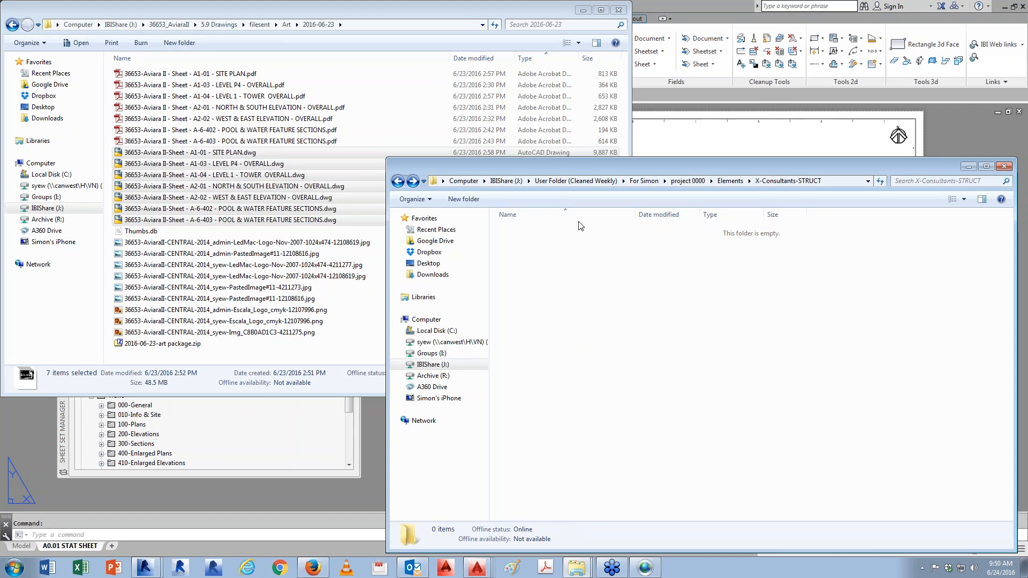
key("BackSpace")
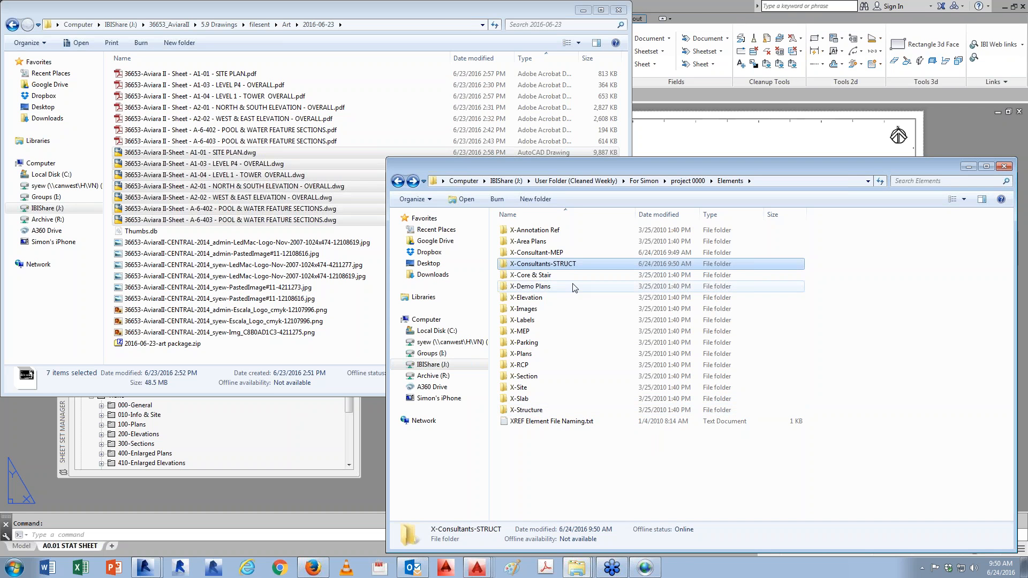
Step: Paste the copied Aviara II sheet drawings into X-Consultant-MEP, and refresh the model views in AutoCAD's Sheet Set Manager
double_click(565, 252)
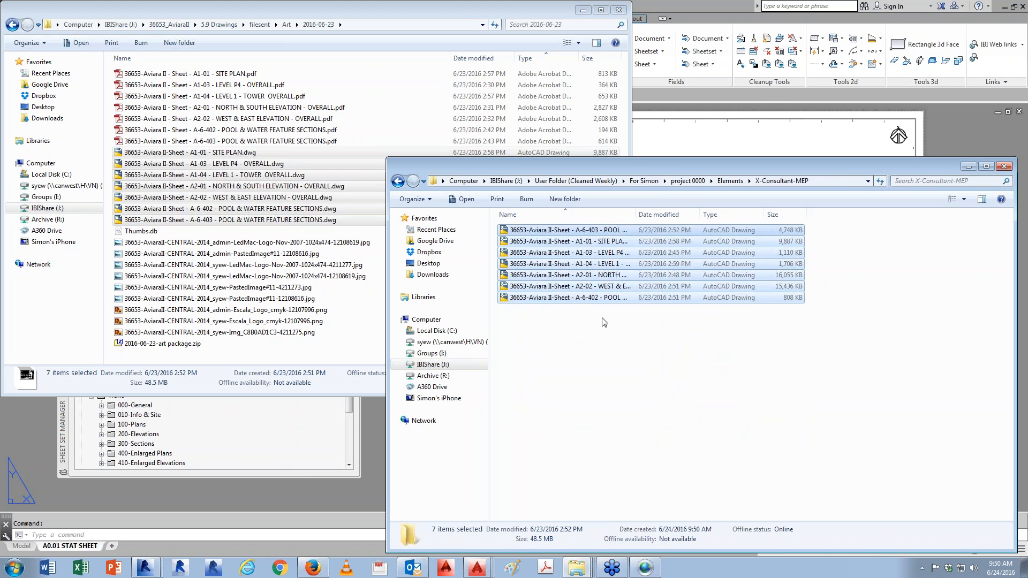
left_click(587, 342)
left_click(583, 10)
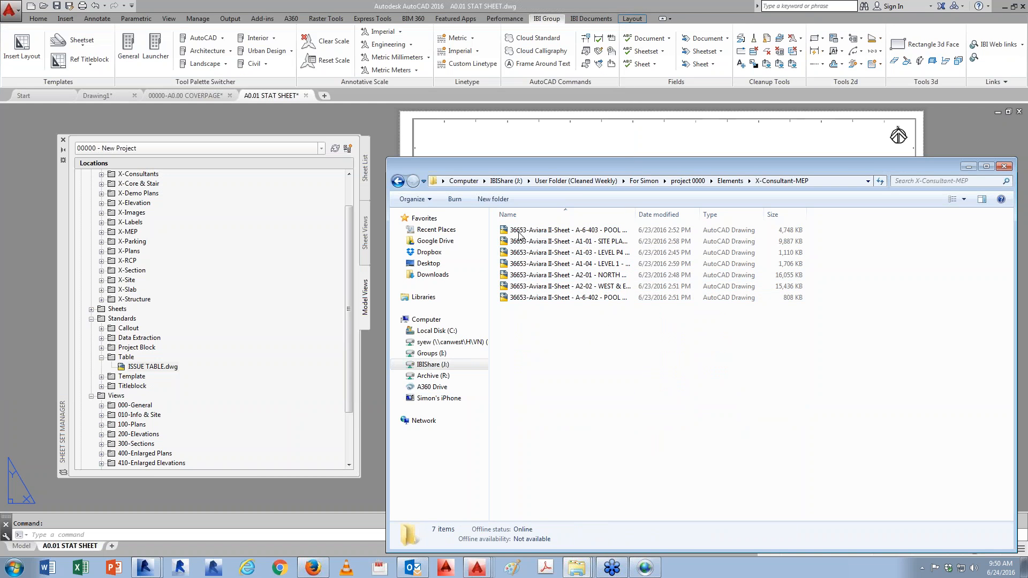
left_click_drag(352, 256, 347, 221)
left_click(335, 149)
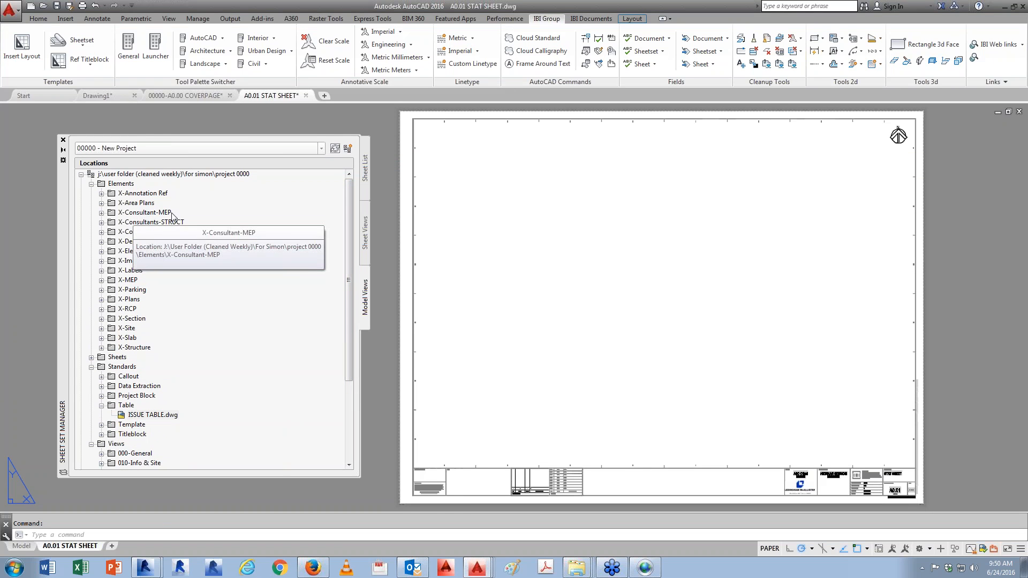
Step: Open the drawing 36653-Aviara II-Sheet - A-6-403 - POOL & WATER FEATURE SECTIONS from the X-Consultant-MEP folder
double_click(155, 213)
left_click(176, 232)
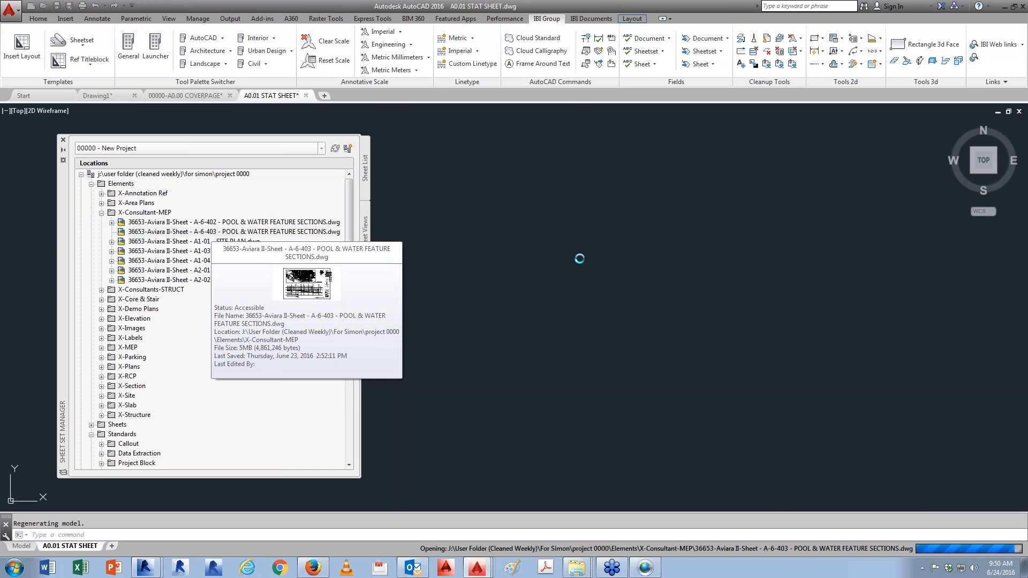
scroll(694, 240, "down", 5)
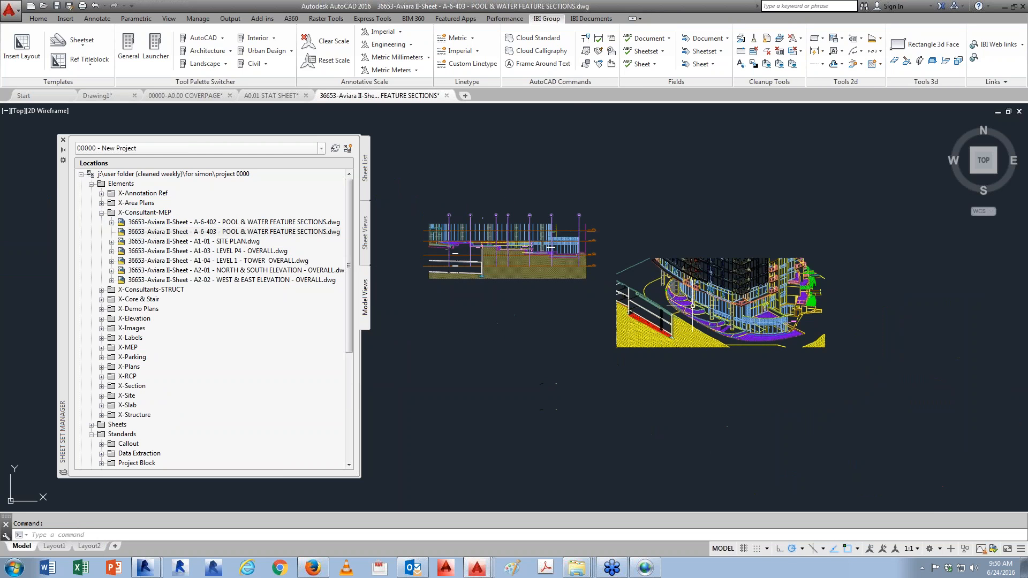
middle_click_drag(523, 312, 582, 355)
scroll(453, 287, "up", 2)
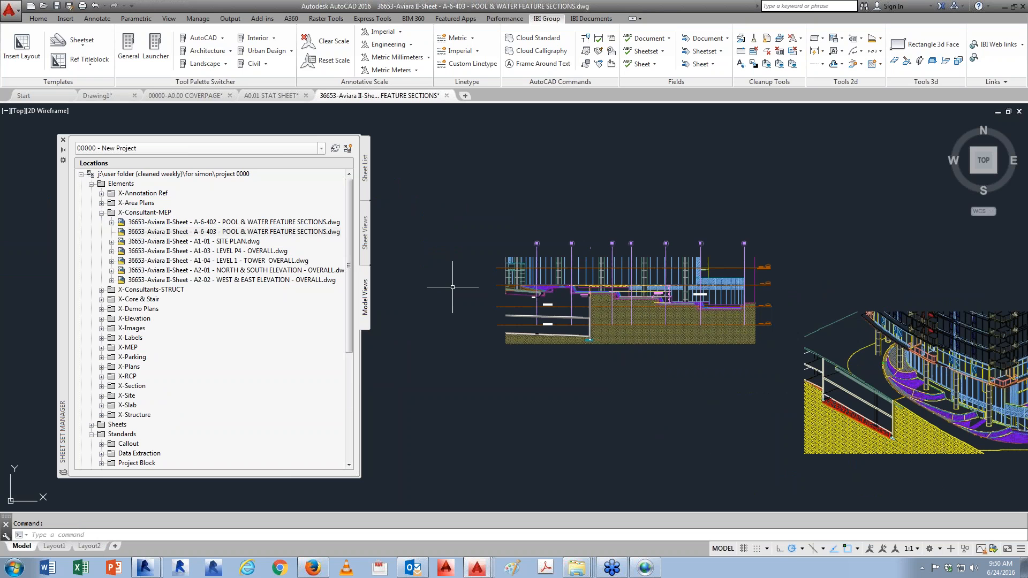
middle_click_drag(762, 402, 681, 373)
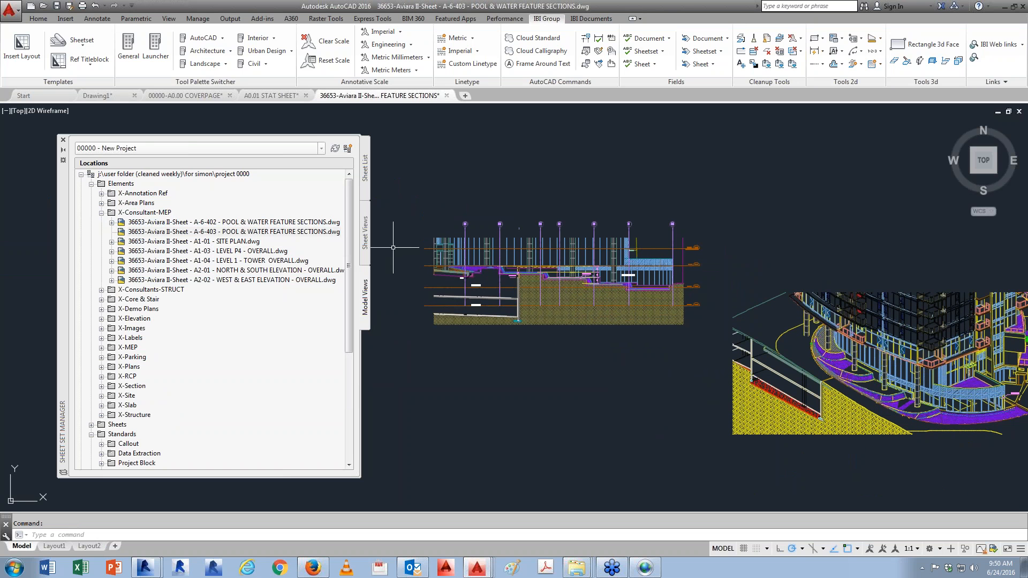
scroll(428, 249, "up", 2)
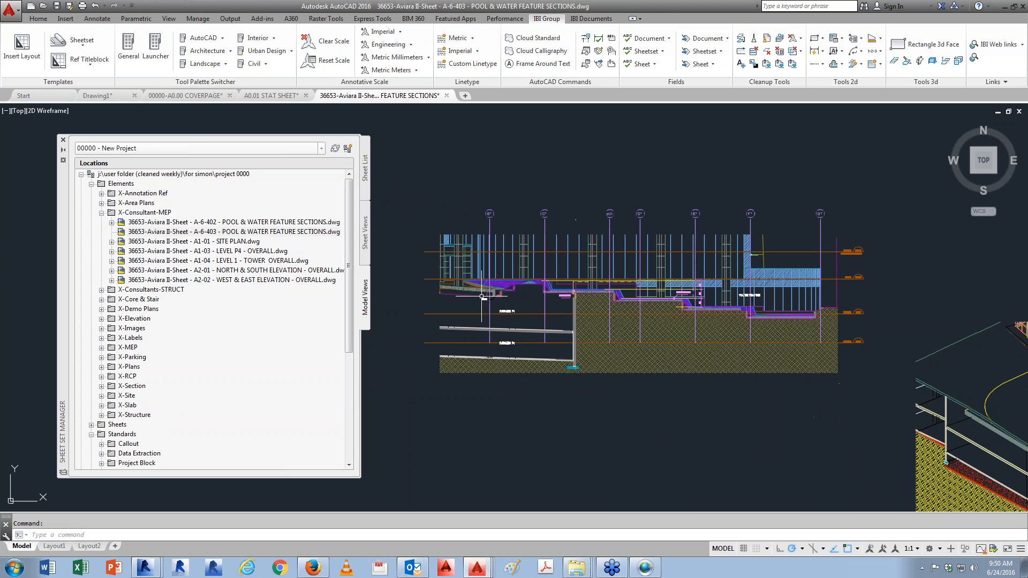
Step: Create a named model view called Section with a window boundary around the water feature section drawing
type("V")
key("Return")
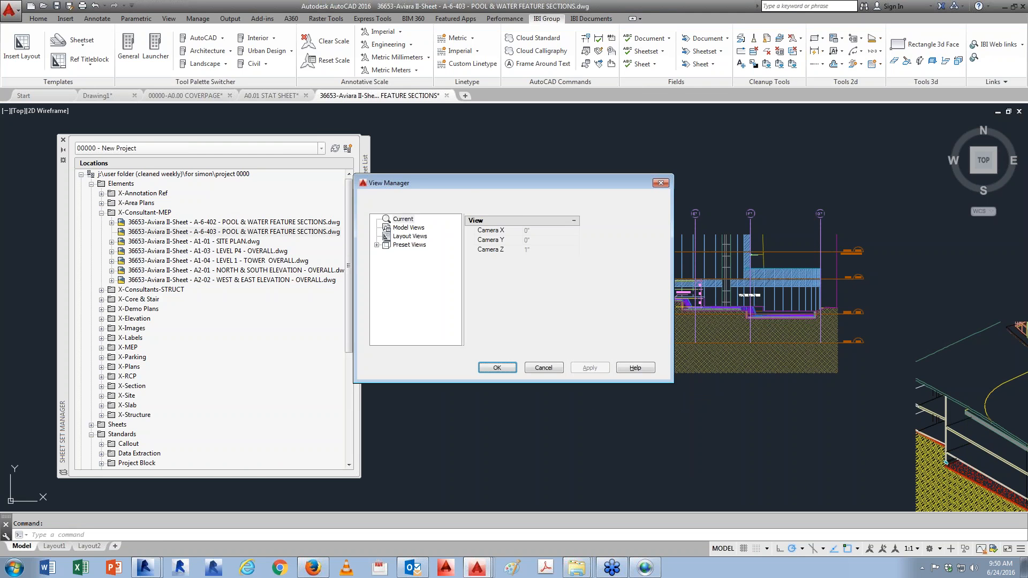
left_click(633, 241)
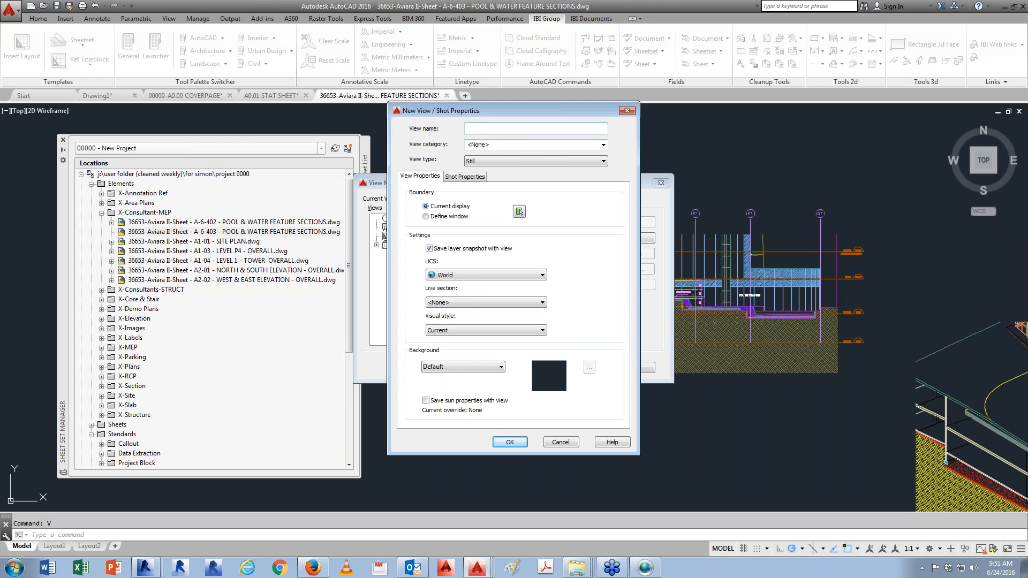
left_click(434, 216)
scroll(443, 225, "up", 2)
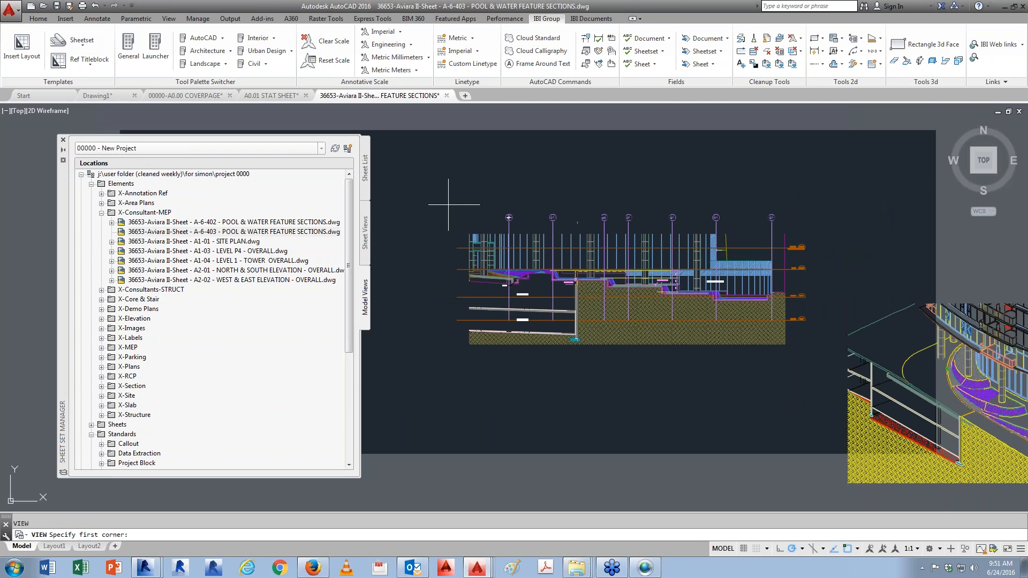
left_click(446, 205)
left_click(832, 379)
key("Return")
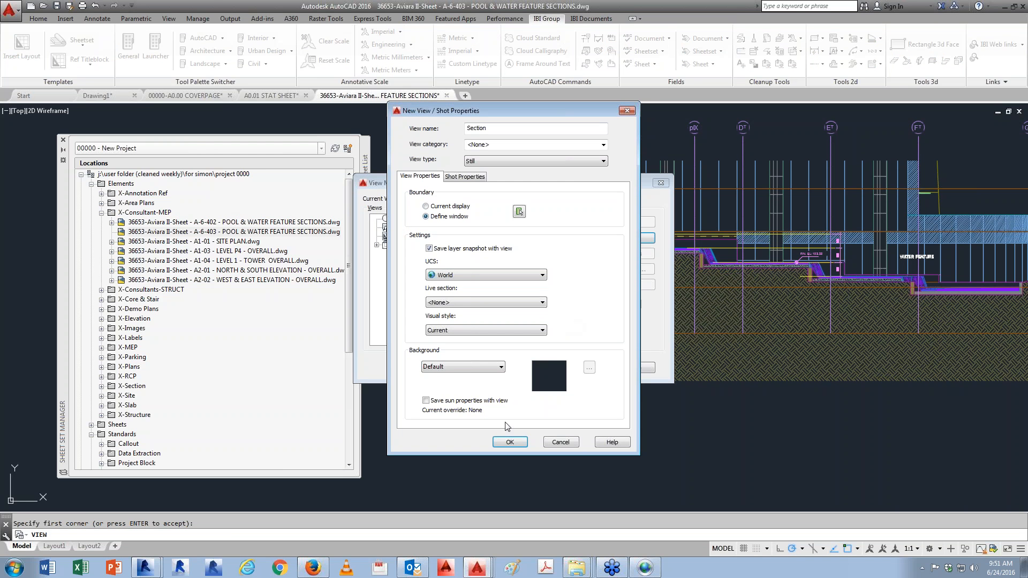
left_click(509, 442)
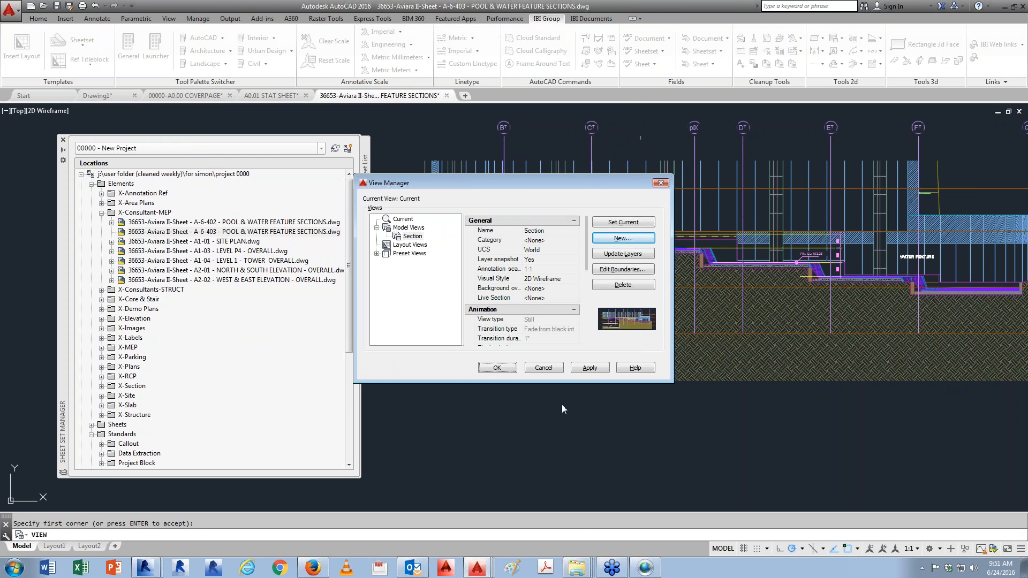
left_click(511, 373)
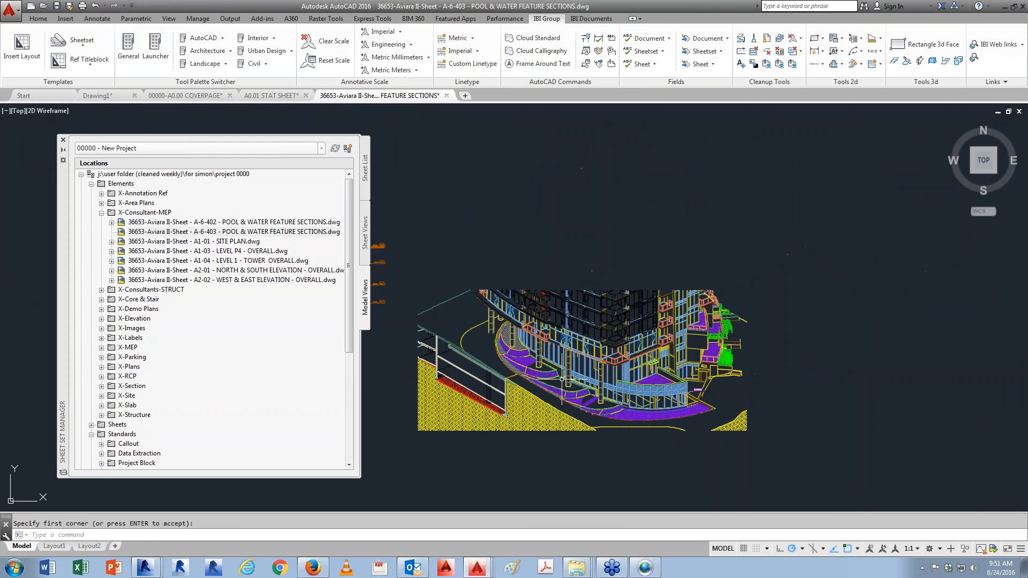
Step: Create a second named model view called 3d with a window boundary around the 3D building drawing
key("Return")
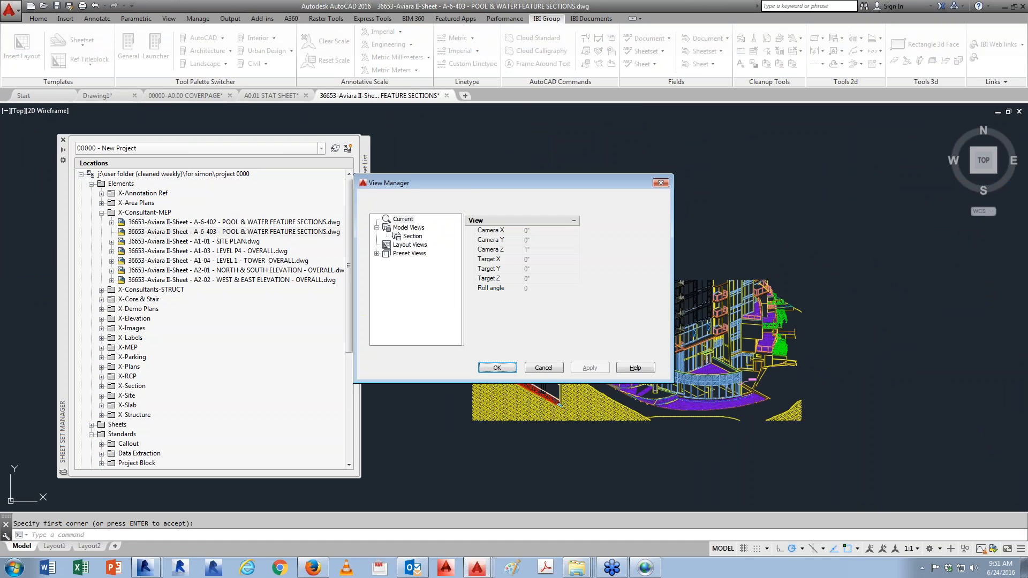
left_click(623, 239)
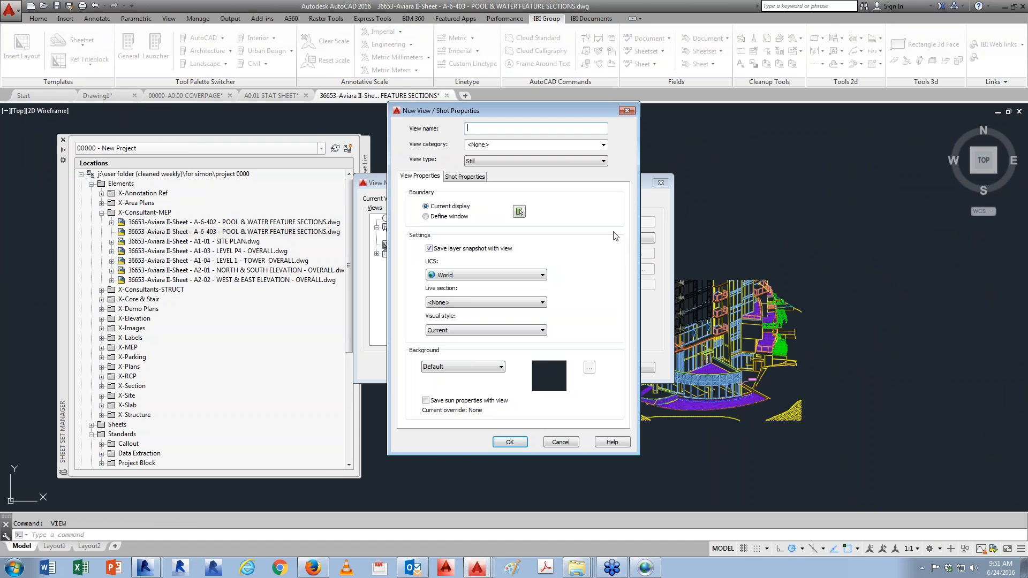
left_click(448, 216)
scroll(483, 431, "up", 2)
left_click(478, 438)
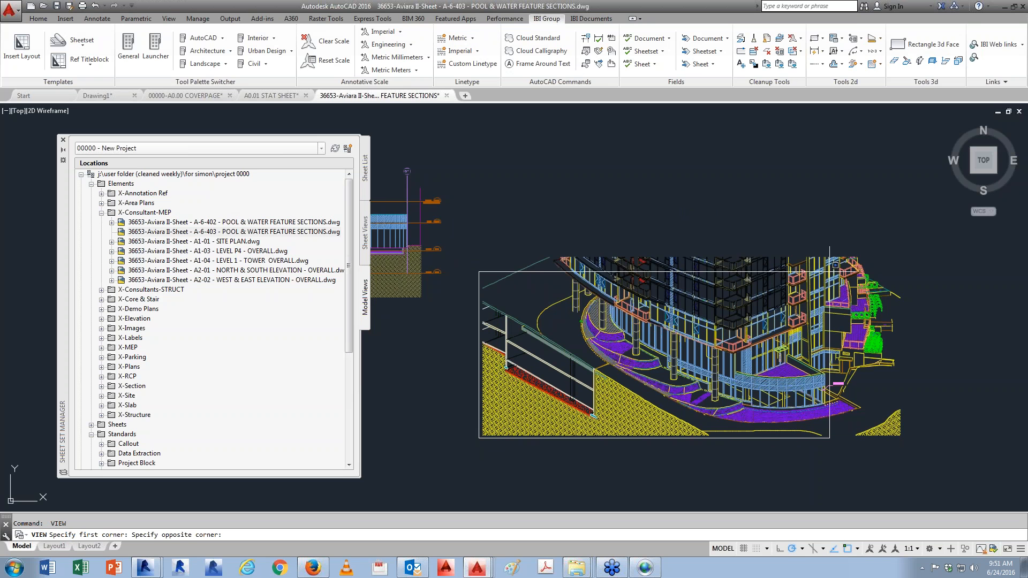
left_click(909, 243)
key("Return")
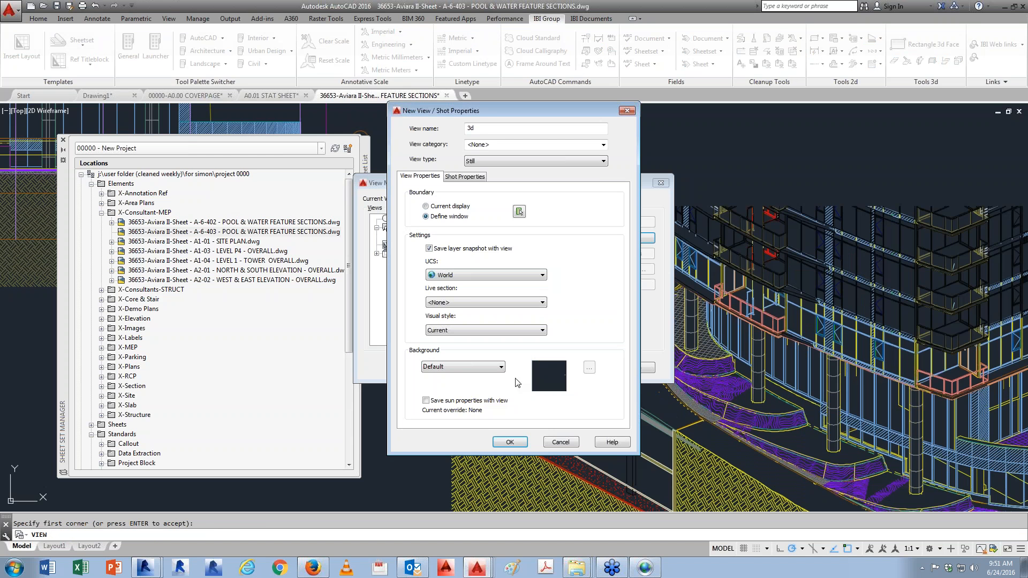
left_click(495, 442)
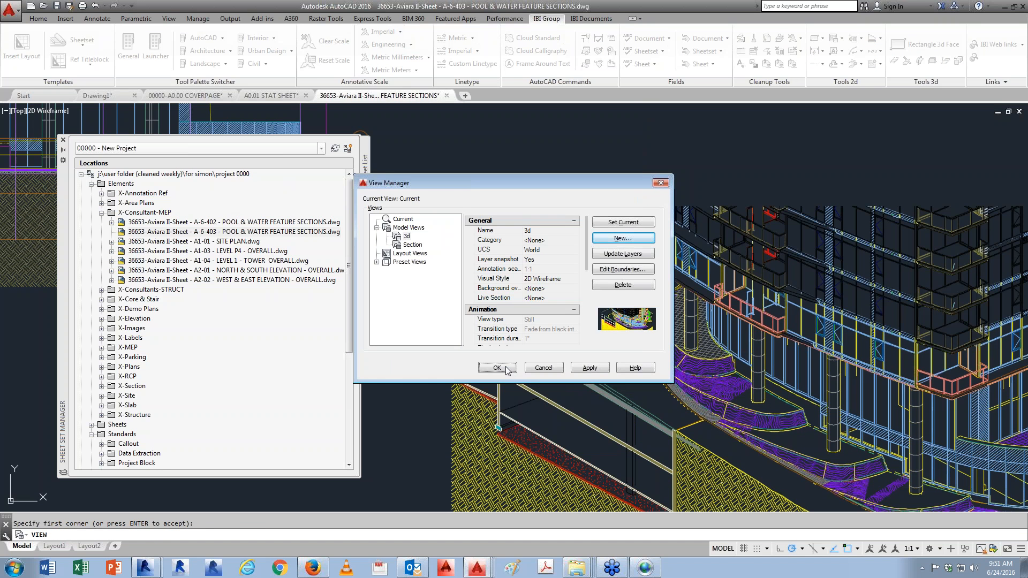
left_click(506, 371)
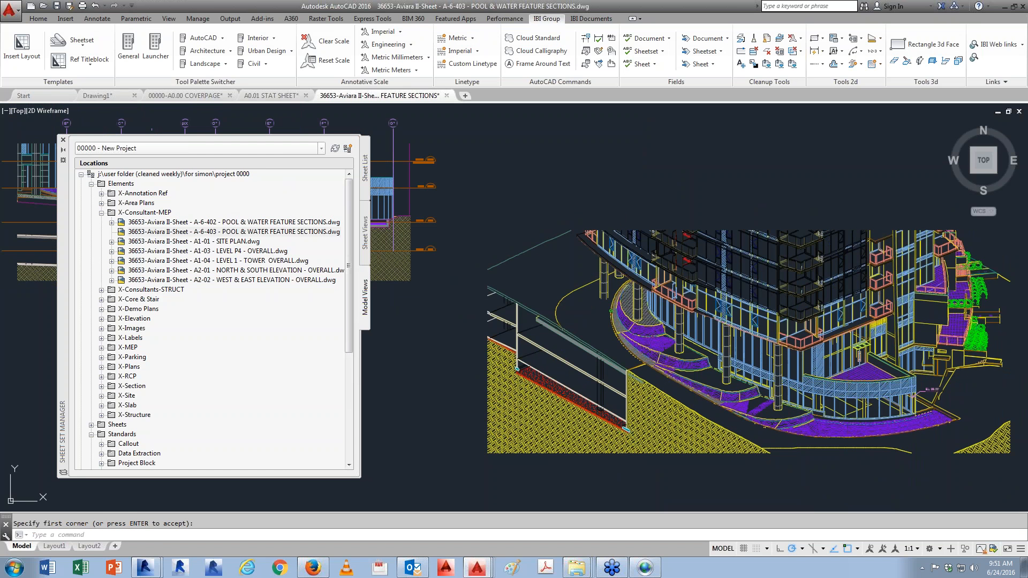
Step: Save the drawing and expand the A-6-403 file in the model views to show its named views
key("ctrl+s")
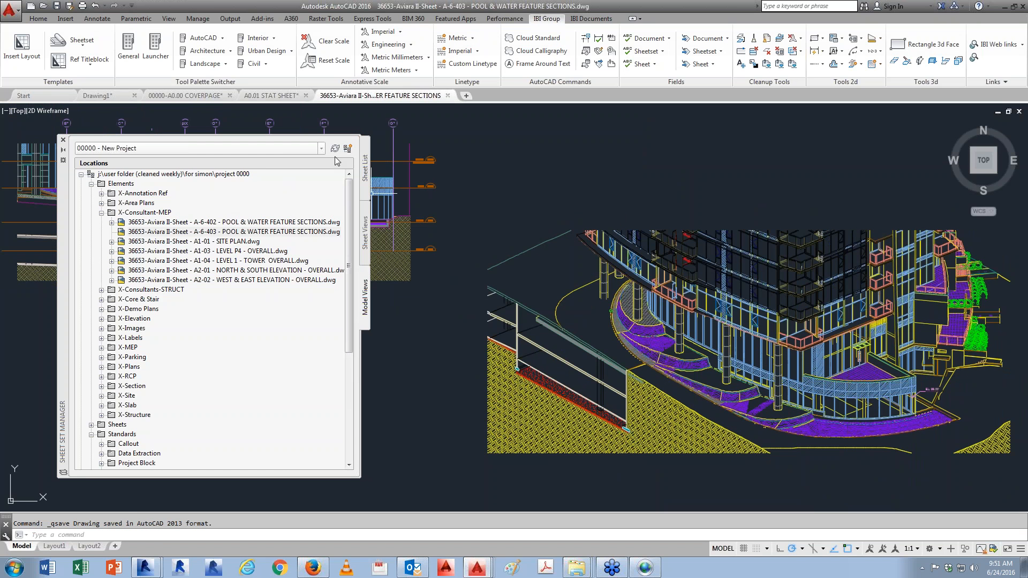
left_click(112, 232)
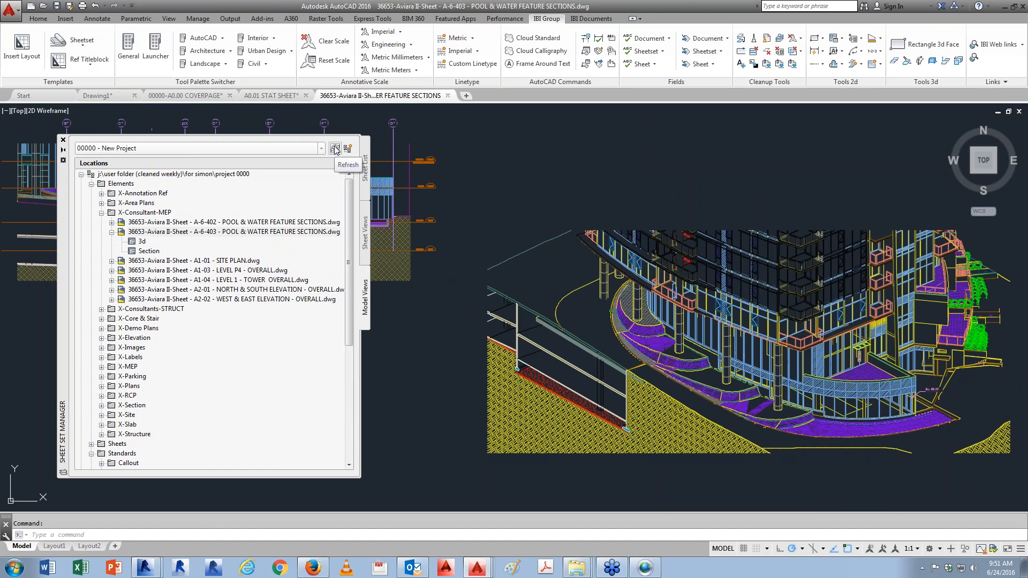
mouse_move(144, 246)
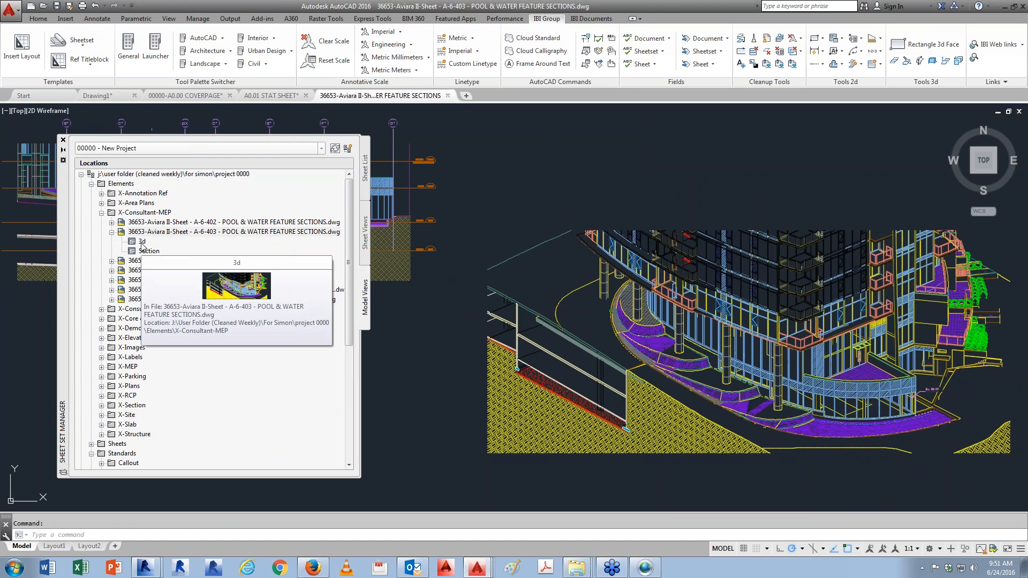
Step: Open the A0.01 - STAT SHEET drawing from the sheet list and return to the project's model views
left_click(366, 183)
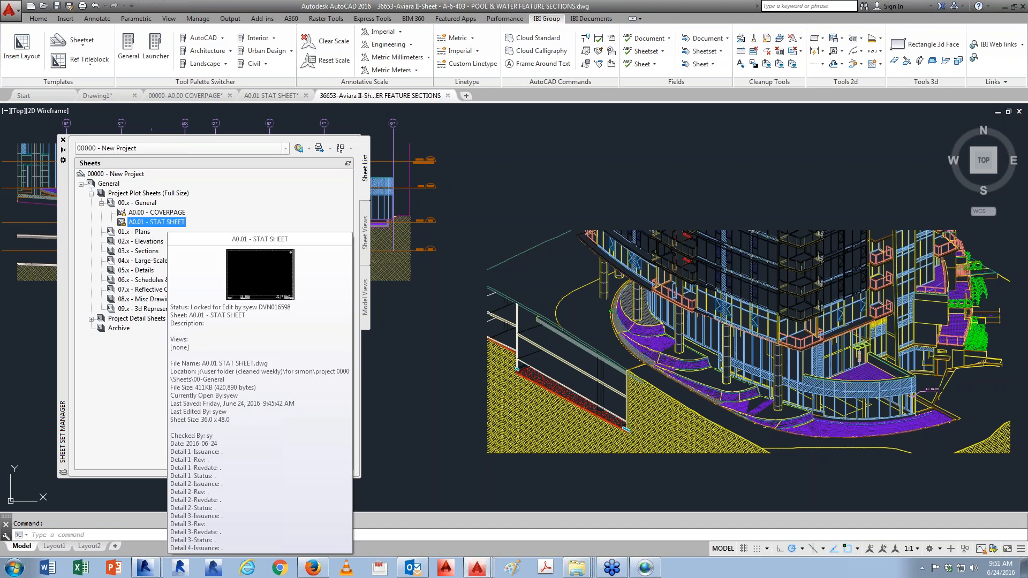
double_click(167, 222)
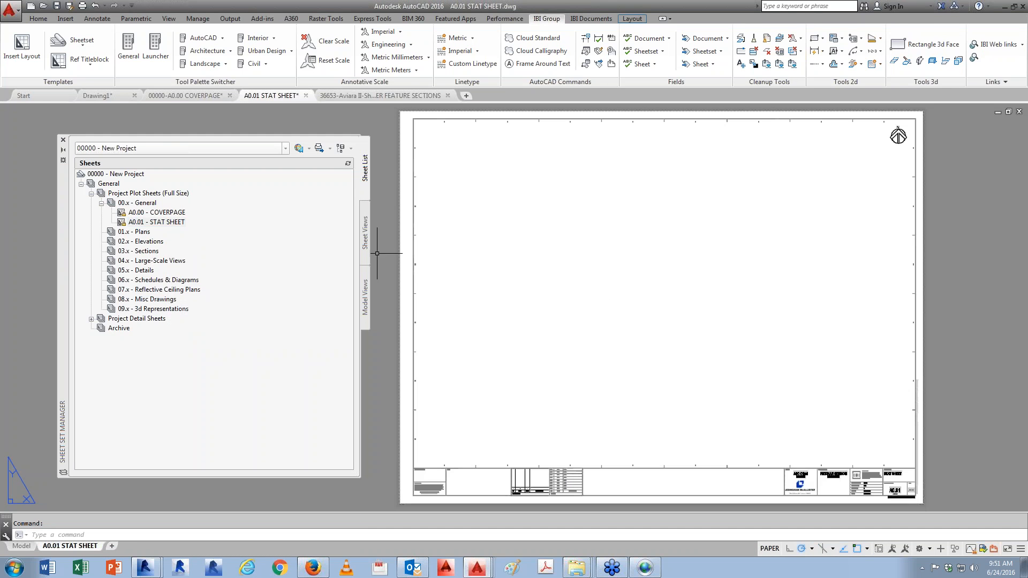
left_click(365, 293)
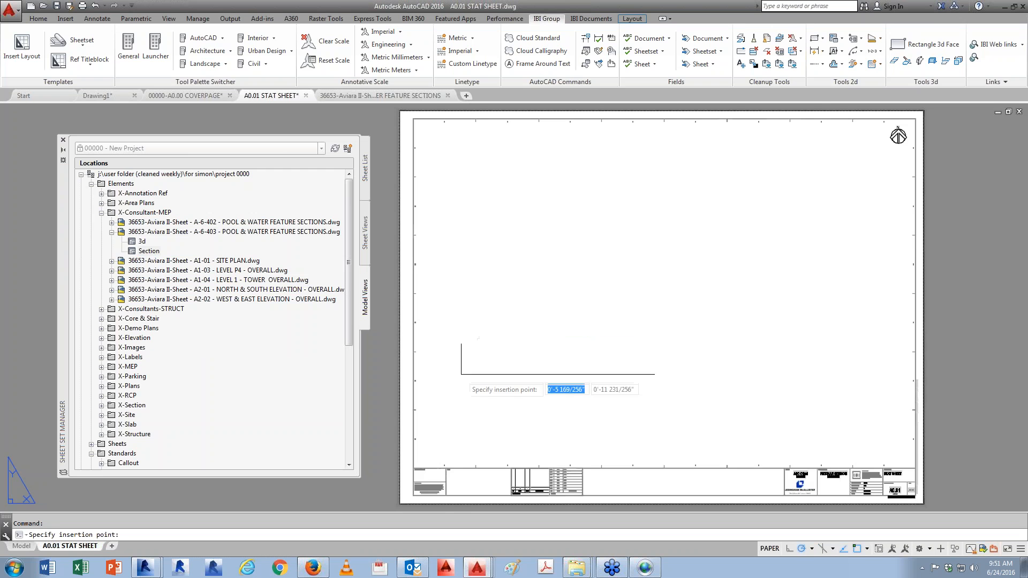
Step: Try to place the Section view on the stat sheet at 1:1 scale
right_click(493, 357)
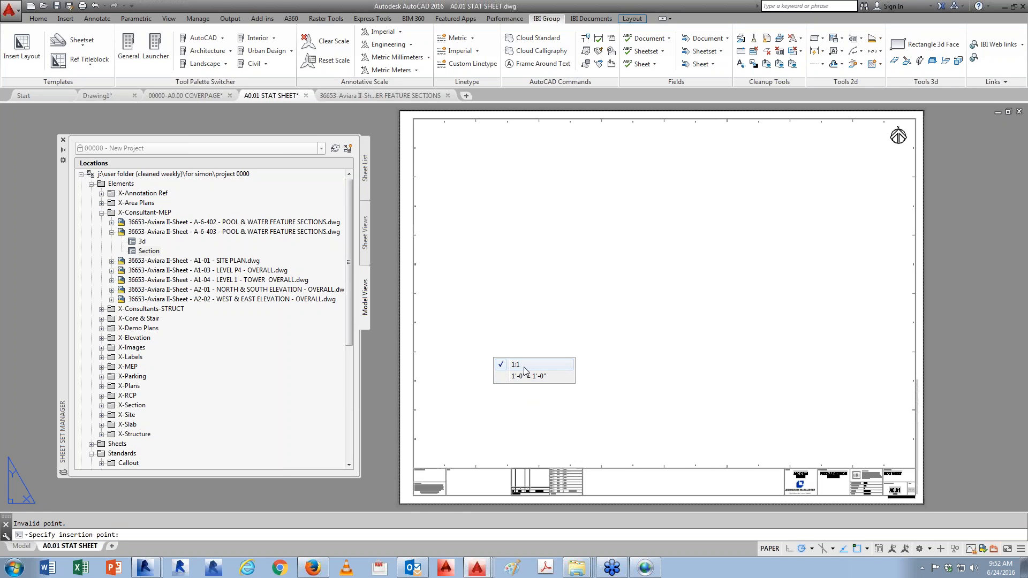
left_click(524, 367)
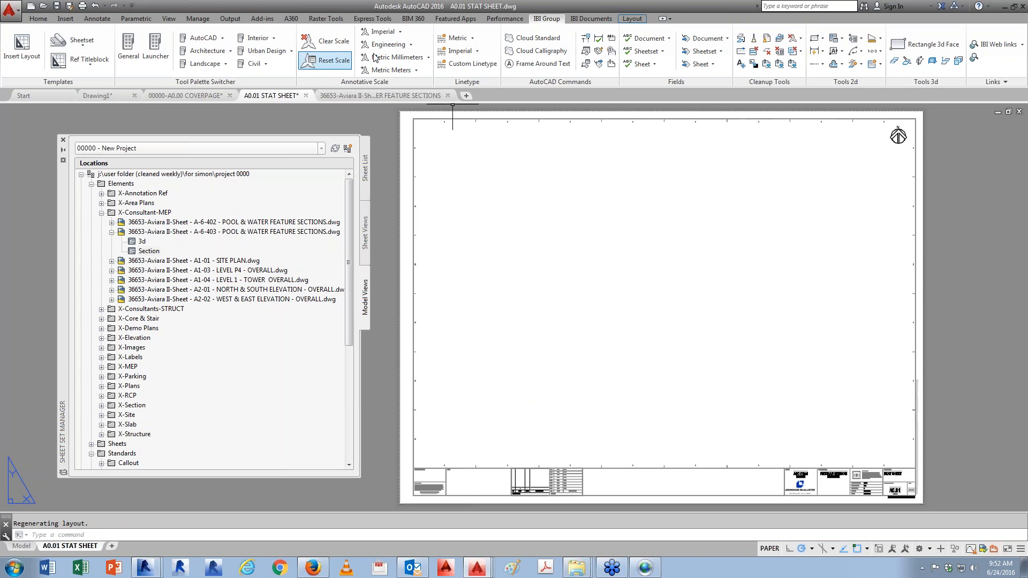
Step: Add the imperial scale 1/4" = 1'-0" and place the Section view on the stat sheet at that scale, accepting the default label attributes
left_click(400, 32)
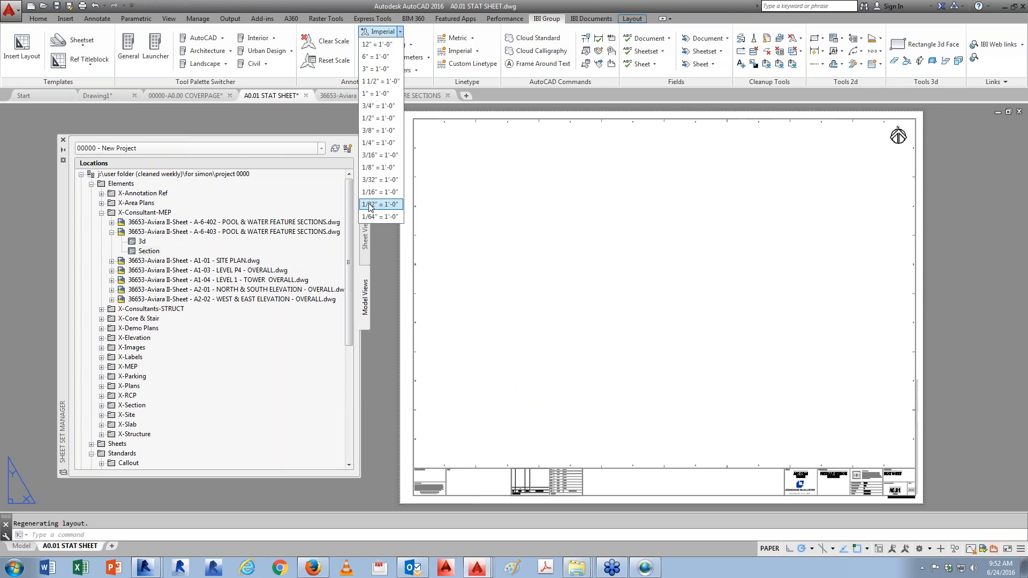
left_click(385, 143)
left_click_drag(167, 250, 396, 257)
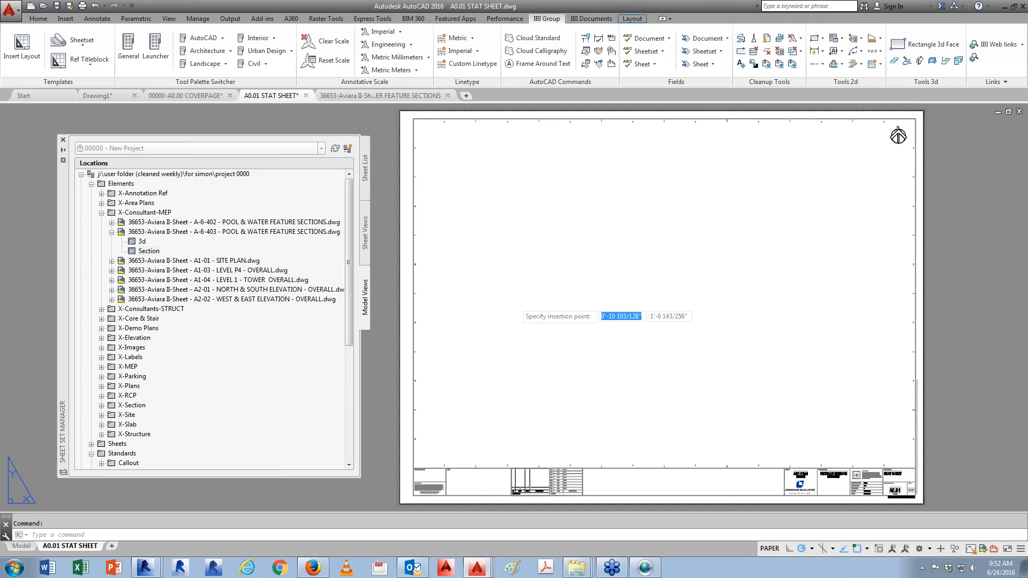
right_click(500, 307)
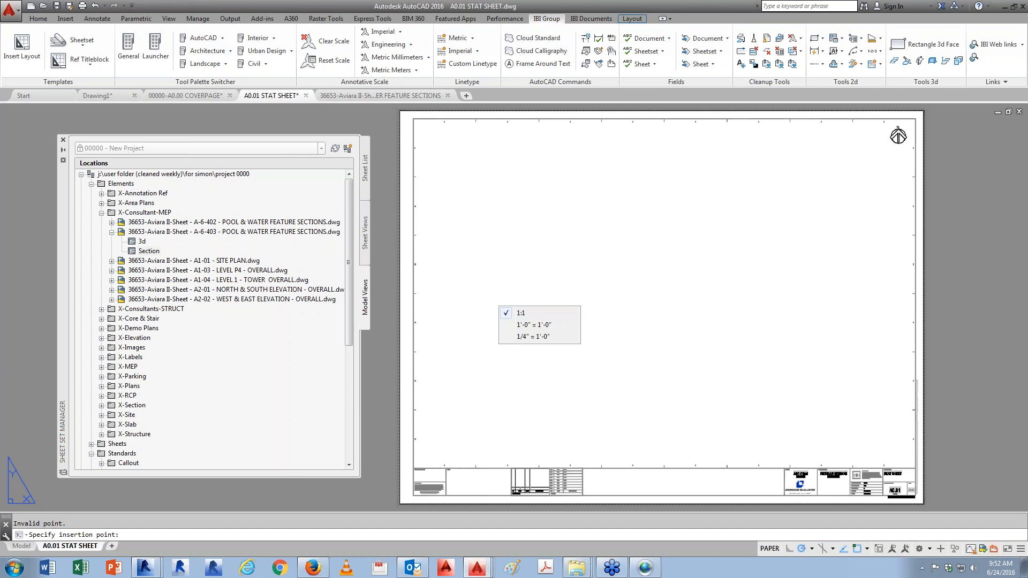
left_click(533, 336)
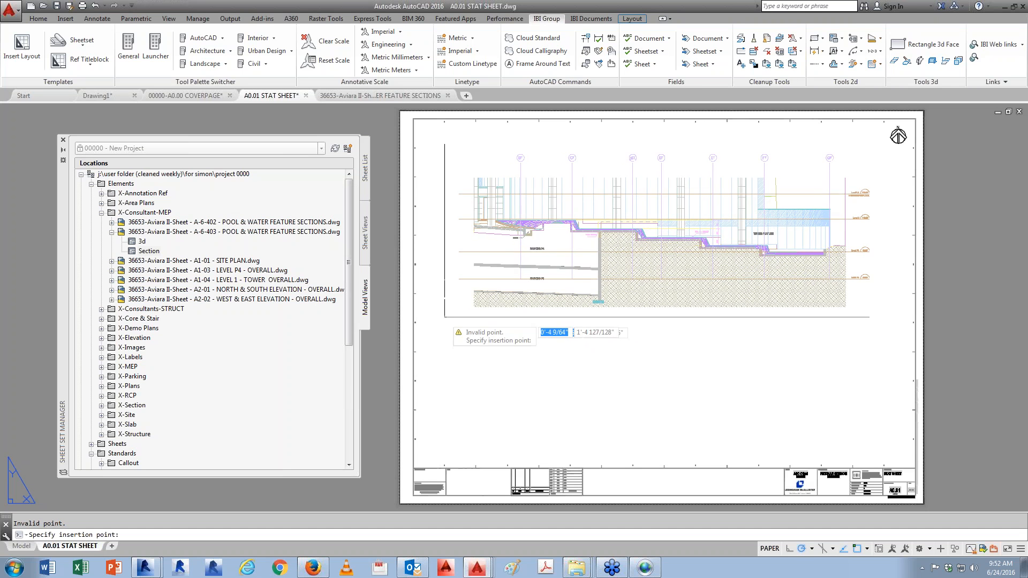
left_click(448, 312)
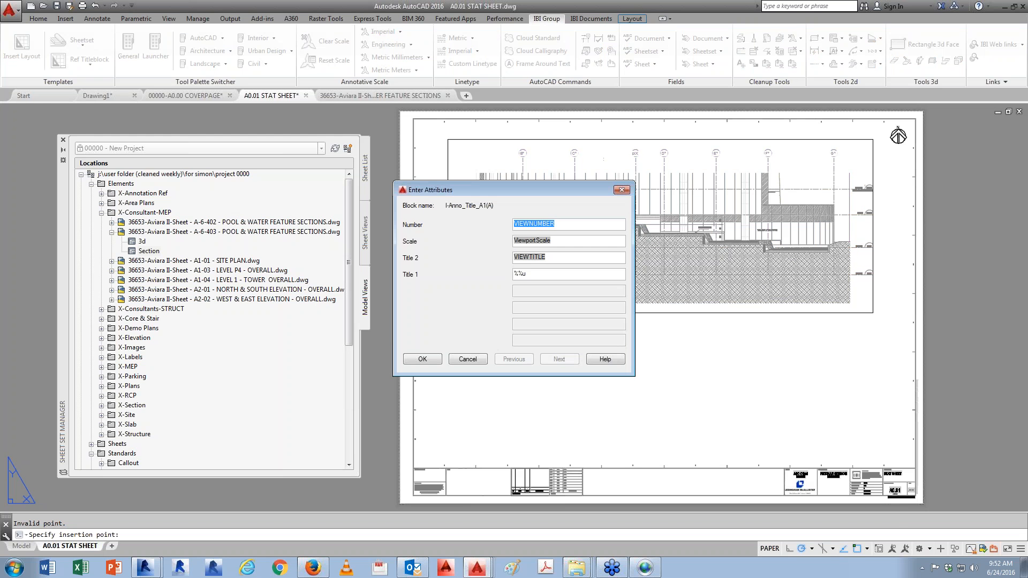
left_click(420, 359)
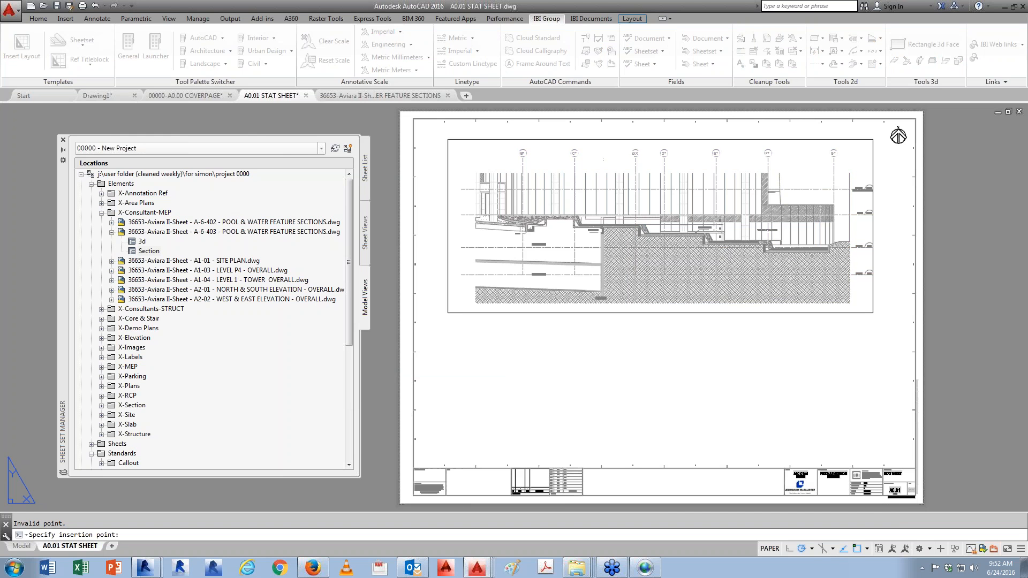
Step: Renumber the stat sheet's Section view as 1 and title it POOL SECTION
scroll(476, 333, "up", 8)
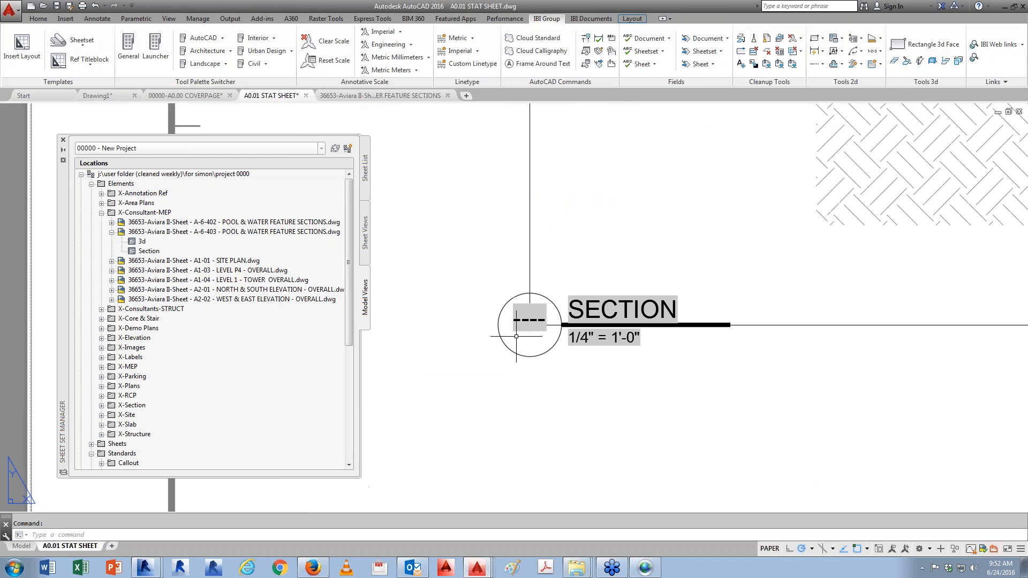
scroll(525, 292, "down", 2)
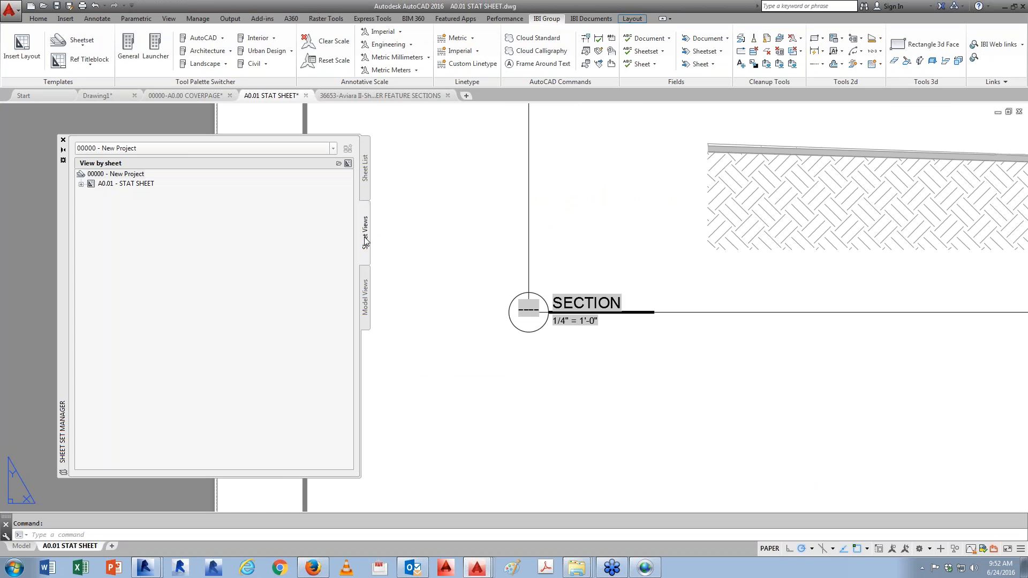
left_click(81, 184)
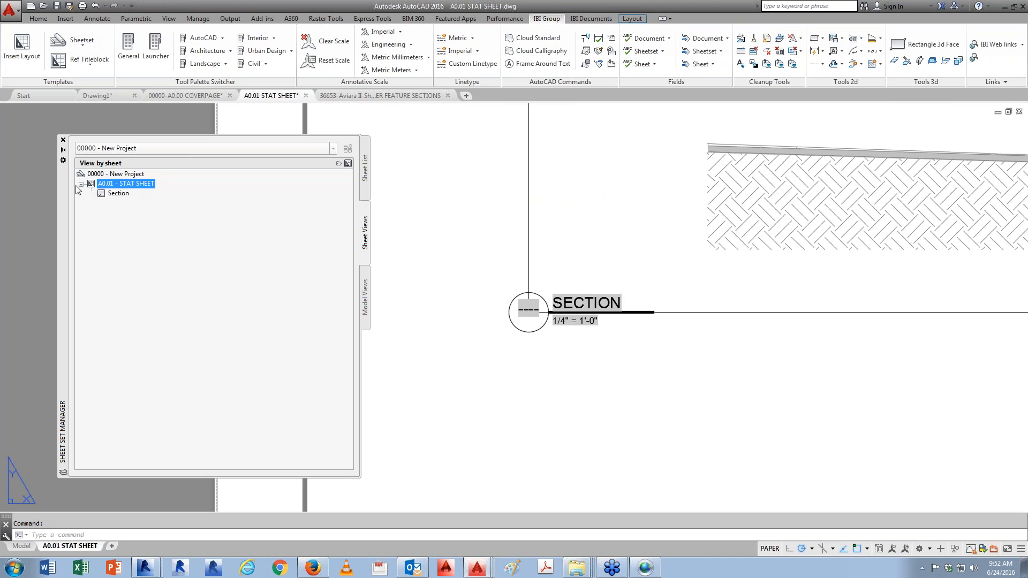
right_click(120, 194)
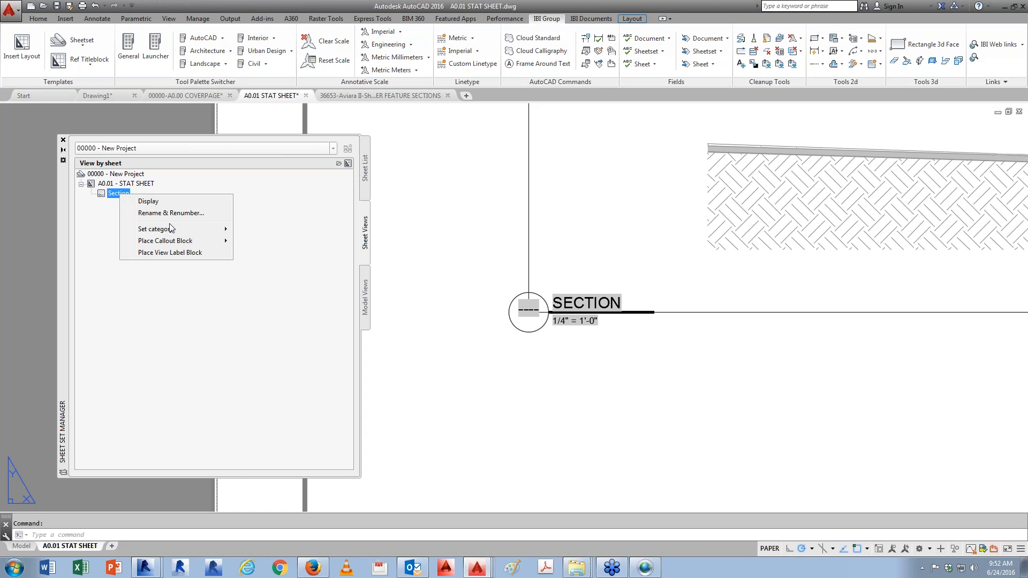
left_click(171, 213)
type("1")
left_click_drag(481, 252, 597, 339)
left_click(623, 341)
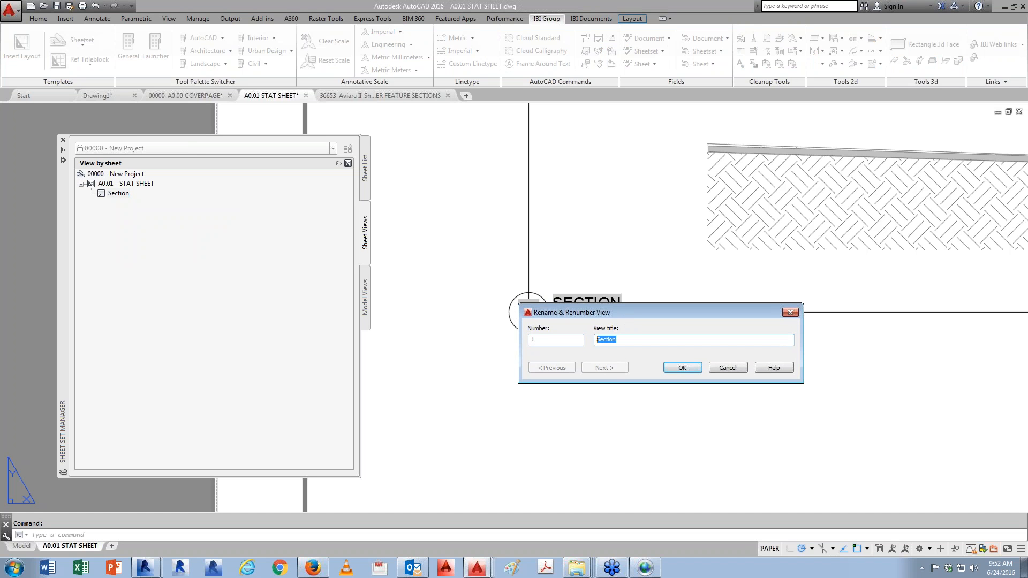
type("POOL SECTION")
key("Return")
Step: Regenerate the whole drawing to update the view label fields on the stat sheet
key("Escape")
type("rea")
key("Return")
scroll(643, 330, "down", 6)
scroll(600, 317, "up", 2)
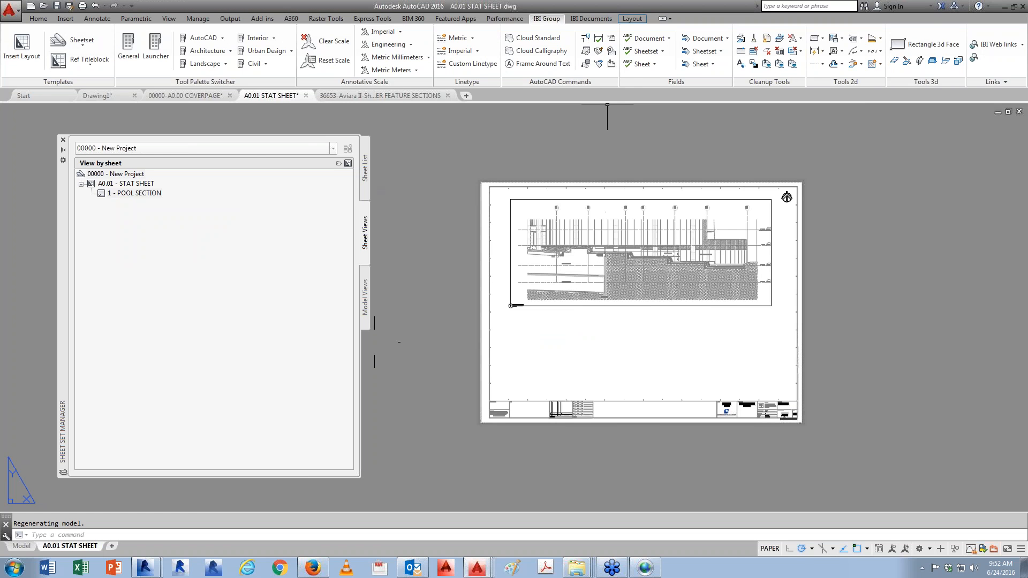
Step: Add the imperial scale 1/8" = 1'-0" and place the 3d model view below the pool section at that scale
left_click(400, 32)
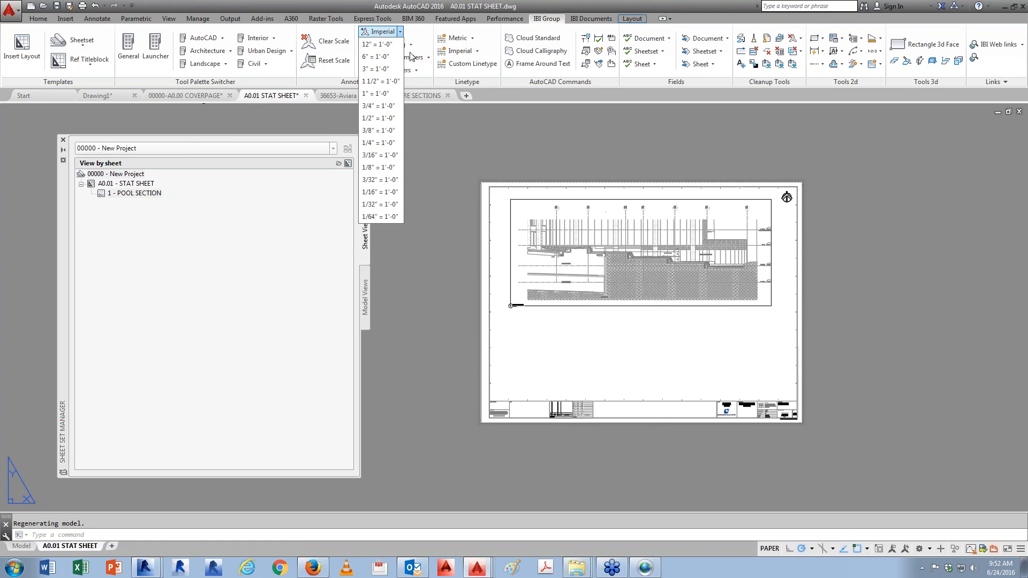
left_click(380, 168)
left_click(366, 302)
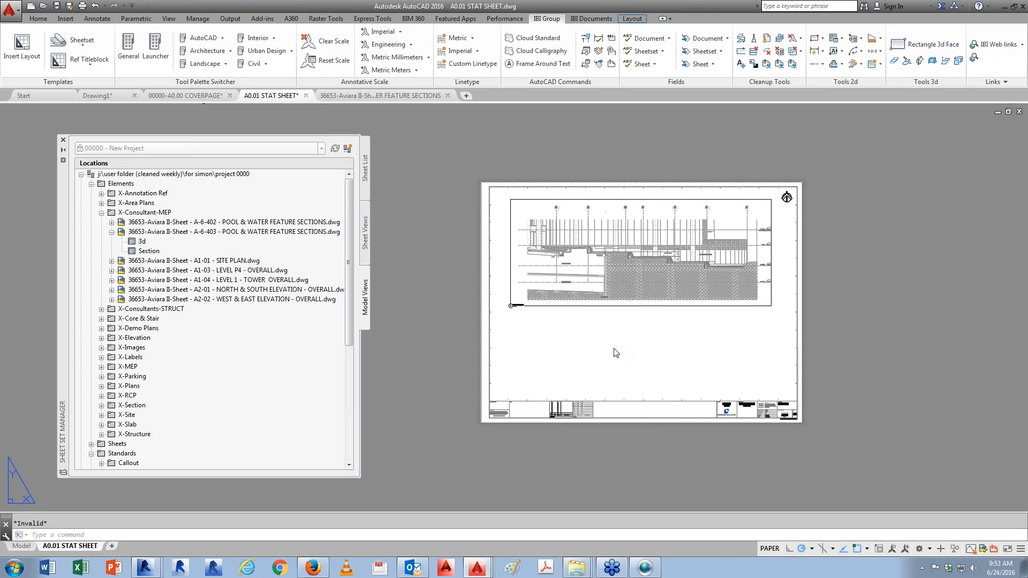
right_click(597, 372)
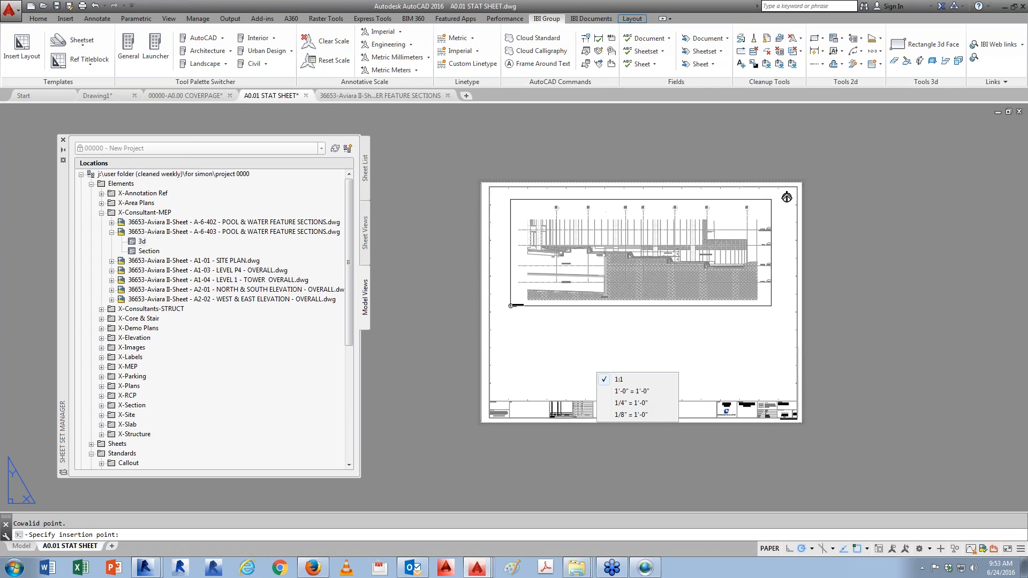
left_click(631, 418)
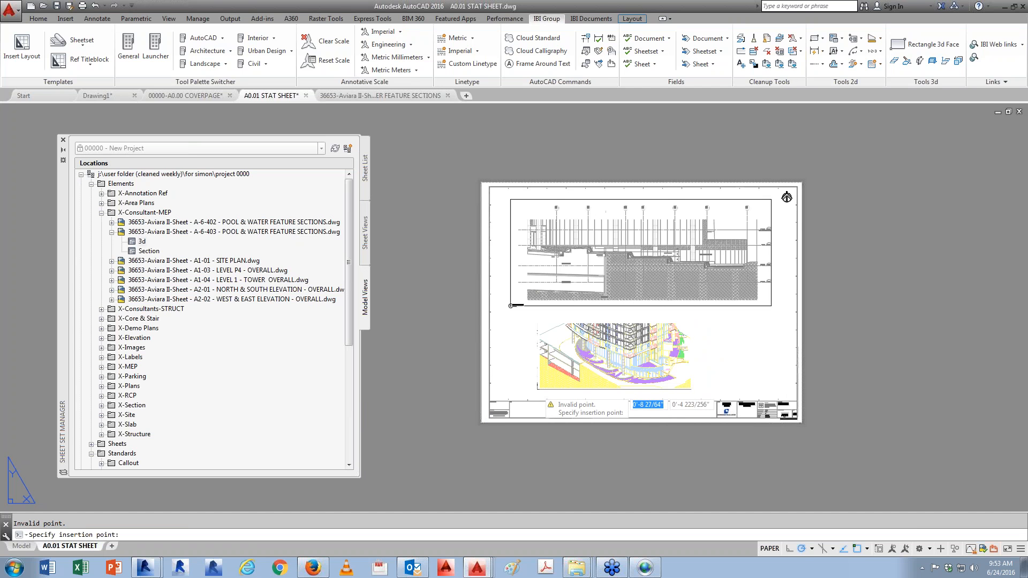
left_click(547, 400)
left_click(422, 359)
scroll(537, 414, "up", 10)
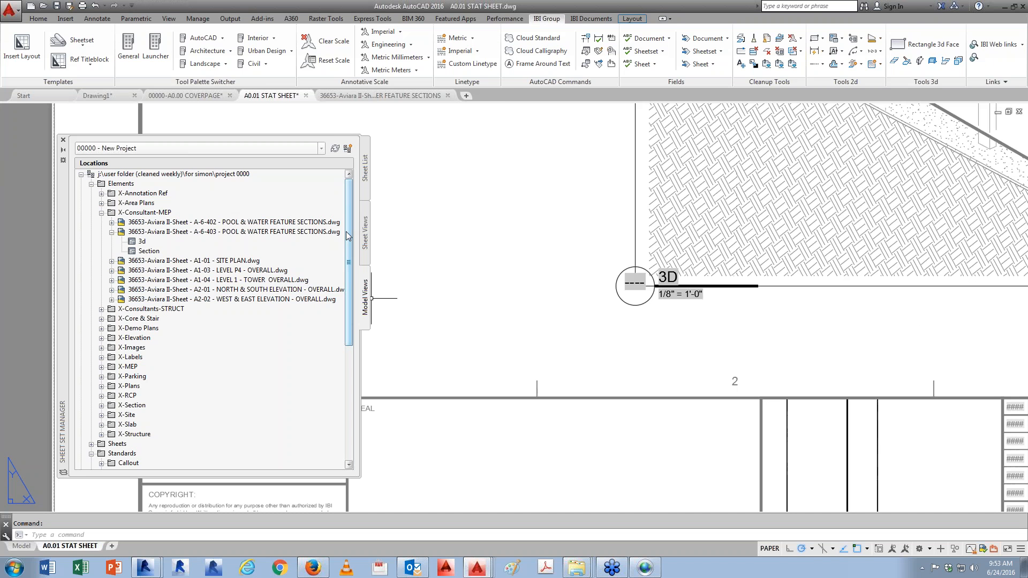
Step: Renumber the stat sheet's 3d view as 2 and title it 3D ISOMETRIC VIEW
left_click(365, 233)
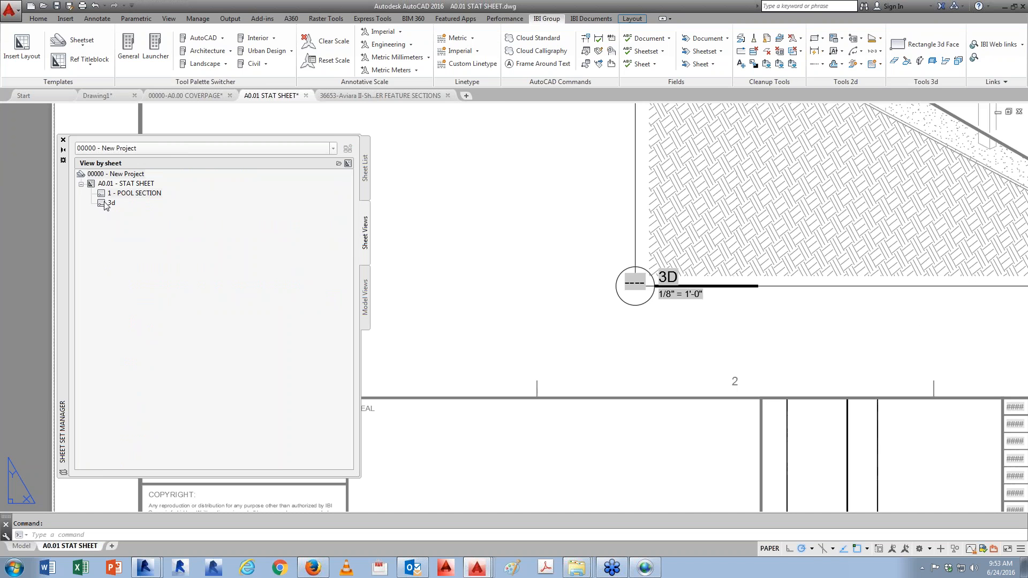
right_click(110, 203)
left_click(162, 221)
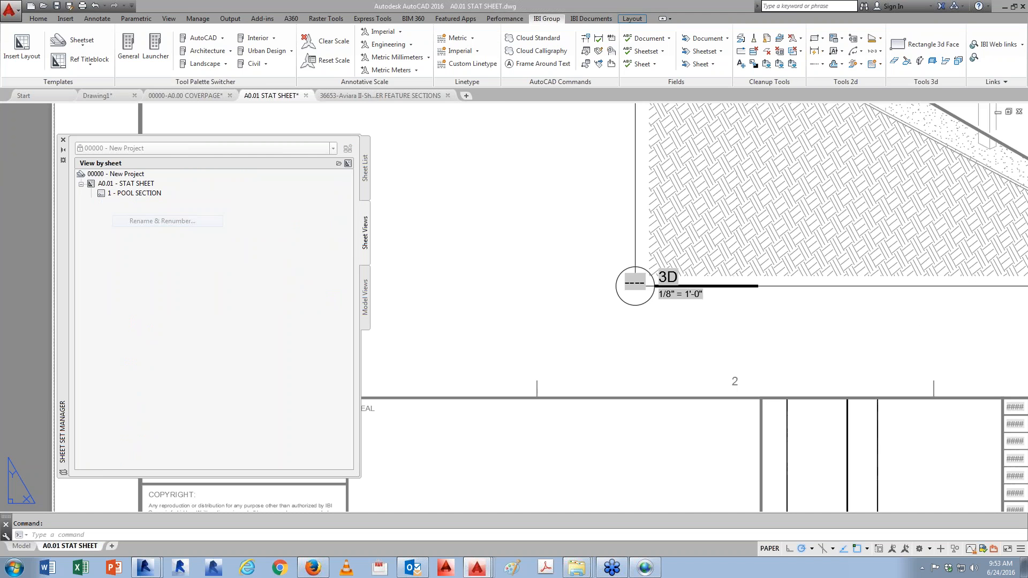
key("Tab")
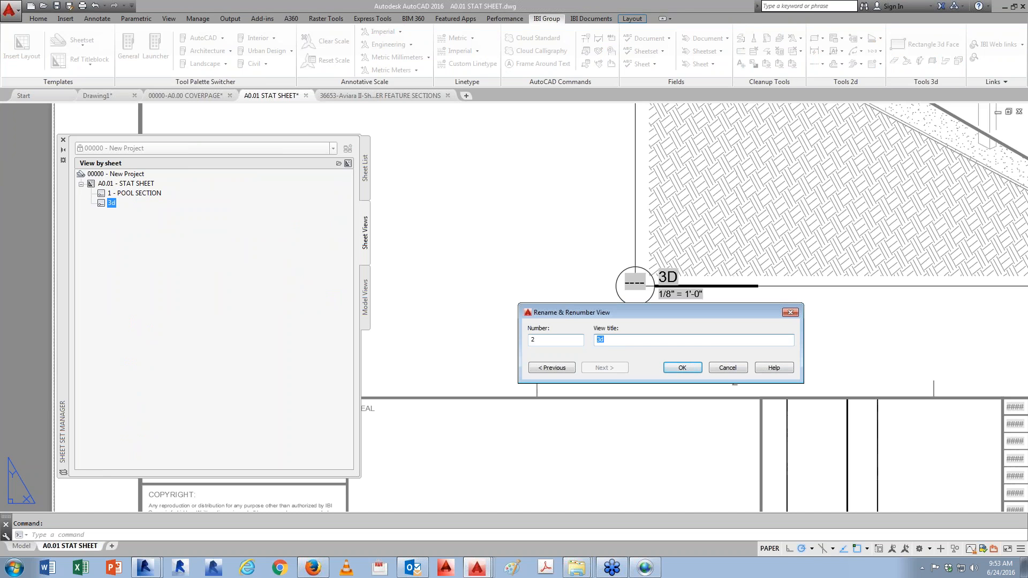
type("3D ISOMETRIC VIEW")
left_click(692, 364)
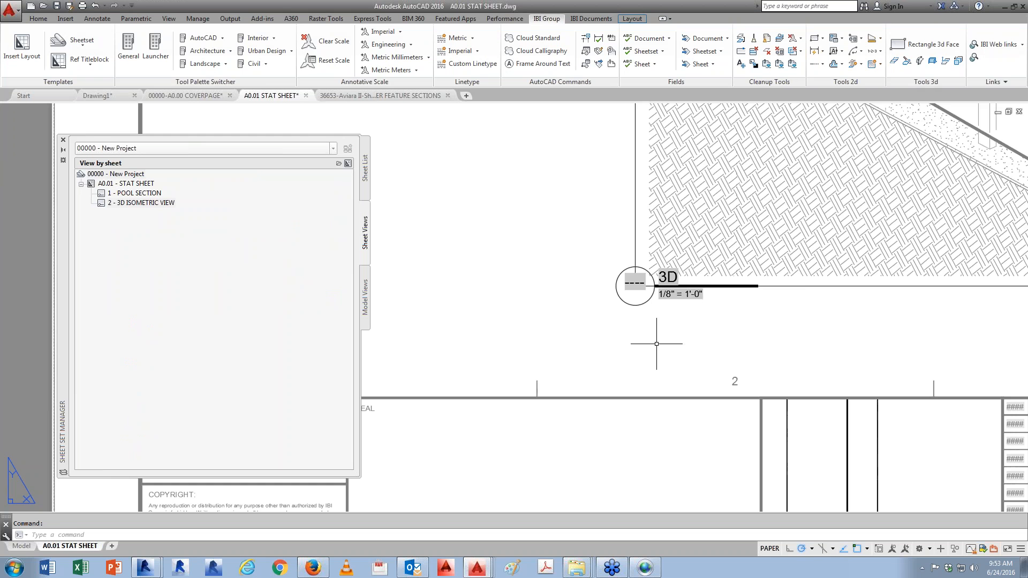
Step: Set the pool section viewport's scale to 1/8" = 1'-0", return to paper space and update its view label
scroll(656, 345, "down", 5)
middle_click_drag(640, 381, 617, 457)
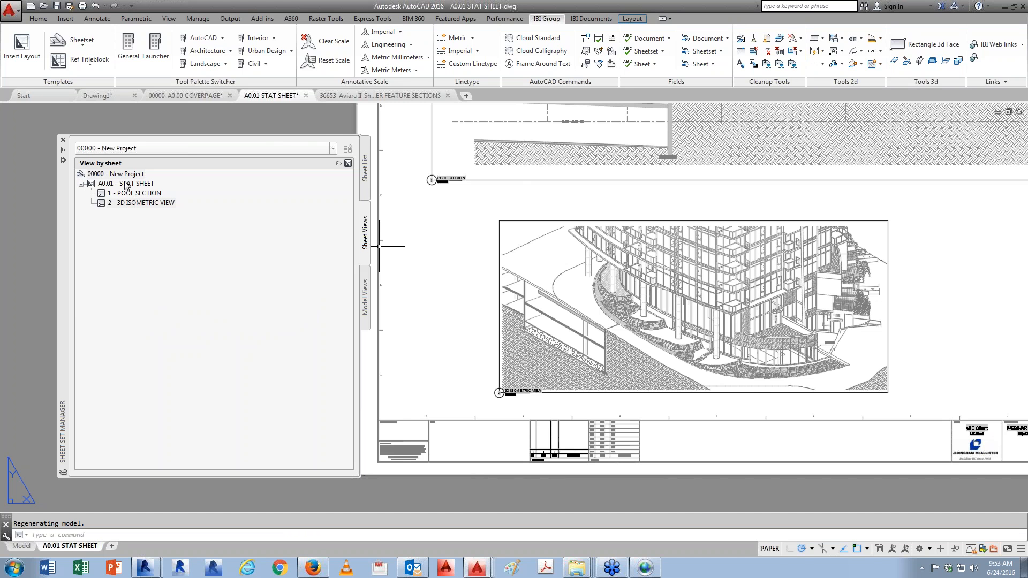
scroll(439, 180, "up", 10)
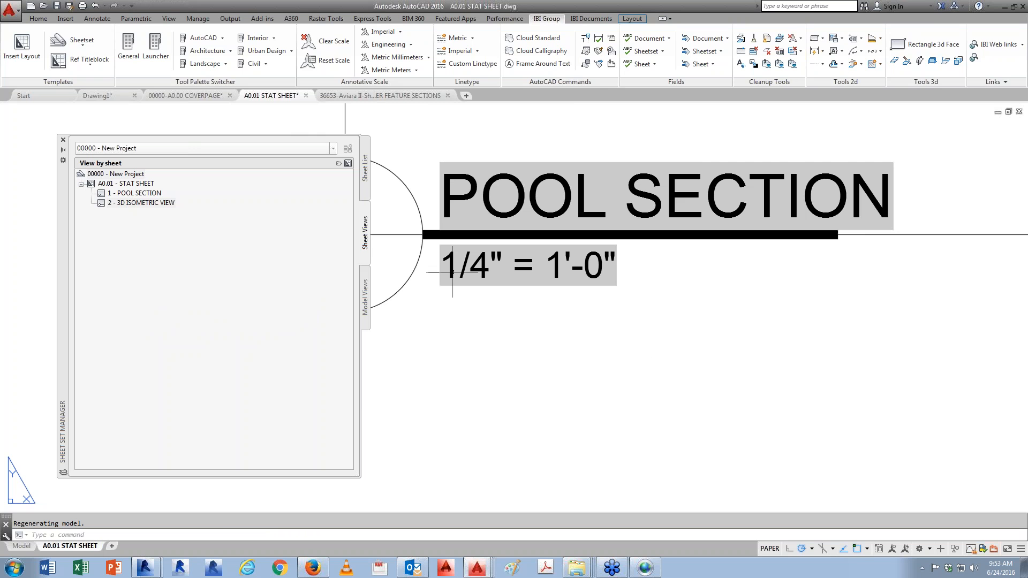
scroll(601, 313, "down", 10)
left_click(692, 315)
left_click(680, 281)
scroll(384, 303, "down", 6)
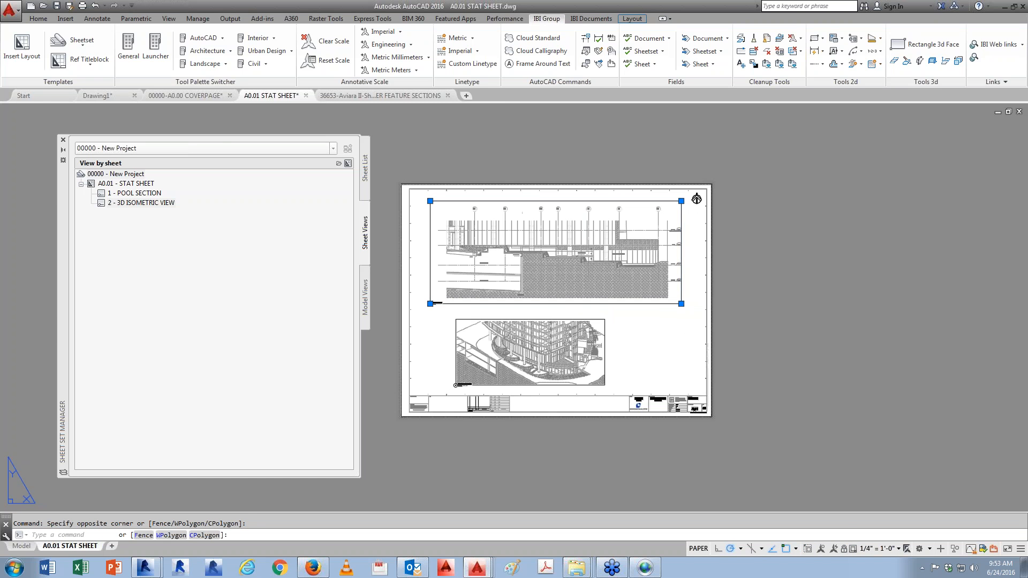
double_click(616, 279)
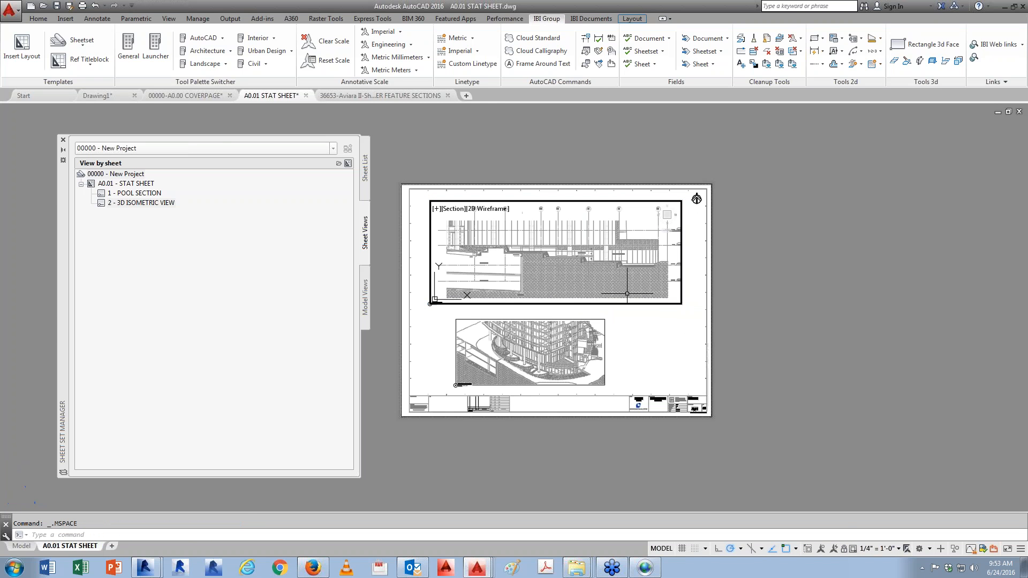
left_click(899, 548)
left_click(879, 491)
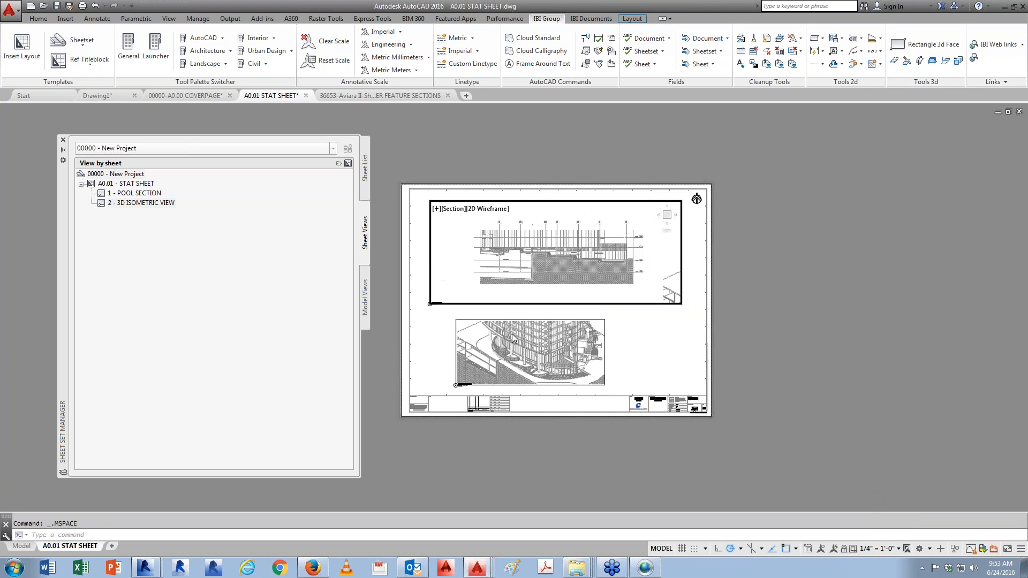
double_click(662, 331)
scroll(456, 300, "up", 10)
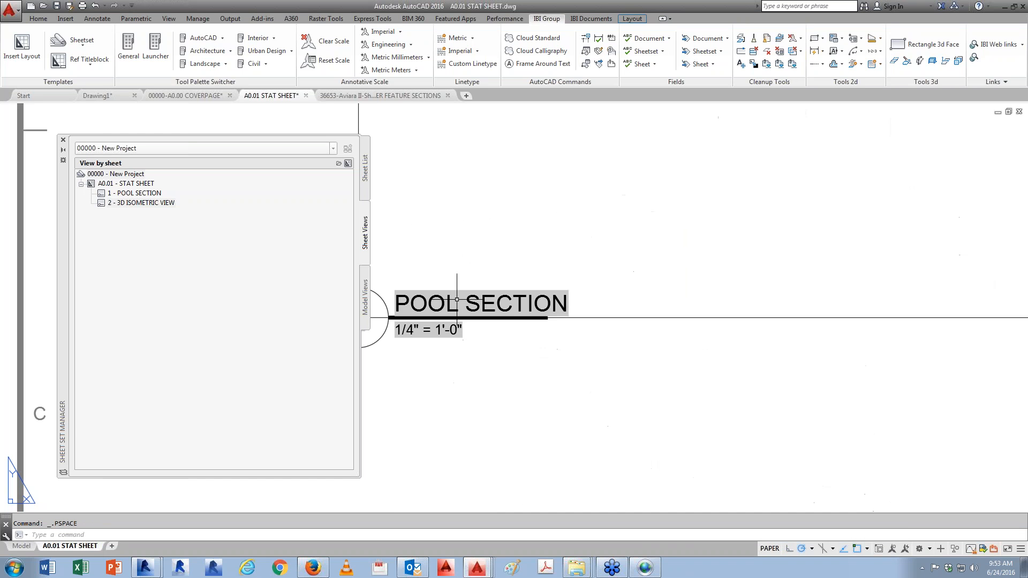
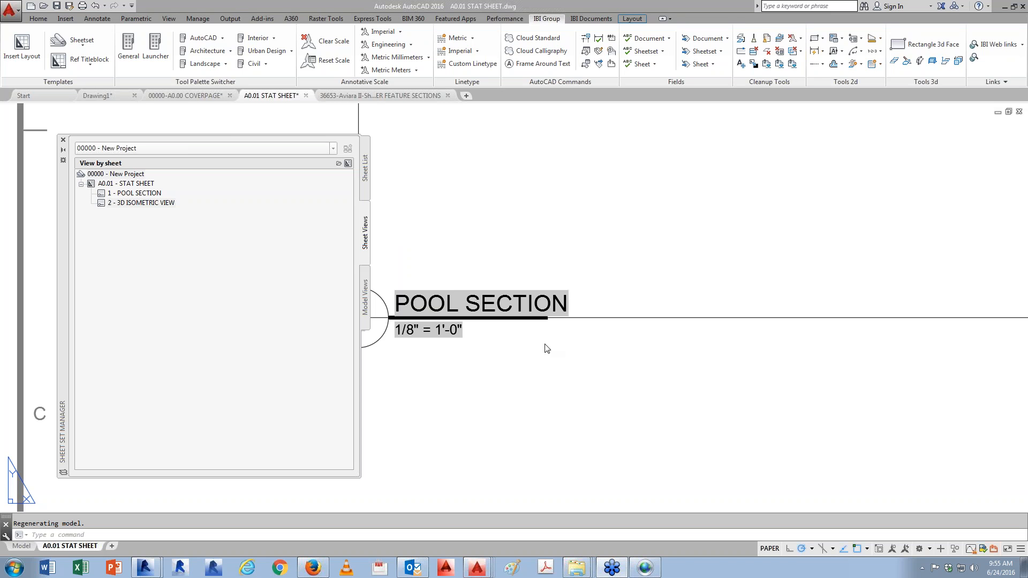
Step: Shrink the Sheet Set Manager palette to free space beside the stat sheet
scroll(571, 304, "down", 5)
middle_click_drag(858, 358, 741, 352)
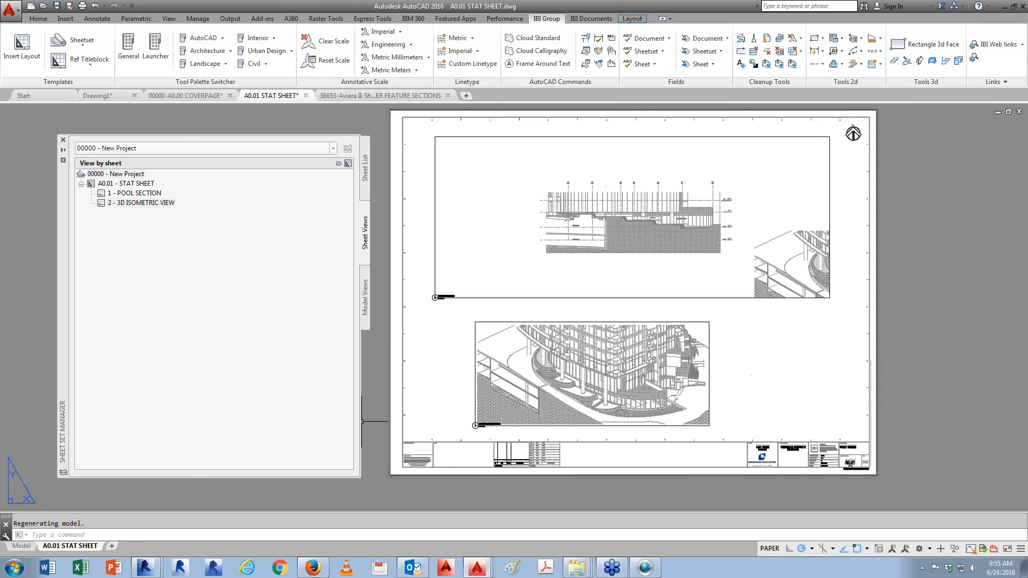
left_click_drag(360, 477, 202, 444)
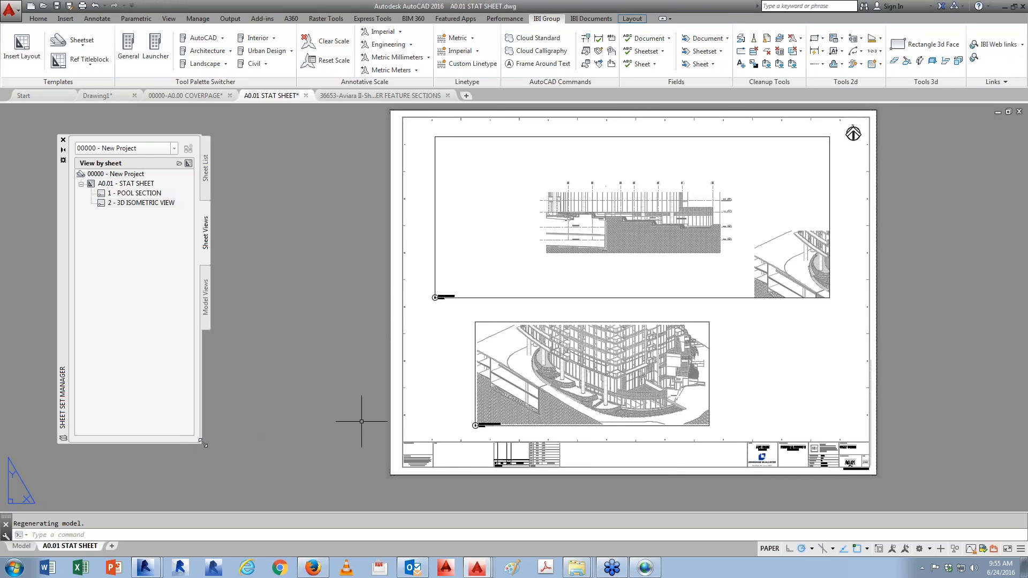
key("Escape")
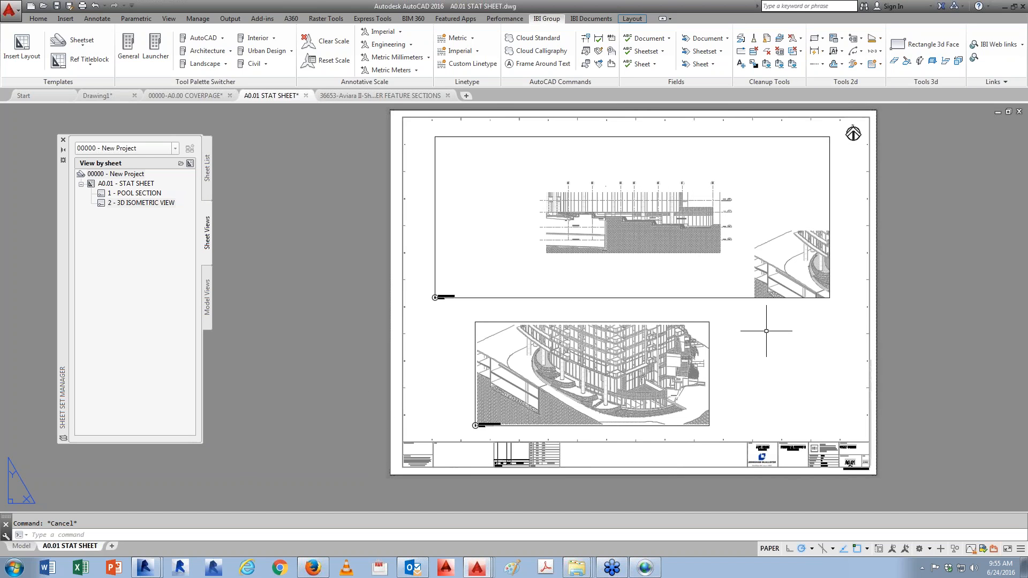
Step: Load the architectural tool palettes, open the A0.00 - COVERPAGE sheet, and place the tool palettes beside the Sheet Set Manager
left_click(230, 51)
left_click(246, 104)
left_click(211, 179)
double_click(155, 212)
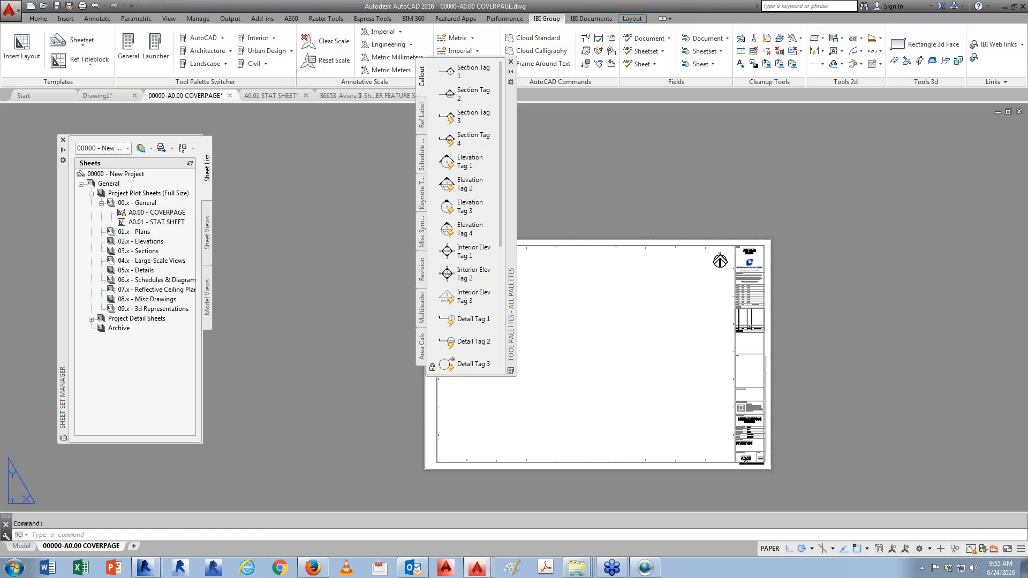
mouse_move(512, 181)
left_mouse_down()
mouse_move(364, 282)
mouse_move(361, 254)
left_mouse_up()
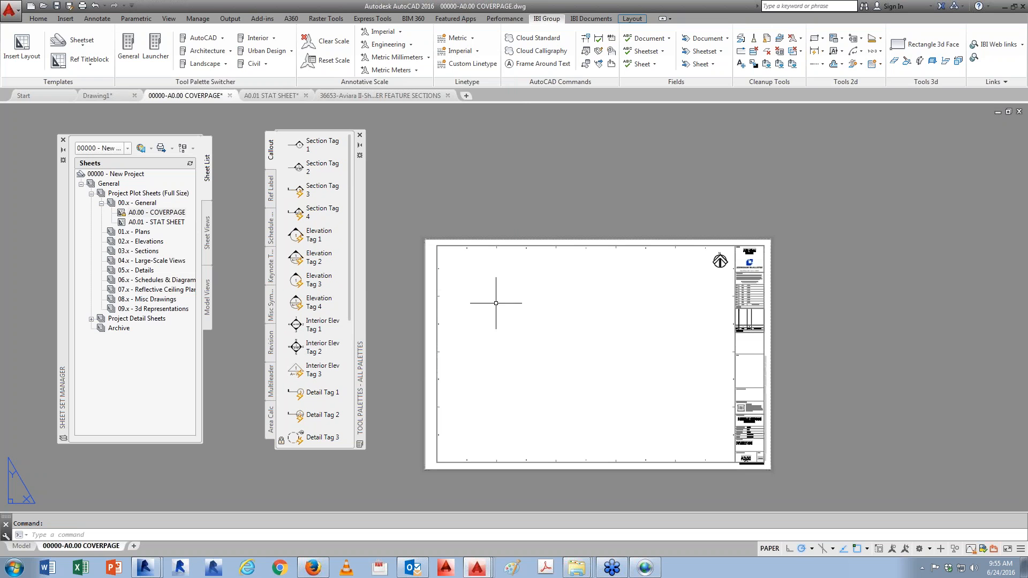
Step: Check the availability of sheet list table insertion on the cover page and in the A-6-403 drawing's model space, ending on the cover page
right_click(135, 174)
right_click(117, 193)
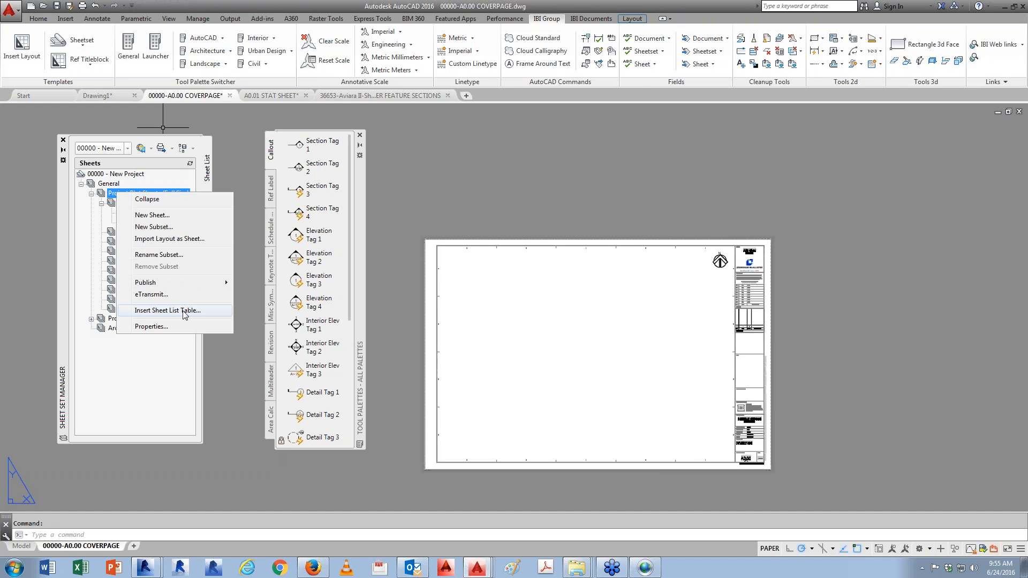
left_click(150, 407)
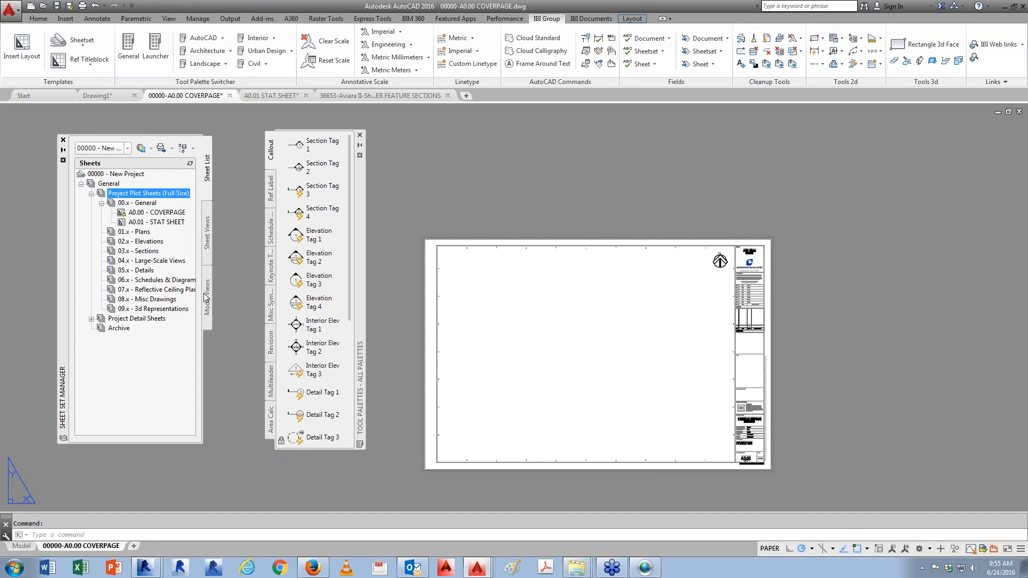
left_click(208, 294)
double_click(160, 234)
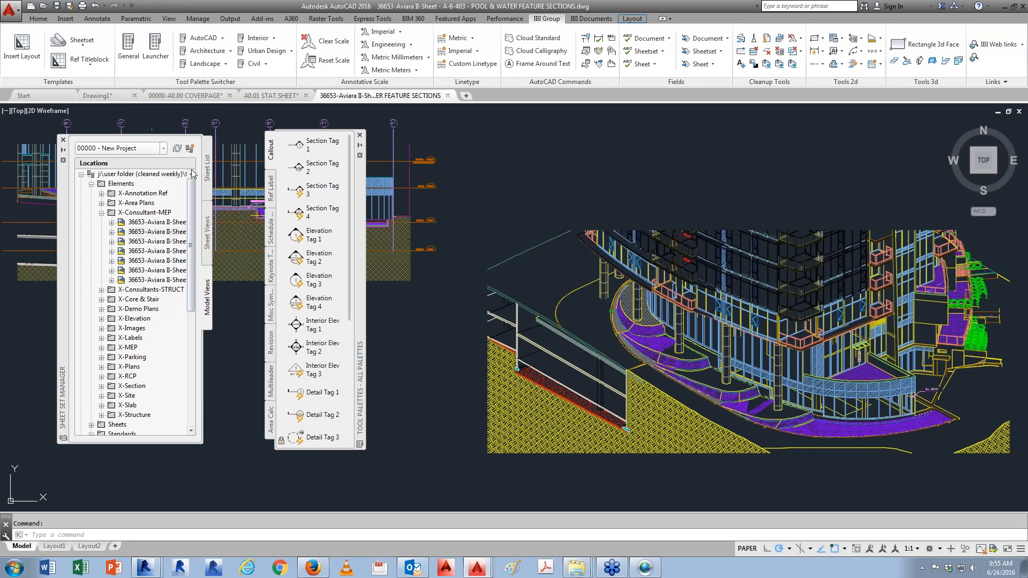
right_click(140, 175)
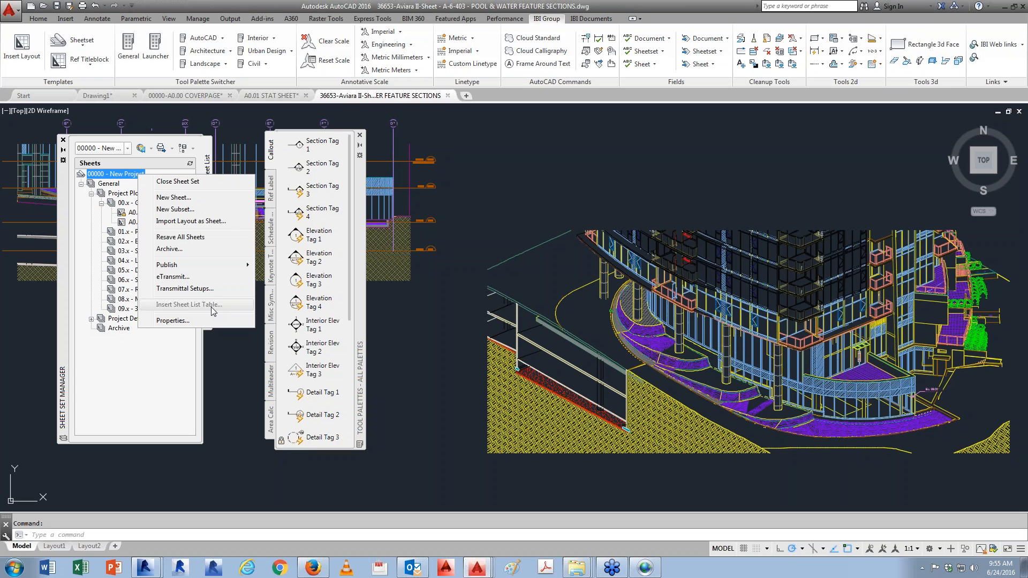
left_click(187, 96)
left_click(187, 96)
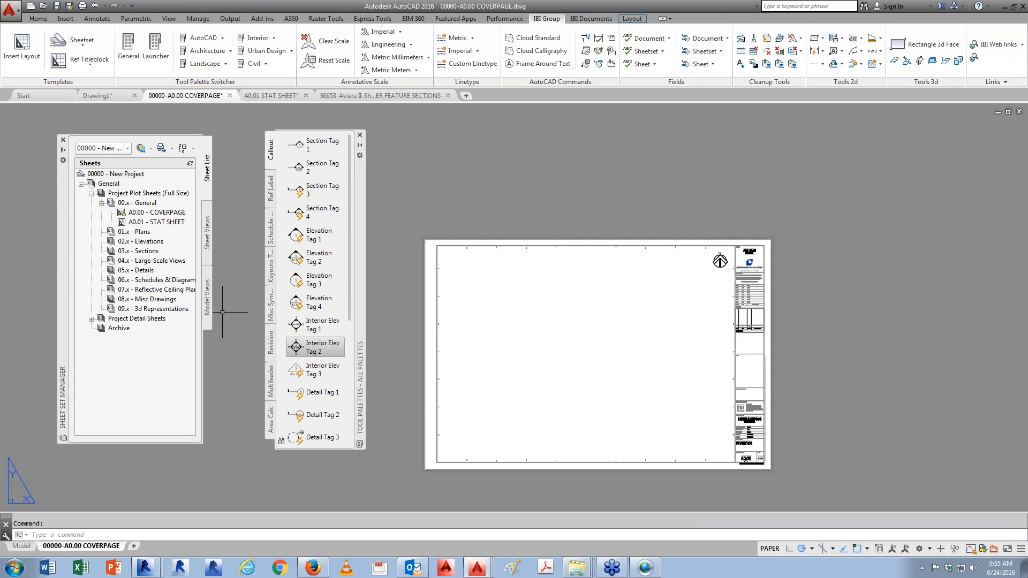
Step: Insert a Standard-style sheet list table for the Project Plot Sheets (Full Size) subset outside the coverpage and erase it
right_click(141, 194)
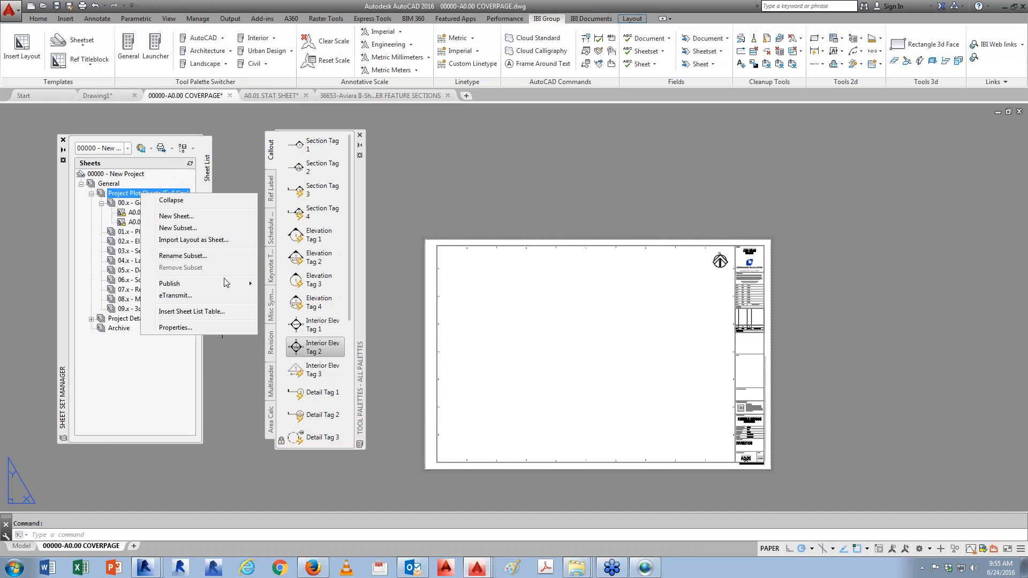
left_click(180, 312)
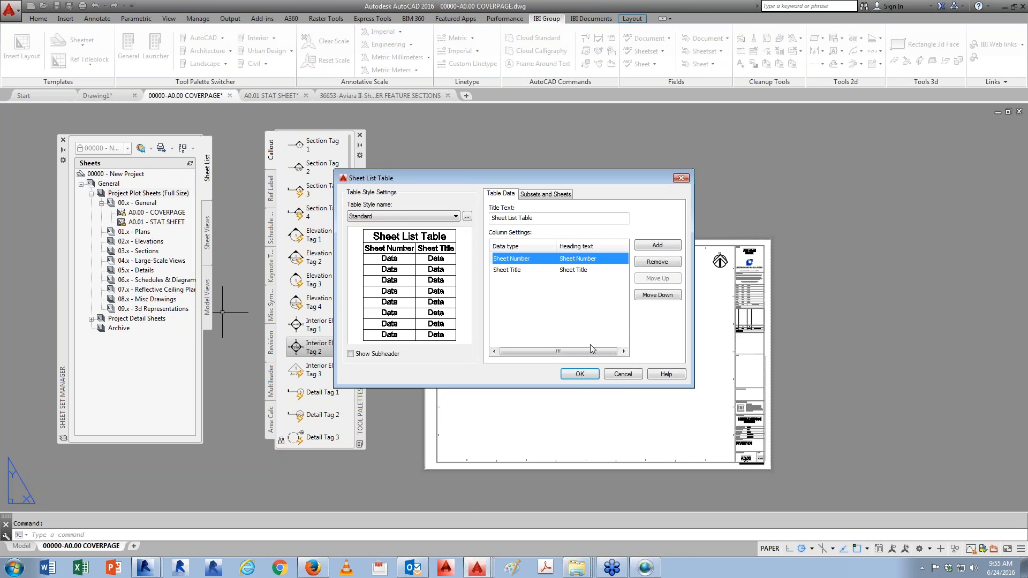
left_click(580, 374)
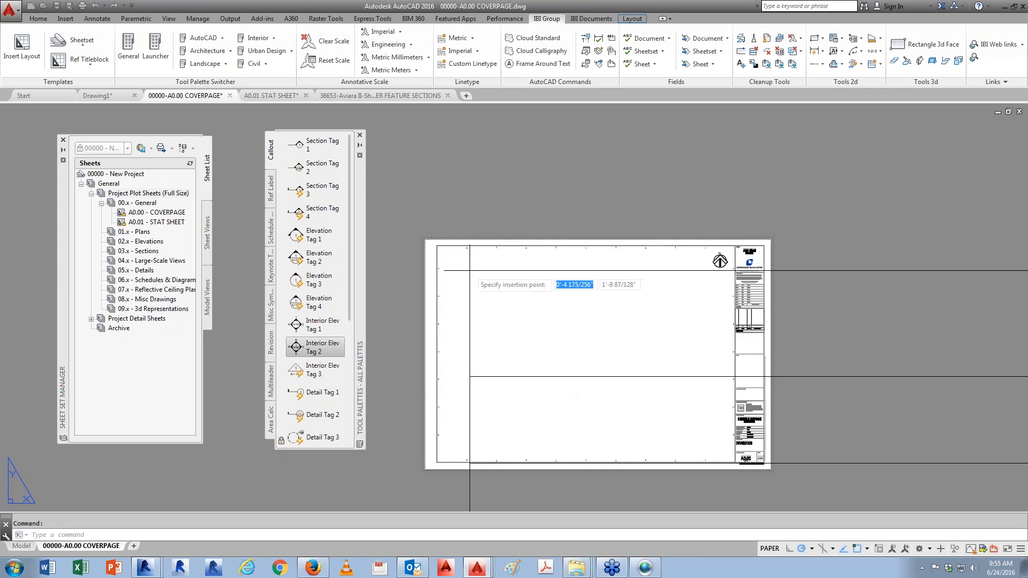
scroll(456, 263, "down", 6)
left_click(450, 310)
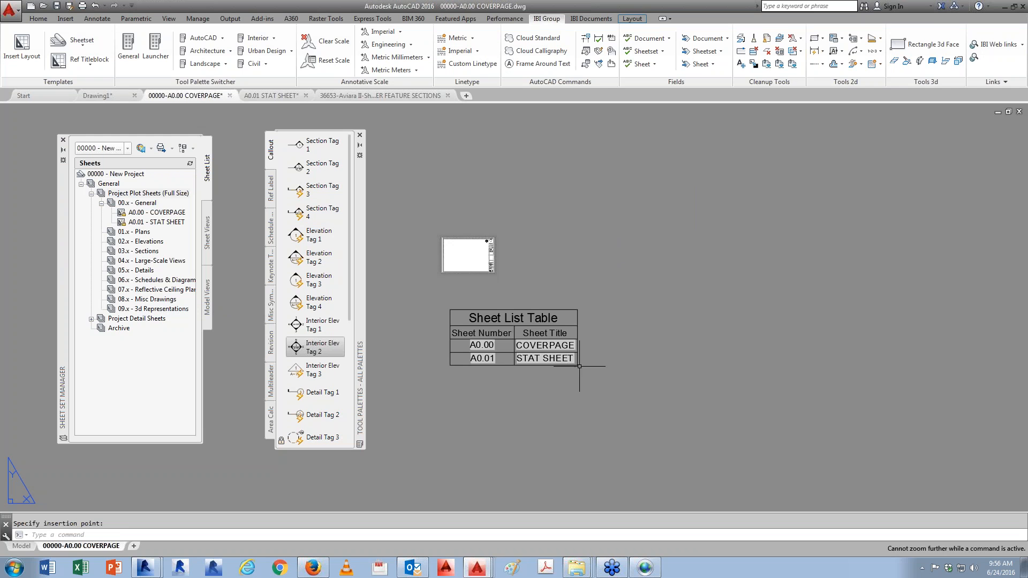
left_click(614, 386)
left_click(500, 335)
key("Delete")
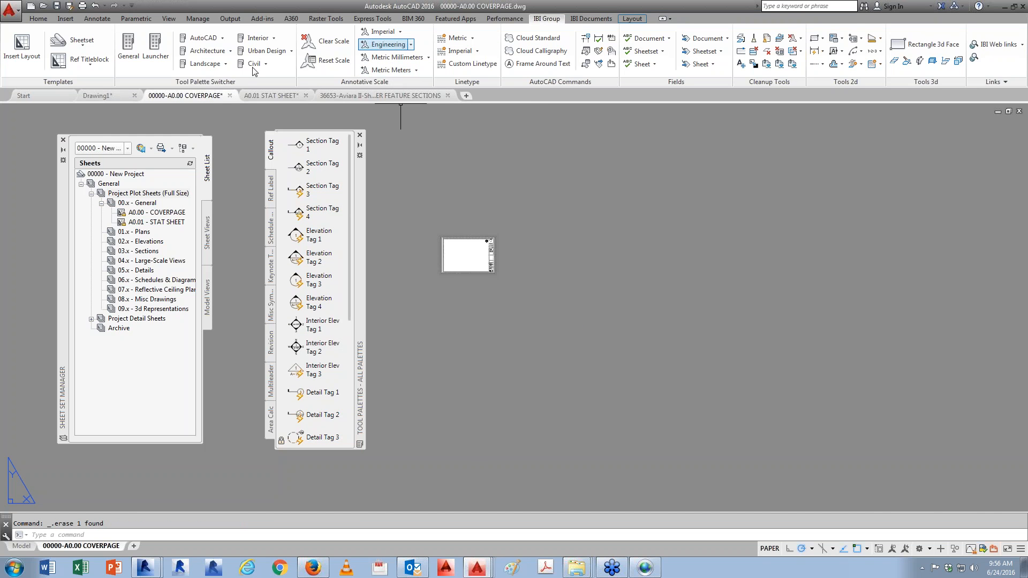
Step: Load the Architectural Imperial Standard palettes, place the Table 12" sample to bring in its table style, and erase the sample
left_click(217, 49)
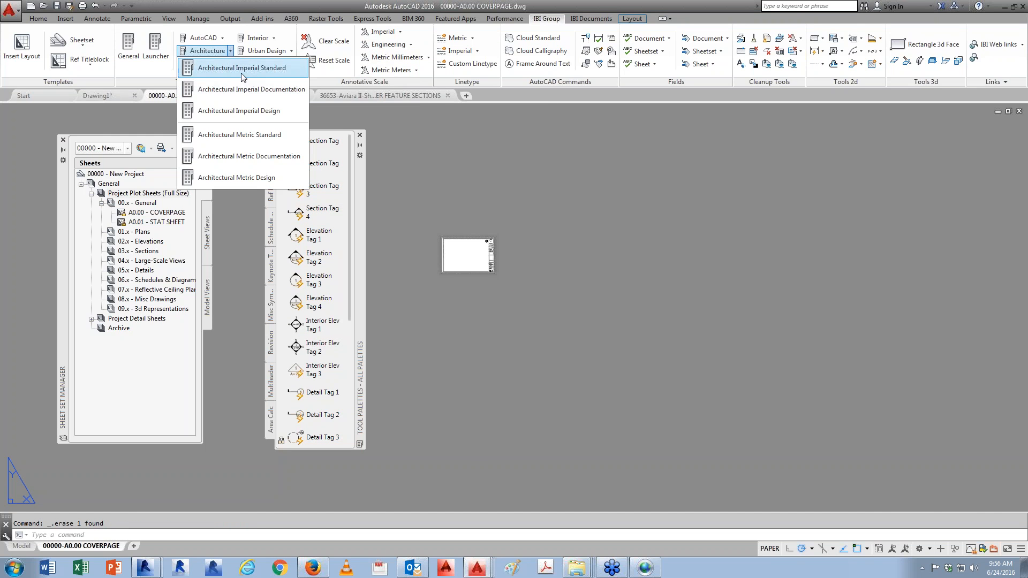
left_click(230, 69)
left_click(273, 407)
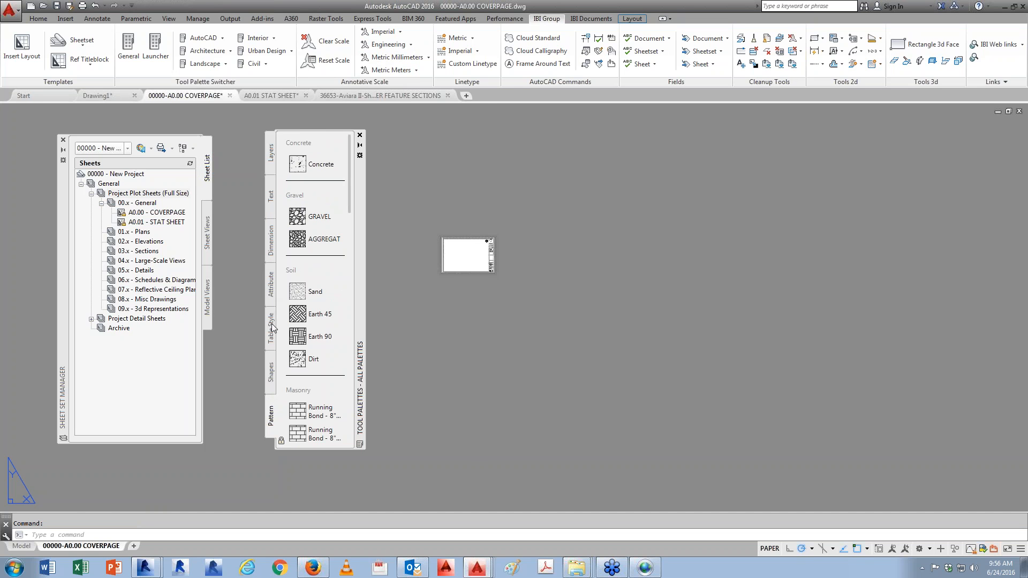
left_click(271, 324)
left_click(296, 148)
left_click(585, 185)
key("Delete")
middle_click_drag(600, 235, 701, 309)
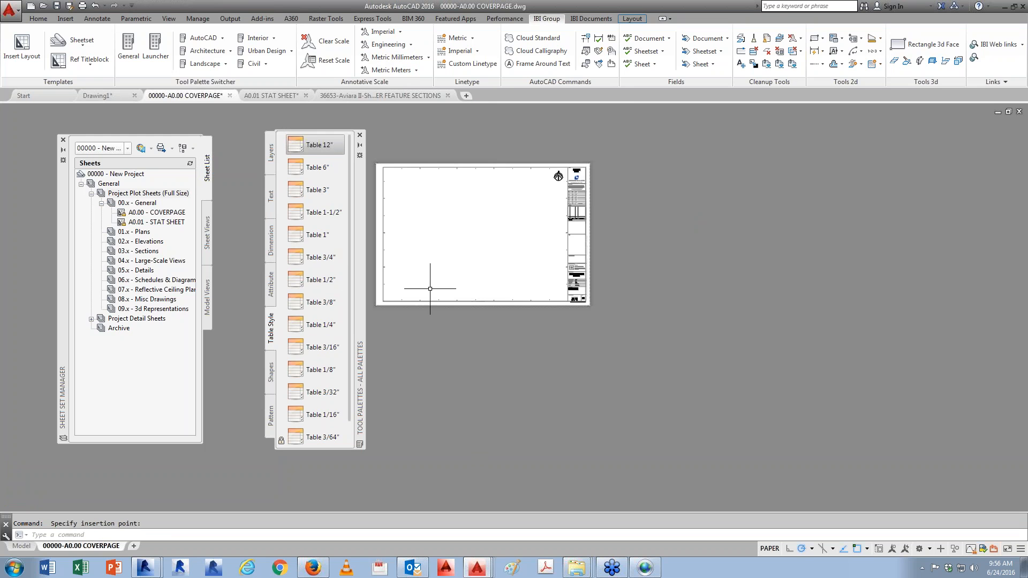
Step: Start a sheet list table for Project Plot Sheets (Full Size) with the I-Schedule-001 style and review its included subsets
right_click(142, 193)
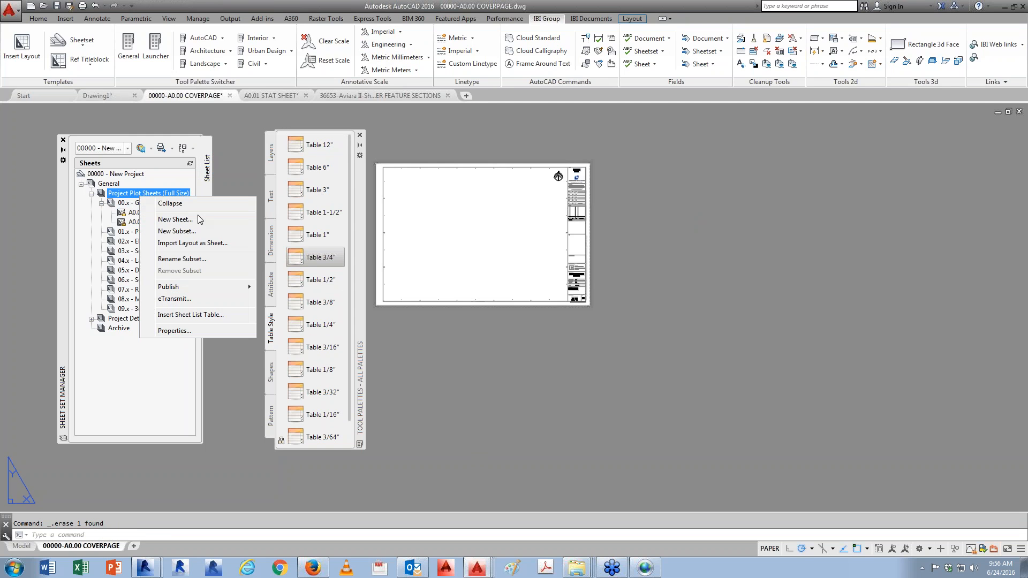
left_click(181, 314)
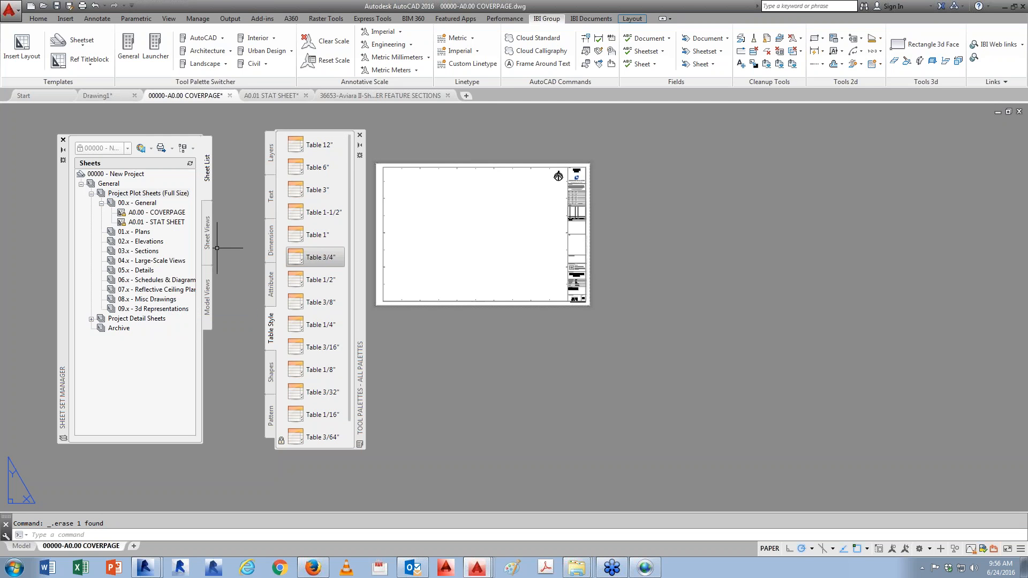
left_click(387, 216)
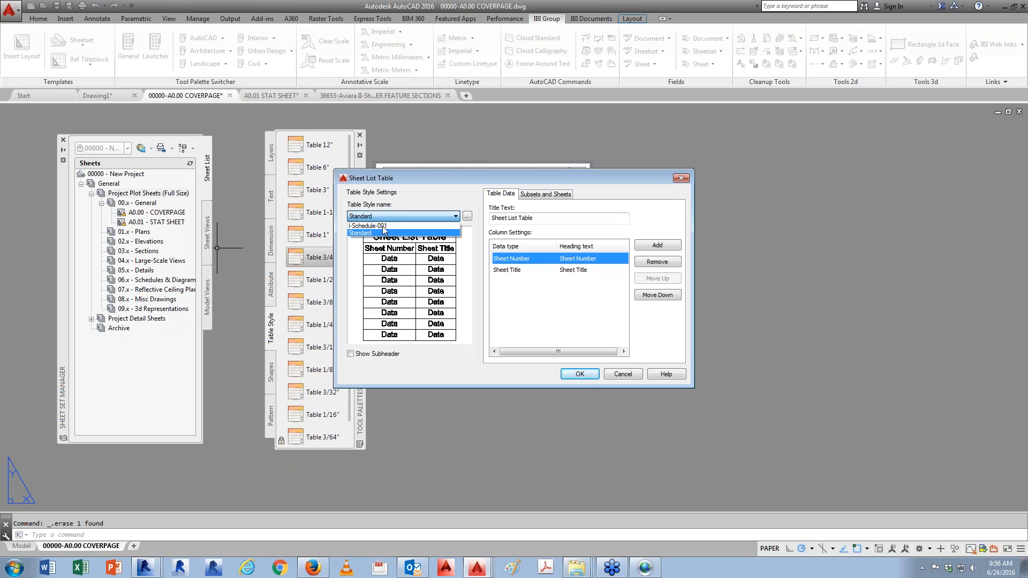
left_click(384, 227)
left_click(554, 194)
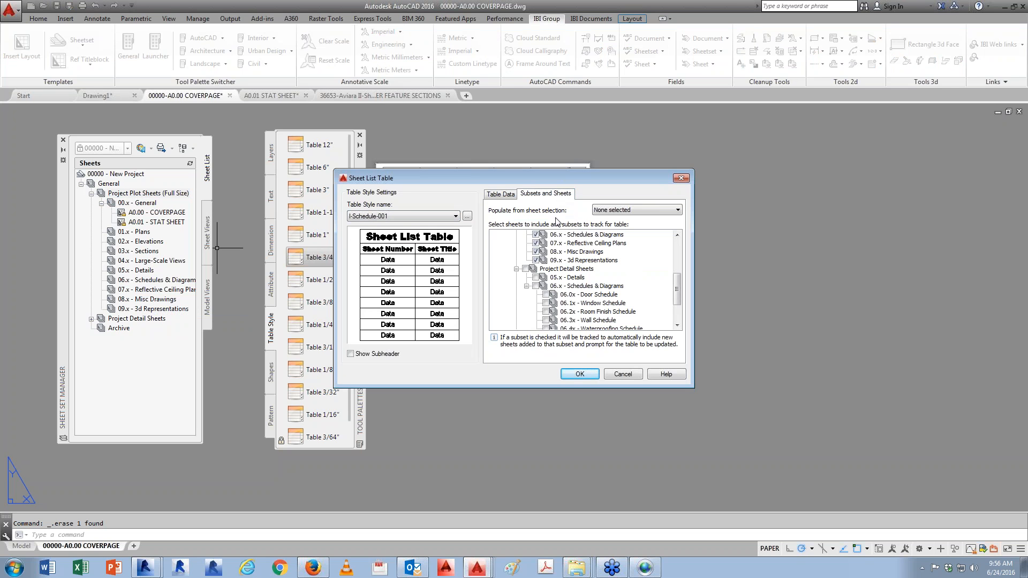
left_click_drag(677, 265, 676, 288)
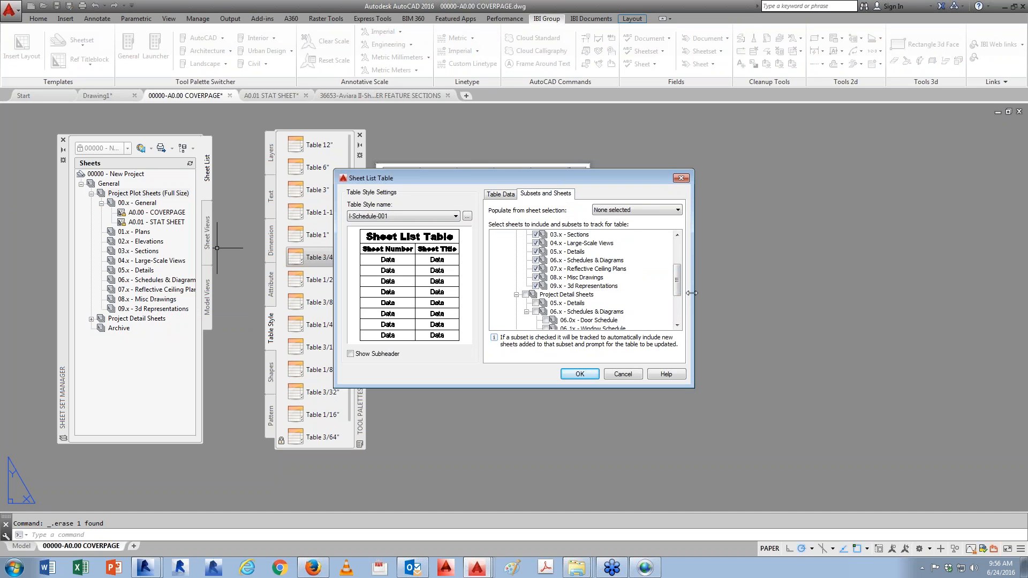
left_click_drag(677, 280, 679, 249)
left_click(509, 196)
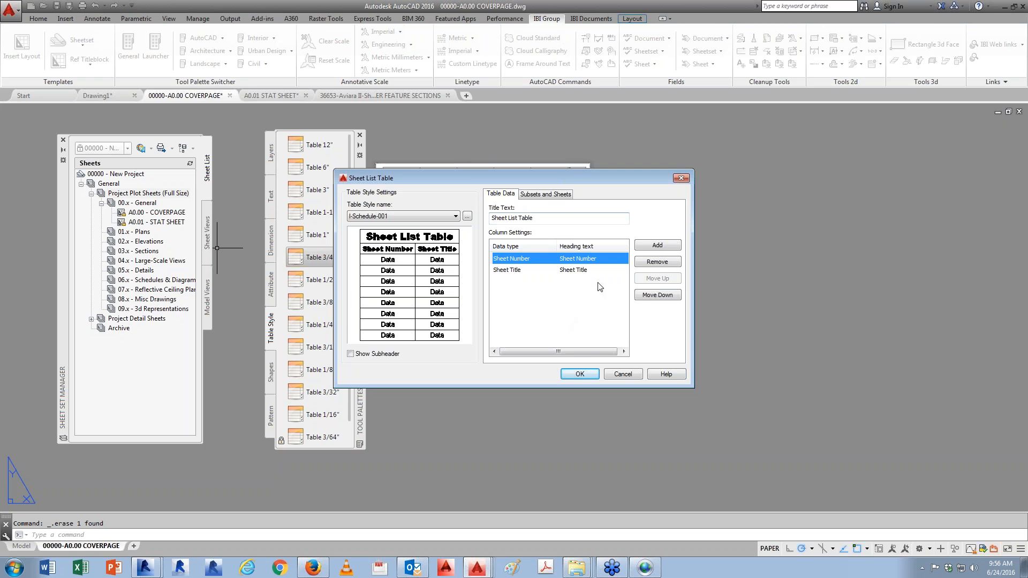
Step: Add a third column to the sheet list table and set its data type to Scale
left_click(656, 248)
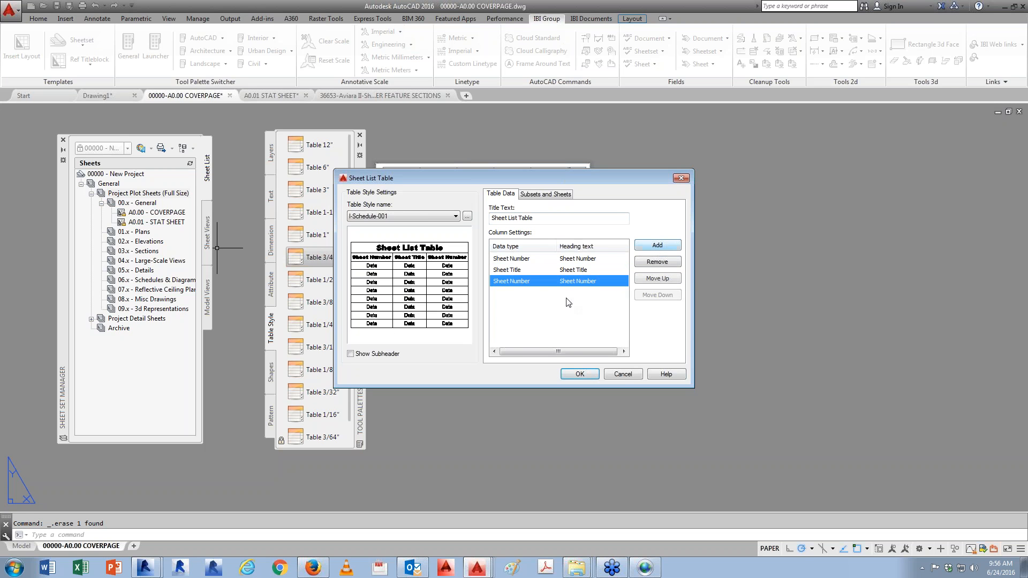
left_click(550, 281)
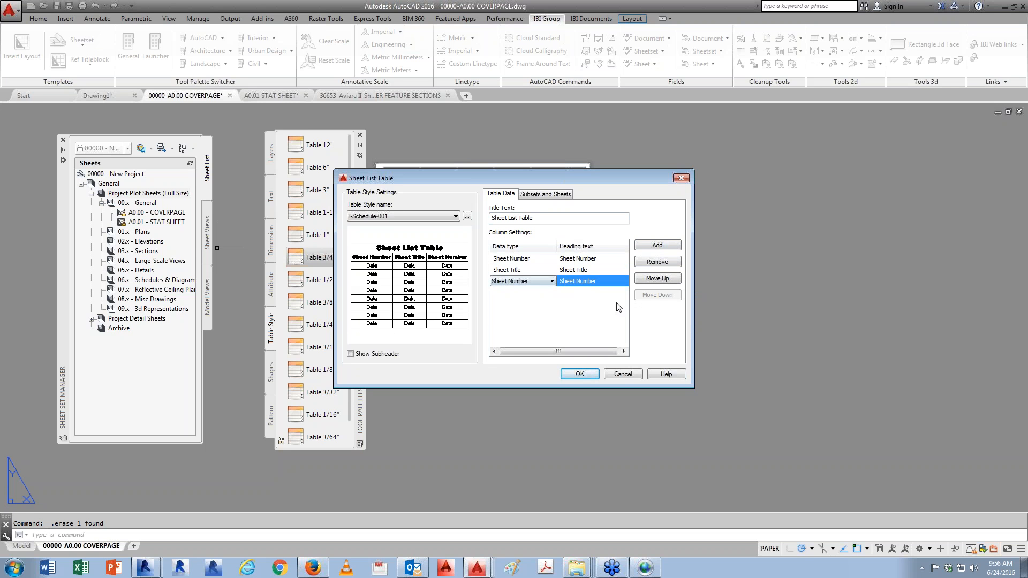
left_click(544, 281)
left_click_drag(624, 305, 631, 412)
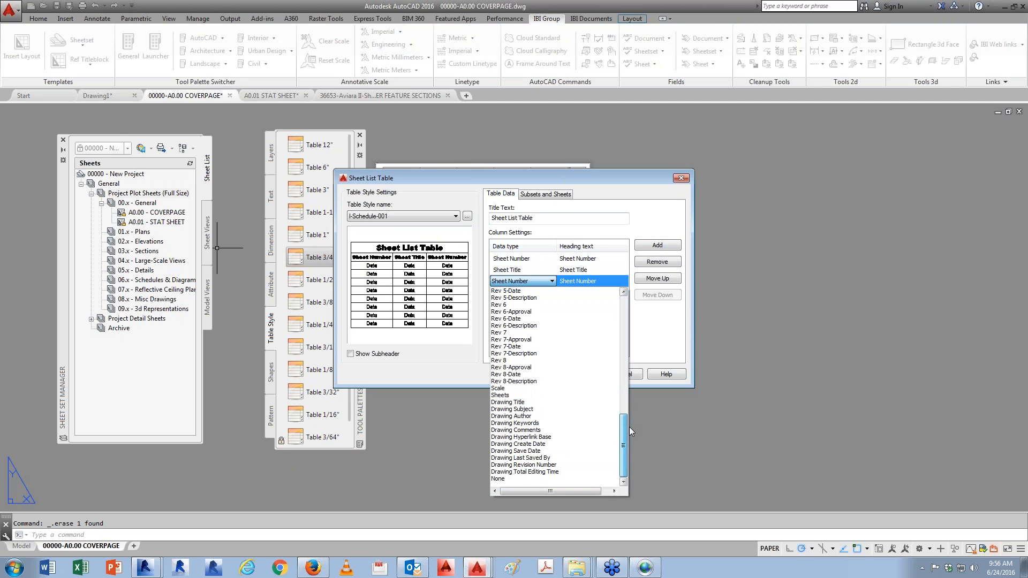
left_click(501, 390)
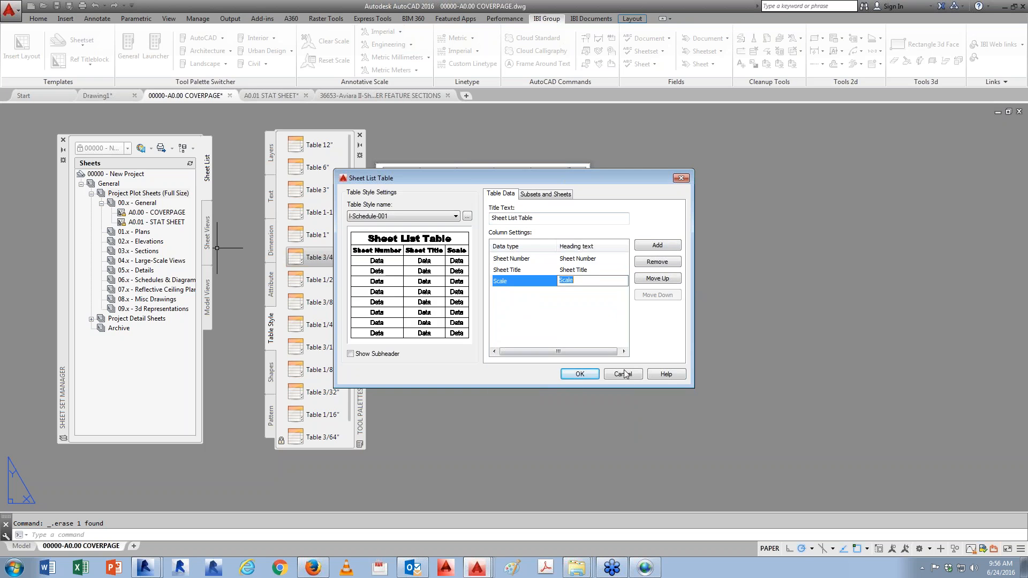
Step: Place the sheet list table in the upper-left area of the coverpage, near grid zone D1
left_click(583, 374)
scroll(551, 292, "up", 5)
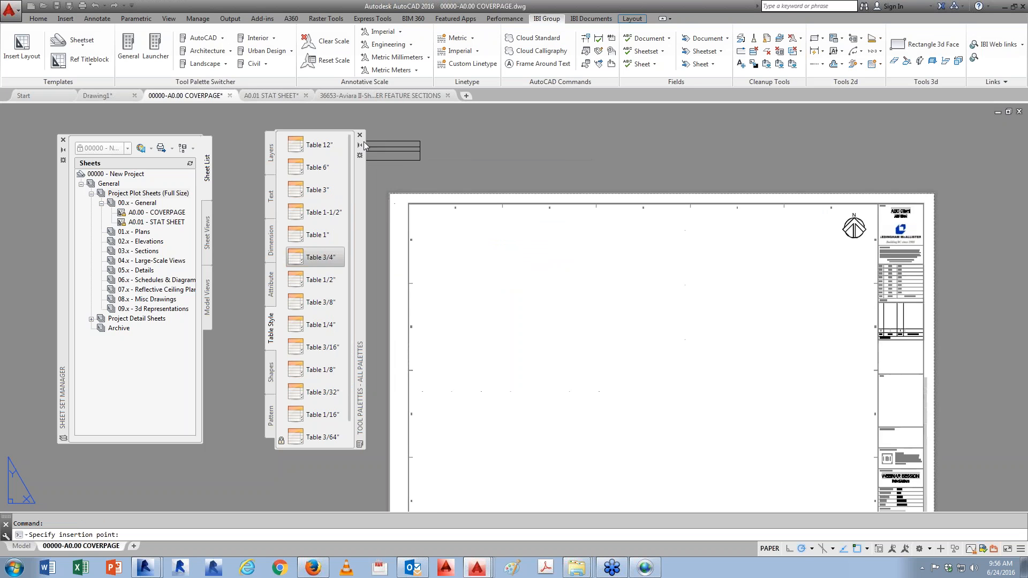
scroll(496, 332, "up", 4)
middle_click_drag(608, 325, 652, 319)
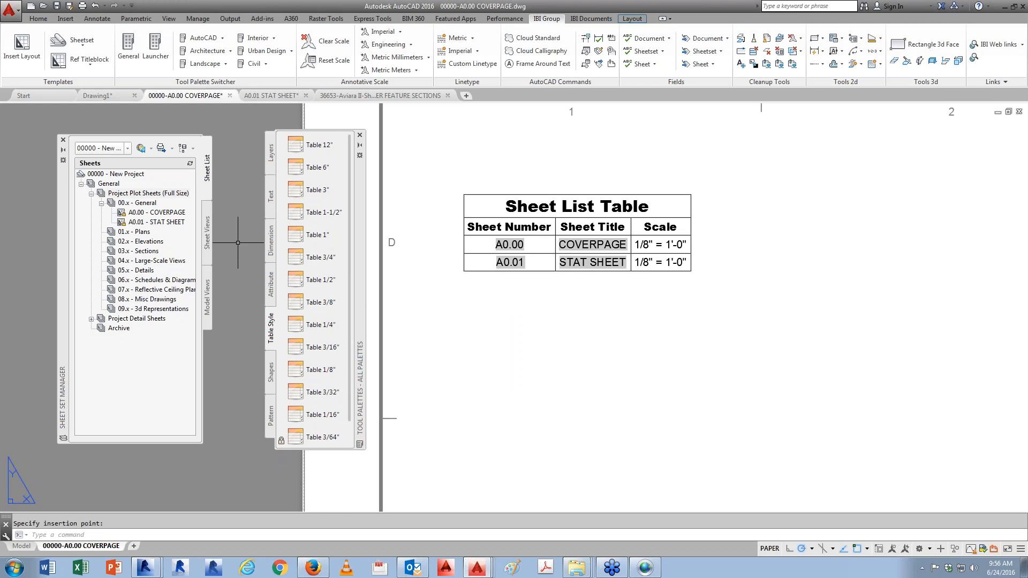
Step: Set the Scale property of sheet A0.00 - COVERPAGE to 1/4" = 1'-0"
right_click(171, 215)
left_click(204, 347)
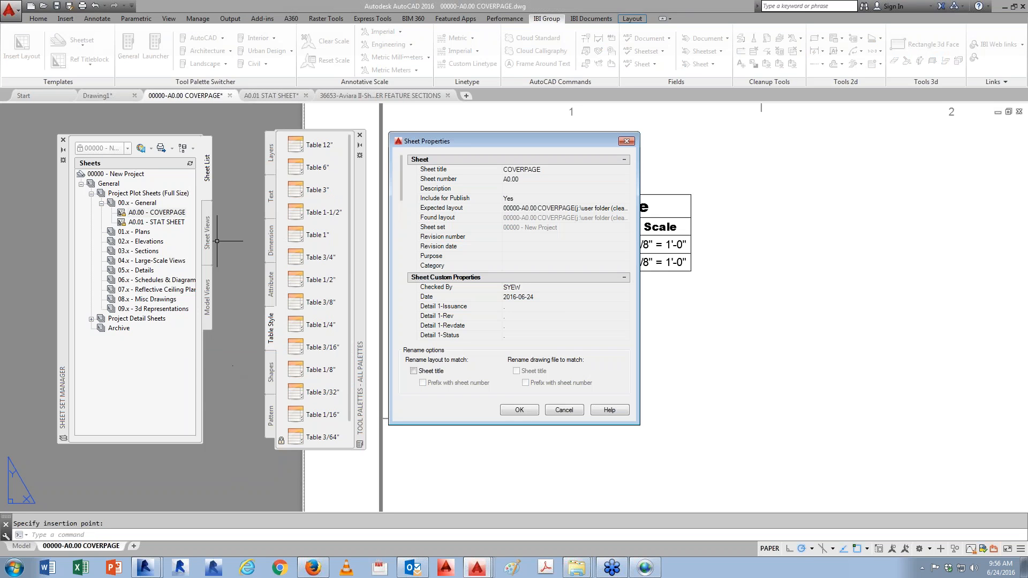
left_click_drag(401, 173, 454, 342)
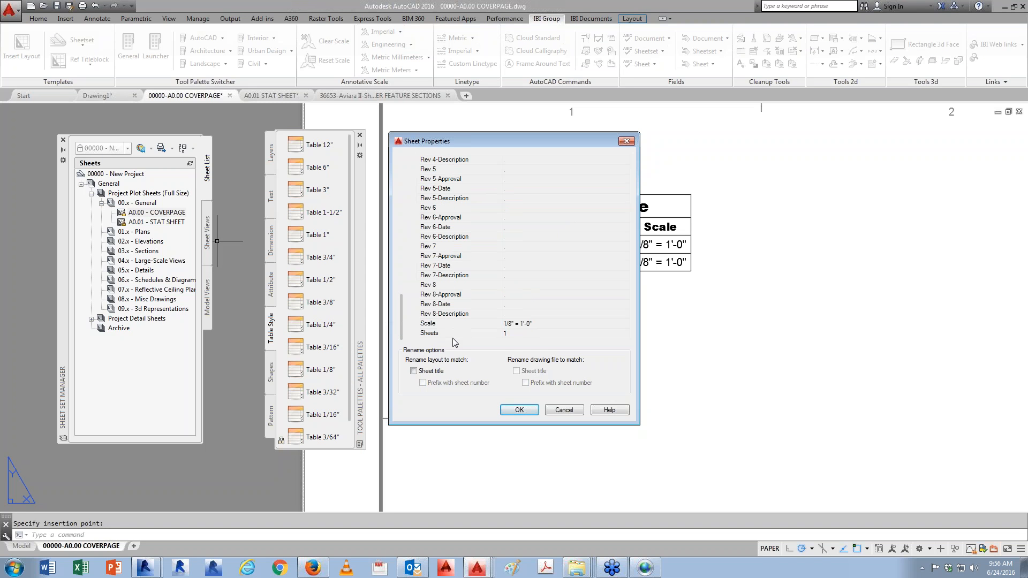
left_click(515, 324)
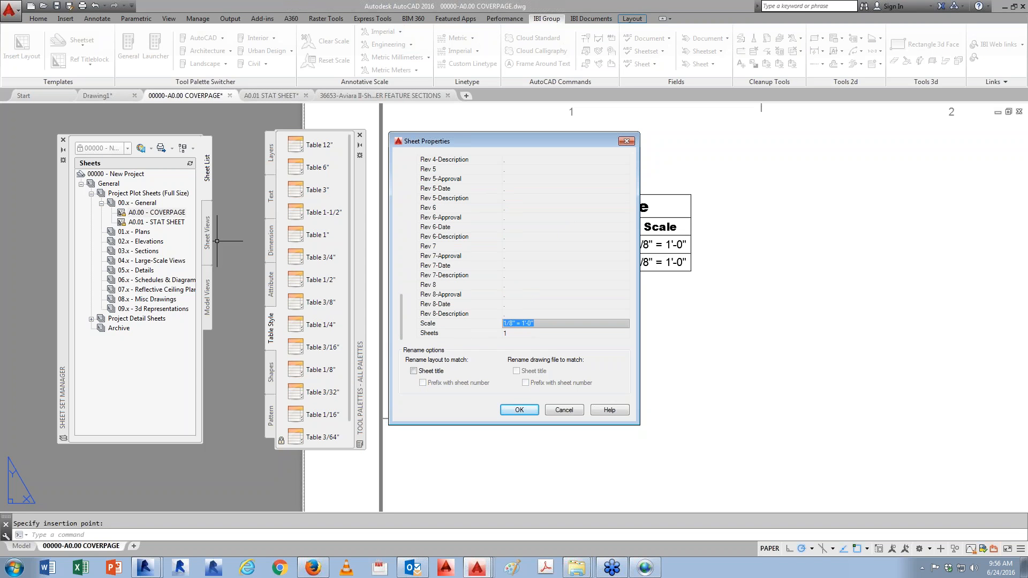
left_click(517, 410)
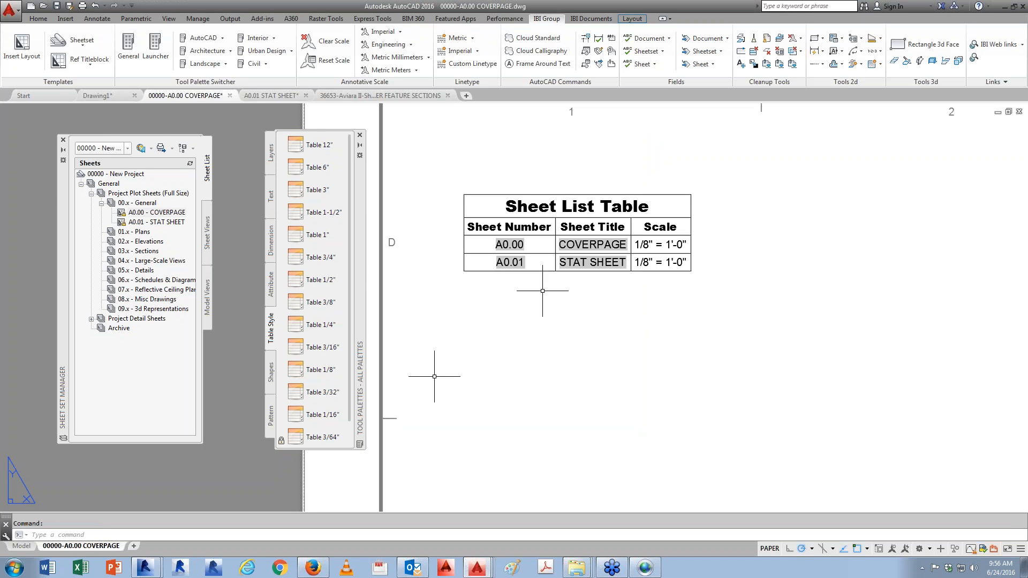
Step: Regenerate the layout with REGENALL and update the sheet list table's data links
type("rea")
key("Return")
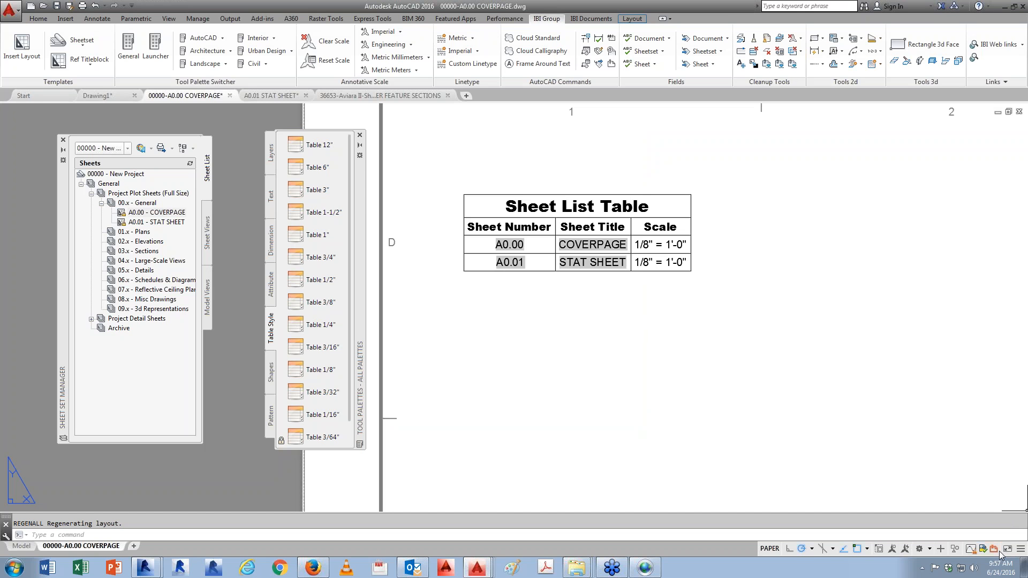
right_click(994, 550)
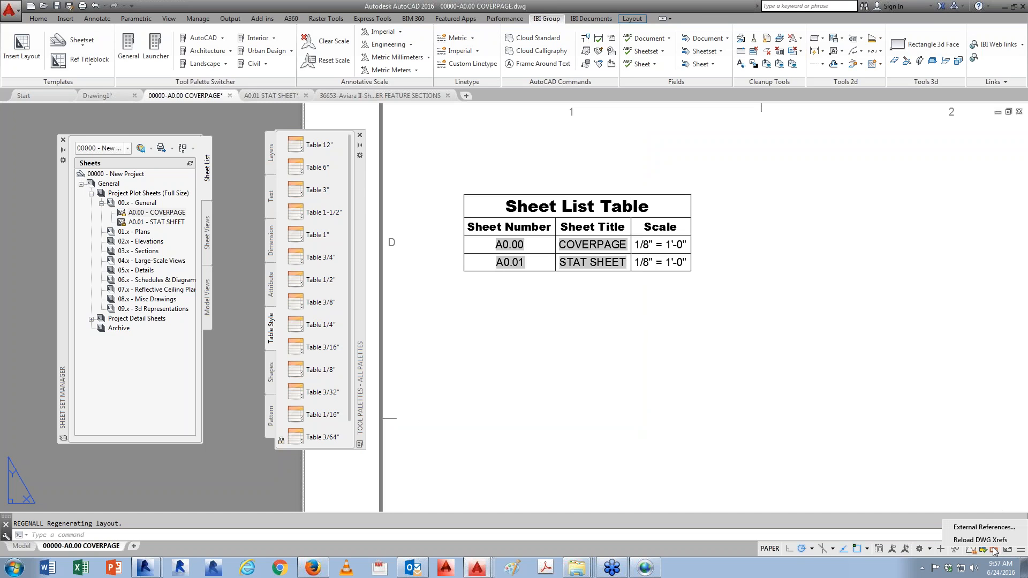
left_click(1011, 548)
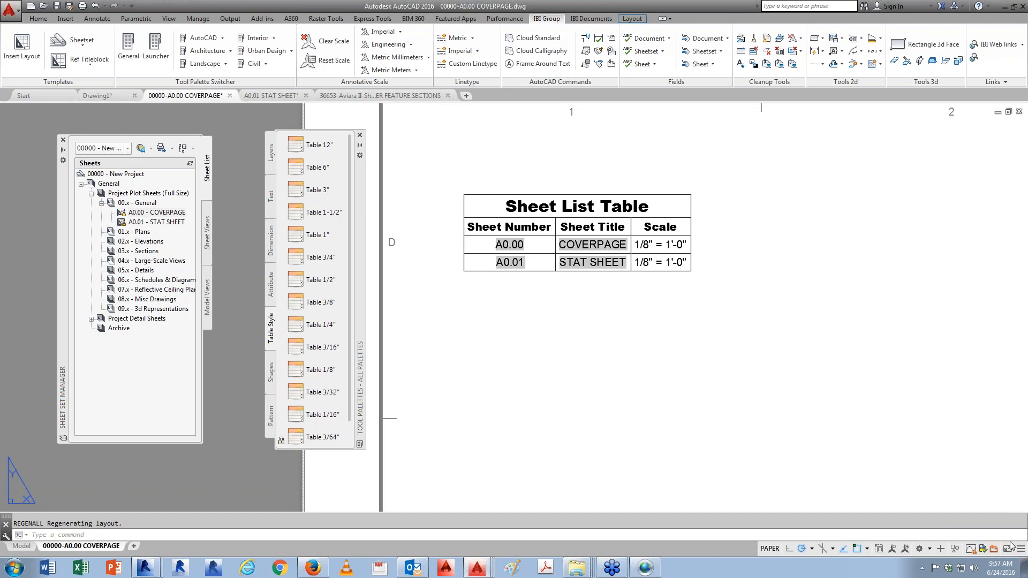
left_click_drag(586, 262, 631, 300)
right_click(621, 276)
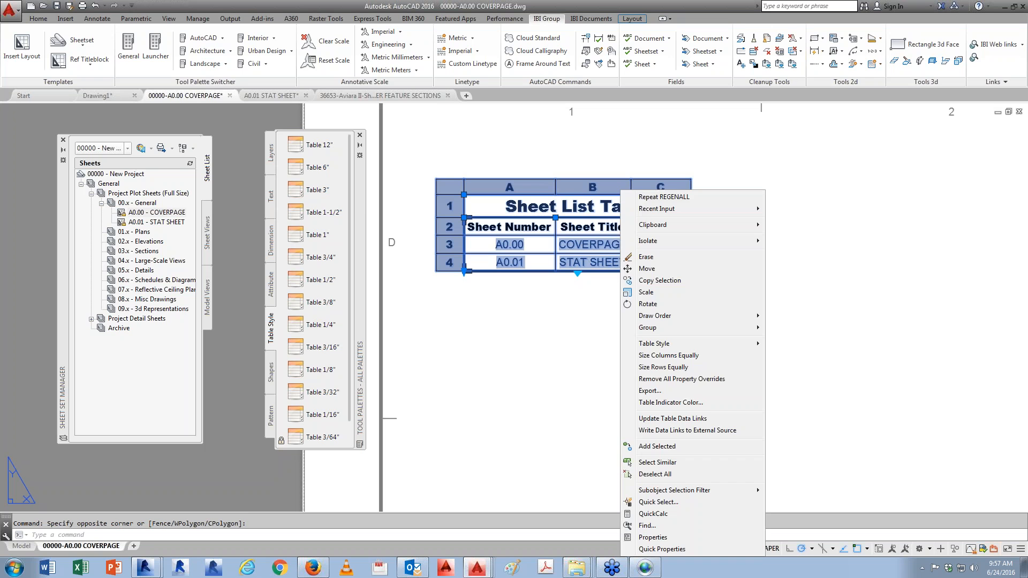
left_click(667, 419)
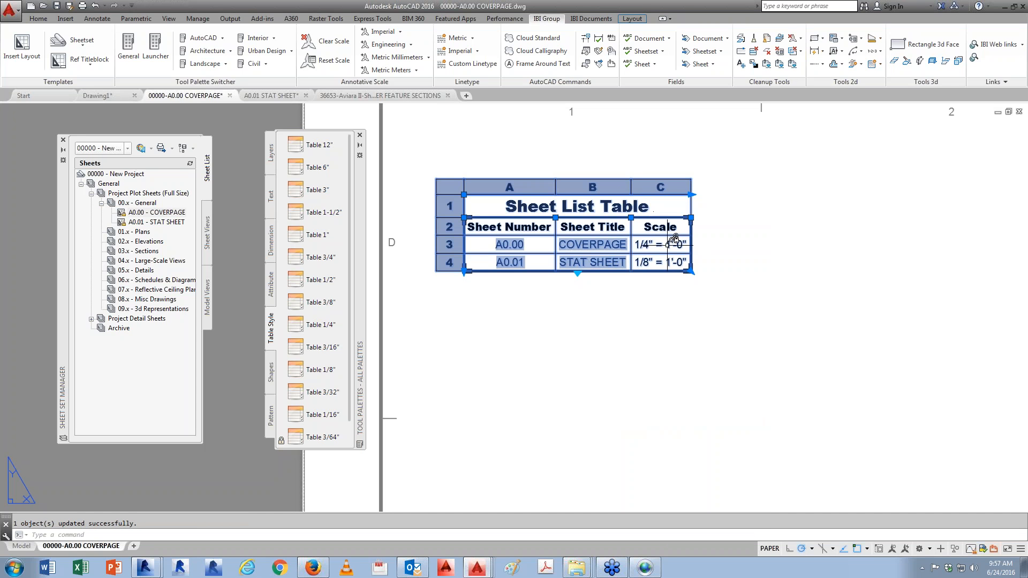
key("Escape")
Step: Create sheet A1.00 titled SITE PLAN in the 01.x - Plans subset with the file name 00000-A1.00 SITE PLAN
right_click(132, 233)
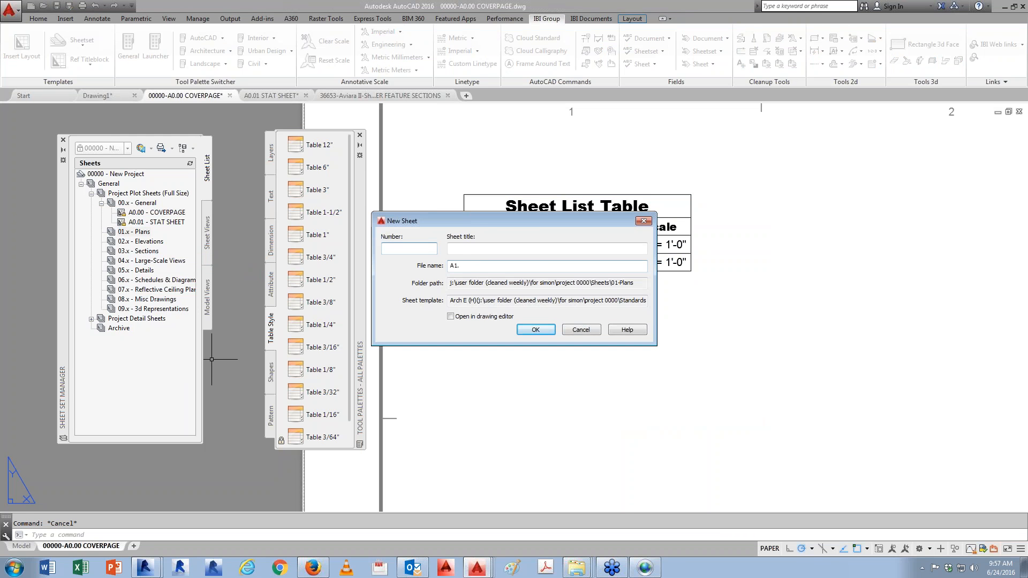
type("SITE PLAN")
left_click(450, 266)
type("00000-")
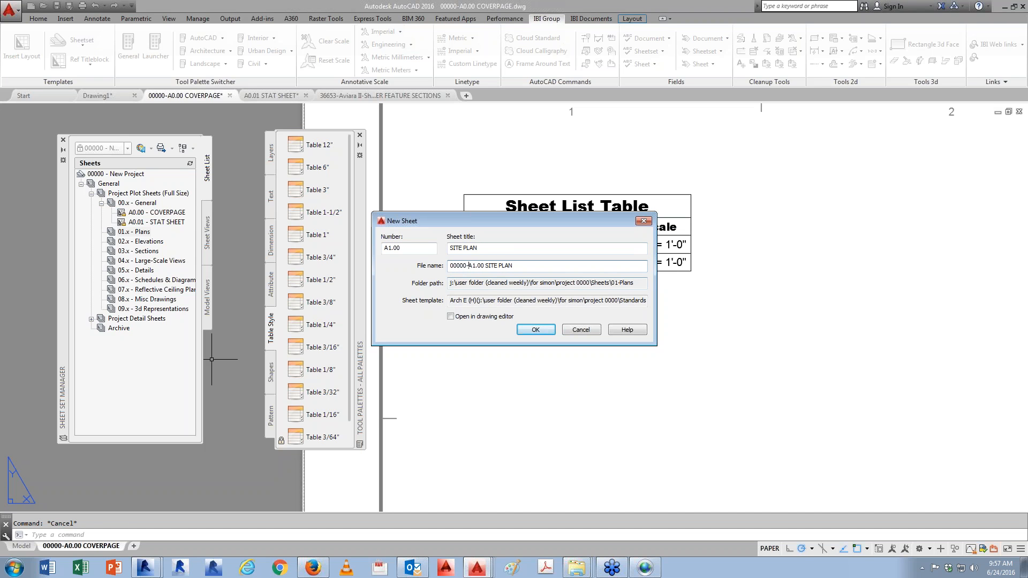
left_click(535, 329)
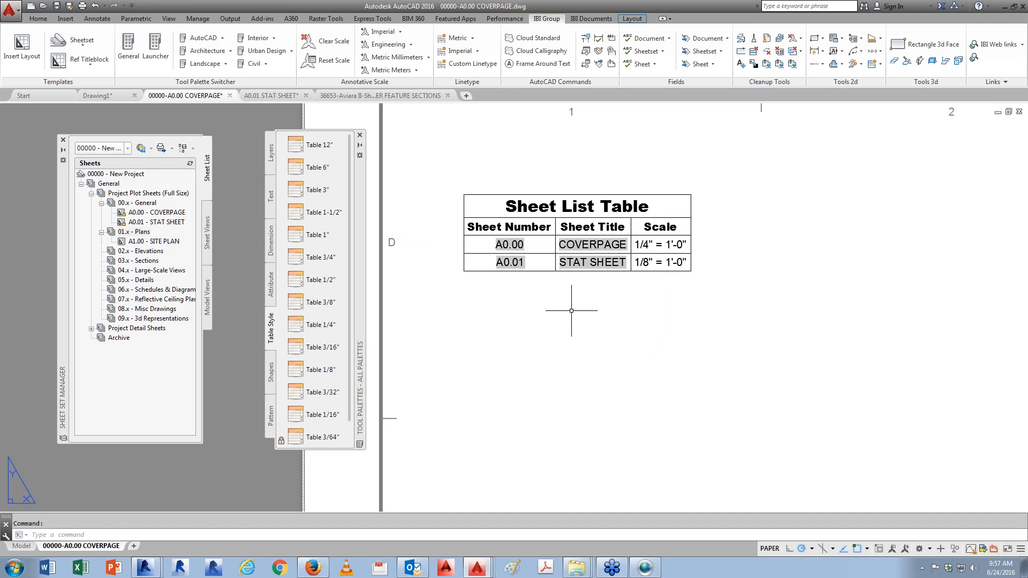
Step: Update the sheet list table's data links to include the A1.00 SITE PLAN sheet
left_click_drag(732, 307, 625, 247)
right_click(626, 248)
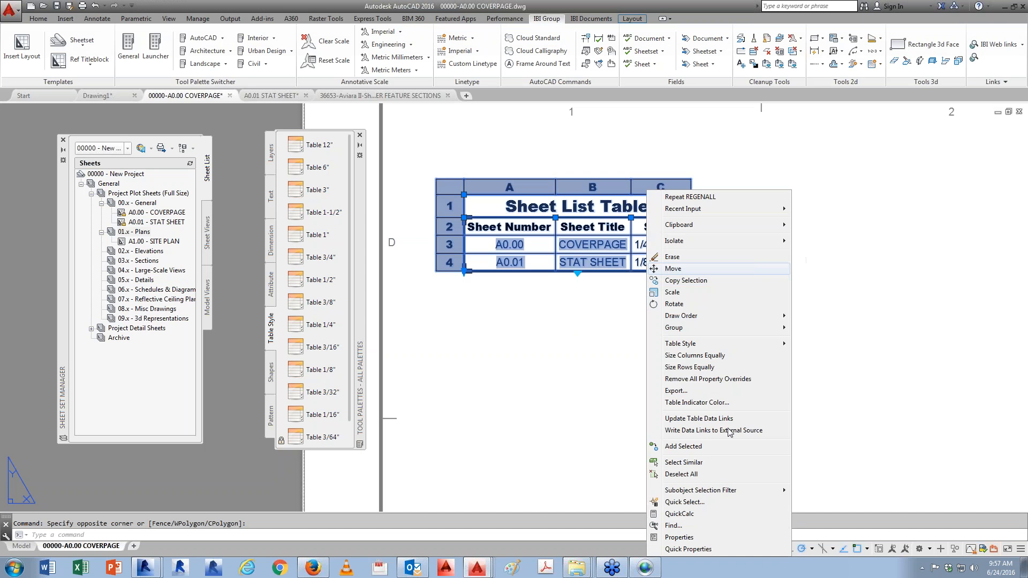
left_click(696, 418)
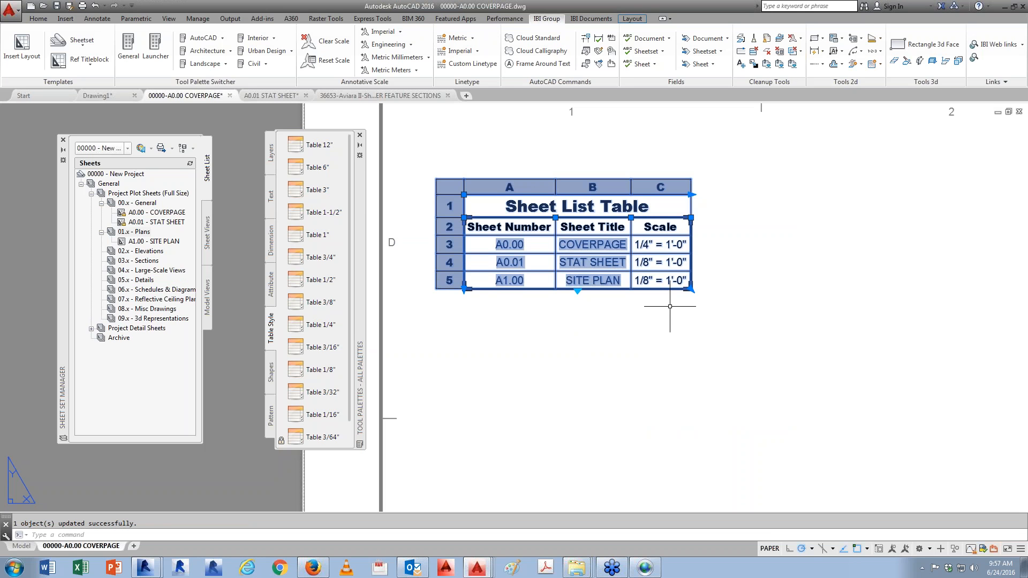
key("Escape")
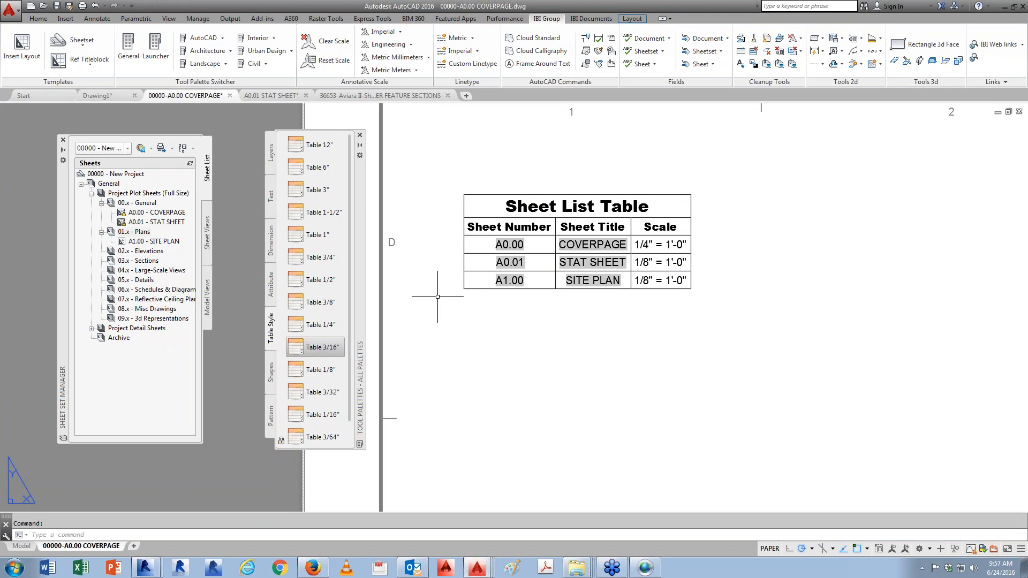
Step: Compare the Scale entry in the coverpage's title block with the Scale column of the sheet list table
left_click_drag(359, 266, 343, 268)
middle_click_drag(617, 357, 451, 210)
scroll(452, 208, "down", 4)
scroll(797, 352, "up", 3)
scroll(502, 357, "up", 2)
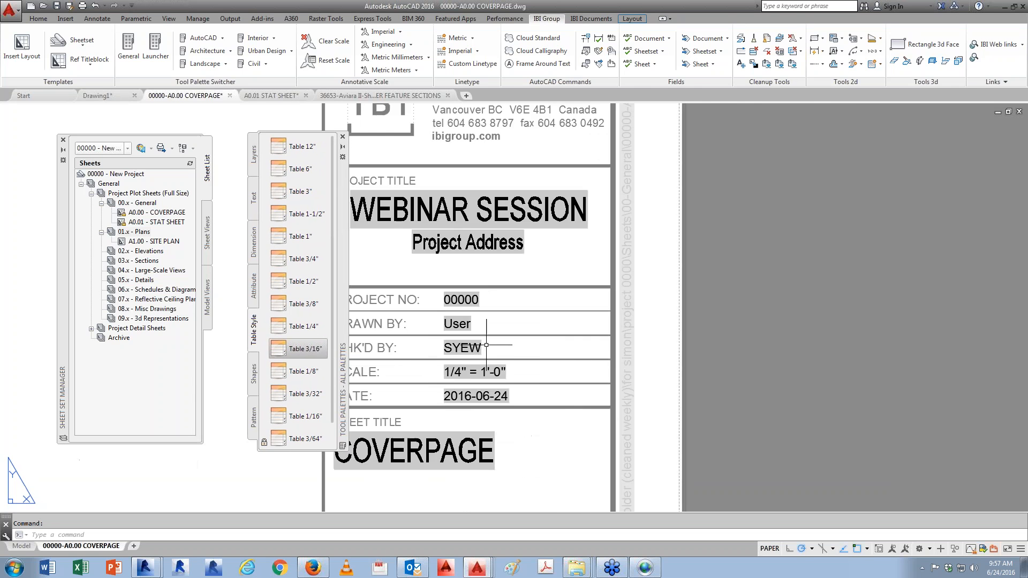
scroll(696, 400, "down", 4)
middle_click_drag(359, 228, 603, 374)
scroll(455, 272, "up", 2)
scroll(491, 276, "up", 2)
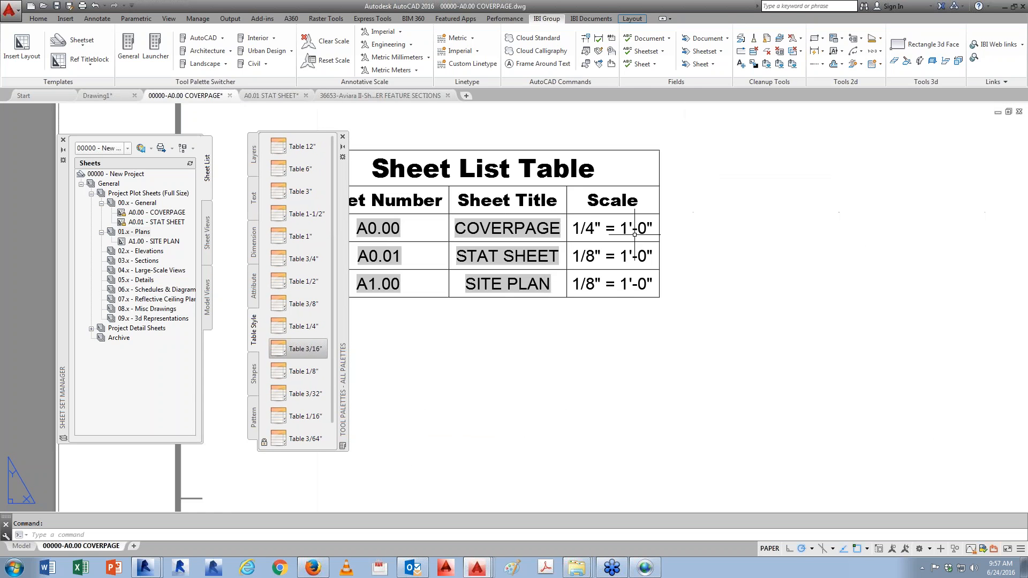
scroll(437, 178, "down", 1)
scroll(437, 177, "down", 3)
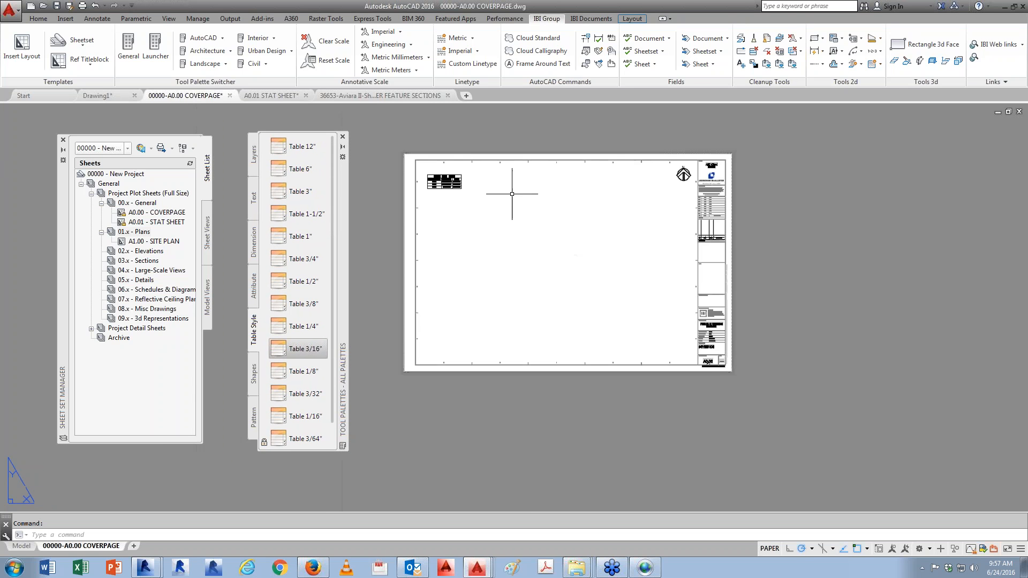
scroll(696, 278, "up", 5)
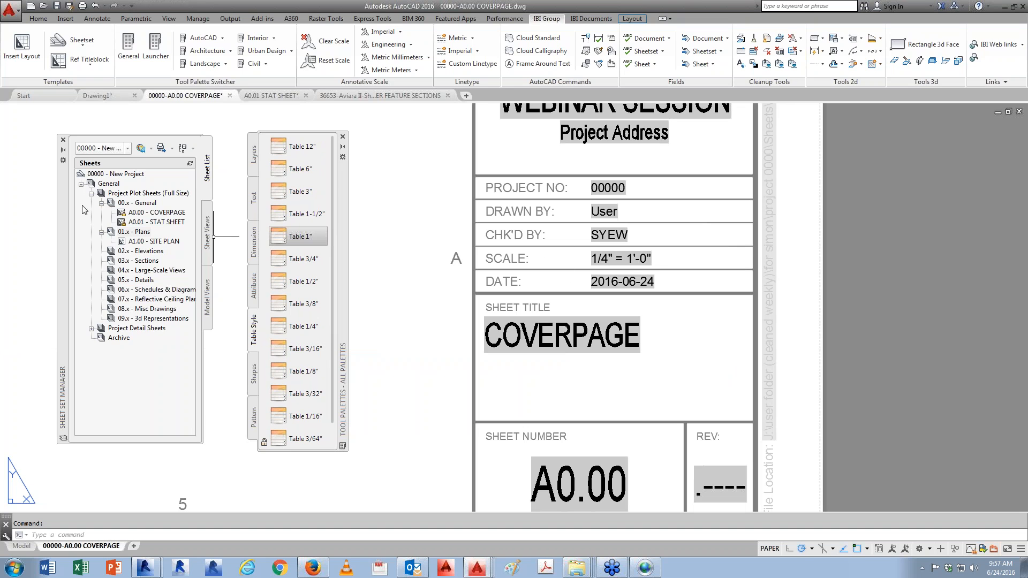
Step: Set the Scale property of sheet A0.00 - COVERPAGE to NTS and regenerate the layout
right_click(158, 214)
left_click(210, 347)
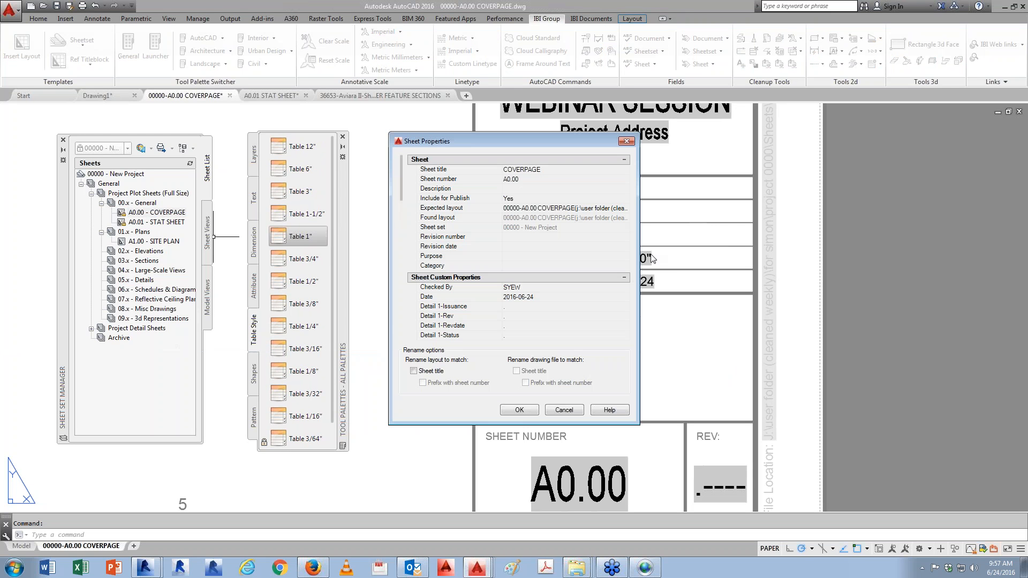
left_click_drag(401, 168, 391, 316)
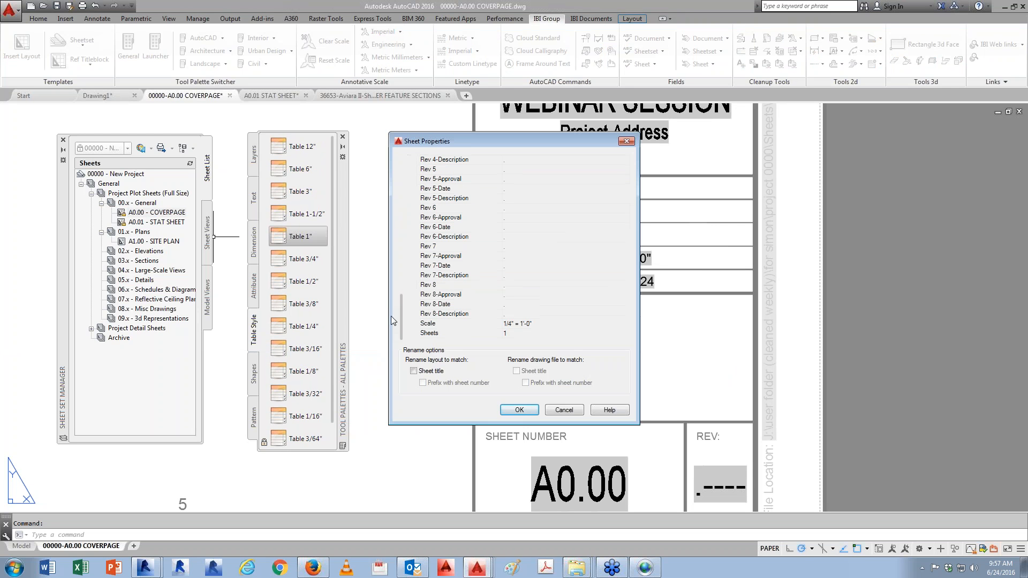
left_click(520, 323)
type("NTS")
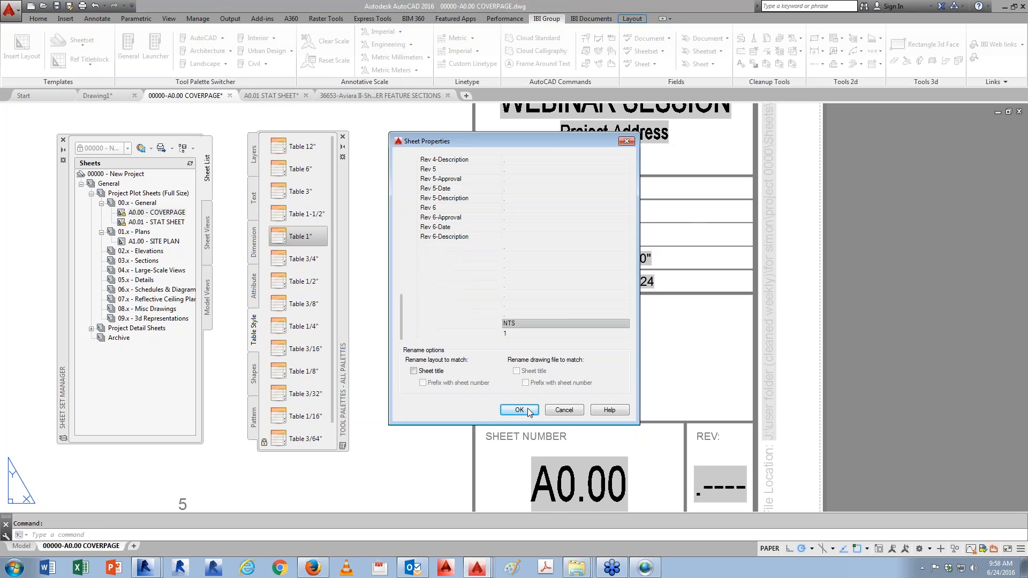
left_click(526, 411)
left_click(526, 411)
key("Escape")
type("rea")
key("Return")
Step: Update the sheet list table's data links to bring in the coverpage's NTS scale
scroll(647, 298, "down", 6)
middle_click_drag(458, 229, 508, 362)
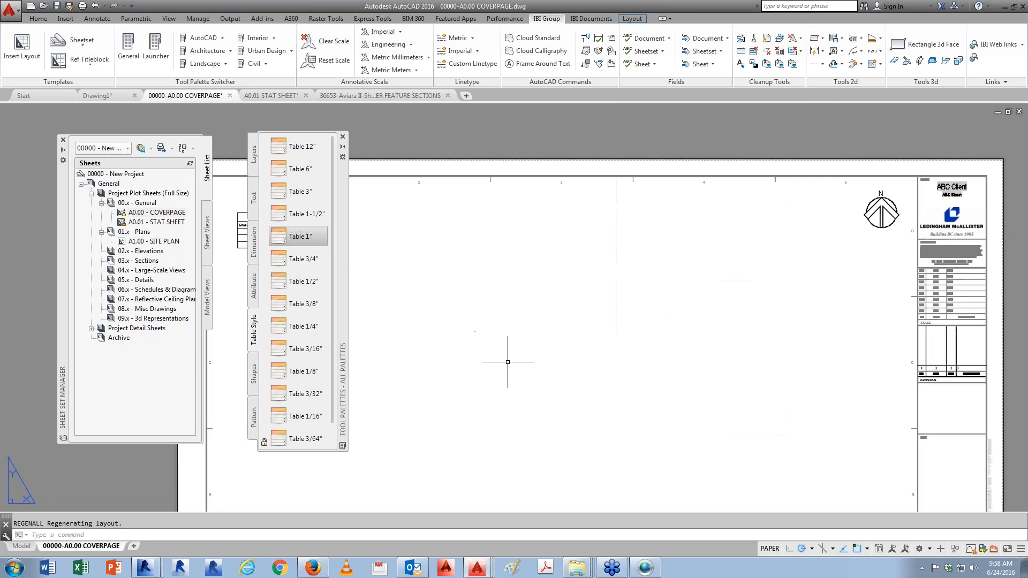
scroll(568, 342, "up", 5)
left_click_drag(720, 432, 596, 334)
right_click(653, 378)
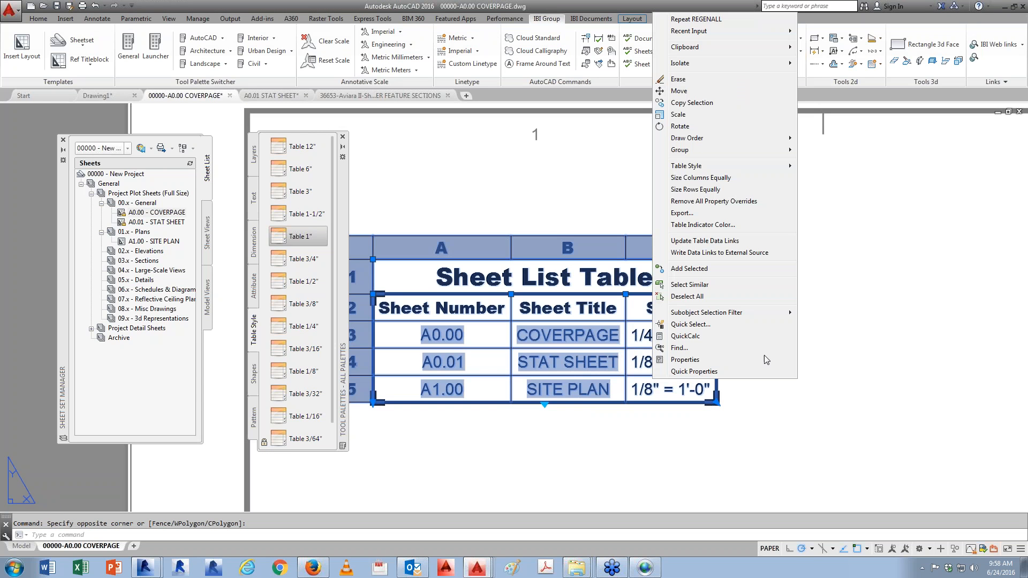
left_click(711, 242)
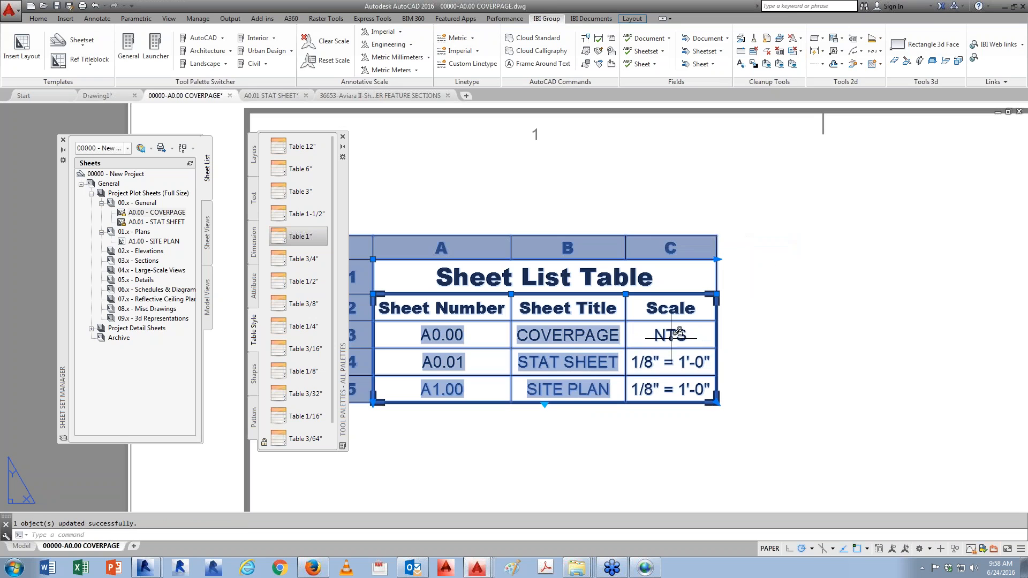
key("Escape")
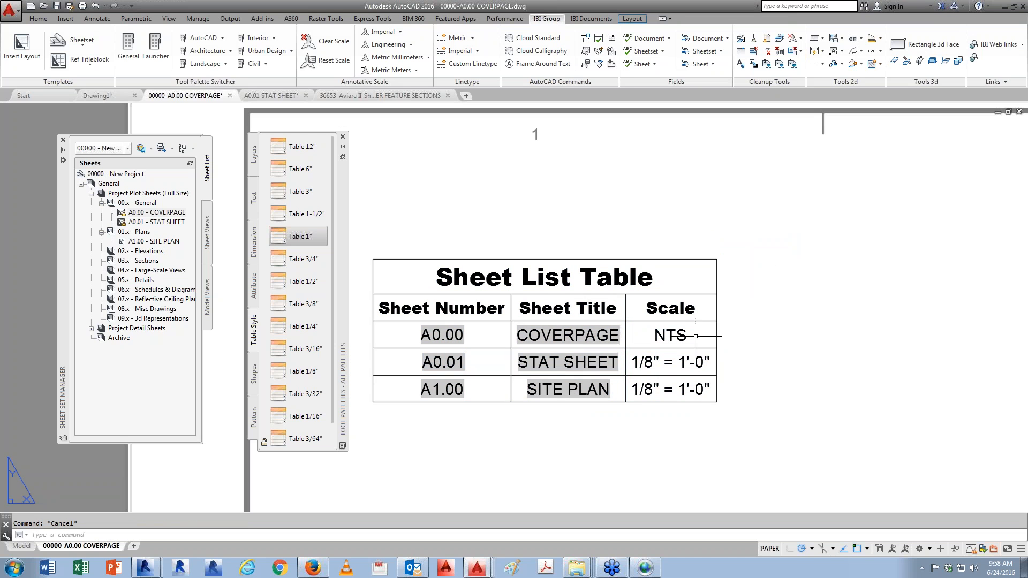
scroll(568, 268, "down", 6)
scroll(705, 255, "up", 1)
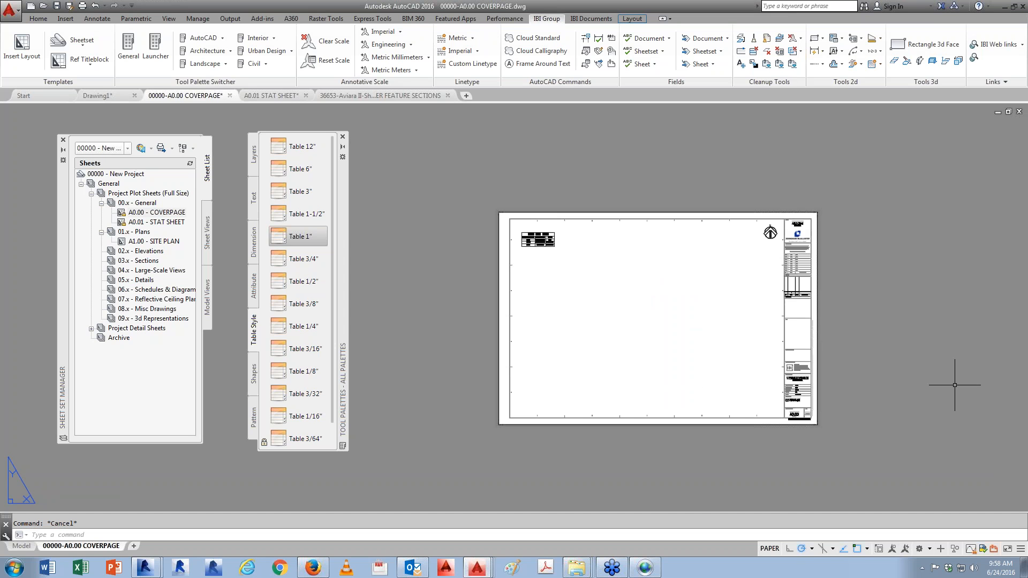
Step: Open the IBI Sheetset Templates (Imperial CTB) template from the Standards > Template folder of the project's model view locations
left_click(210, 305)
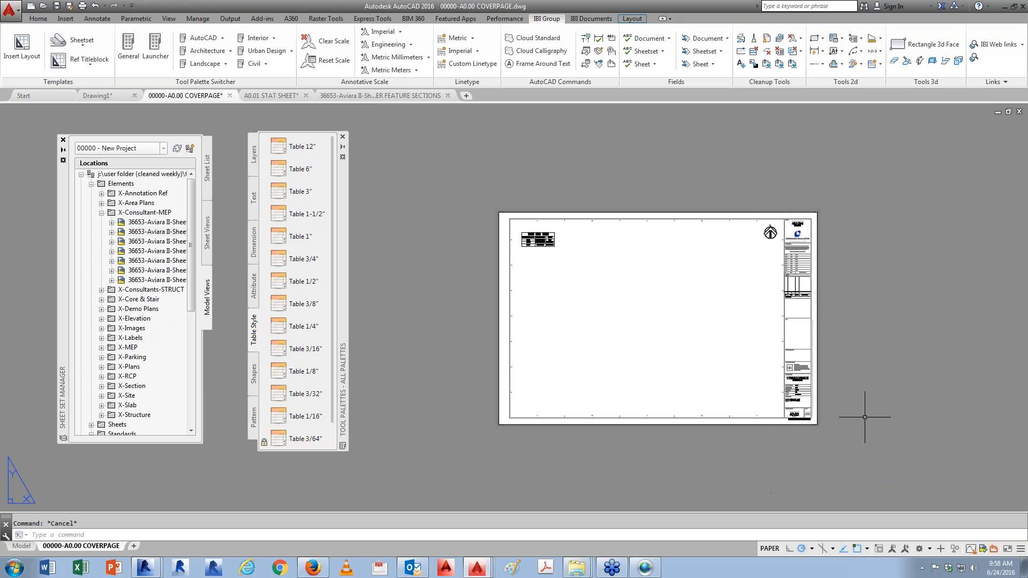
scroll(187, 319, "down", 6)
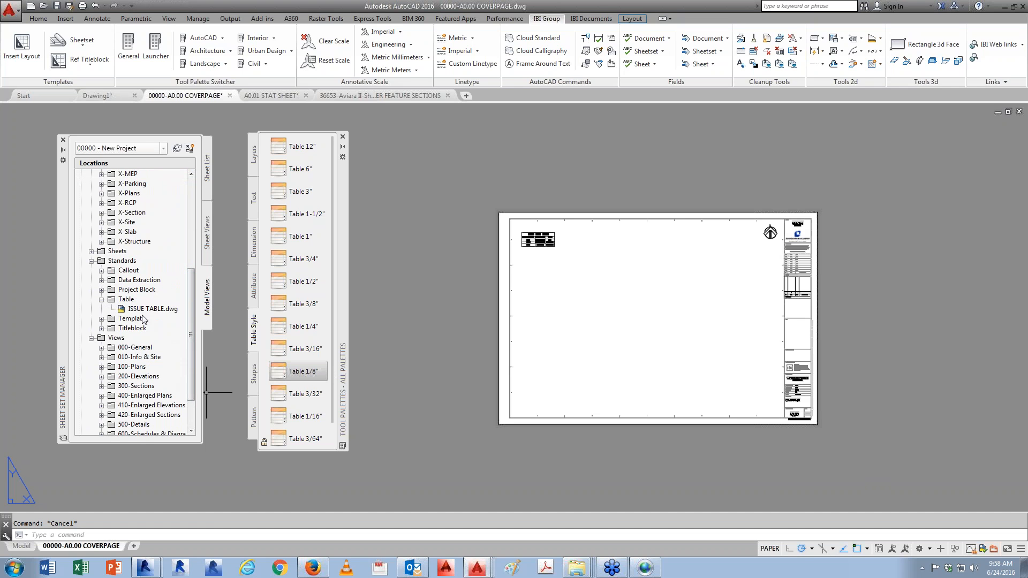
double_click(132, 320)
double_click(173, 329)
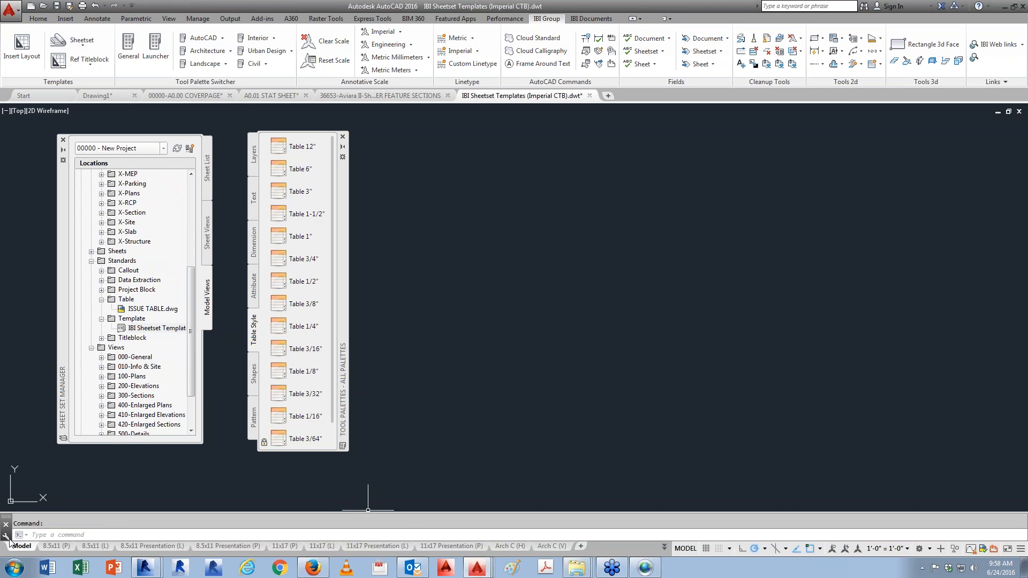
Step: Look through the template's sheet size layouts, including Arch C (H), Arch D (H) and Arch E1 (Presentation)
mouse_move(550, 547)
left_click(508, 547)
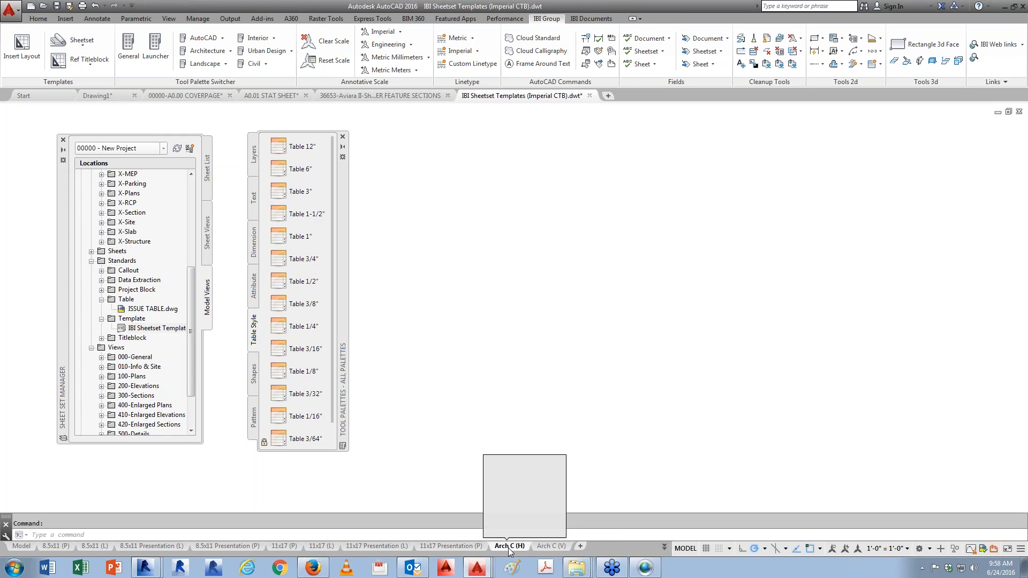
left_click(681, 547)
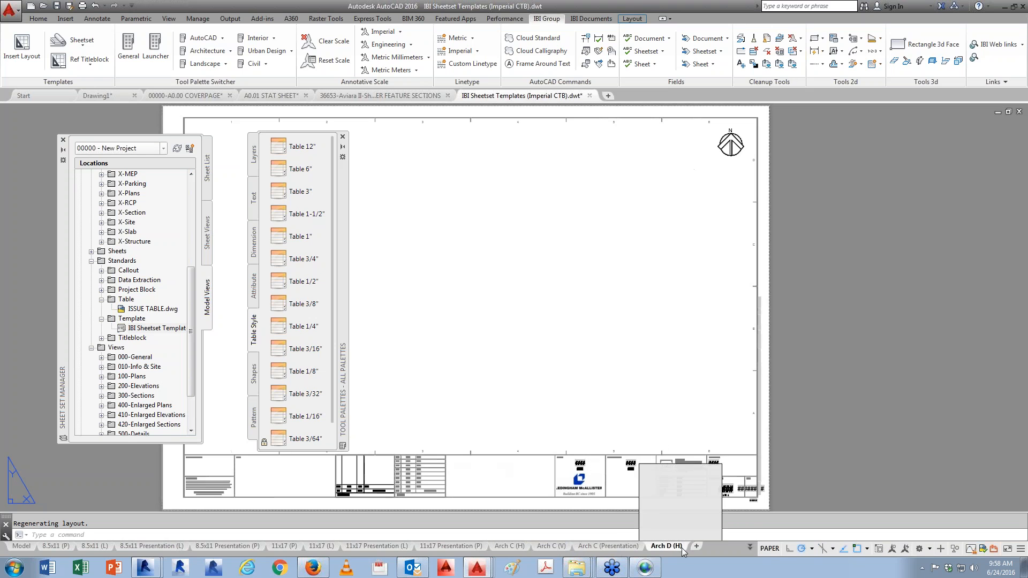
left_click(626, 547)
left_click(664, 547)
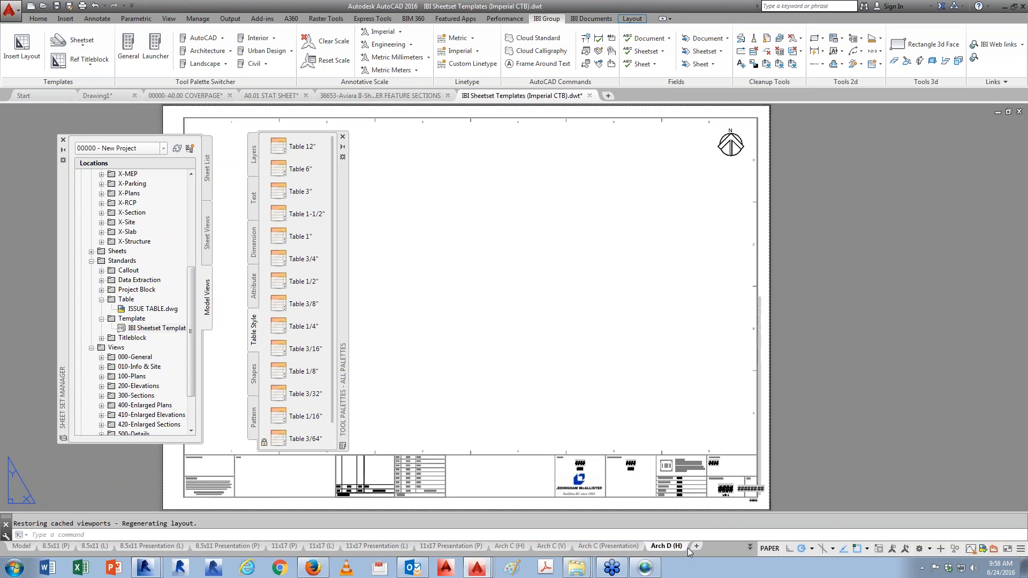
left_click(749, 547)
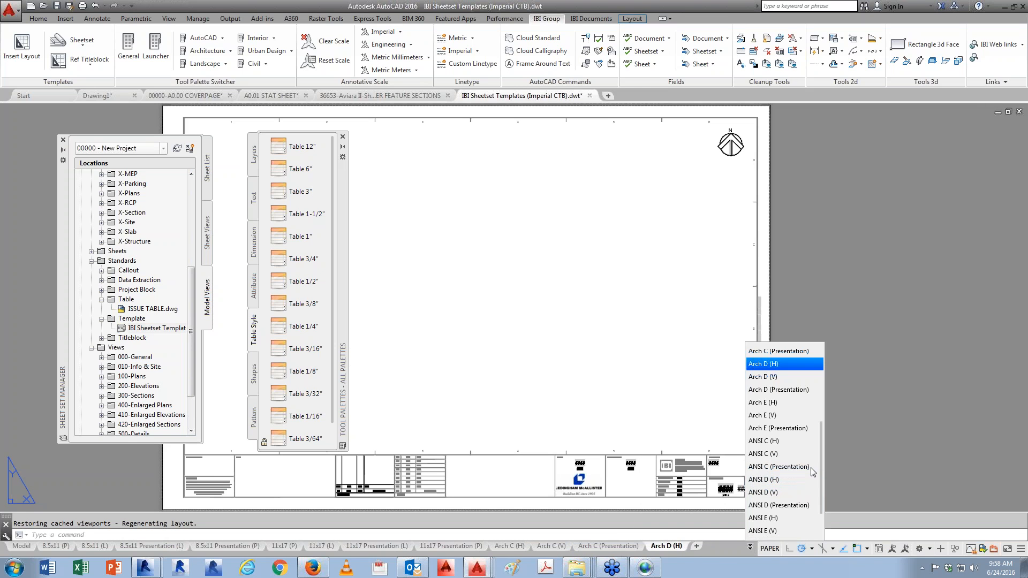
scroll(796, 519, "down", 2)
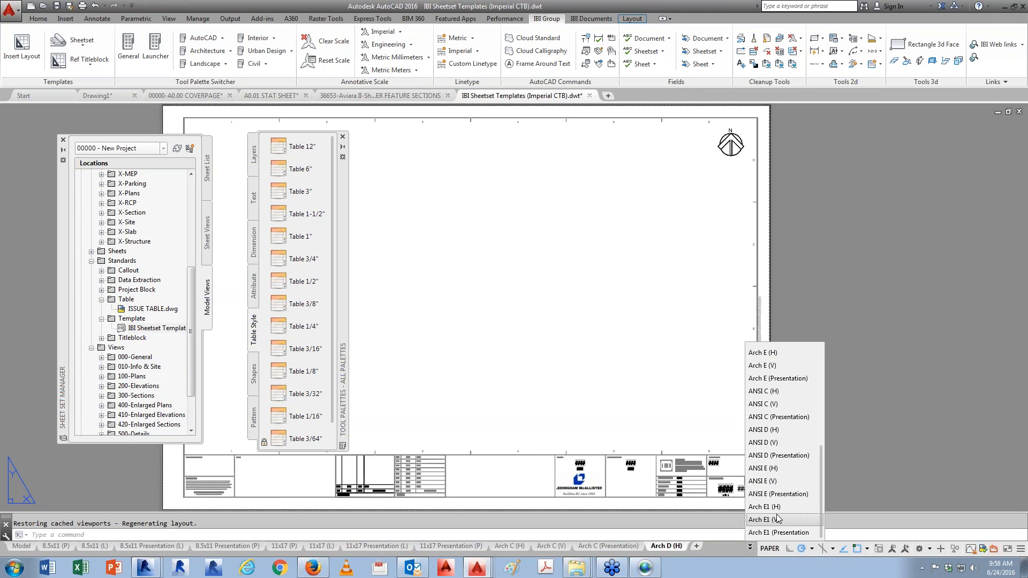
left_click(783, 533)
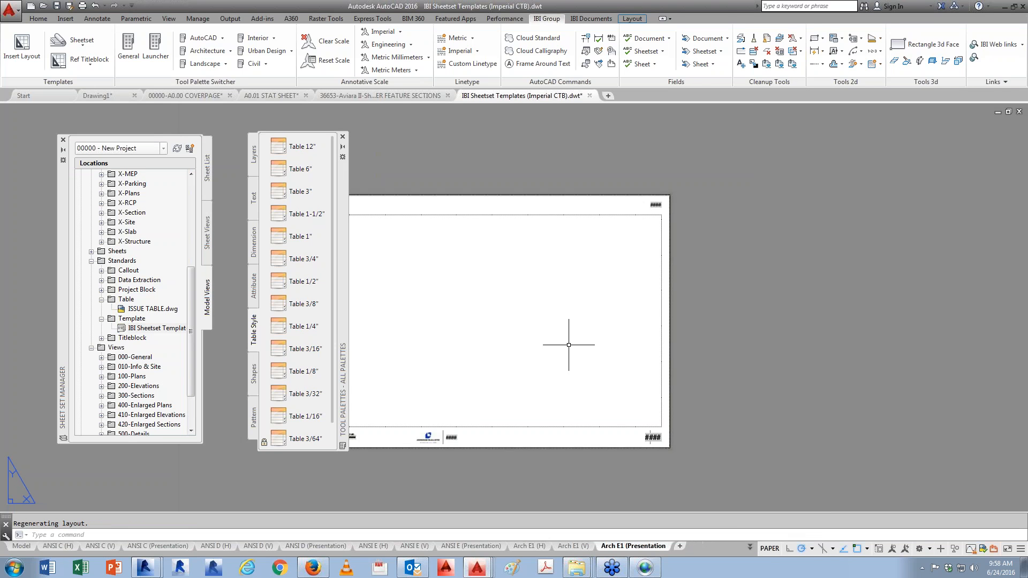
Step: Select all title block objects on the Arch E1 (Presentation) layout and turn on the classic menu bar
left_click(907, 517)
left_click(402, 172)
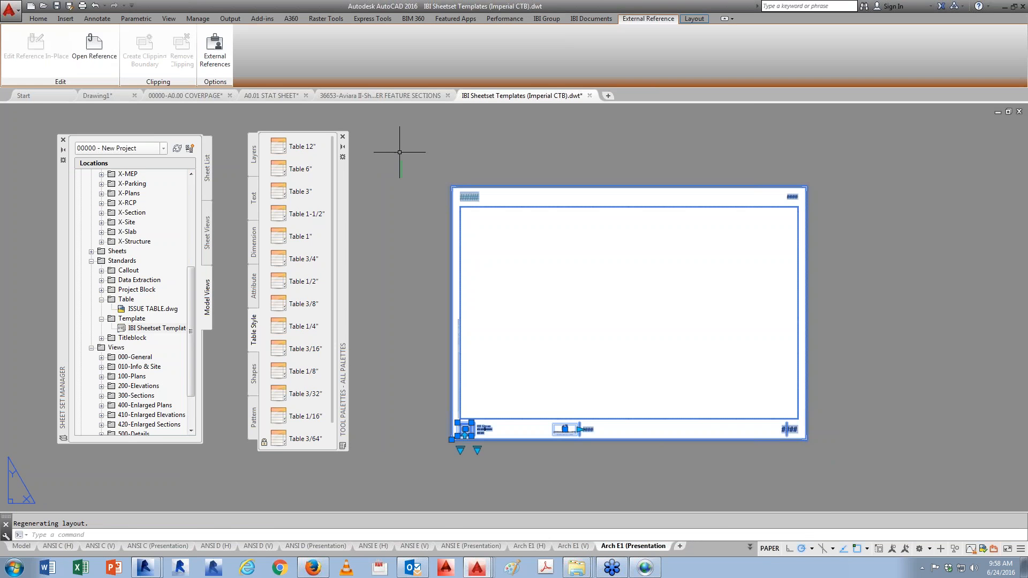
left_click(66, 19)
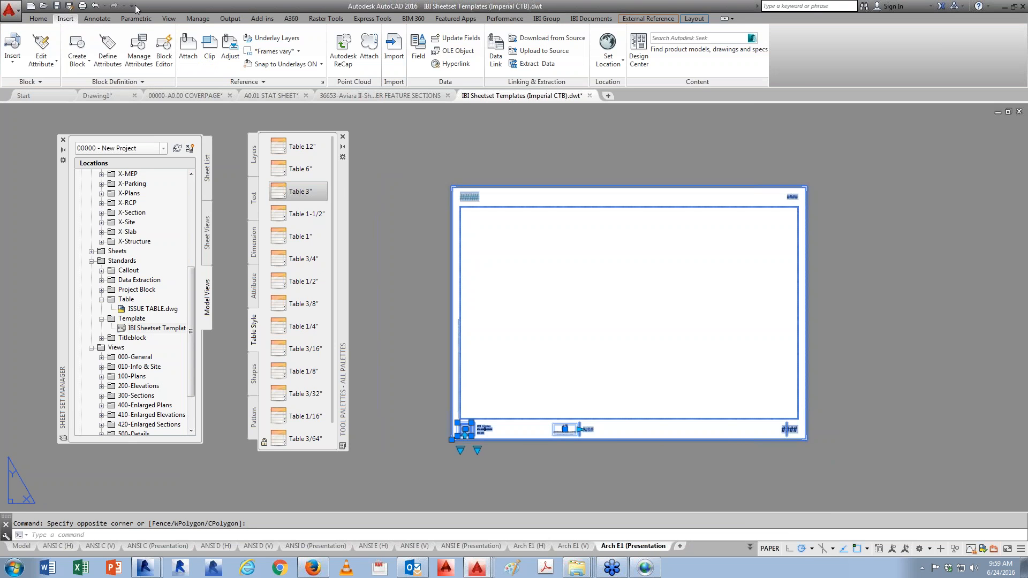
left_click(132, 6)
left_click(161, 224)
left_click(60, 20)
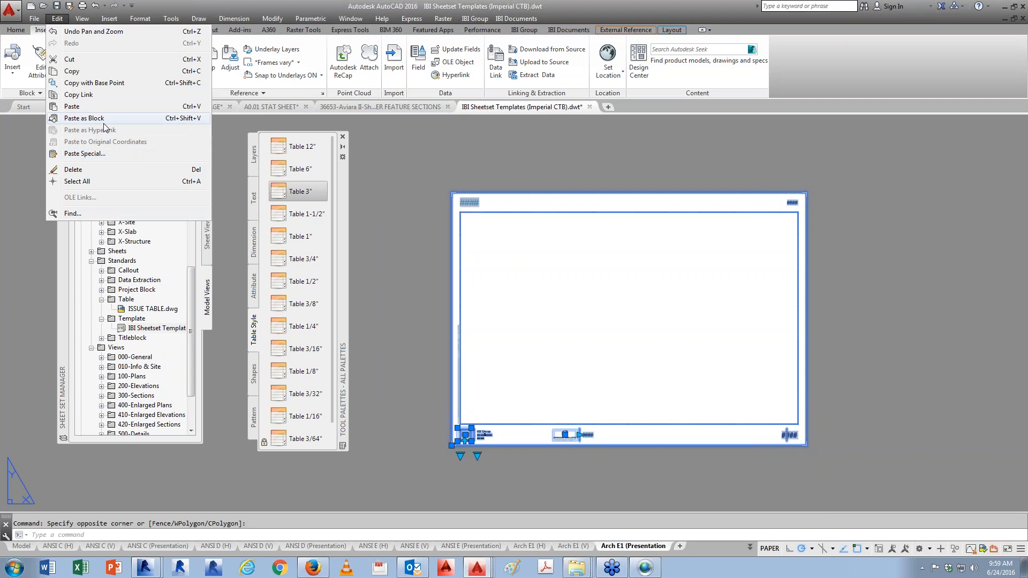
left_click(120, 83)
key("Escape")
key("Escape")
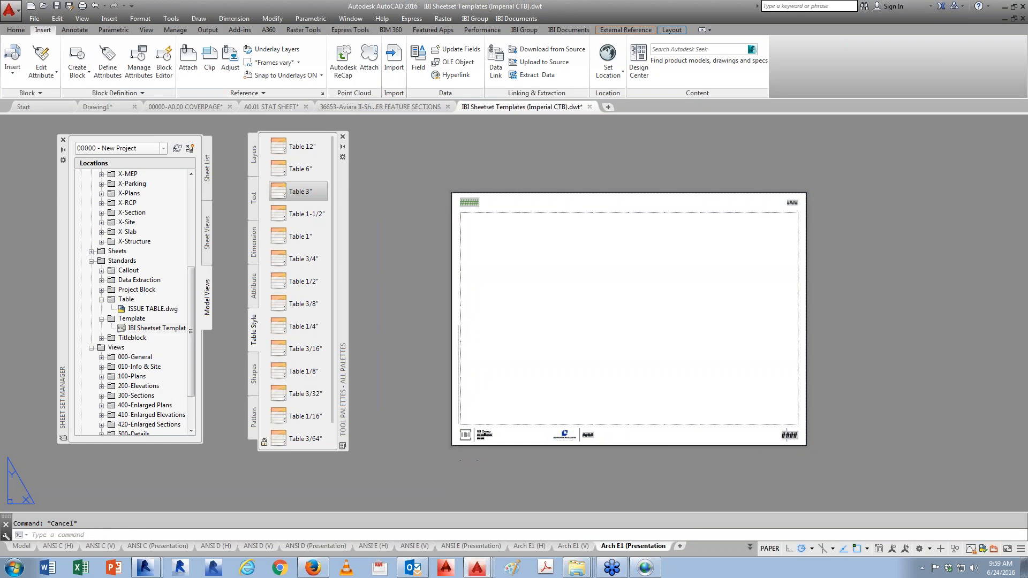
Step: Switch from the template to the open A0.01 STAT SHEET drawing
left_click(361, 106)
left_click(288, 107)
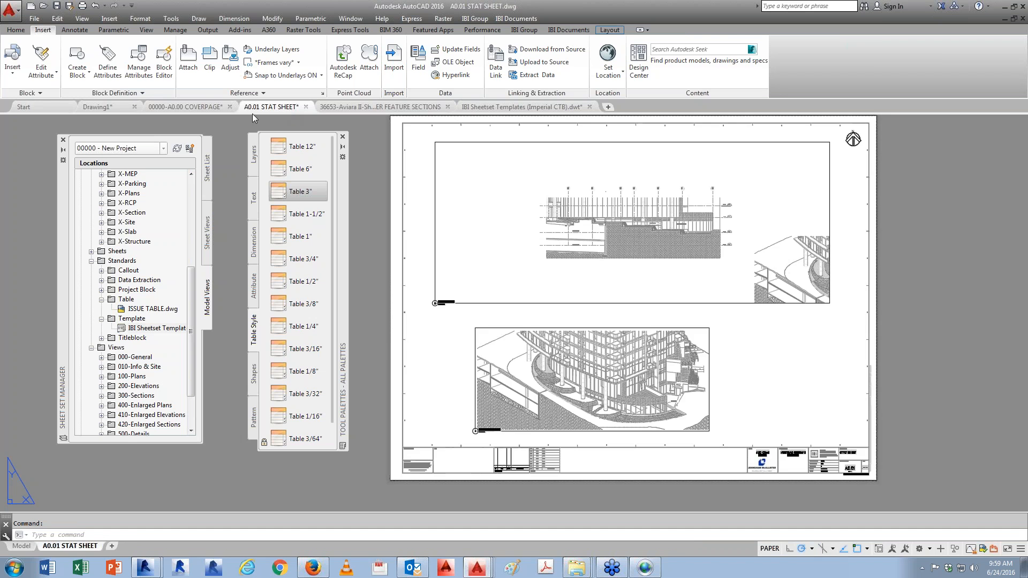
Step: Replace the title block on the A0.00 COVERPAGE layout with the copied Arch E1 presentation title block and regenerate the layout
left_click(197, 108)
left_click(700, 195)
key("Delete")
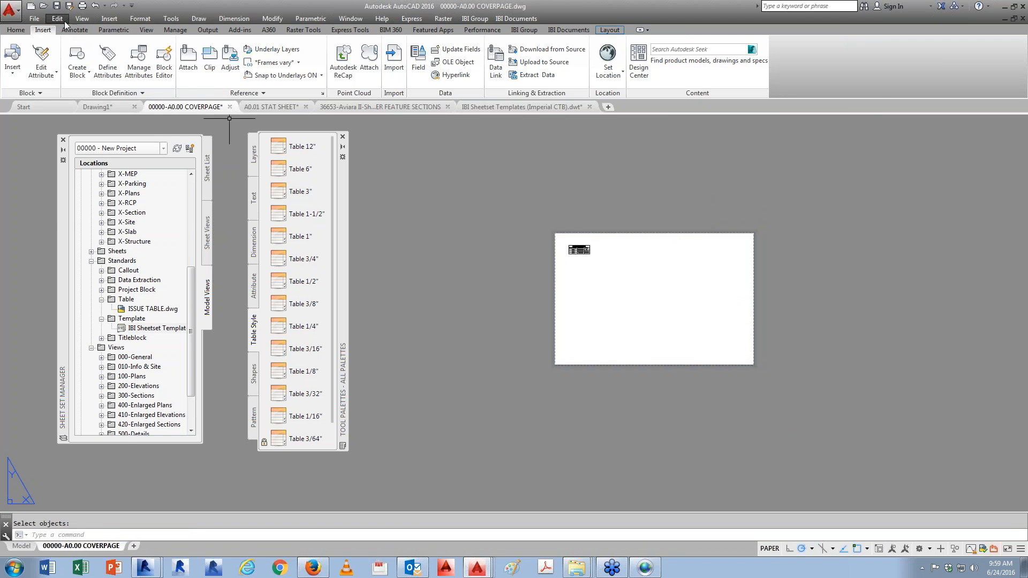
left_click(64, 22)
left_click(66, 31)
scroll(626, 322, "up", 6)
type("re")
key("Return")
scroll(620, 385, "down", 4)
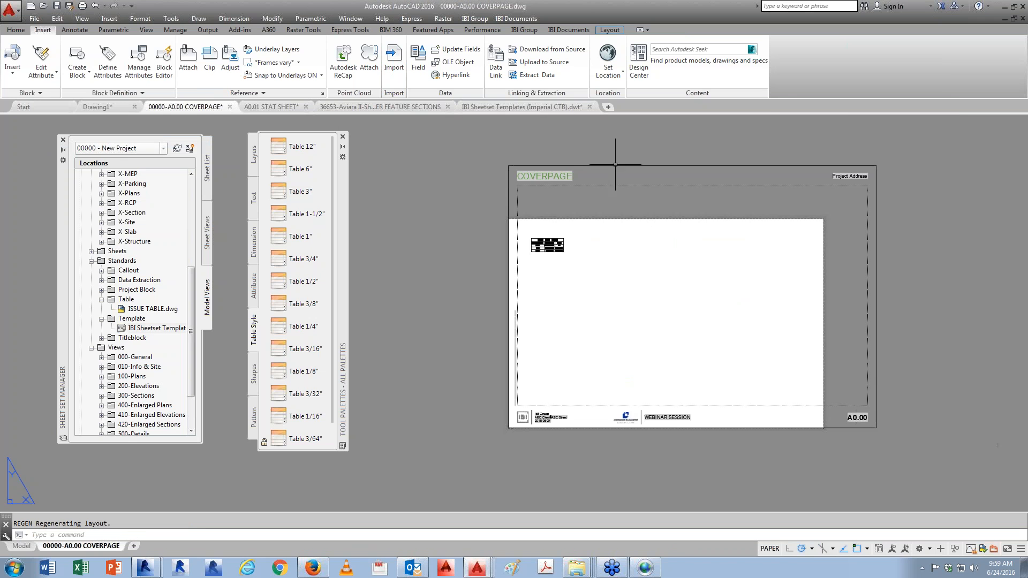
Step: Set the cover page layout's paper size to ARCH full bleed E1 (30.00 x 42.00 Inches) and apply it without plotting
scroll(863, 425, "up", 2)
scroll(821, 427, "down", 5)
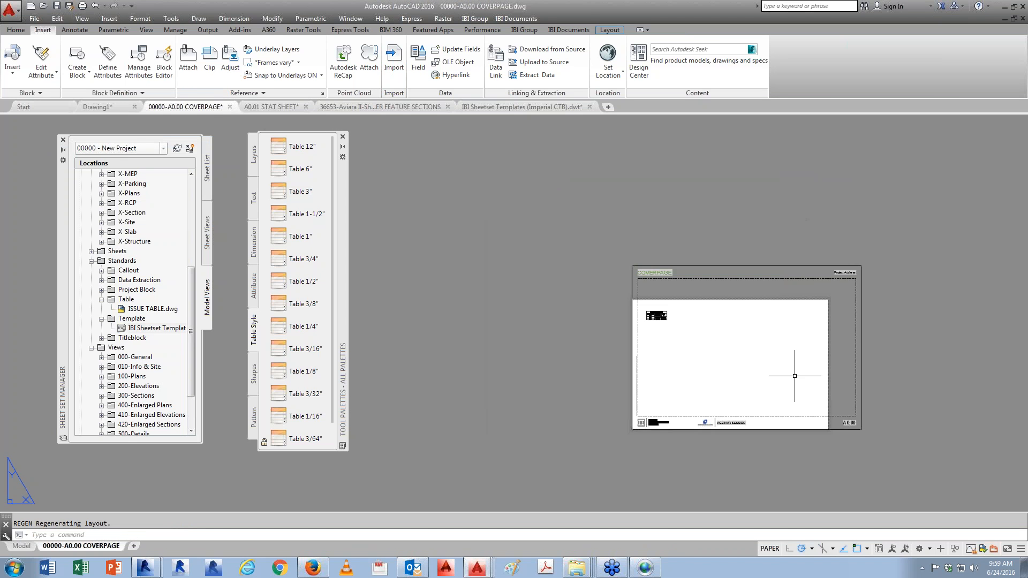
scroll(692, 318, "up", 5)
middle_click_drag(646, 375, 484, 300)
scroll(615, 313, "down", 2)
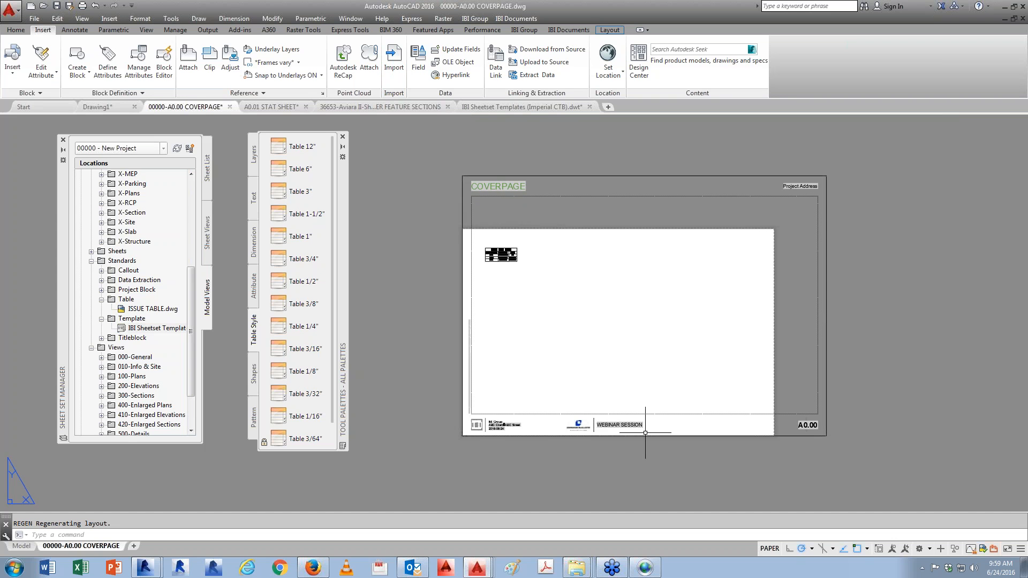
middle_click_drag(659, 388, 655, 389)
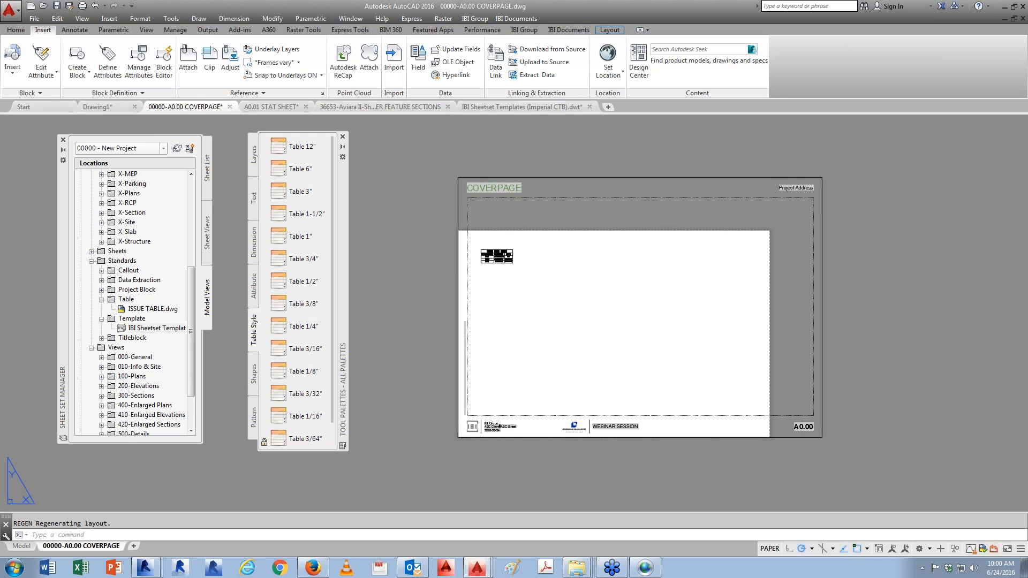
key("ctrl+p")
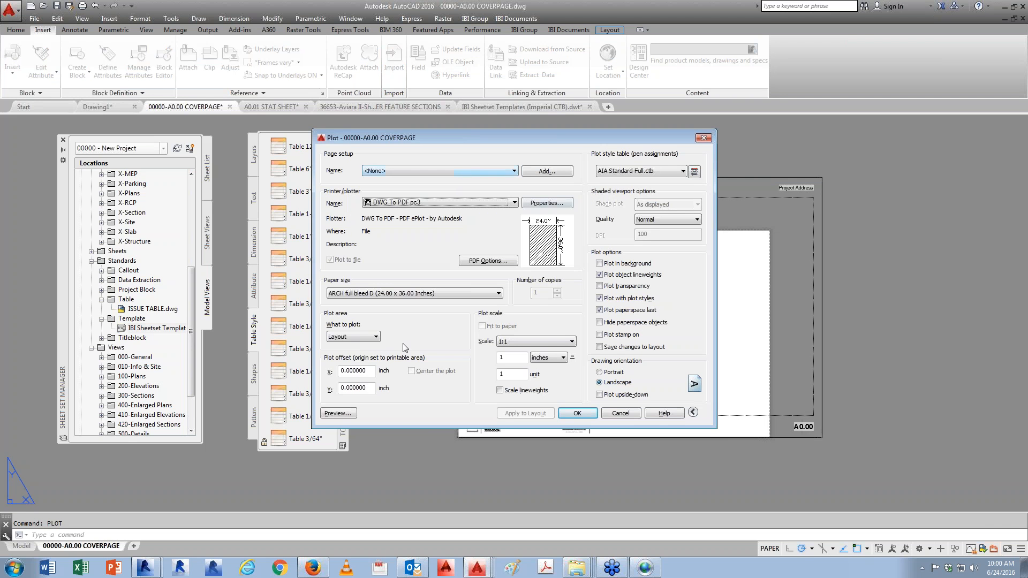
left_click(388, 294)
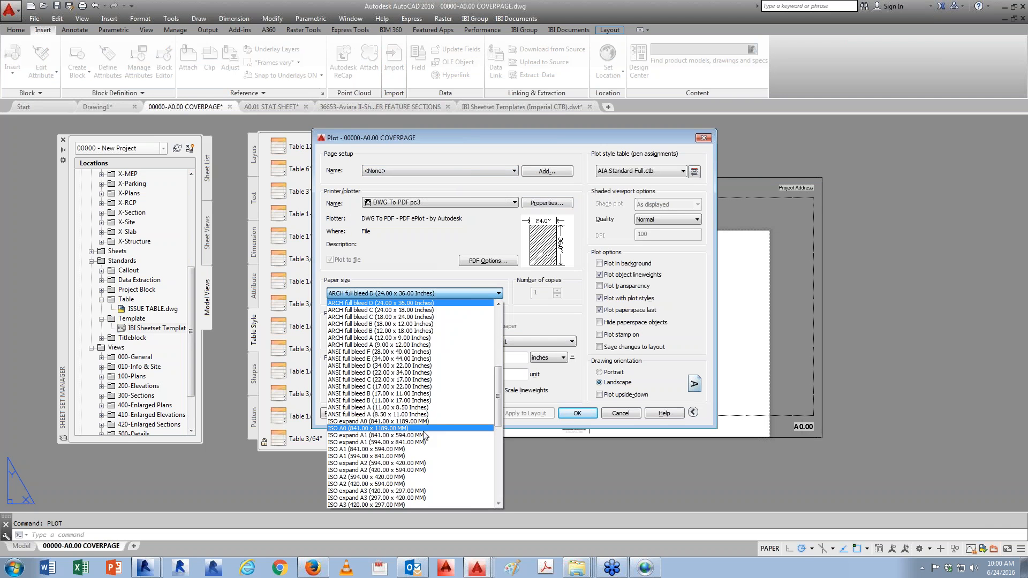
scroll(423, 454, "up", 2)
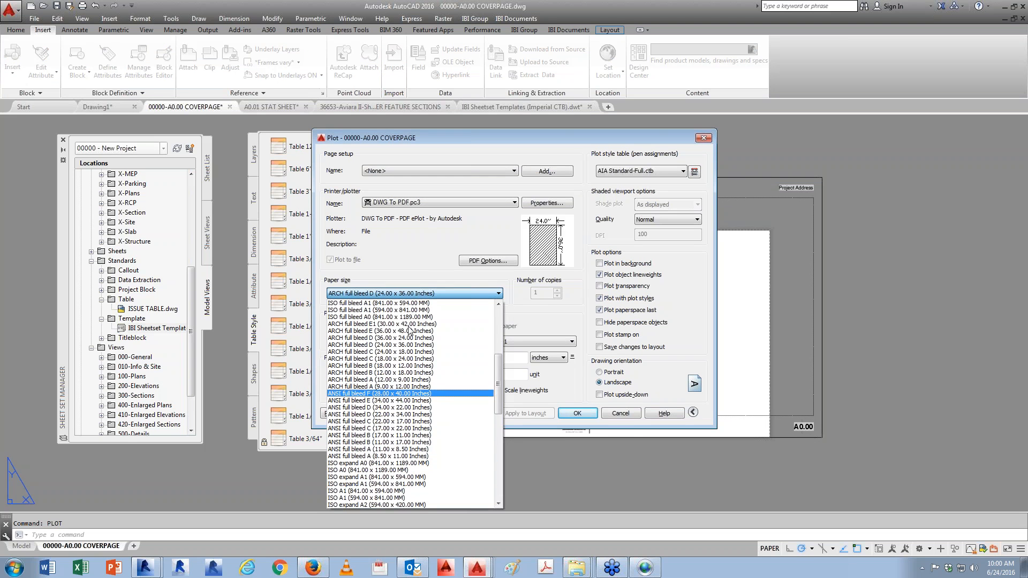
left_click(418, 399)
left_click(538, 413)
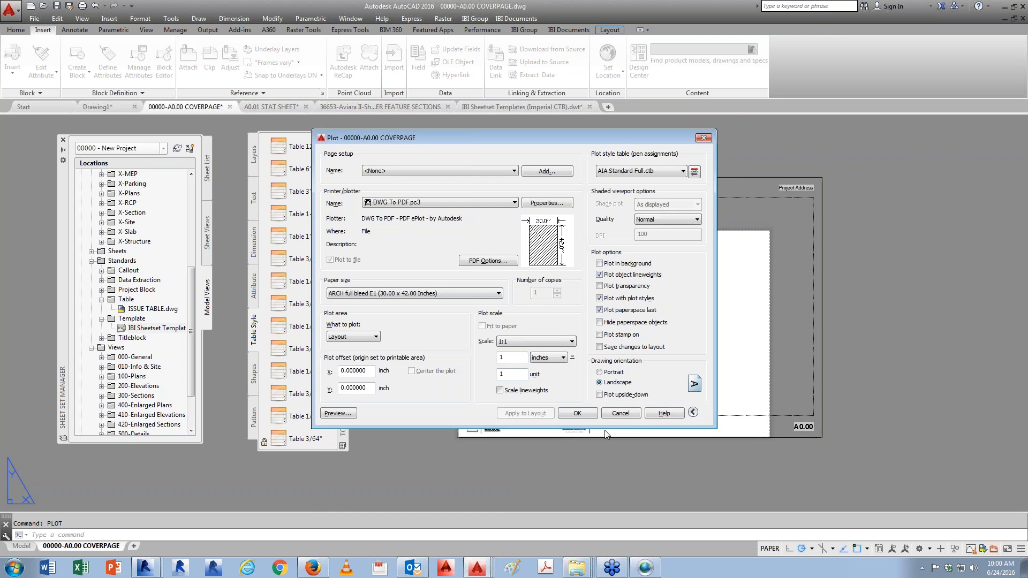
left_click(710, 138)
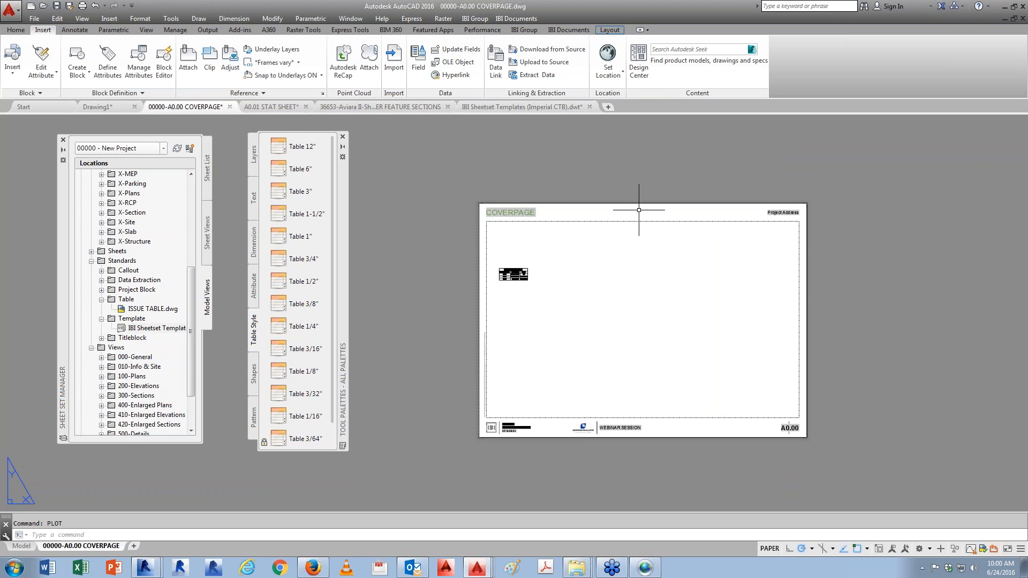
Step: Show the sheet list and display the publishing options of the 00000 - New Project sheet set
left_click(209, 171)
mouse_move(129, 179)
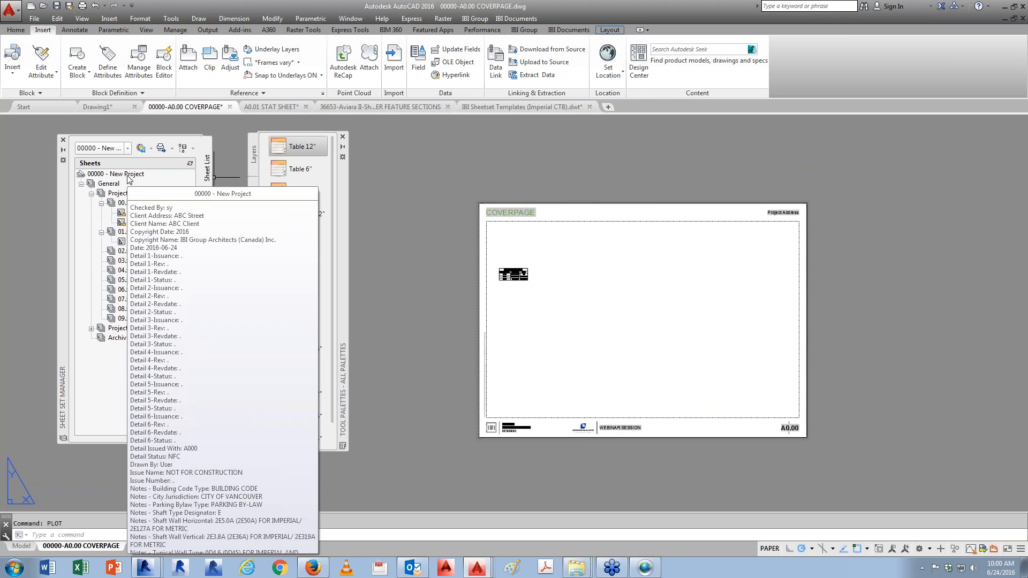
right_click(130, 178)
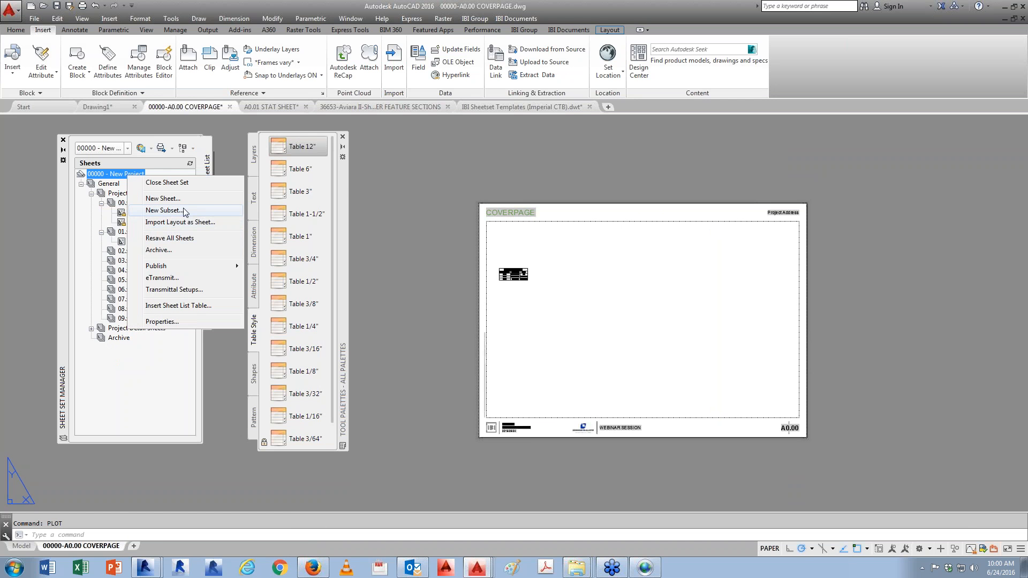
mouse_move(176, 267)
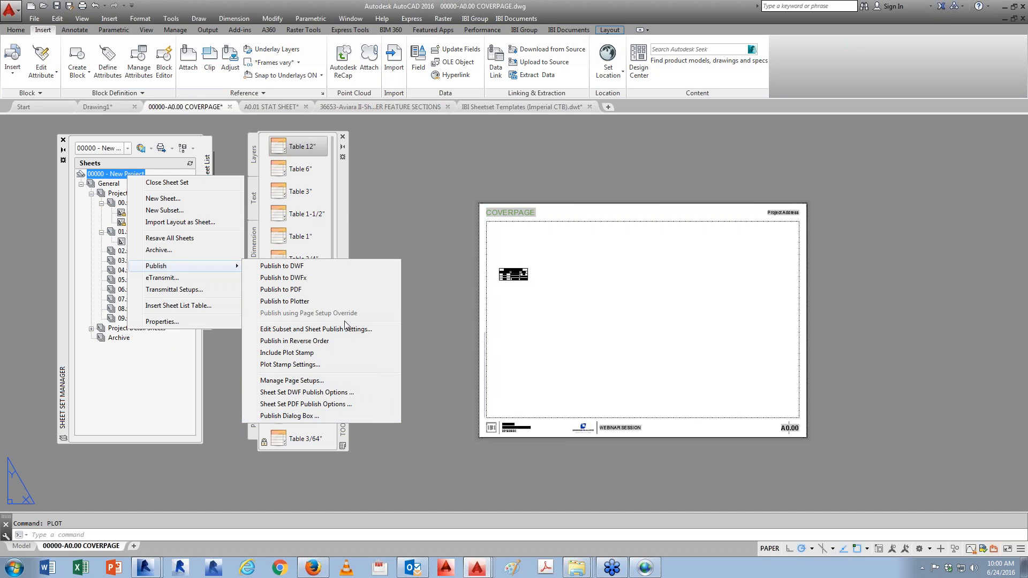
Step: Close the IBI Sheetset Templates (Imperial CTB).dwt template without saving its changes
left_click(570, 105)
left_click(590, 107)
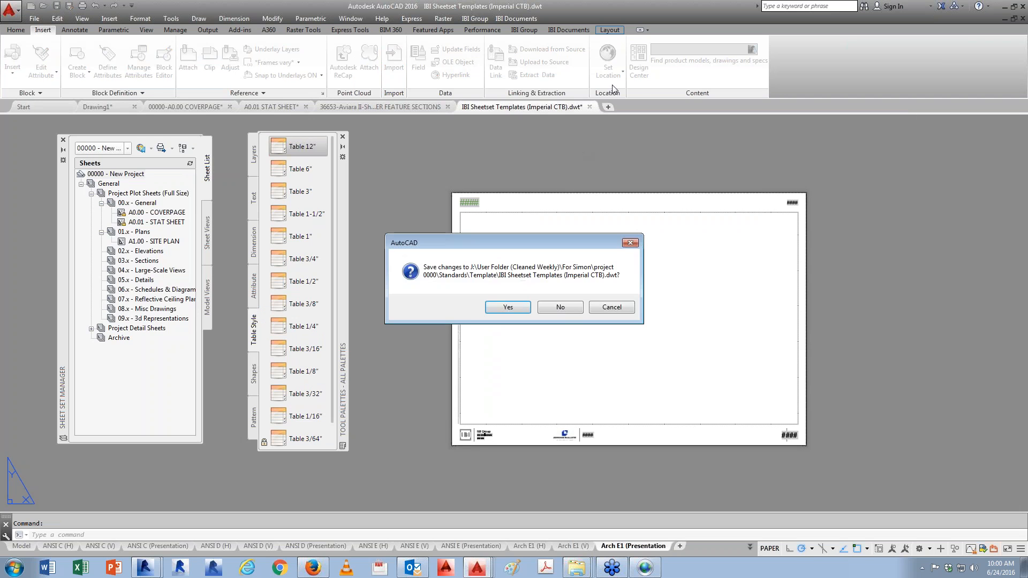
left_click(560, 307)
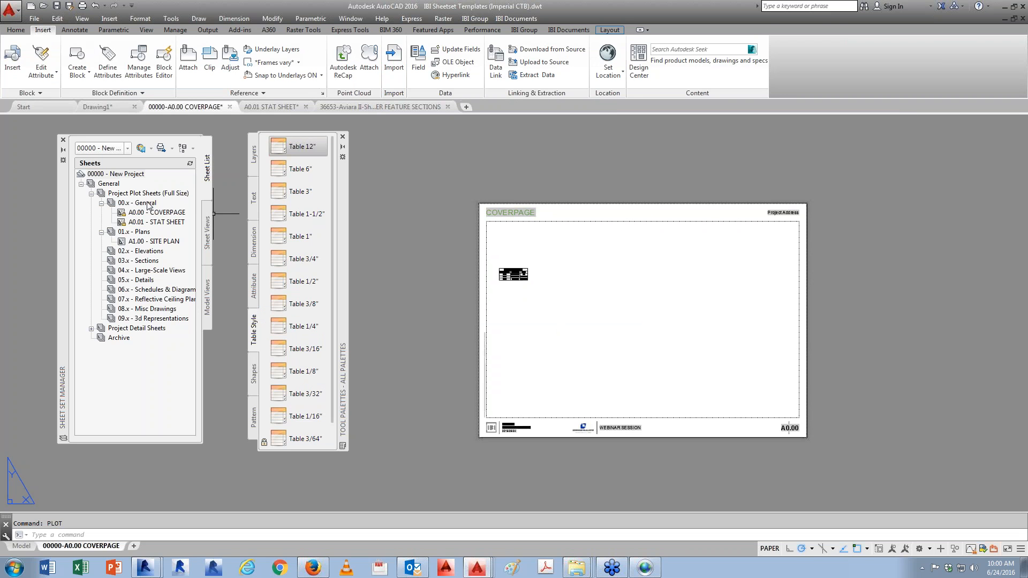
Step: Review the publishing options for the whole 00000 - New Project sheet set, then dismiss them
right_click(131, 175)
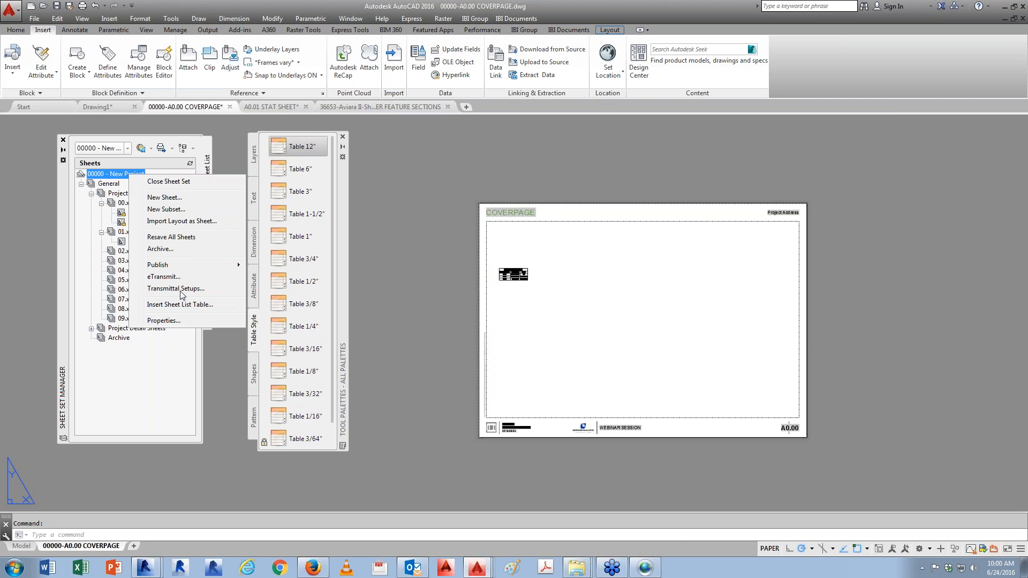
mouse_move(184, 271)
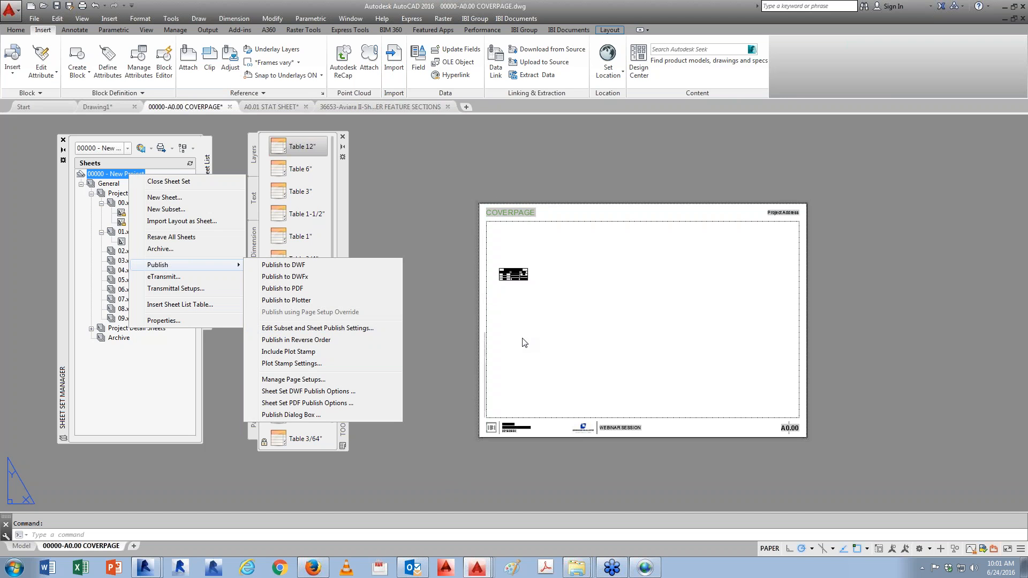
key("Escape")
key("Escape")
left_click(422, 378)
key("Escape")
key("Escape")
Step: Load the Architectural Imperial Documentation tool palette set
scroll(596, 277, "up", 4)
middle_click_drag(547, 272, 552, 322)
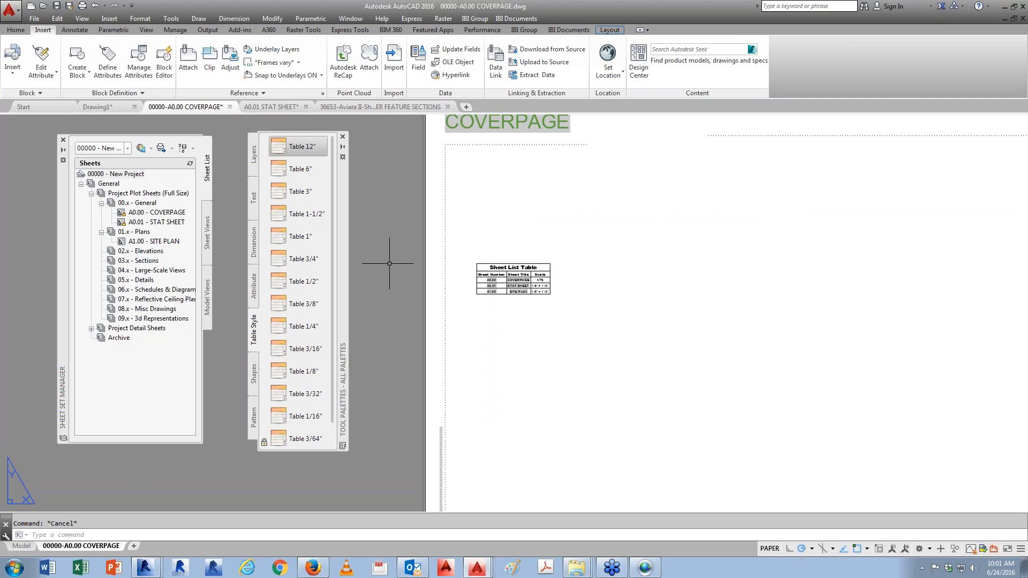
left_click(16, 30)
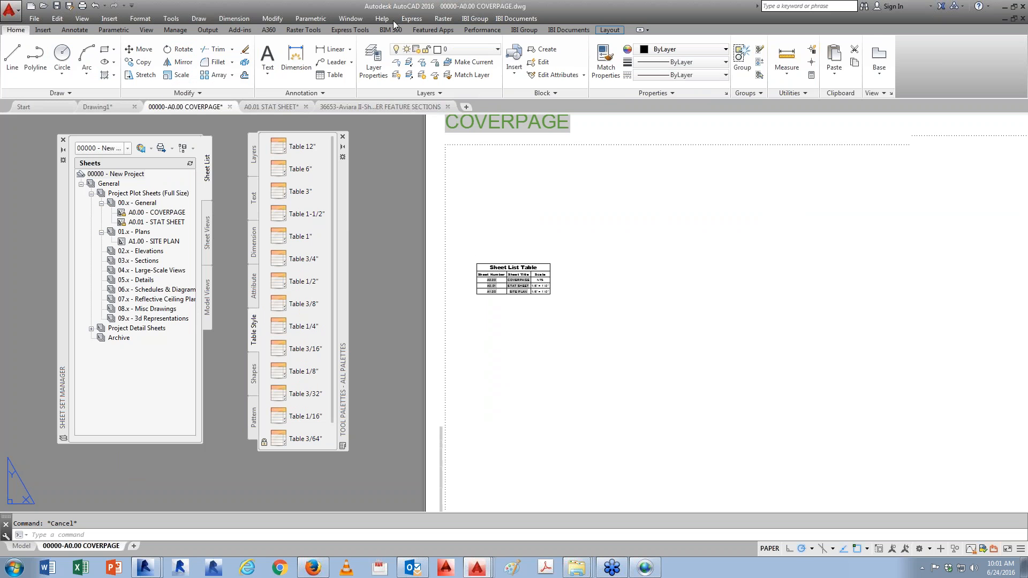
left_click(525, 31)
left_click(230, 62)
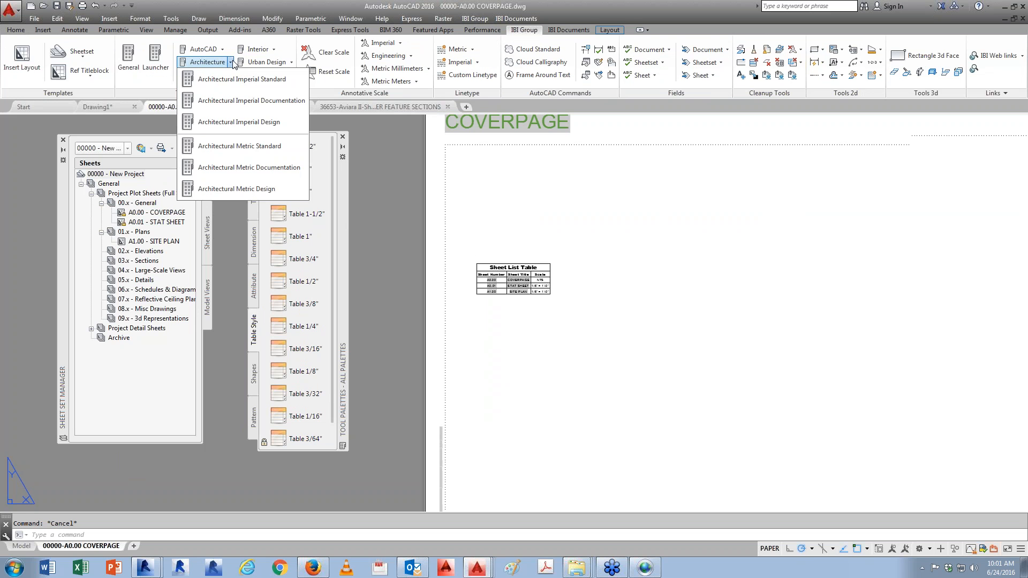
left_click(251, 101)
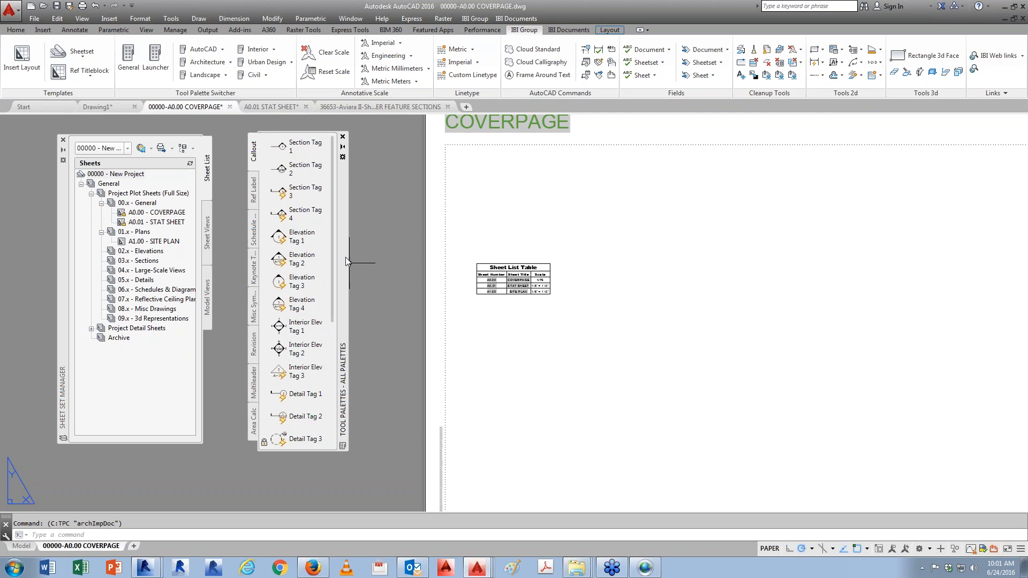
Step: Examine the schedule tags and templates, keynote tags, miscellaneous symbols, legends and general notes offered in the tool palettes
left_click(276, 220)
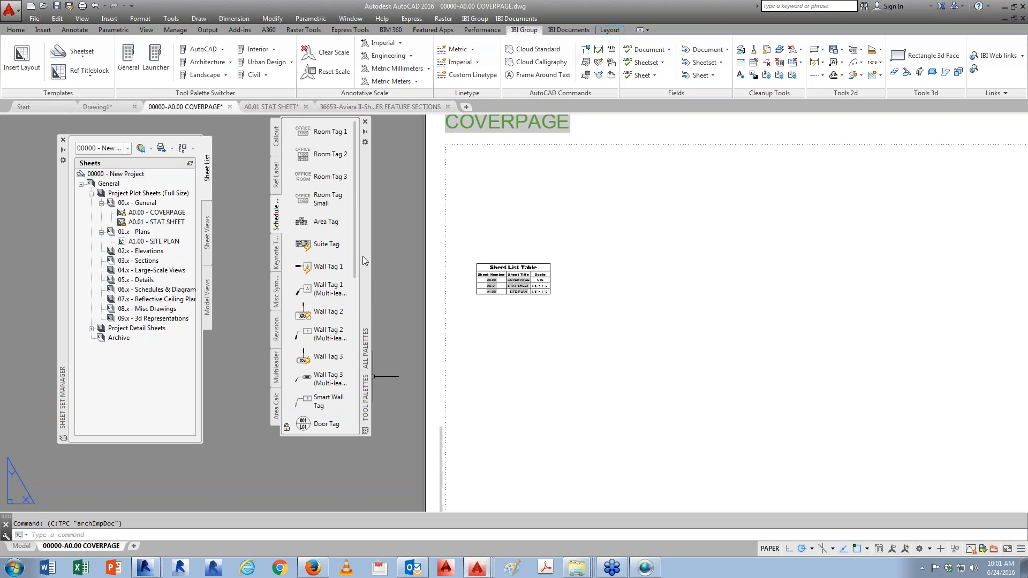
scroll(356, 251, "down", 5)
scroll(352, 423, "down", 3)
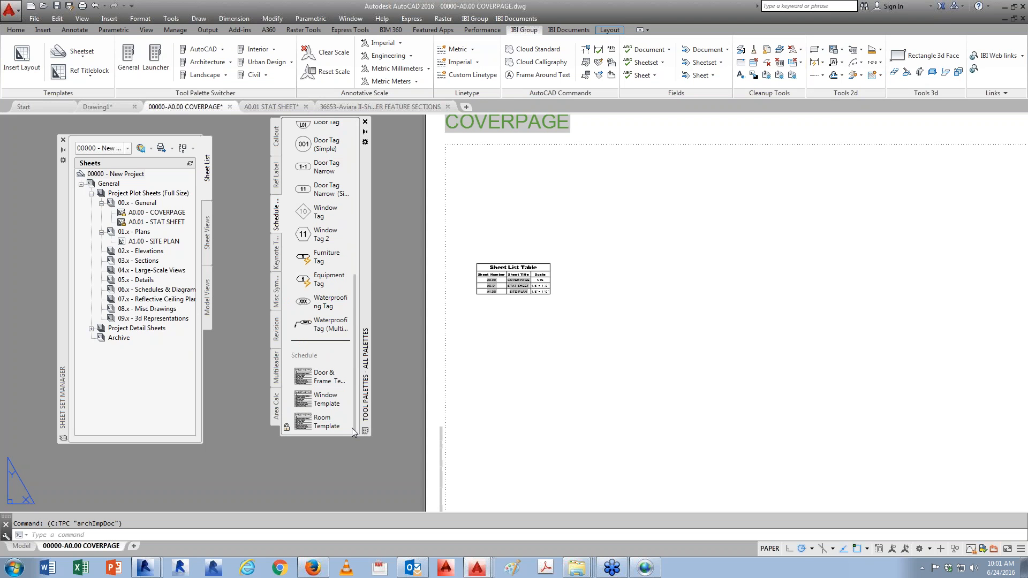
left_click(277, 252)
scroll(354, 214, "down", 5)
scroll(352, 301, "down", 5)
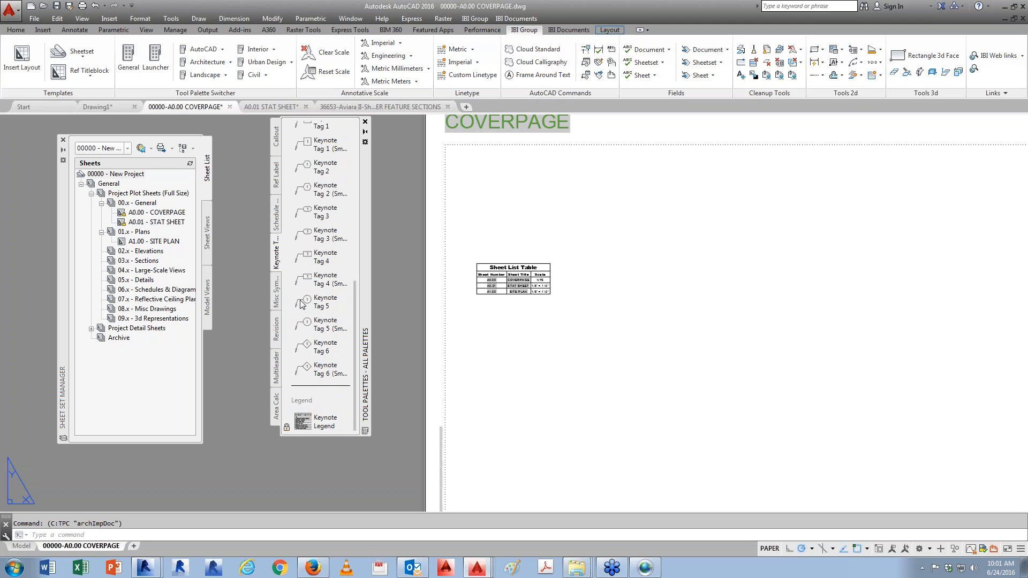
left_click(277, 294)
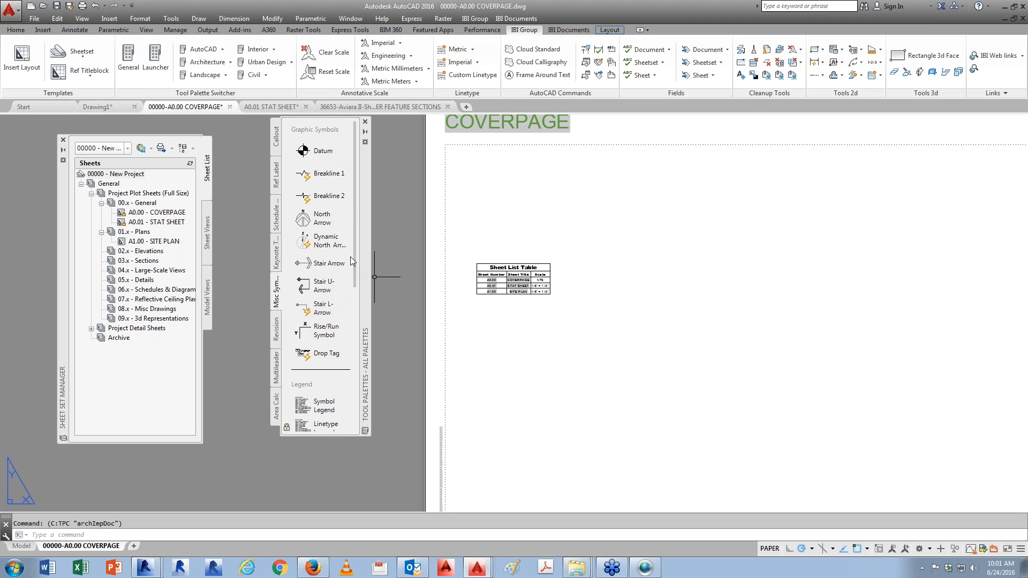
left_click_drag(354, 268, 359, 398)
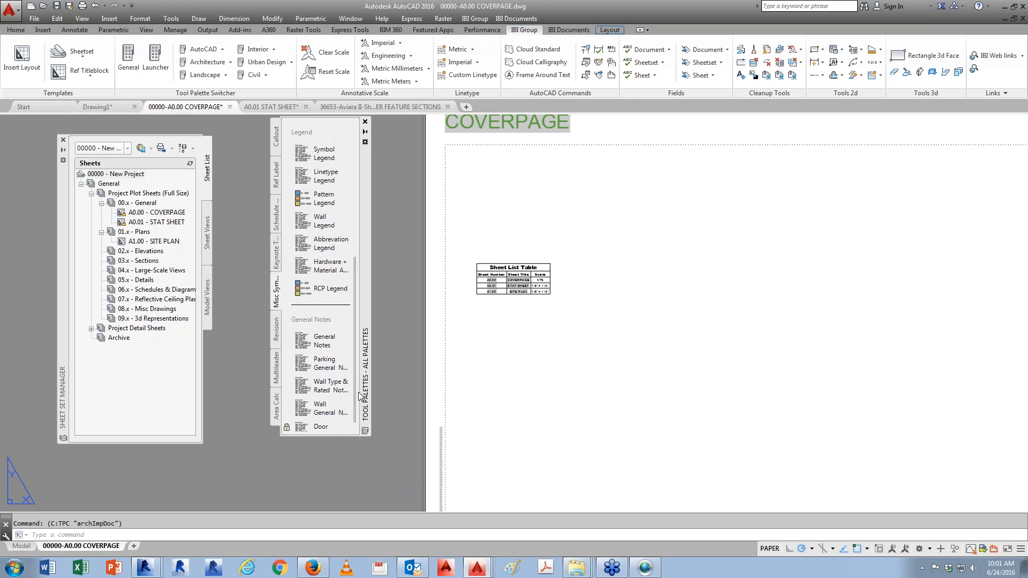
Step: Try to insert the Symbol Legend and General Notes blocks and check their source drawing path
left_click(322, 158)
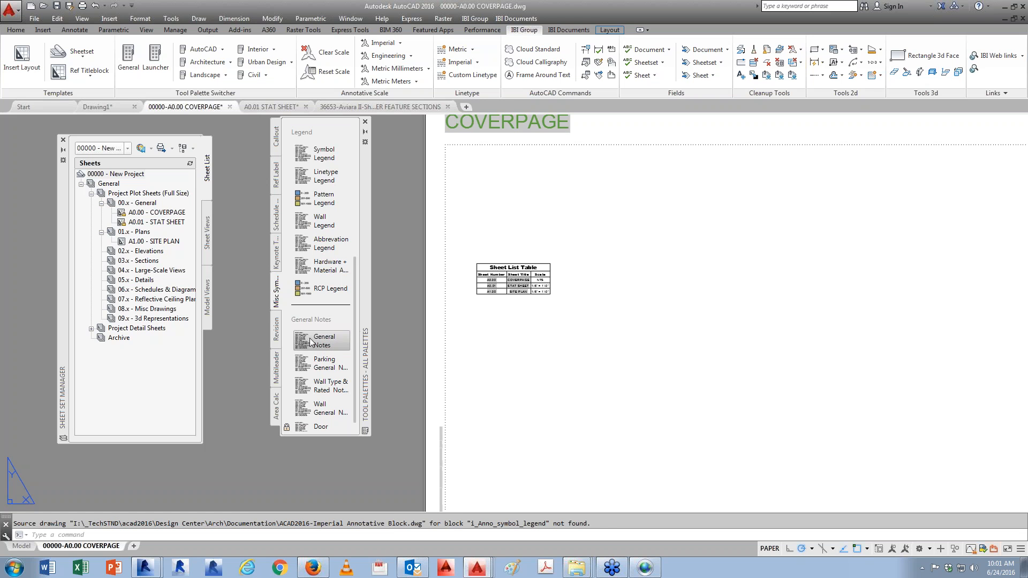
left_click(322, 363)
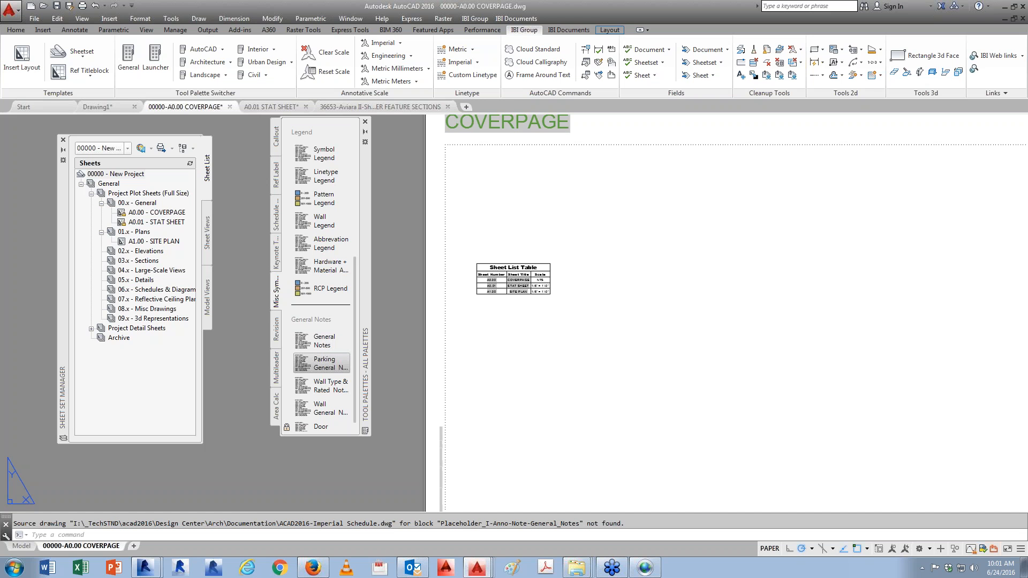
left_click_drag(78, 525, 600, 526)
left_click(325, 346)
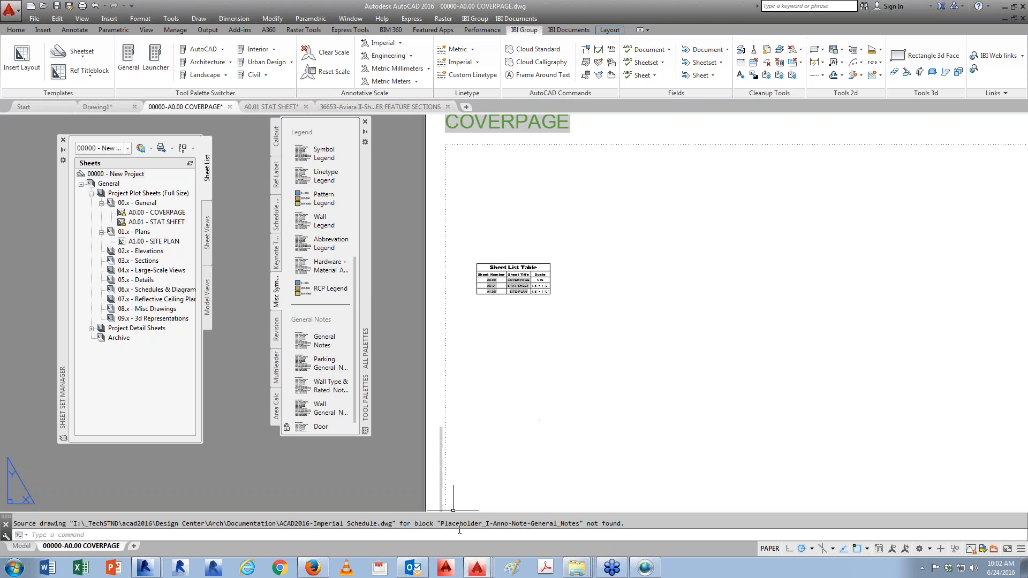
Step: Quit AutoCAD 2016, saving A0.01 STAT SHEET.dwg and discarding the changes to Drawing1.dwg
left_click(477, 567)
left_click(414, 507)
left_click(1021, 6)
left_click(554, 307)
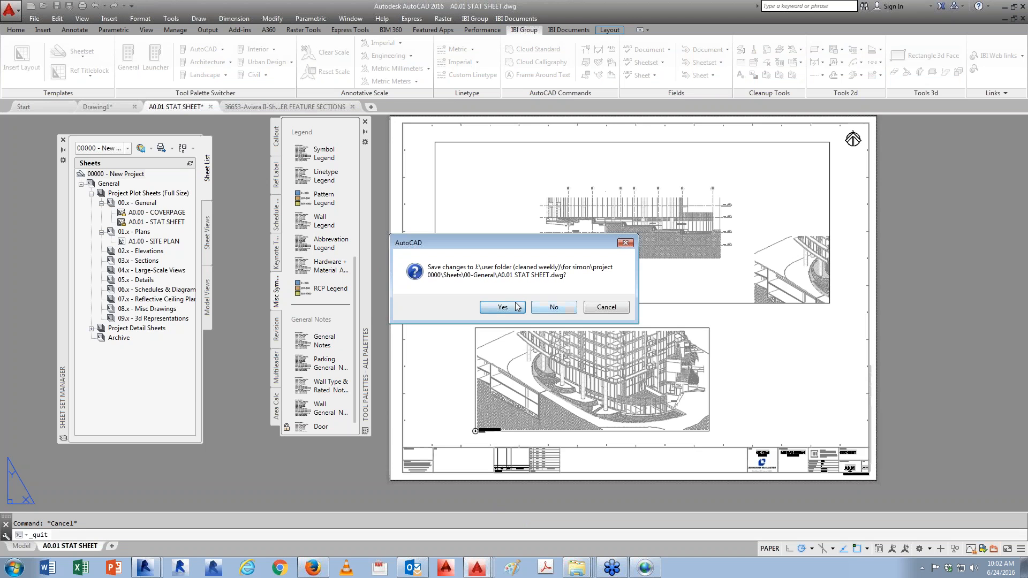
left_click(518, 306)
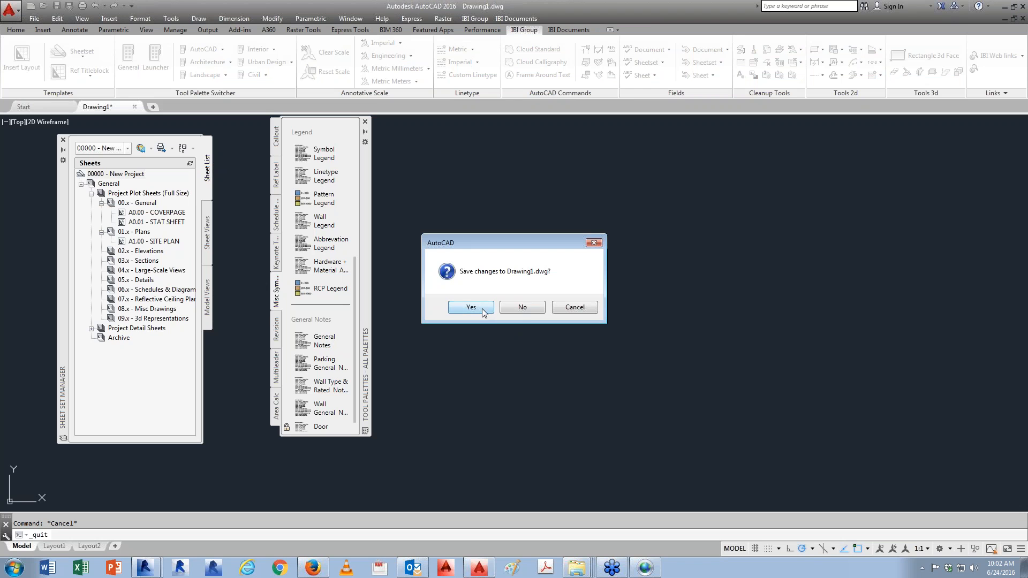
left_click(524, 309)
Step: Launch AutoCAD 2014
left_click(448, 573)
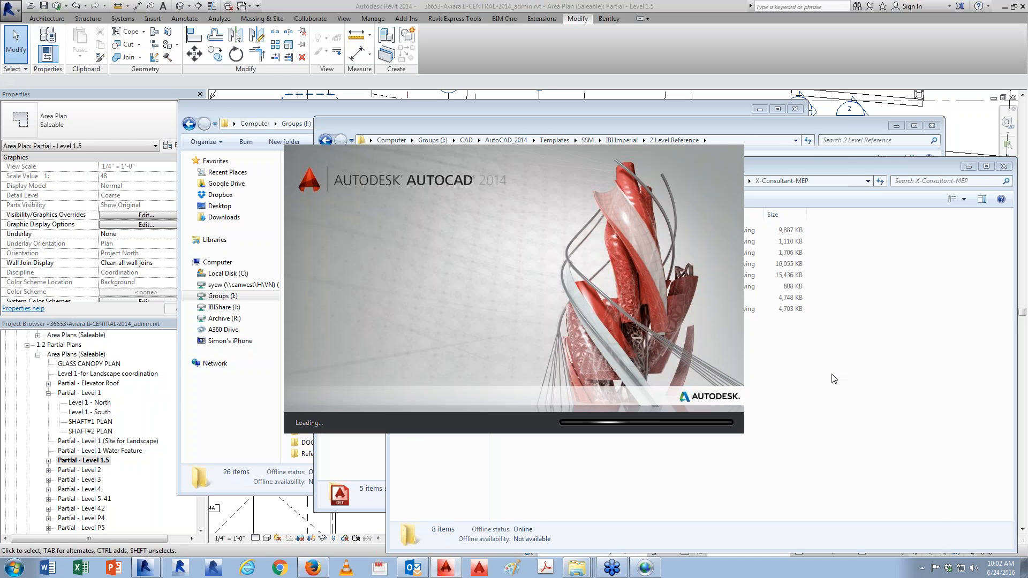
left_click(611, 356)
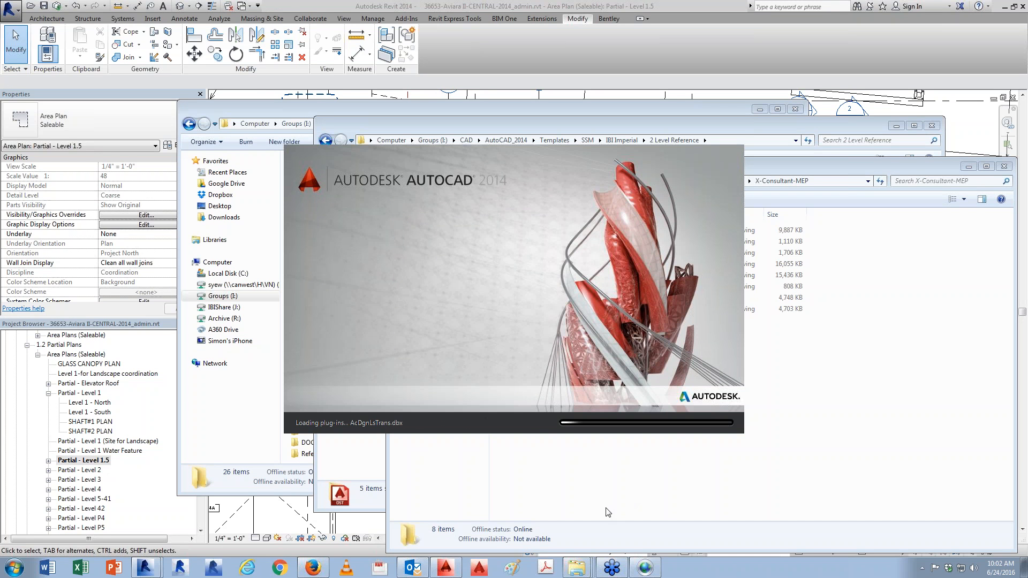
Step: Browse the IBIShare (J:) drive to the project 0000 folder inside User Folder (Cleaned Weekly) and open the 0000-New Project.dst sheet set
left_click_drag(743, 127, 740, 116)
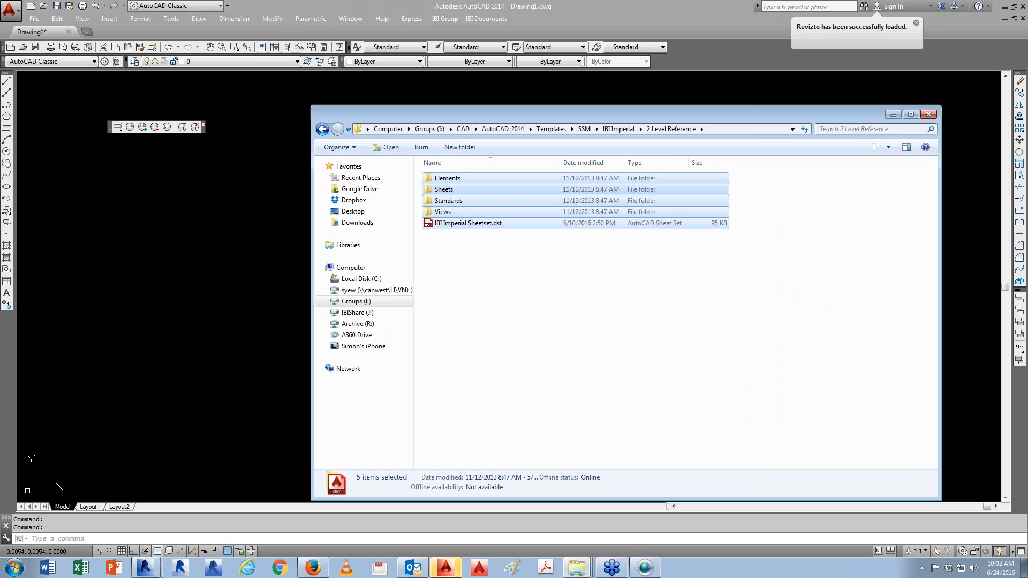
left_click(929, 114)
key("super+e")
double_click(452, 311)
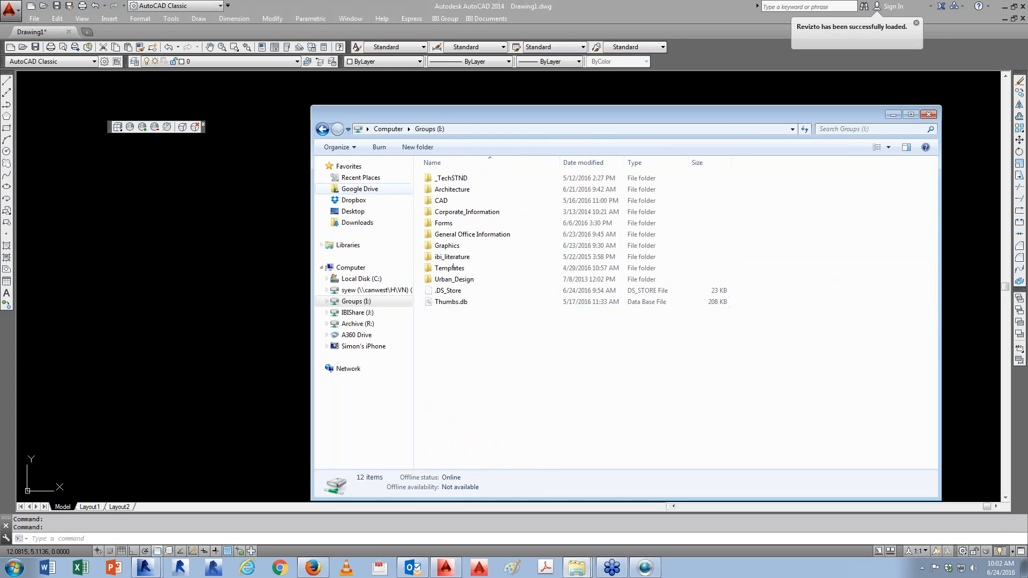
left_click(322, 129)
double_click(514, 328)
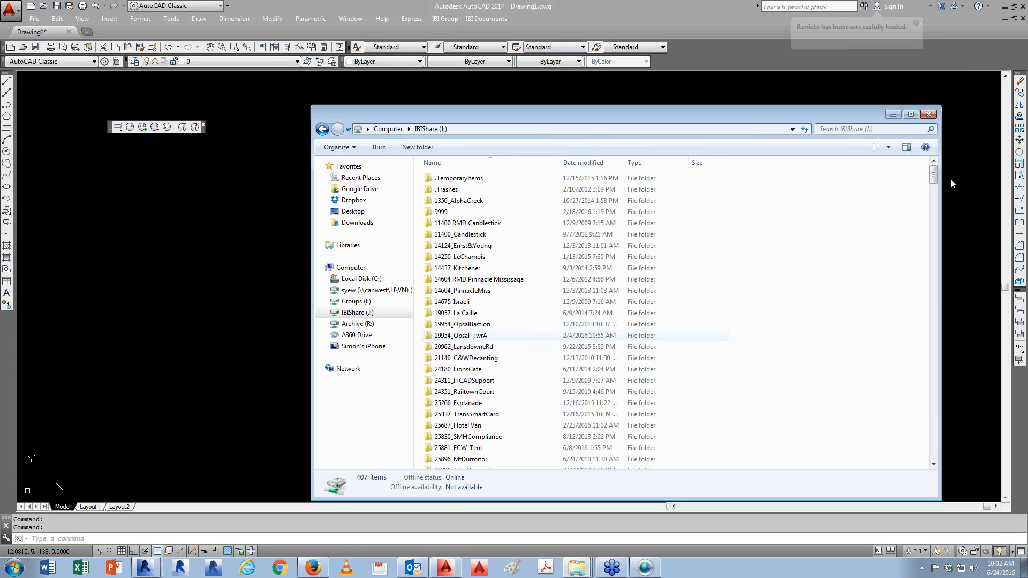
scroll(952, 184, "down", 20)
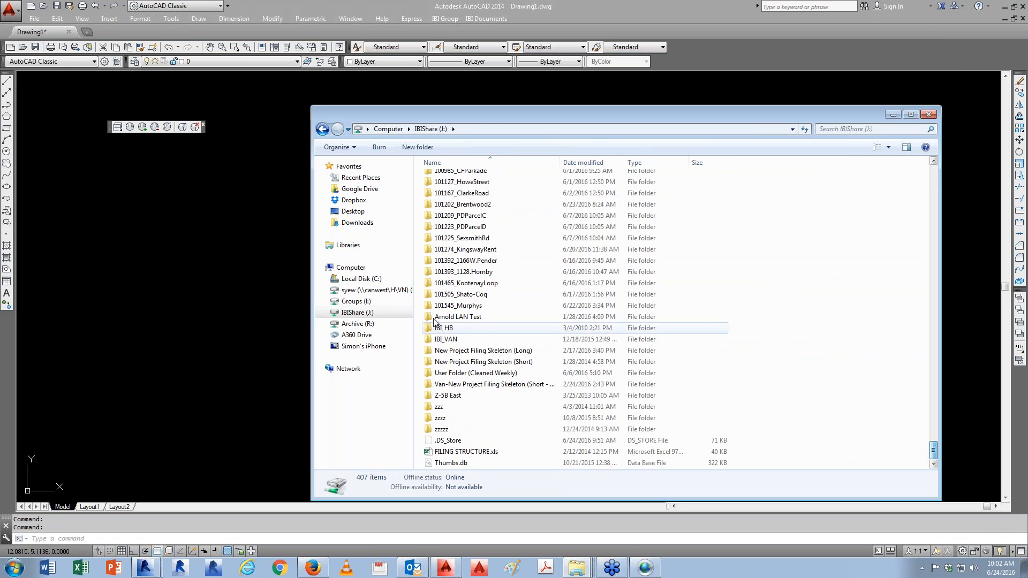
double_click(467, 373)
scroll(484, 351, "down", 4)
double_click(450, 384)
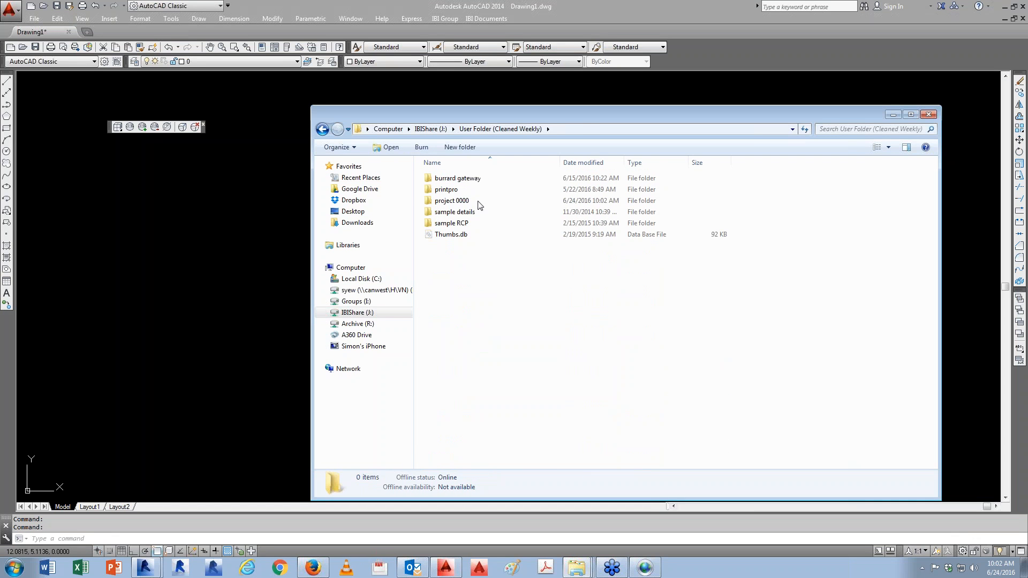
double_click(456, 236)
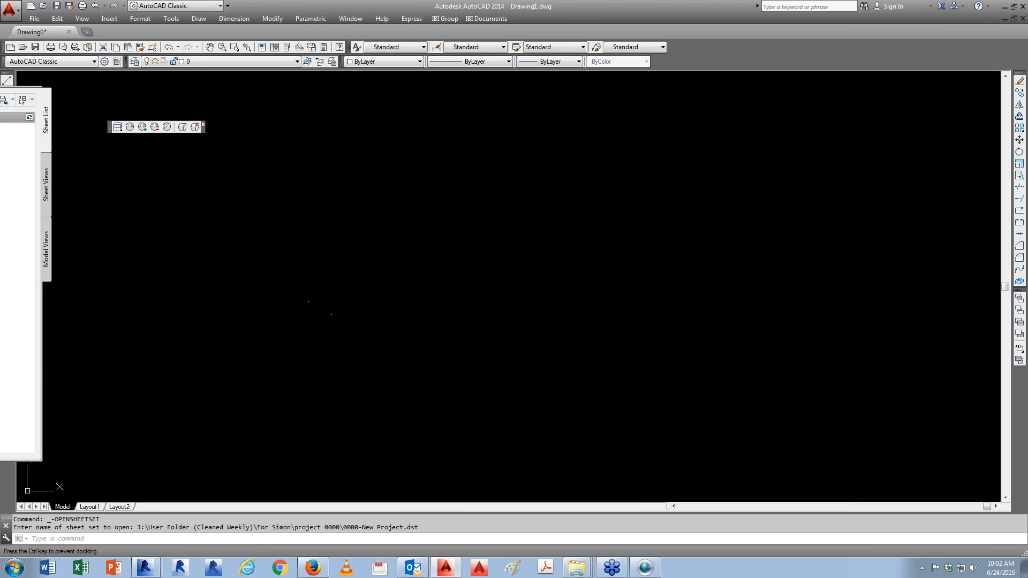
Step: Open the A0.00 - COVERPAGE sheet from the 00.x - General subset and show the whole sheet
left_click(332, 154)
double_click(382, 166)
double_click(408, 175)
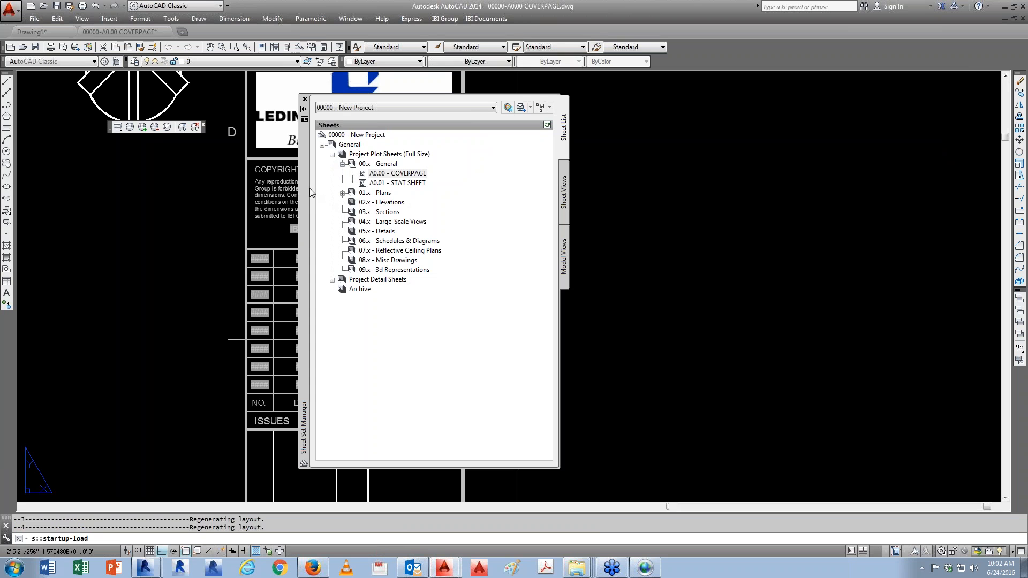
scroll(560, 199, "down", 3)
middle_click_drag(560, 199, 704, 160)
mouse_move(310, 278)
middle_mouse_down()
mouse_move(443, 214)
mouse_move(477, 242)
middle_mouse_up()
scroll(444, 213, "down", 1)
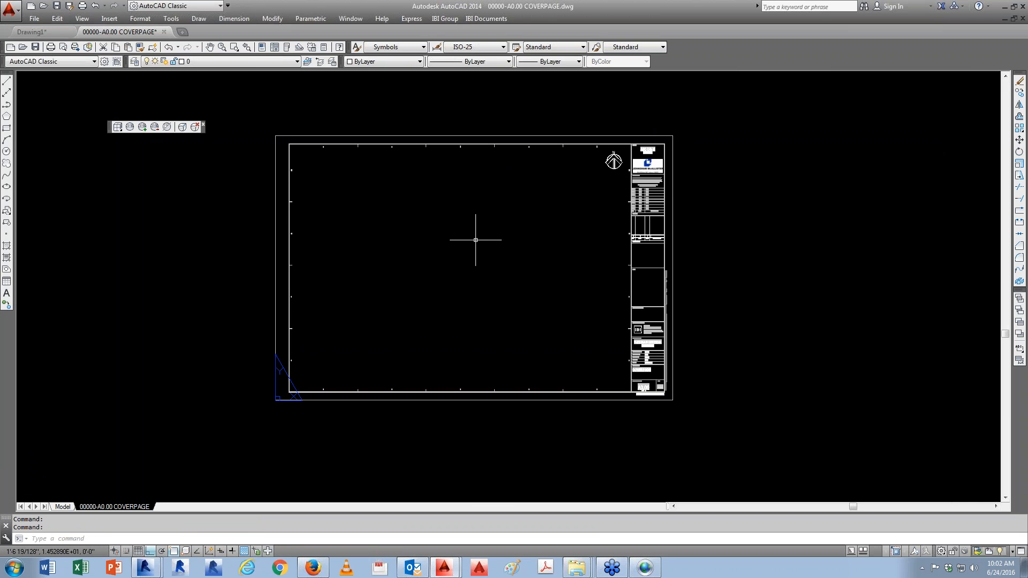
Step: Switch the workspace to Drafting & Annotation with the menu bar displayed
left_click(445, 19)
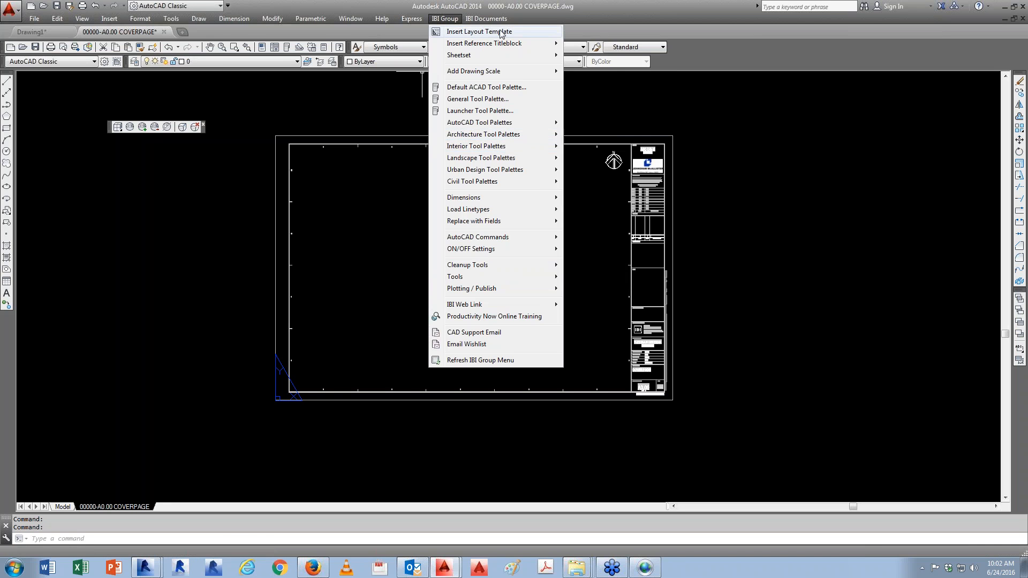
left_click(177, 5)
left_click(191, 19)
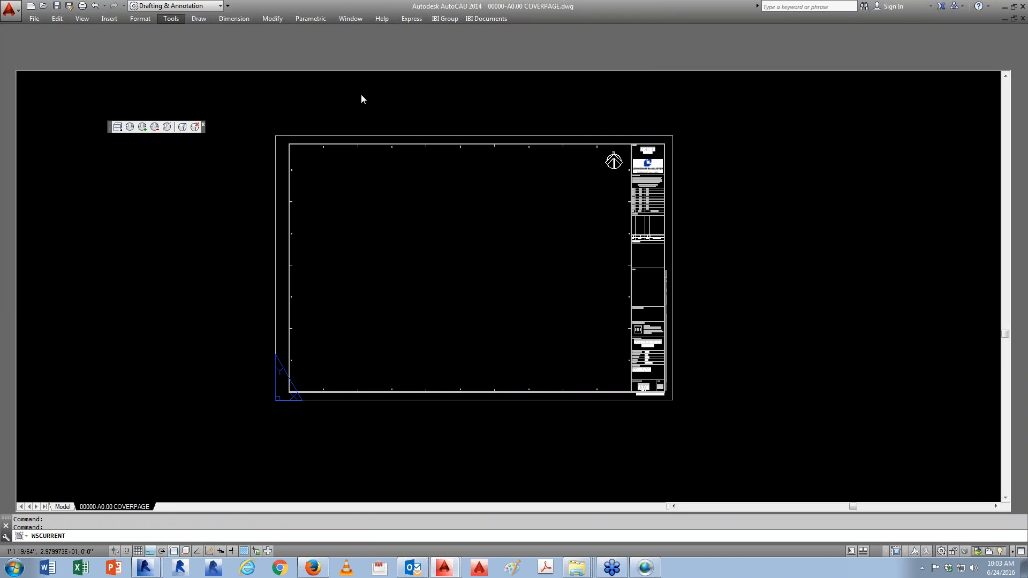
left_click(227, 5)
left_click(255, 224)
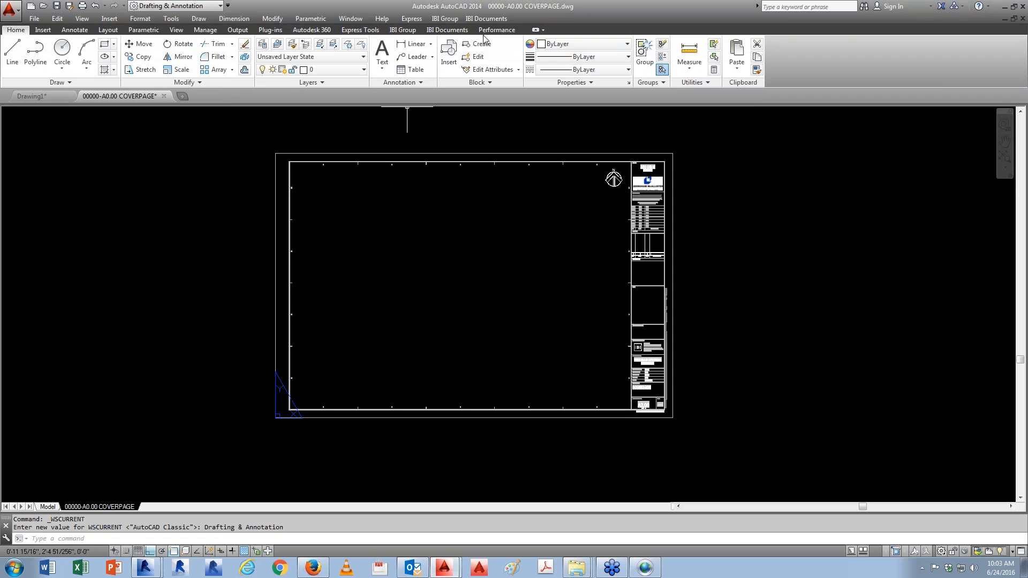
Step: Load the Architectural Imperial Documentation tool palettes and bring up the legends and general notes among the miscellaneous symbols
left_click(449, 30)
left_click(408, 31)
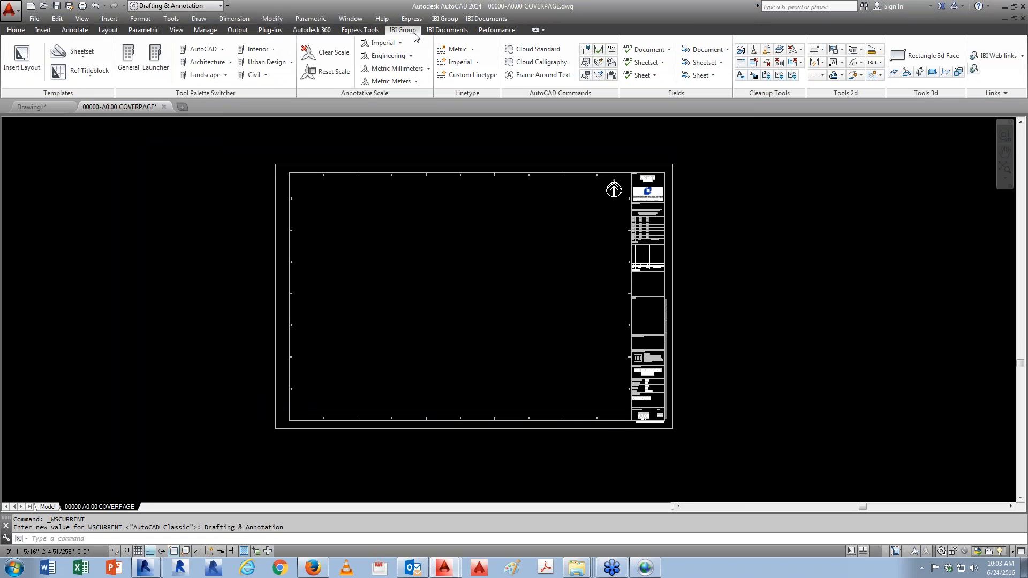
left_click(230, 63)
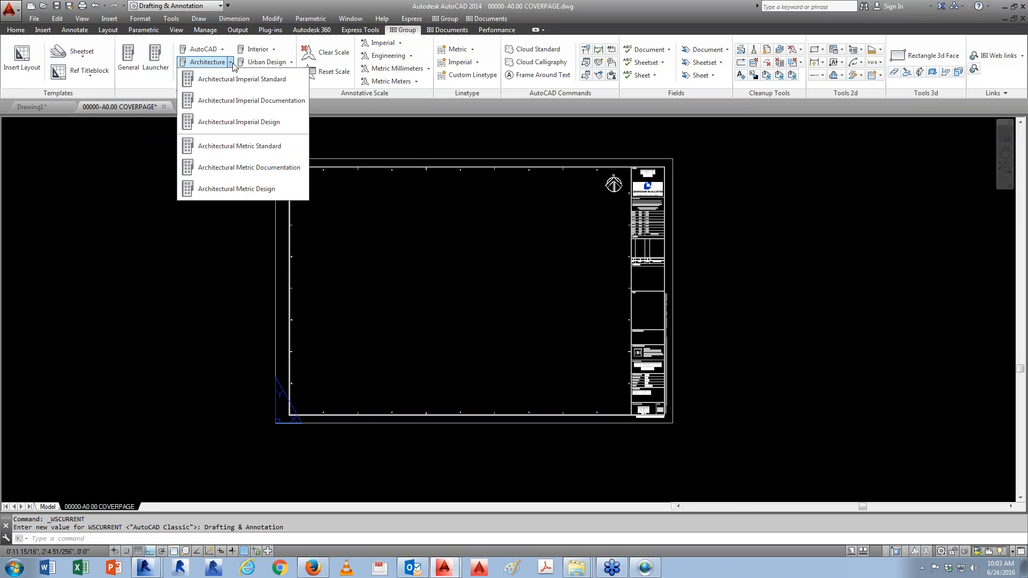
left_click(278, 103)
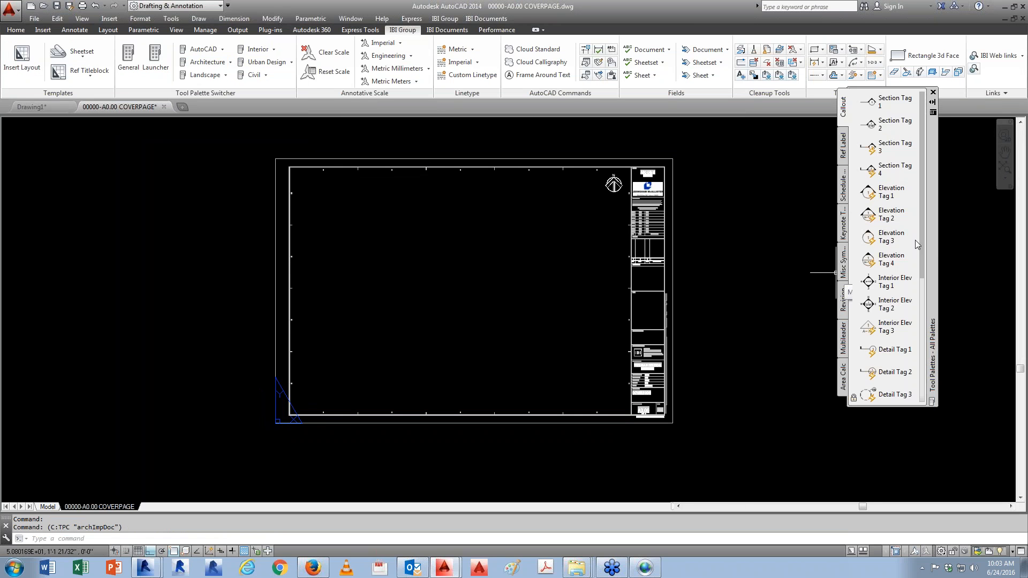
scroll(922, 210, "down", 5)
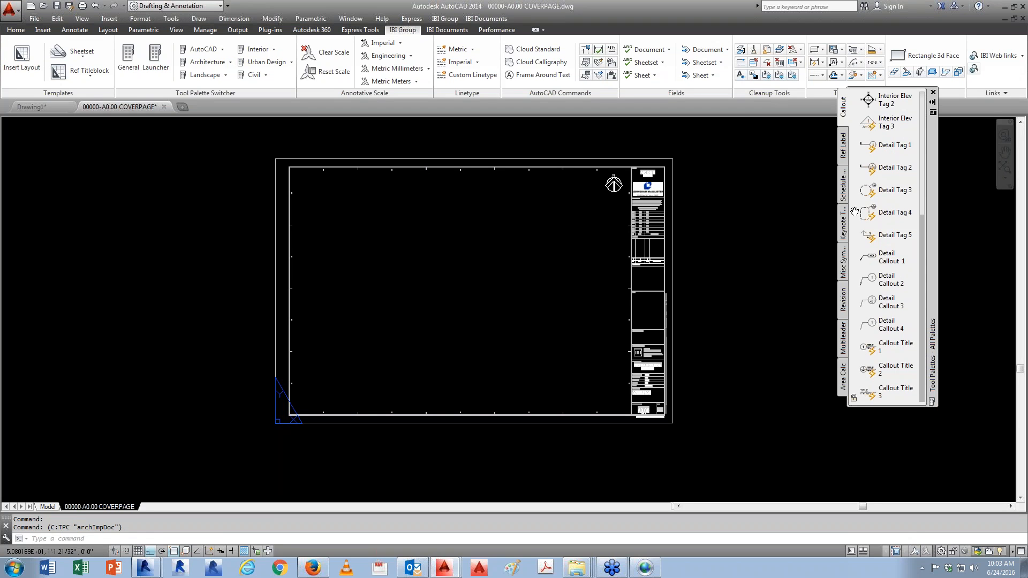
left_click(844, 263)
scroll(923, 359, "down", 5)
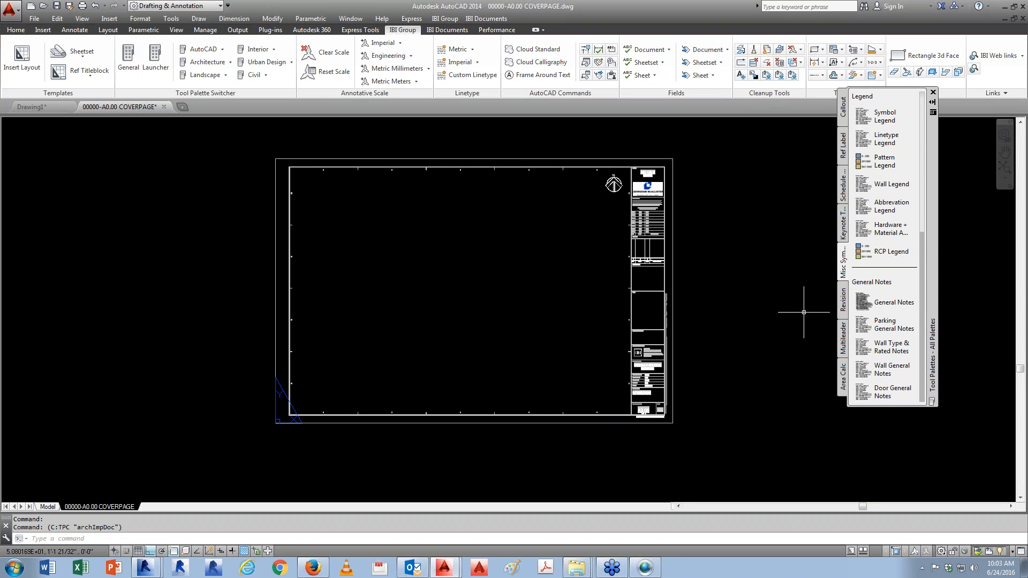
Step: Insert the General Notes block near the upper-left corner of the cover page's title block frame
left_click(864, 303)
left_click(307, 193)
scroll(333, 211, "up", 3)
scroll(571, 422, "up", 4)
scroll(572, 421, "down", 4)
middle_click_drag(572, 422, 301, 290)
Step: Insert the Parking General Notes block to the right of the general notes on the cover page
left_click(894, 332)
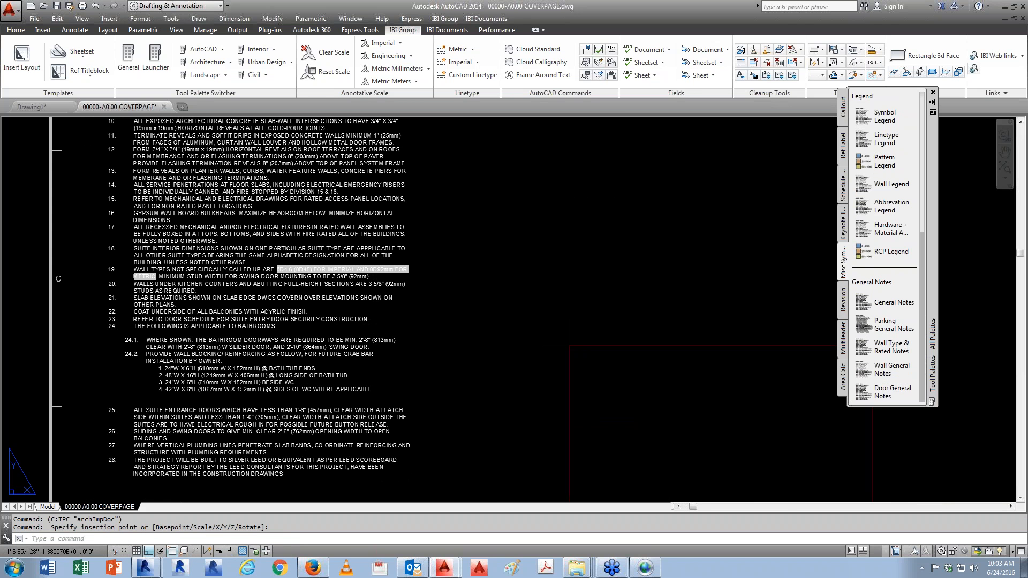
scroll(580, 345, "down", 4)
left_click(534, 260)
scroll(619, 333, "up", 5)
middle_click_drag(703, 300, 681, 299)
middle_click_drag(732, 403, 678, 398)
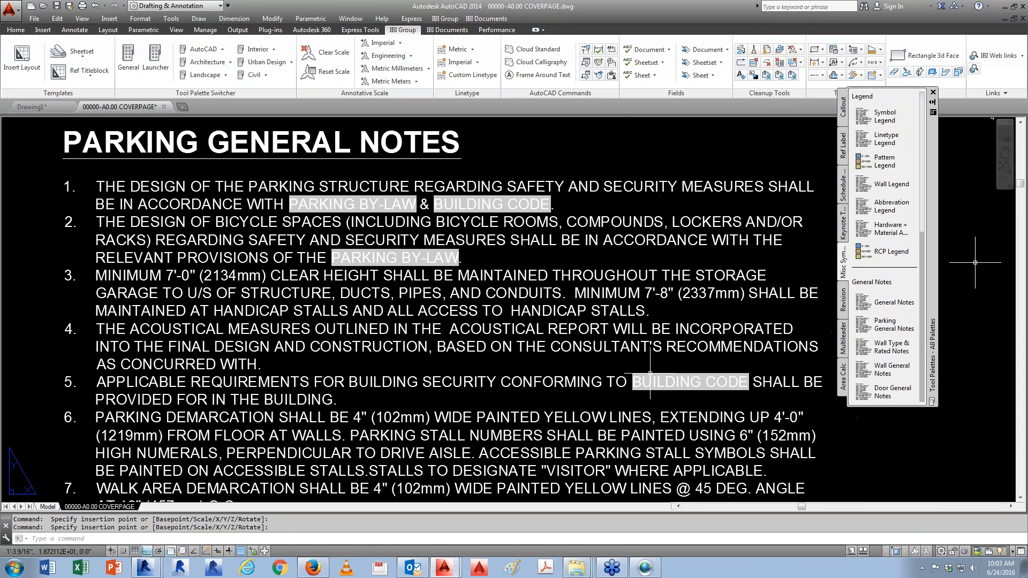
Step: Open the properties of the 00000 - New Project sheet set and bring its custom properties into view
type("SSM")
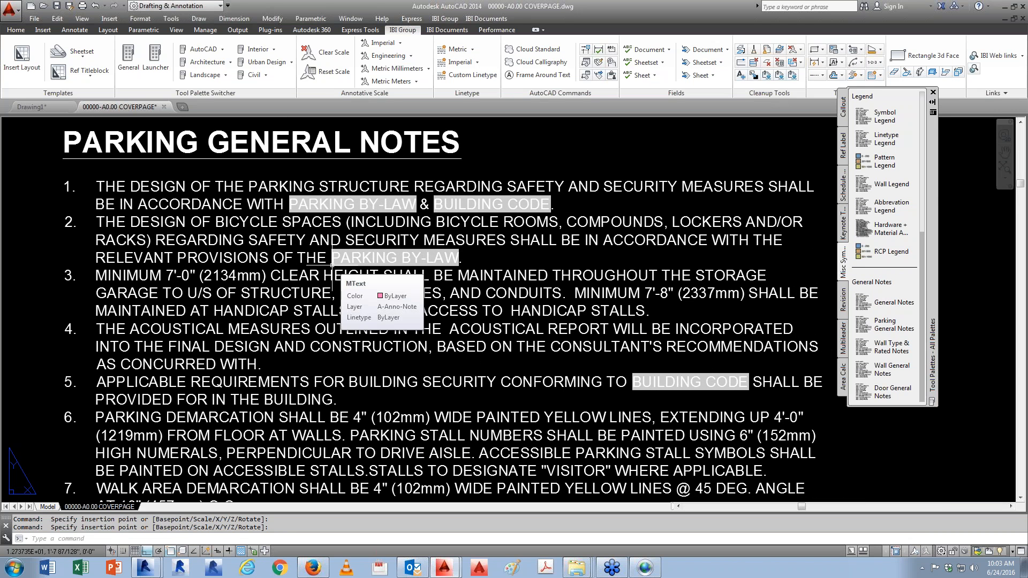
key("Return")
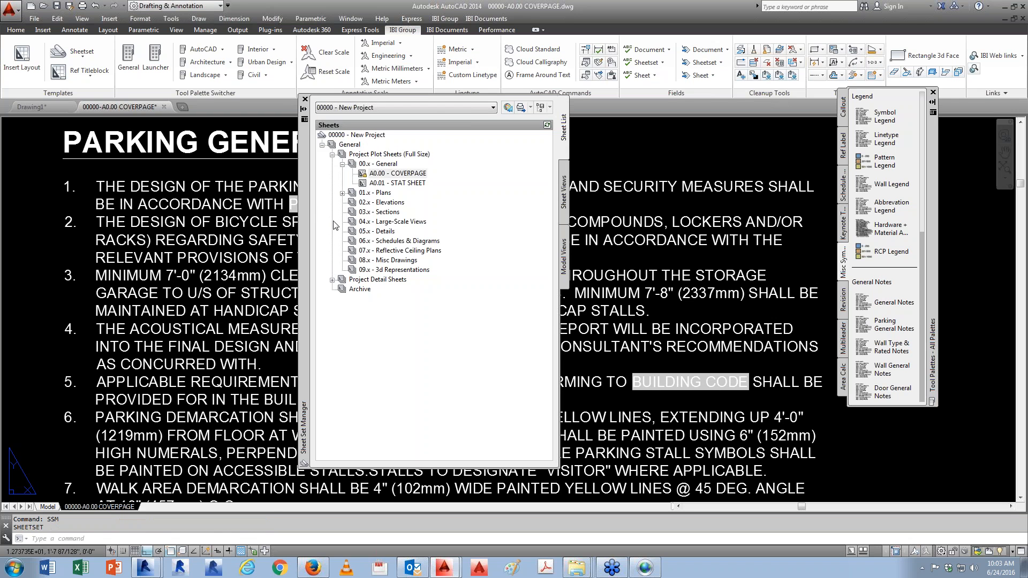
left_click_drag(308, 210, 598, 227)
right_click(674, 152)
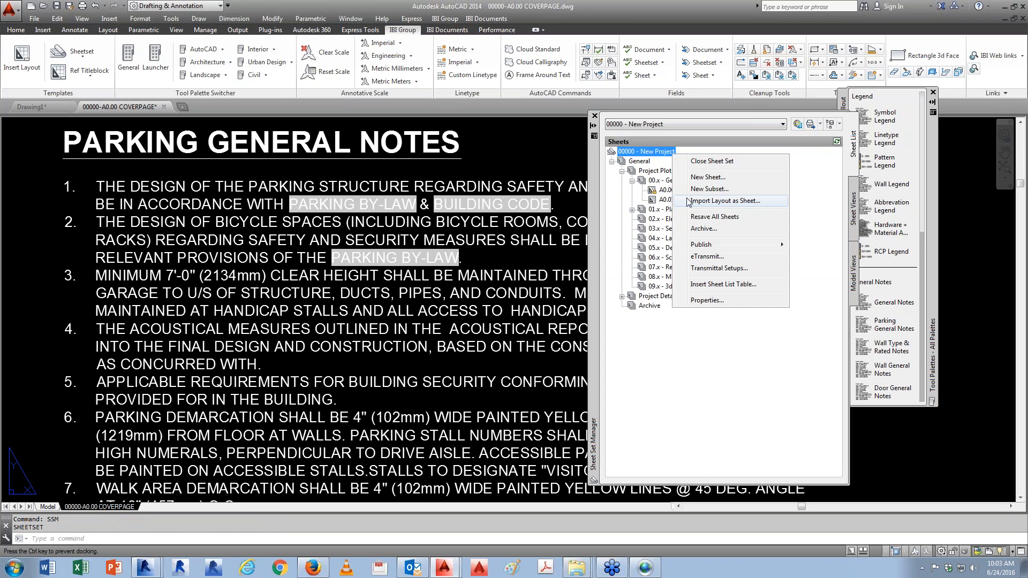
left_click(704, 303)
left_click_drag(402, 192, 402, 355)
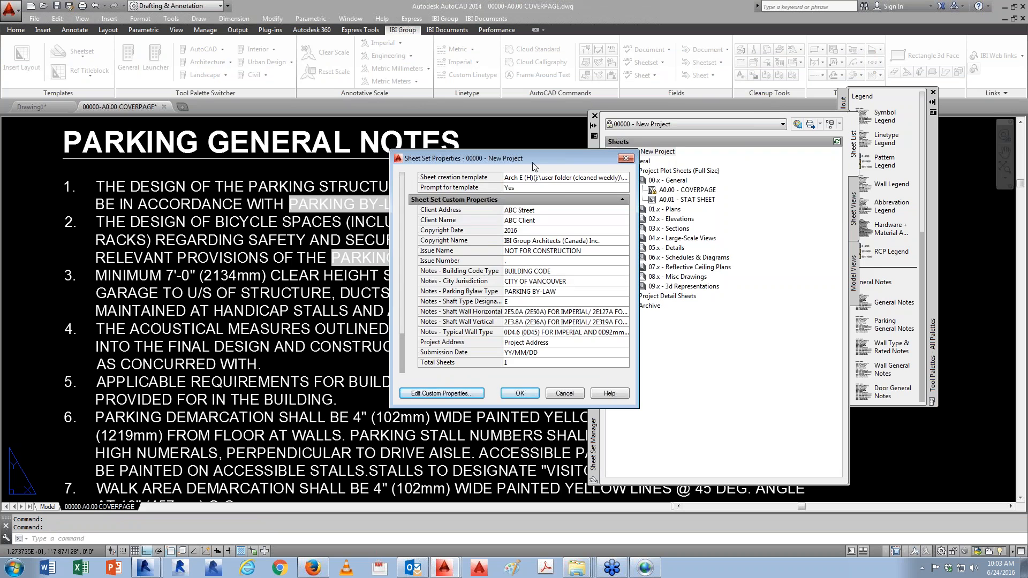
left_click_drag(532, 162, 769, 149)
Step: Set the notes' city jurisdiction to CITY OF RICHMOND and the building code type to BCBC 2012, and apply the properties
left_click(803, 267)
left_click_drag(806, 267, 771, 268)
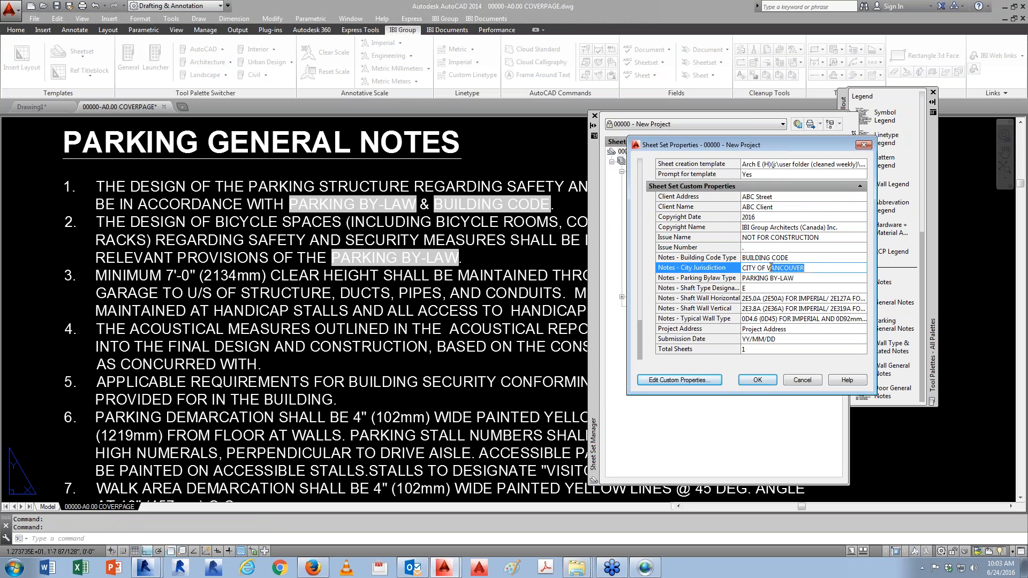
type("rICHMOND")
key("Up")
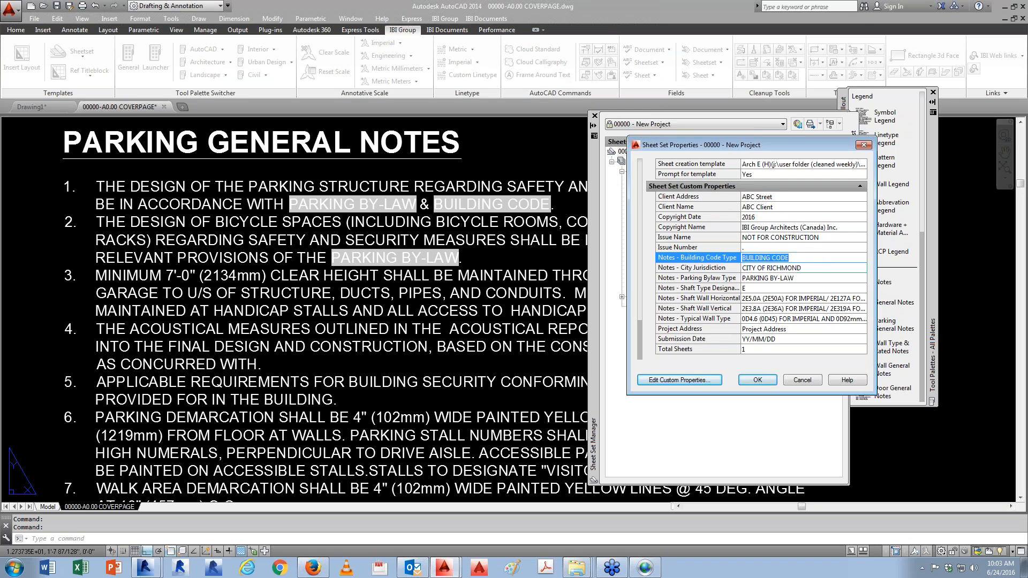
type("BCBC 2012")
left_click(757, 380)
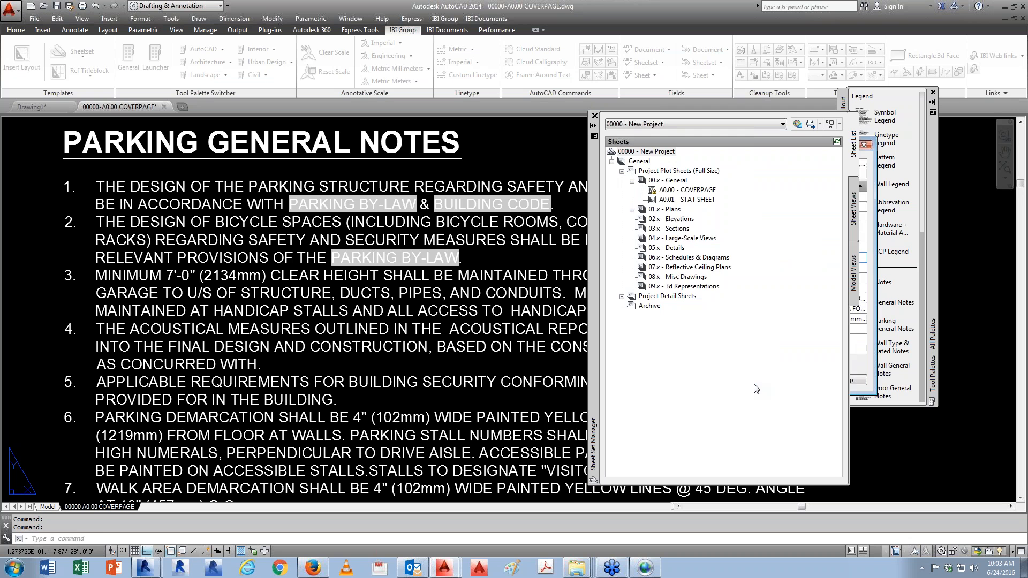
Step: Close the Sheet Set Manager, regenerate the drawing and check the building code fields in the parking general notes
left_click(593, 116)
type("rea")
key("Return")
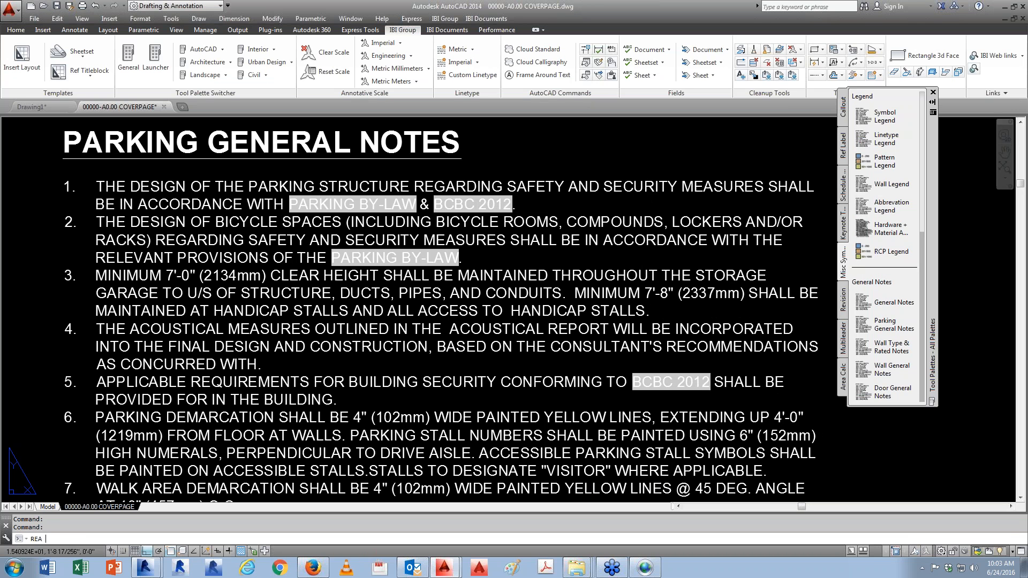
scroll(626, 164, "down", 6)
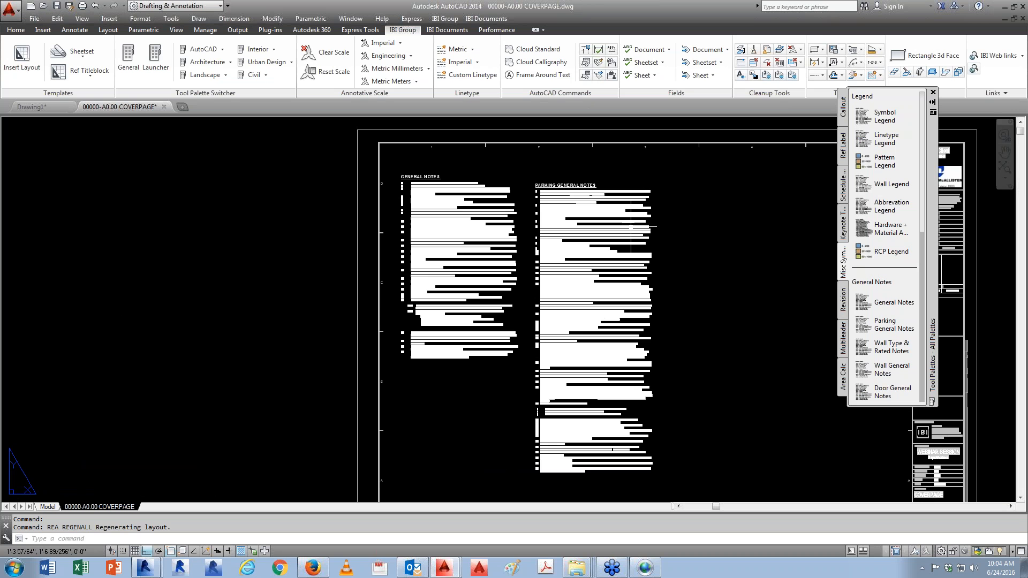
scroll(632, 227, "up", 8)
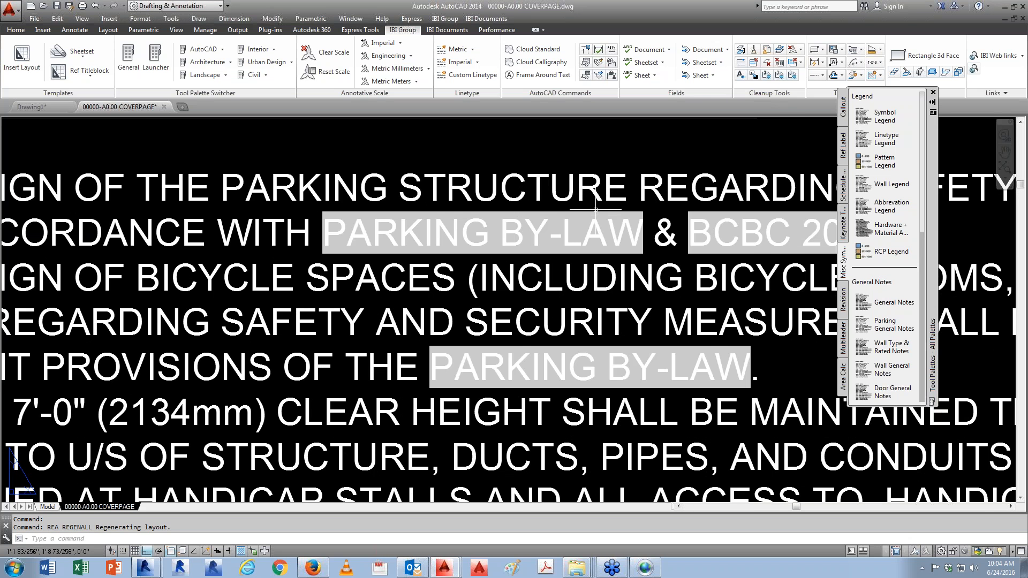
scroll(595, 209, "down", 4)
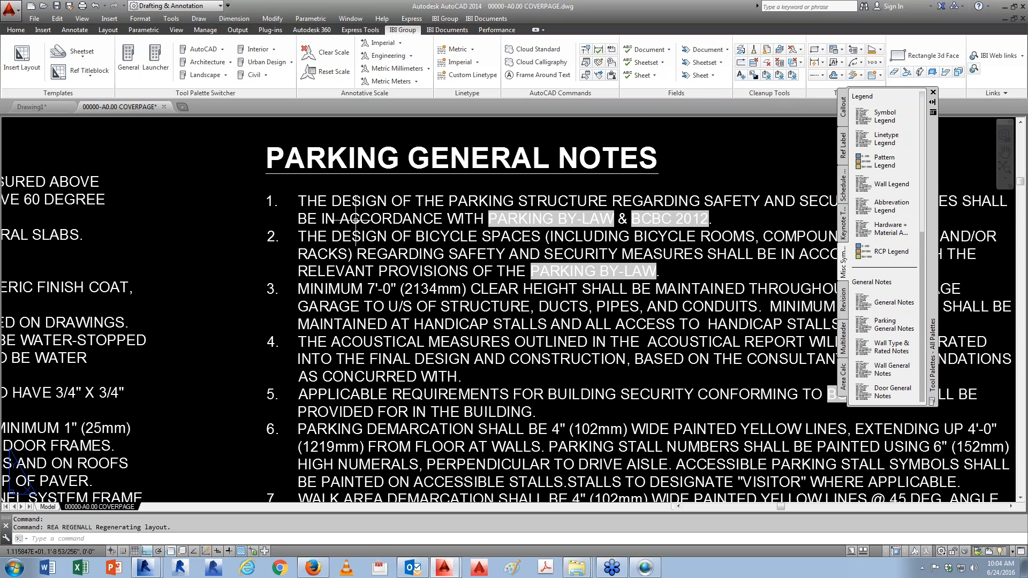
Step: Review the sheet set's custom notes properties and compare them with the shaft wall type fields in the parking general notes
type("SSM")
key("Return")
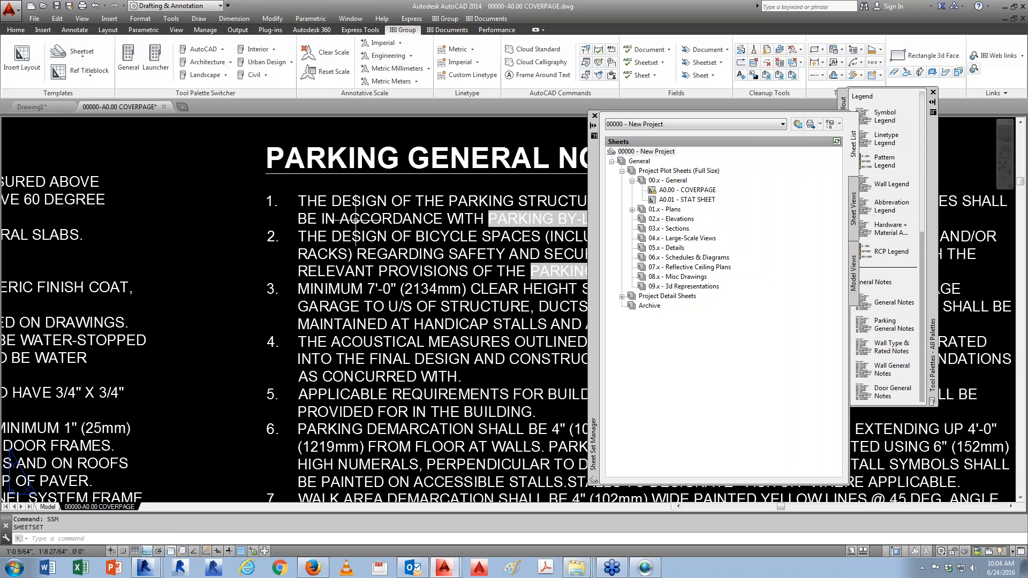
right_click(667, 153)
left_click(699, 337)
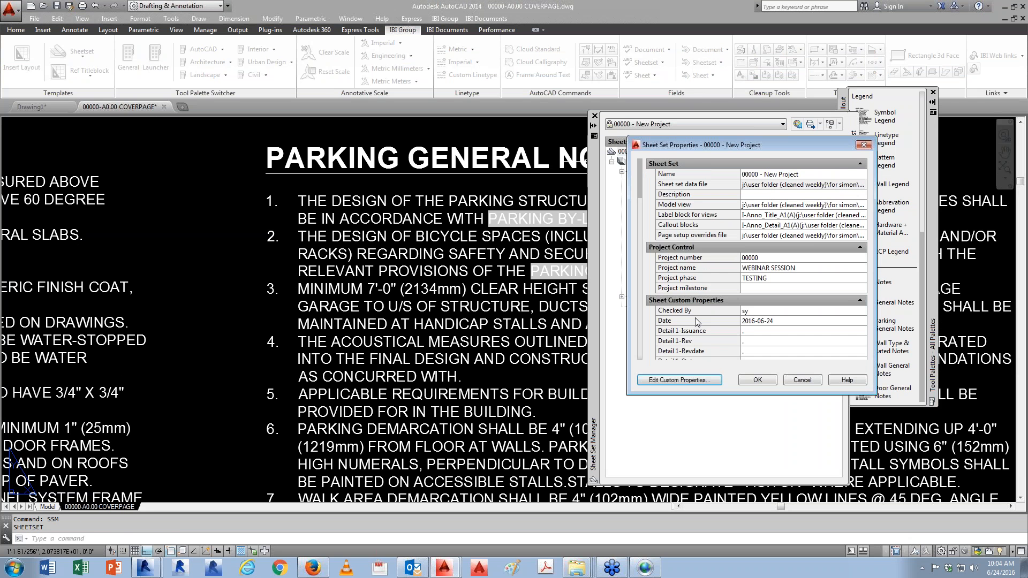
left_click_drag(640, 186, 649, 359)
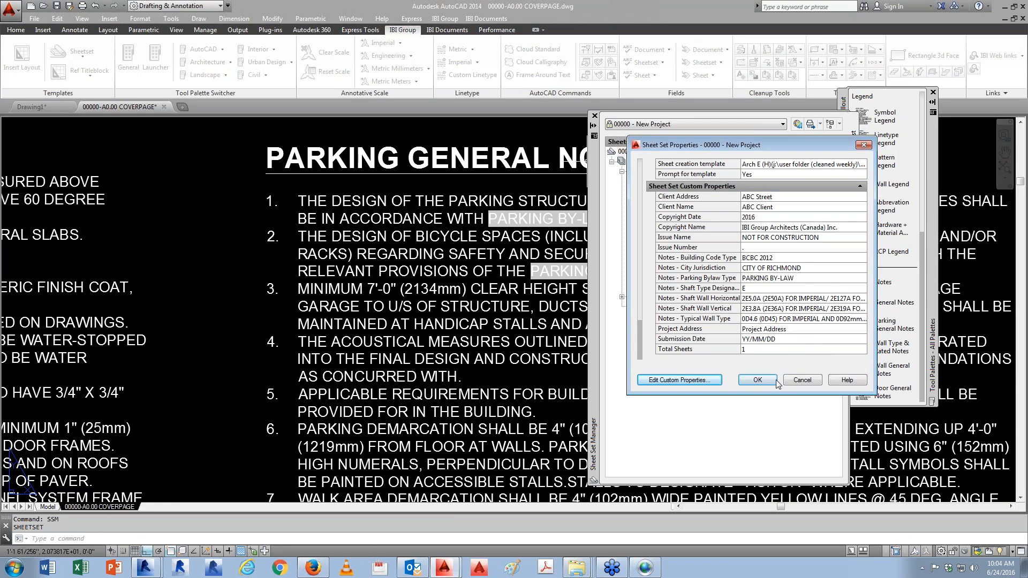
left_click(757, 380)
left_click(594, 116)
scroll(478, 268, "down", 5)
scroll(478, 269, "up", 1)
scroll(478, 269, "up", 4)
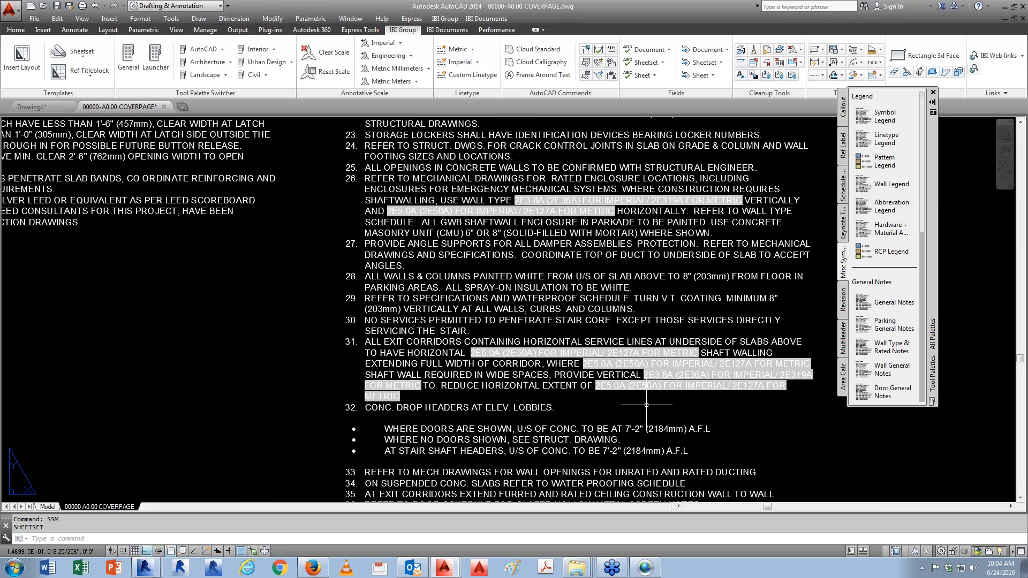
scroll(631, 399, "down", 4)
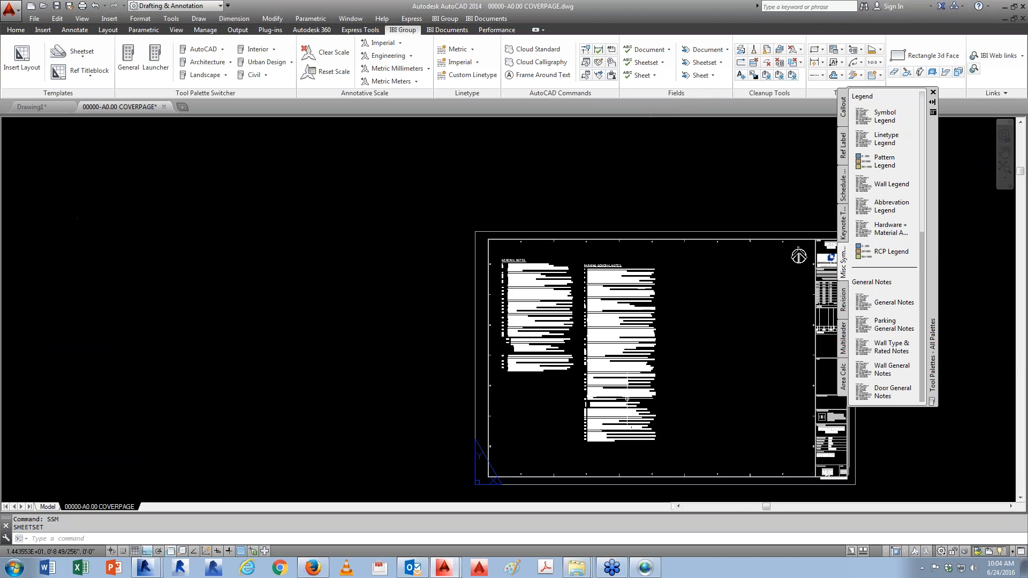
middle_click_drag(627, 399, 463, 339)
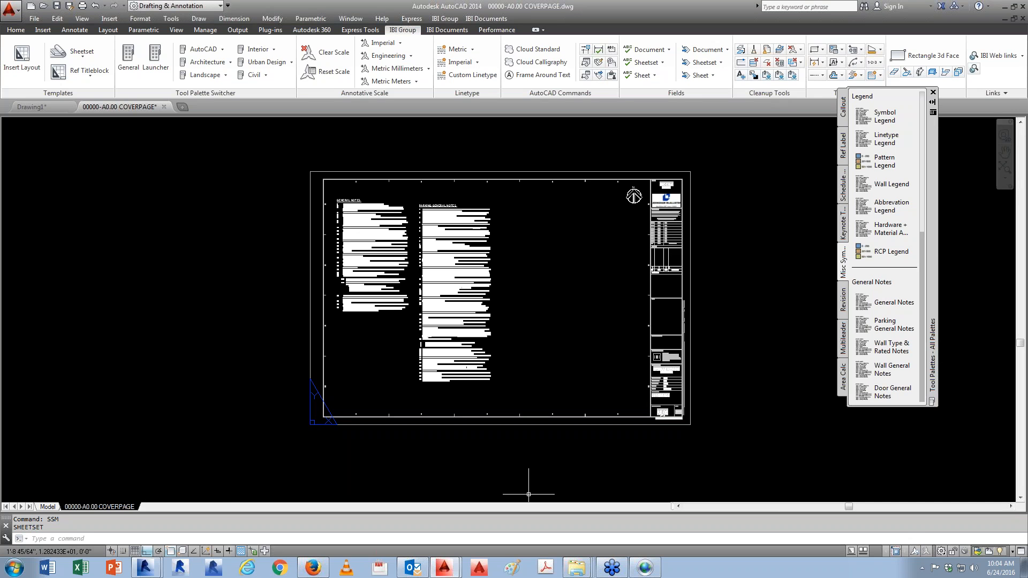
Step: Switch to the file browser and go from the 36653_AviaraII project's 5.9 Drawings folder down to Revit Library\Titleblock\Intergra Titleblock
right_click(577, 568)
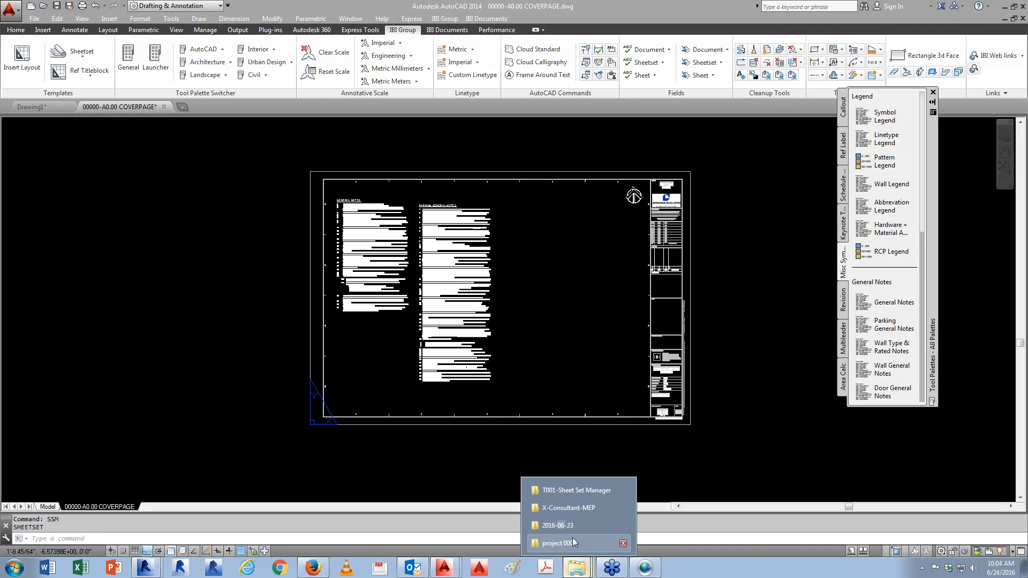
left_click(570, 527)
left_click_drag(355, 12, 663, 66)
left_click(477, 78)
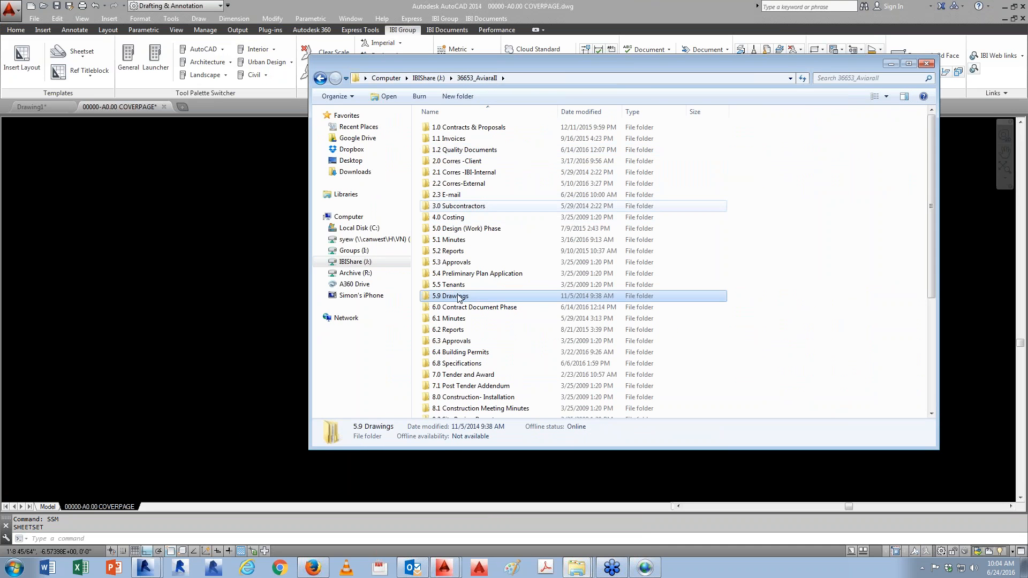
double_click(449, 297)
double_click(459, 142)
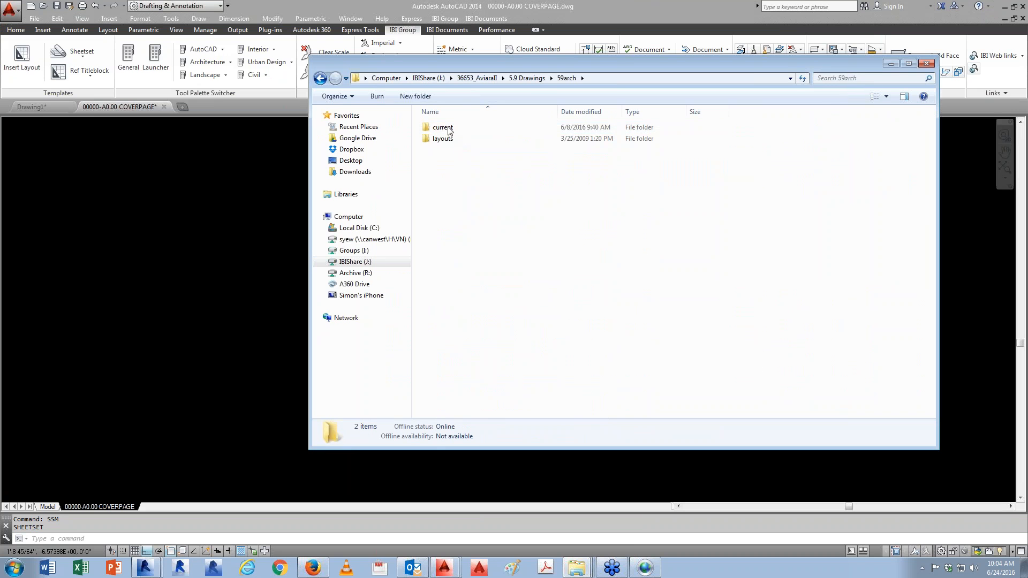
double_click(441, 172)
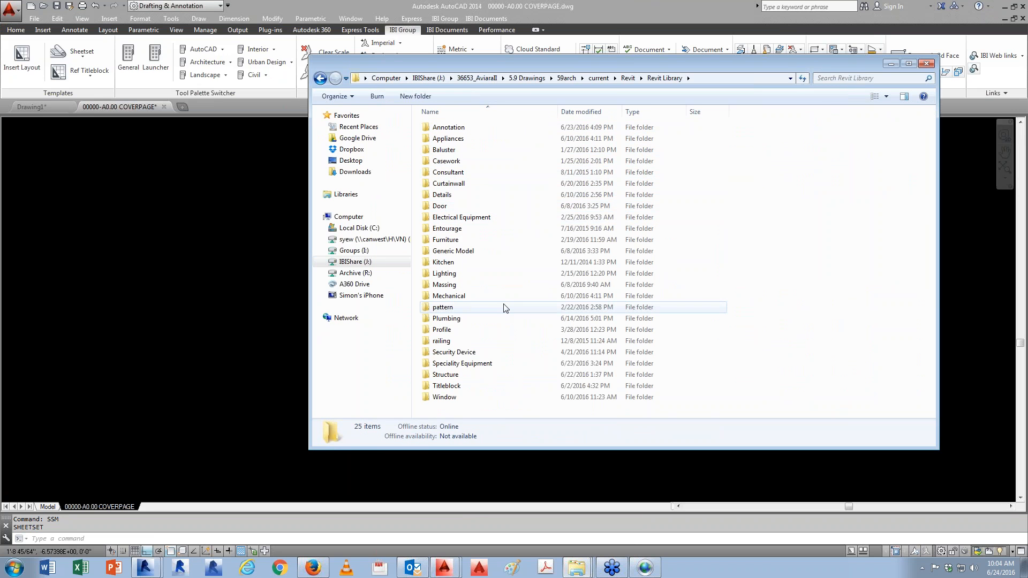
double_click(450, 386)
double_click(445, 128)
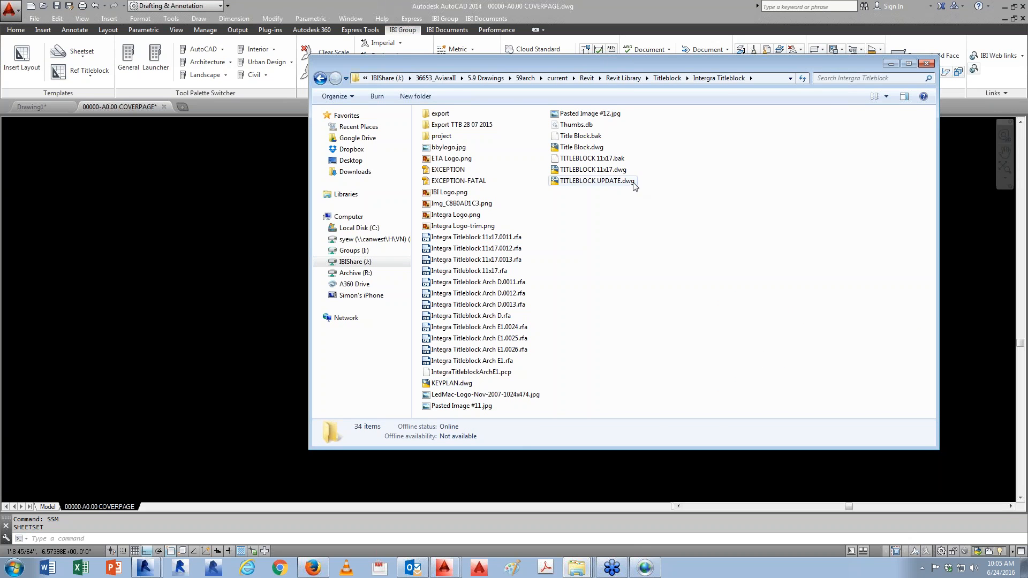
Step: Open TITLEBLOCK UPDATE.dwg, view the title block drawing and close it again
left_click(603, 183)
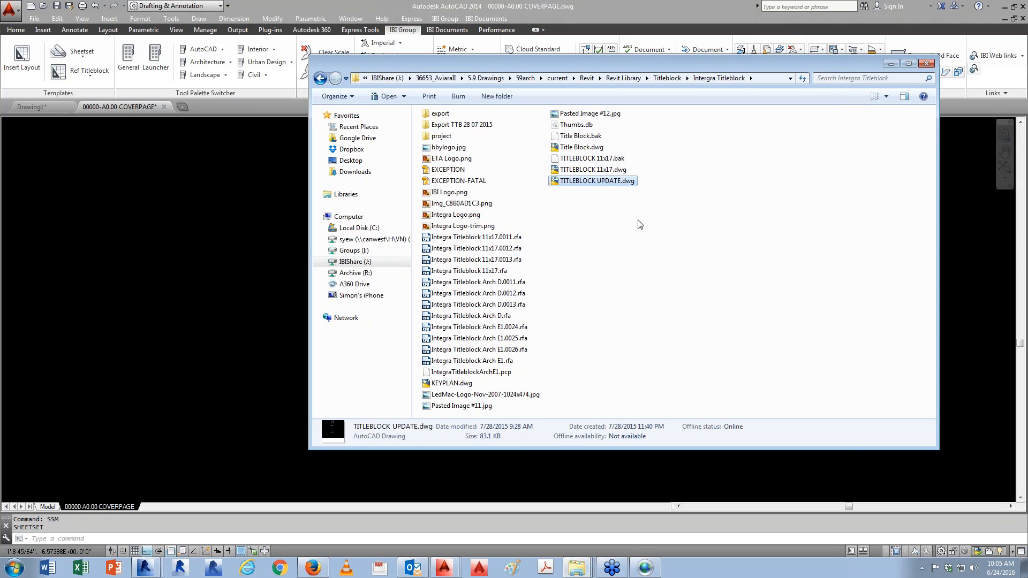
double_click(604, 182)
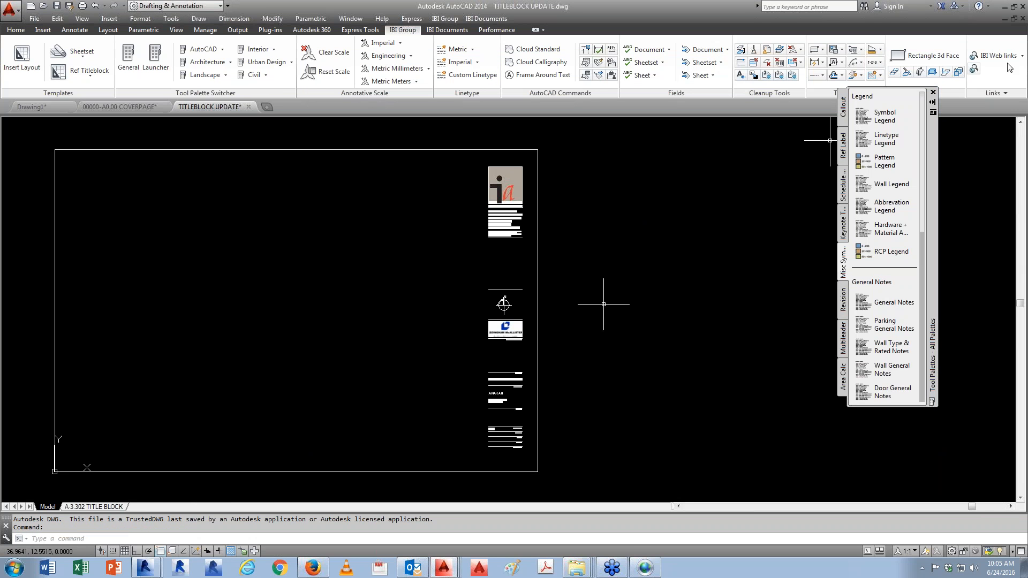
left_click(1022, 19)
left_click(529, 311)
Step: Return to the Intergra Titleblock folder and copy TITLEBLOCK UPDATE.dwg together with the logo and pasted image files it may reference
right_click(577, 568)
left_click(586, 526)
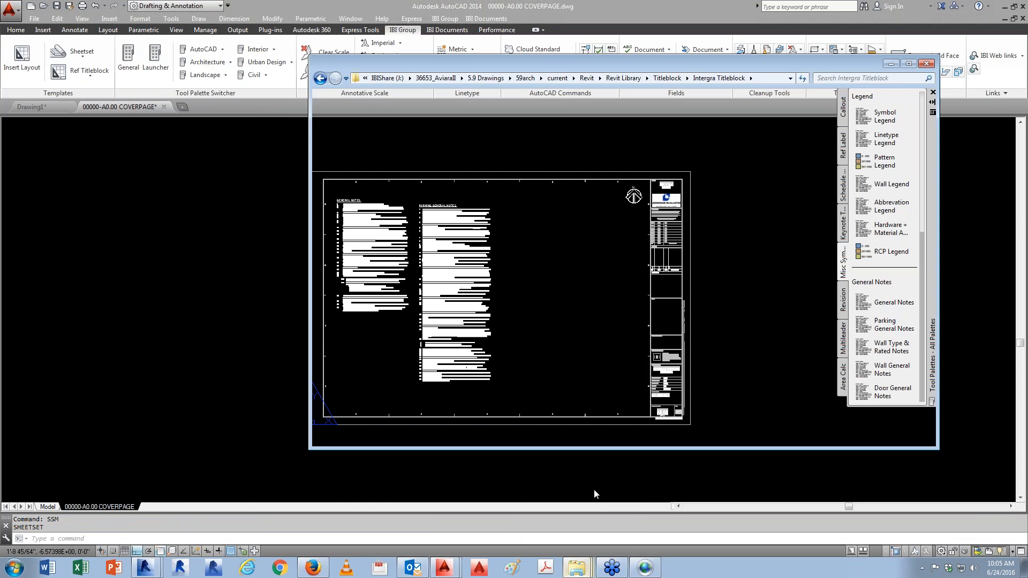
left_click(586, 113, "ctrl")
left_click(469, 406, "ctrl")
left_click(477, 394, "ctrl")
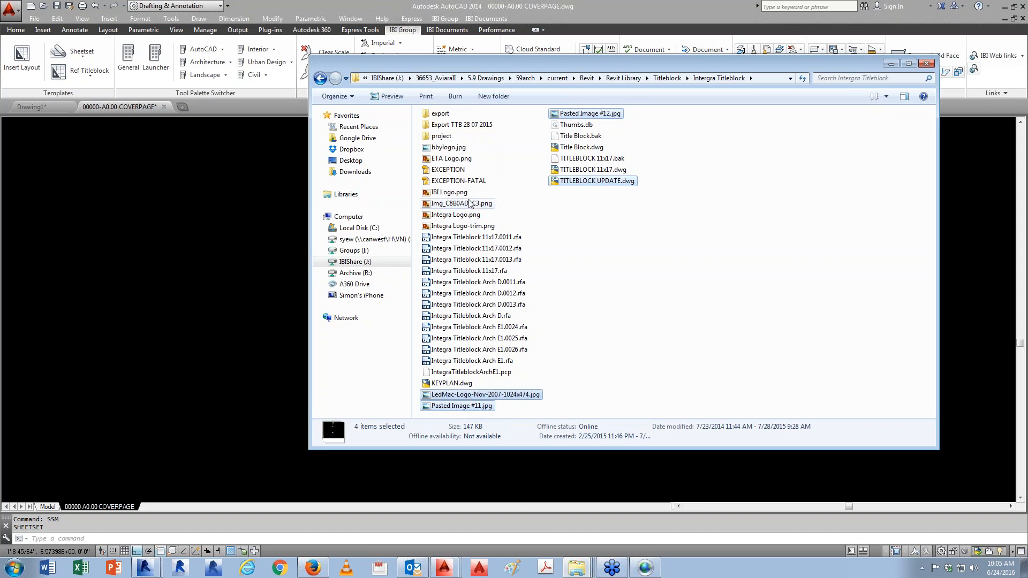
left_click(451, 226, "ctrl")
left_click(450, 215, "ctrl")
left_click(449, 205, "ctrl")
left_click(444, 191, "ctrl")
left_click(456, 158, "ctrl")
left_click(450, 147, "ctrl")
Step: Paste the copied title block drawing and images into the project 0000 folder's Standards\Titleblock subfolder
left_click(577, 567)
left_click(559, 543)
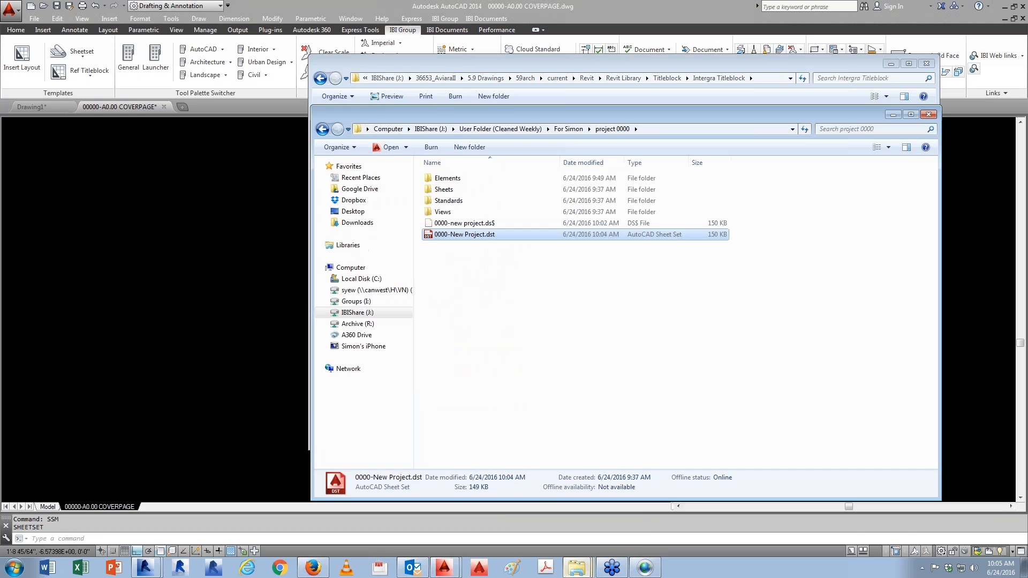
left_click(448, 201)
double_click(449, 202)
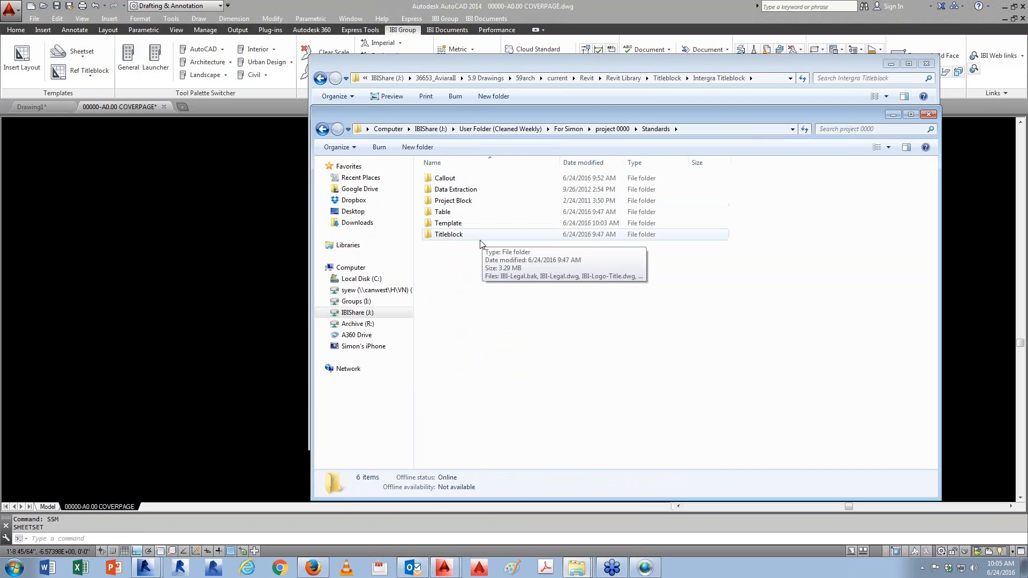
double_click(451, 234)
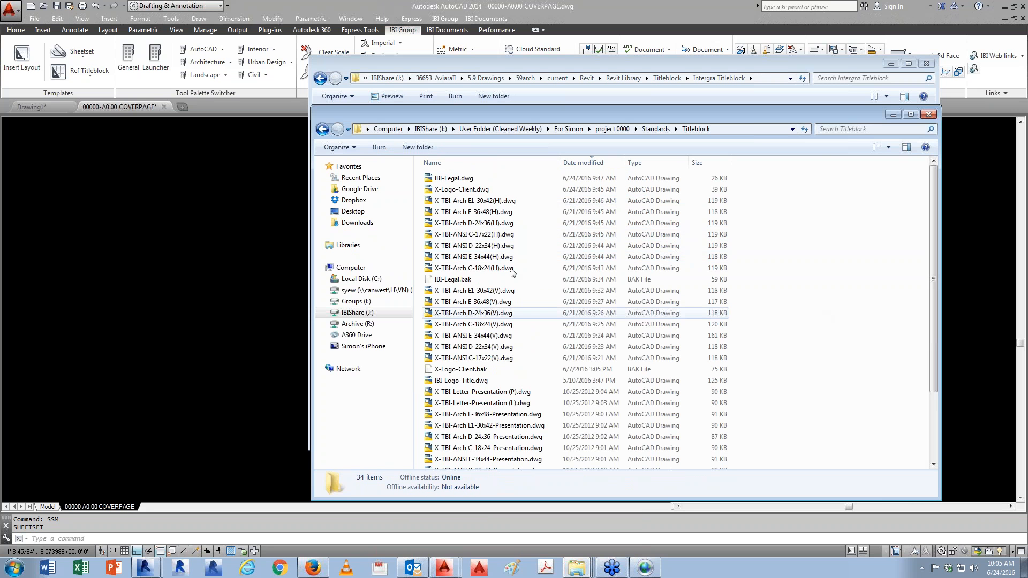
key("ctrl+v")
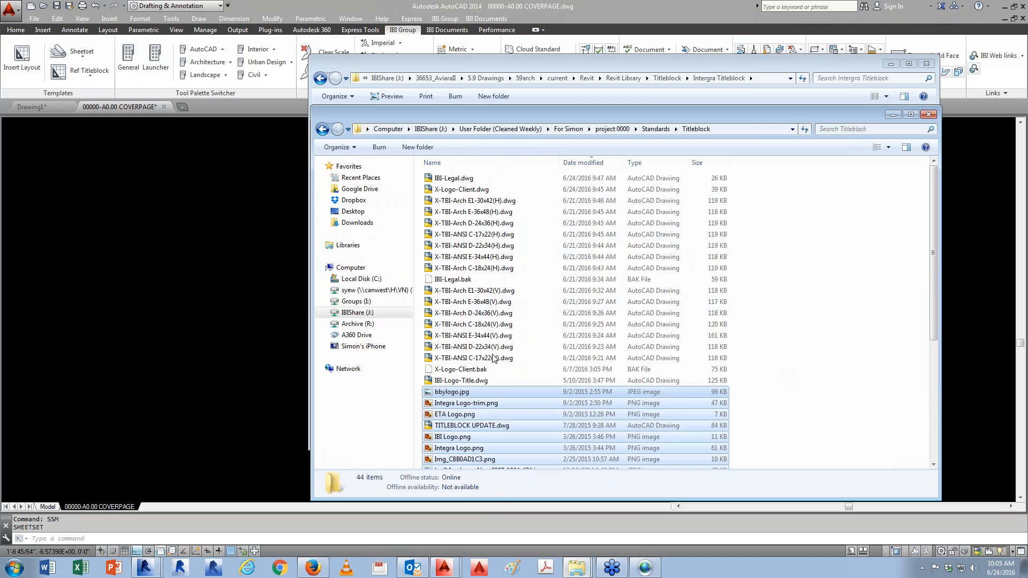
scroll(586, 337, "down", 1)
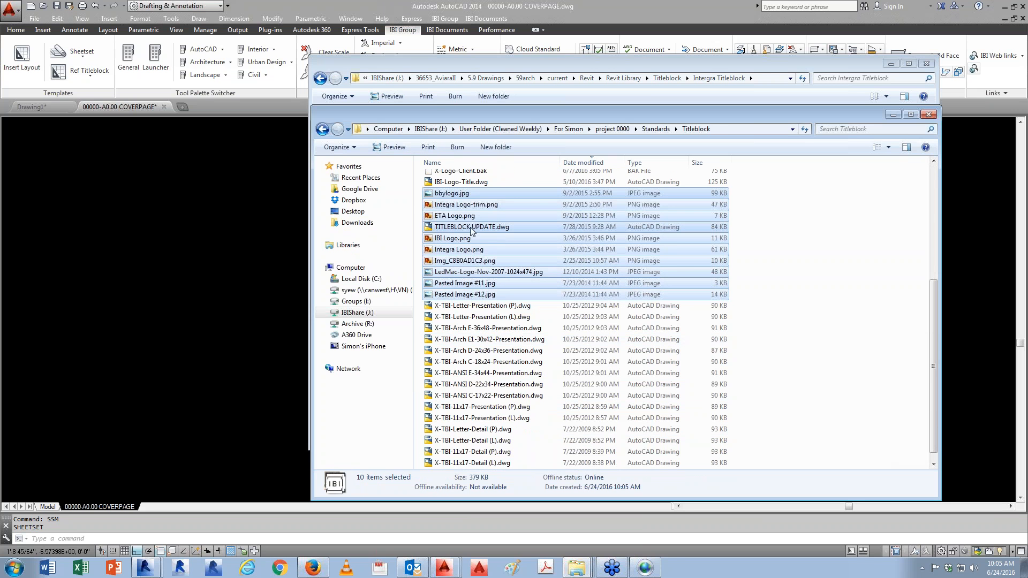
Step: Switch back to AutoCAD, cancel any stray selection and open the Sheet Set Manager
left_click(194, 290)
key("Escape")
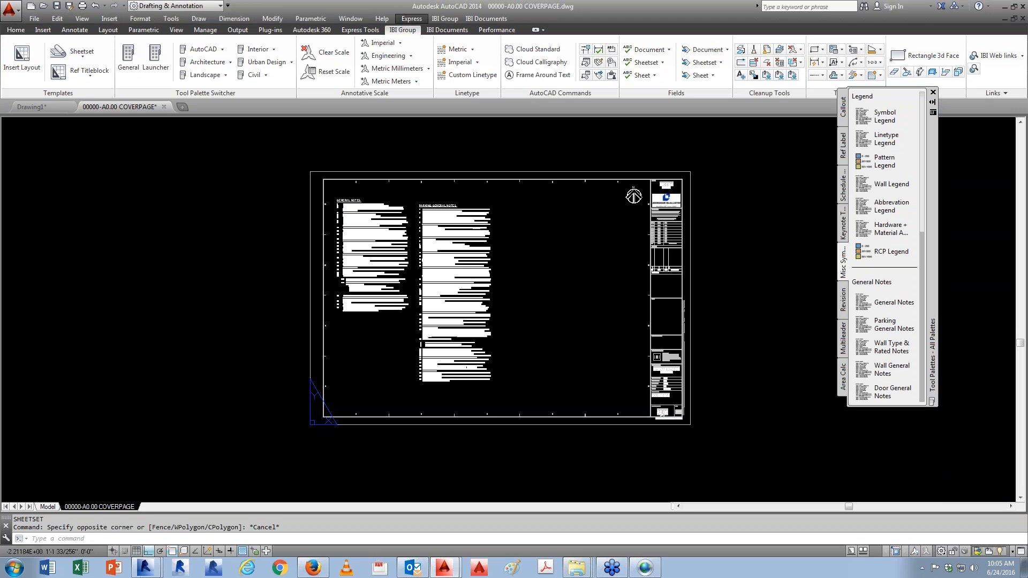
left_click(218, 355)
left_click(233, 306)
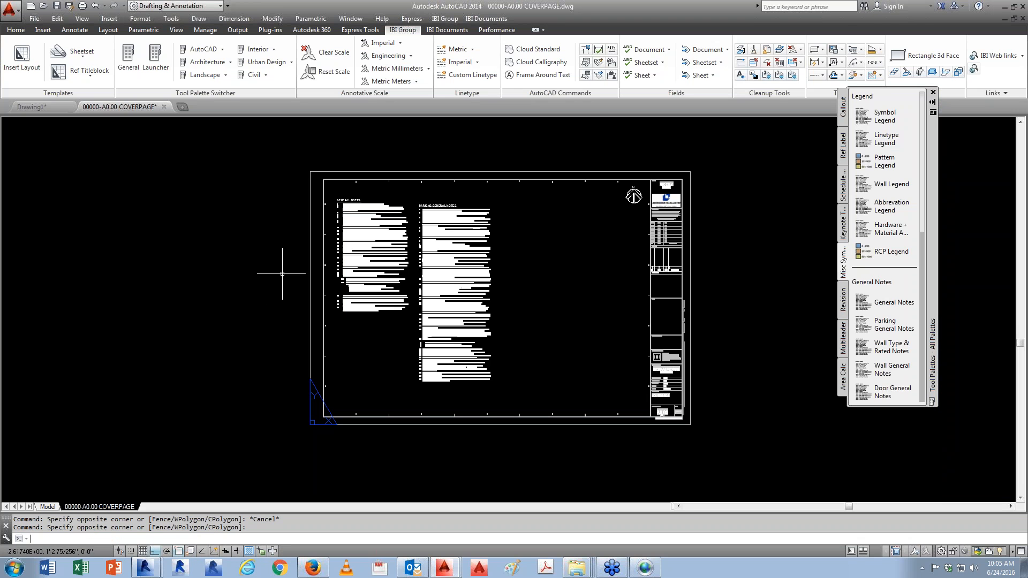
type("SSM")
key("Return")
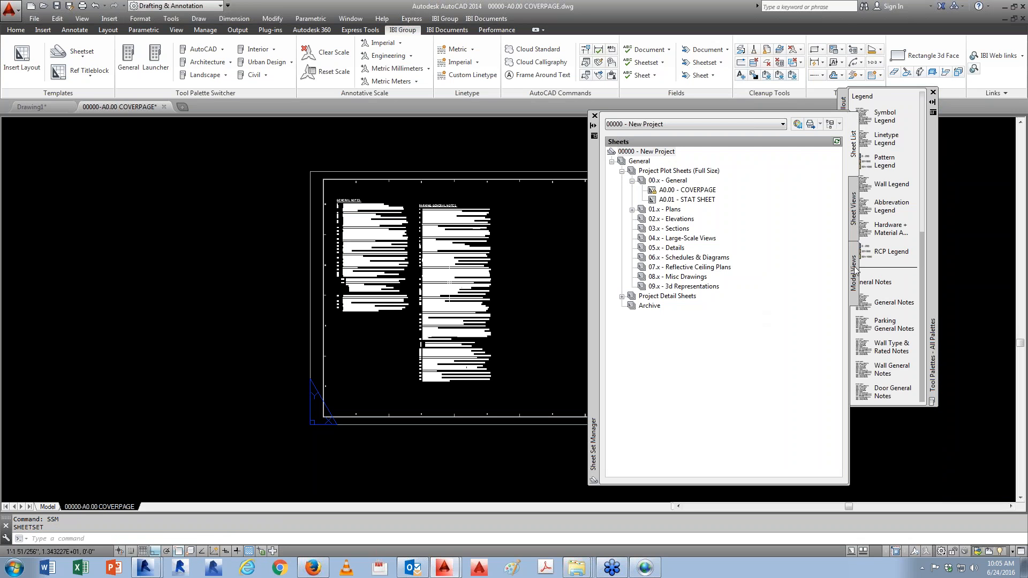
Step: Open IBI Sheetset Templates (Imperial CTB).dwt from Standards\Template in the sheet set's model view locations
left_click(854, 271)
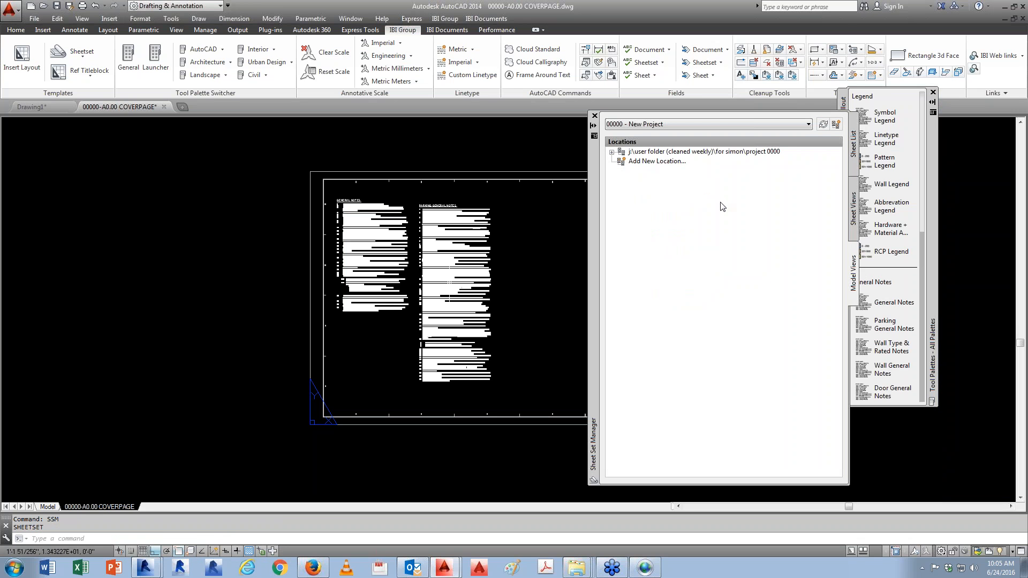
left_click(612, 152)
double_click(652, 180)
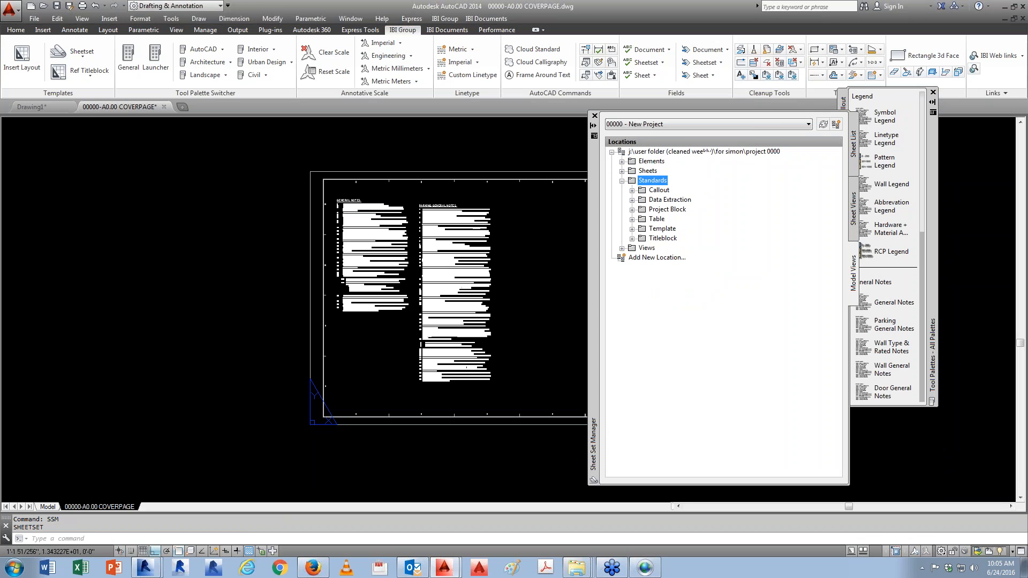
left_click(663, 229)
double_click(663, 228)
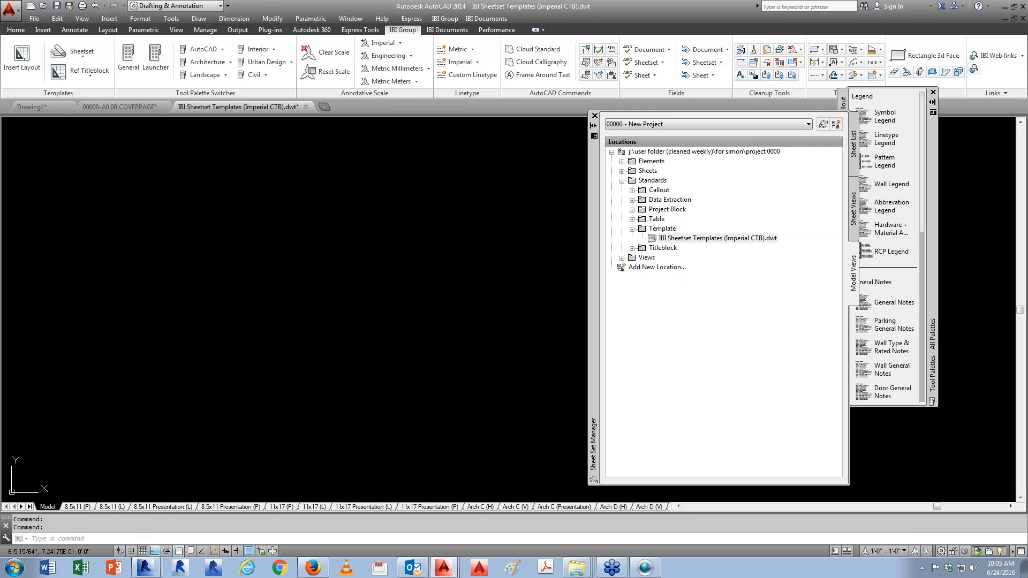
Step: Add a new layout after the last Arch E1 presentation layout and rename it new titleblock
left_click(29, 507)
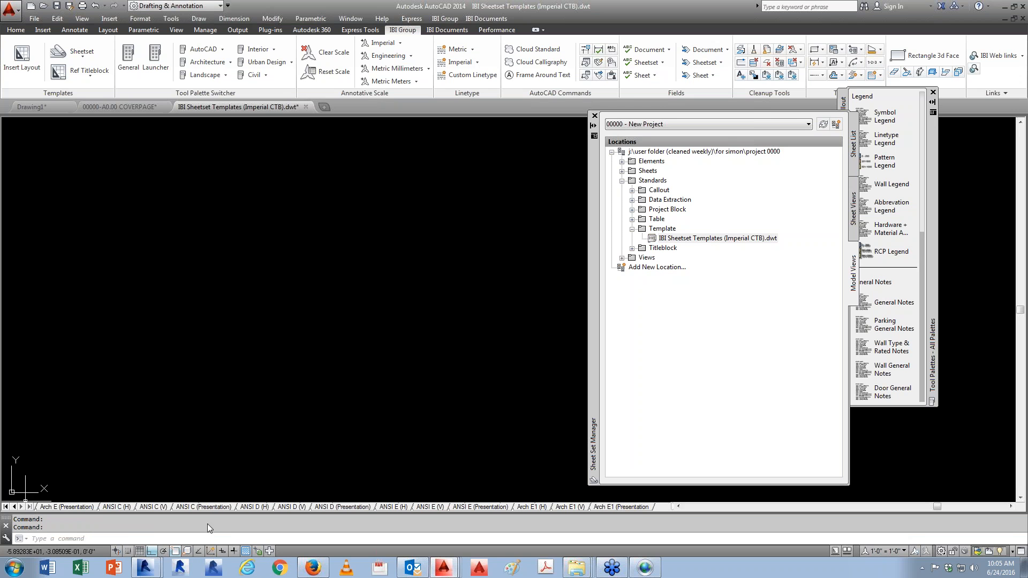
right_click(634, 509)
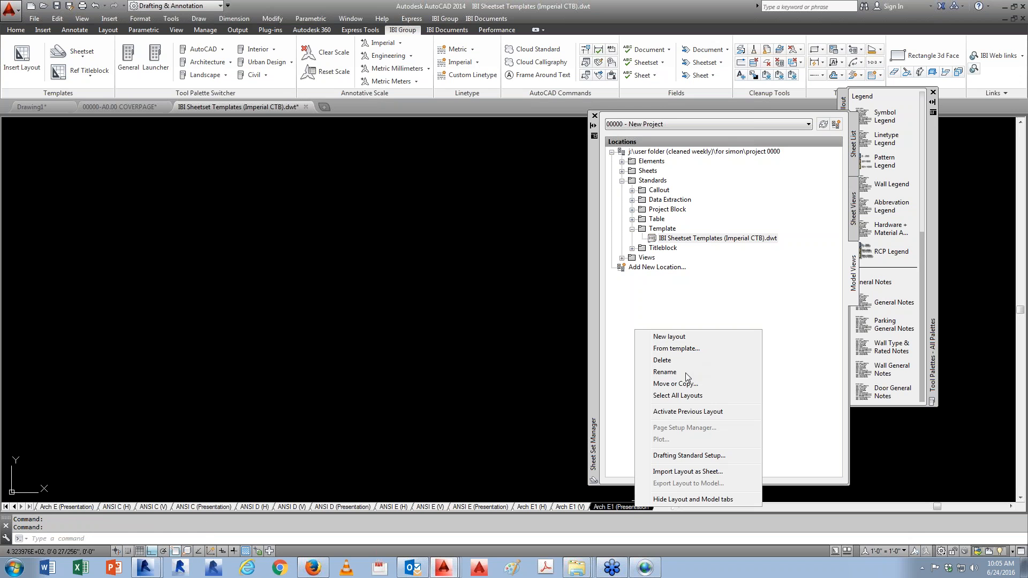
left_click(684, 338)
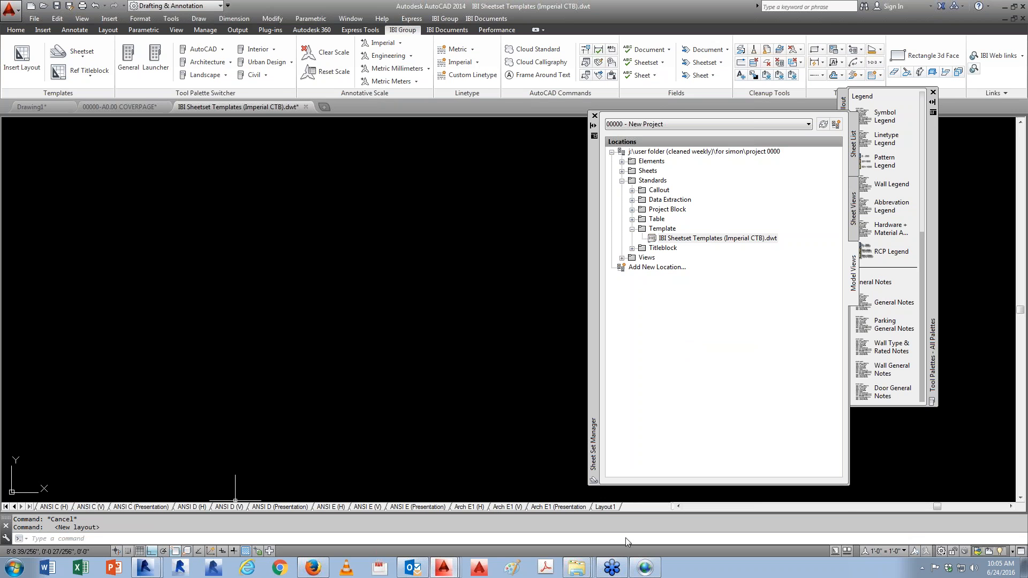
right_click(608, 509)
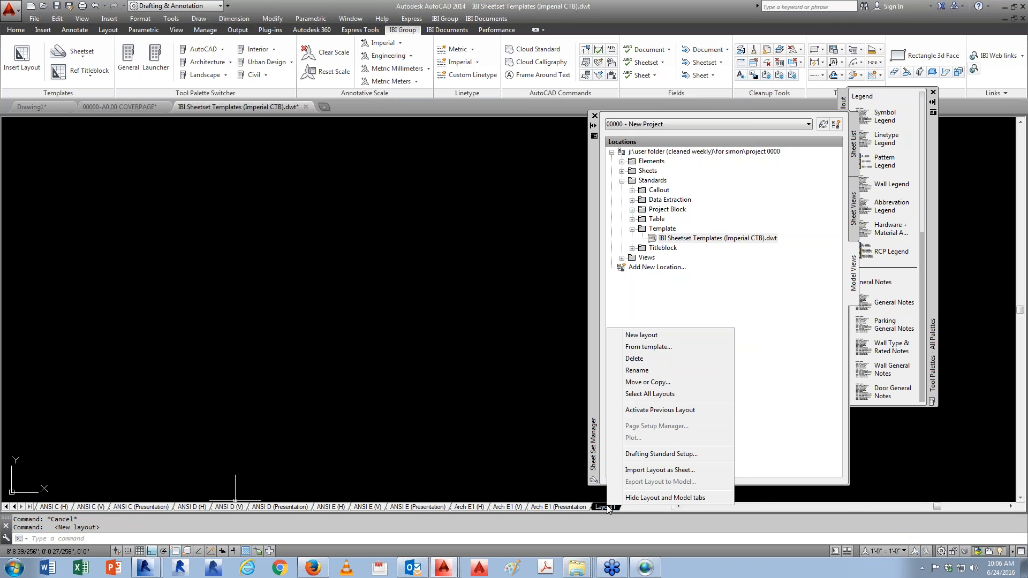
left_click(649, 371)
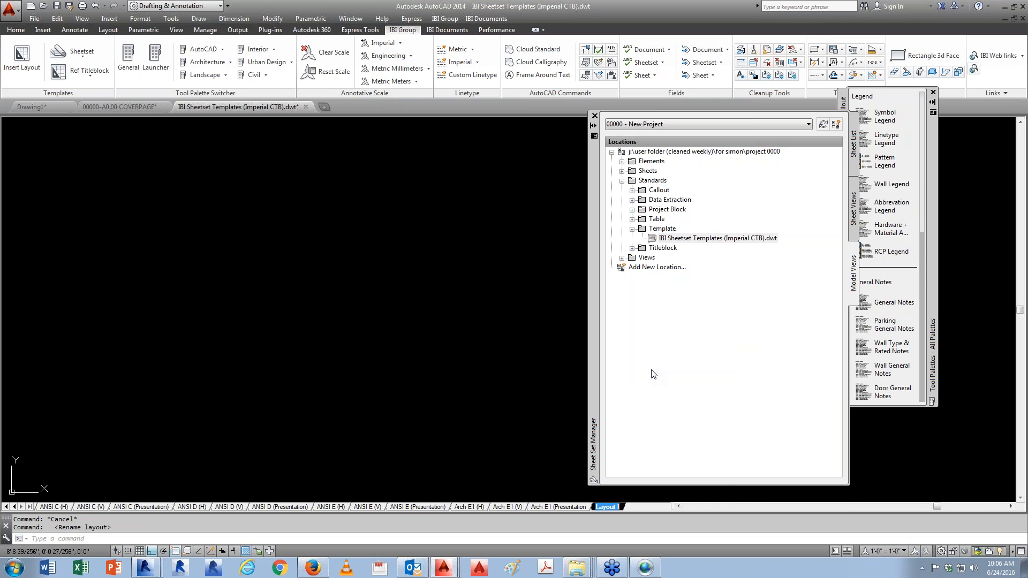
type("new titleblock")
key("Return")
Step: Start attaching an external drawing reference and browse to Standards\Titleblock inside the project 0000 folder on the IBIShare drive
type("XR")
key("Return")
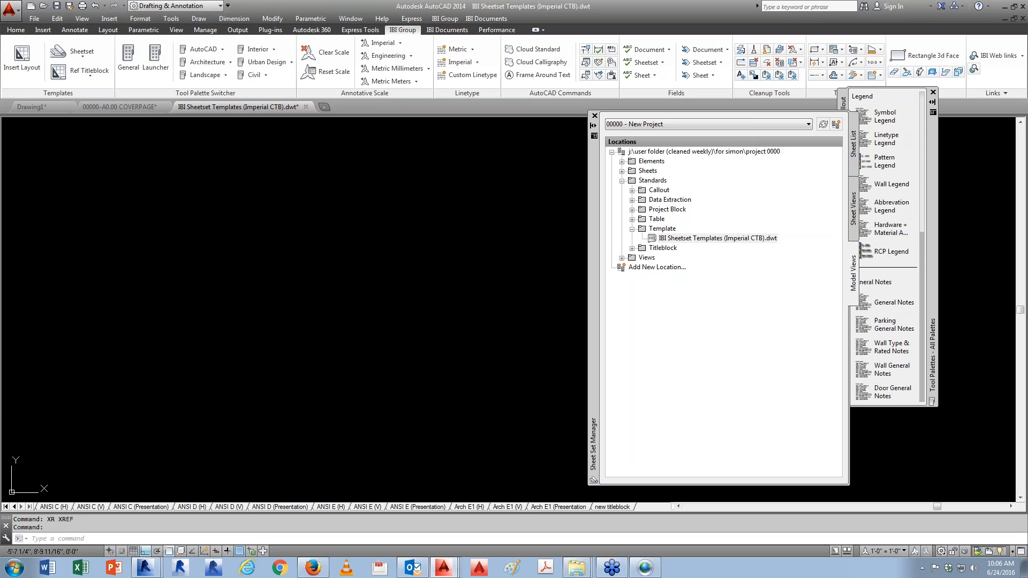
left_click(477, 168)
scroll(476, 300, "up", 5)
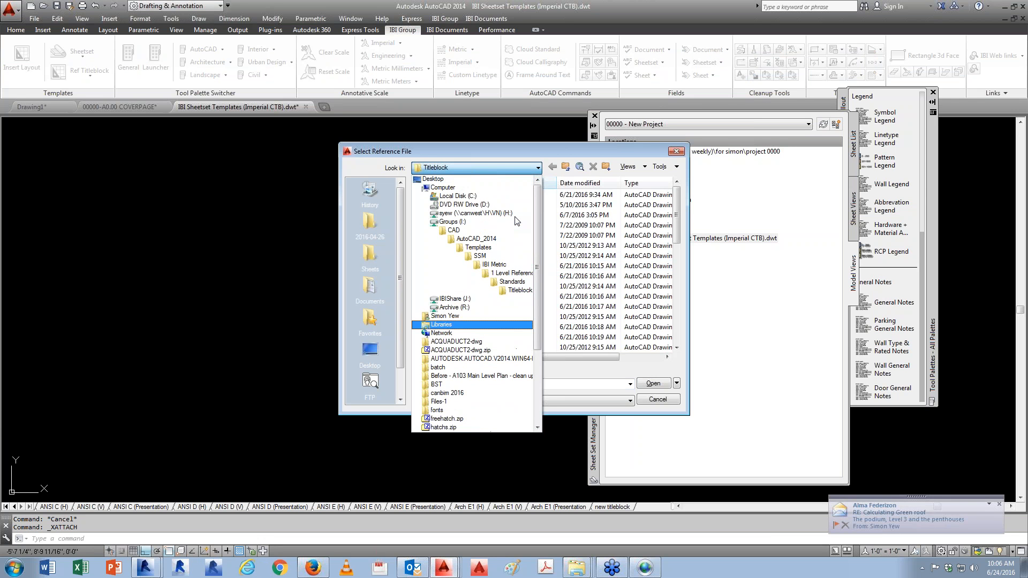
left_click(464, 299)
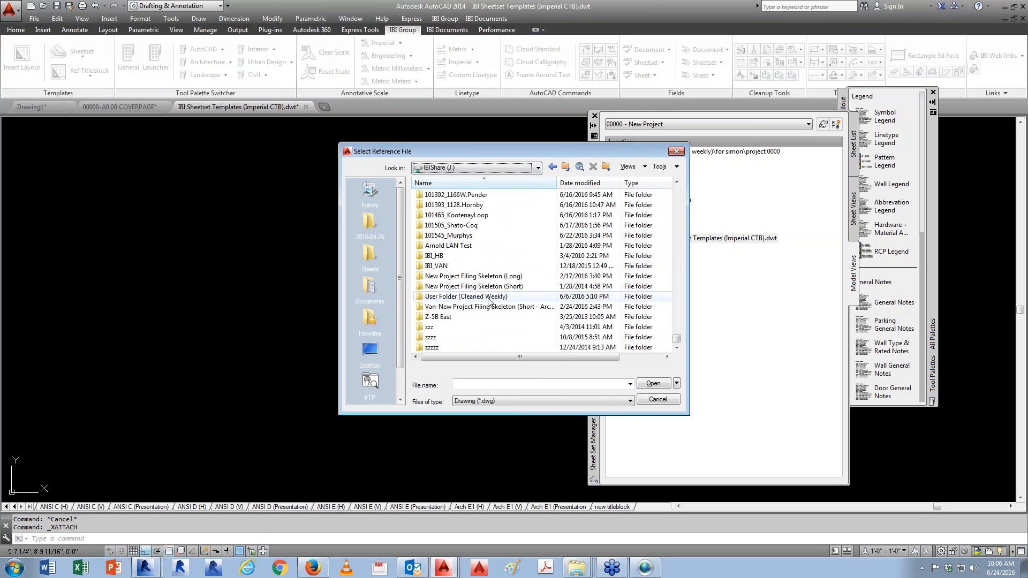
double_click(459, 296)
scroll(459, 294, "down", 10)
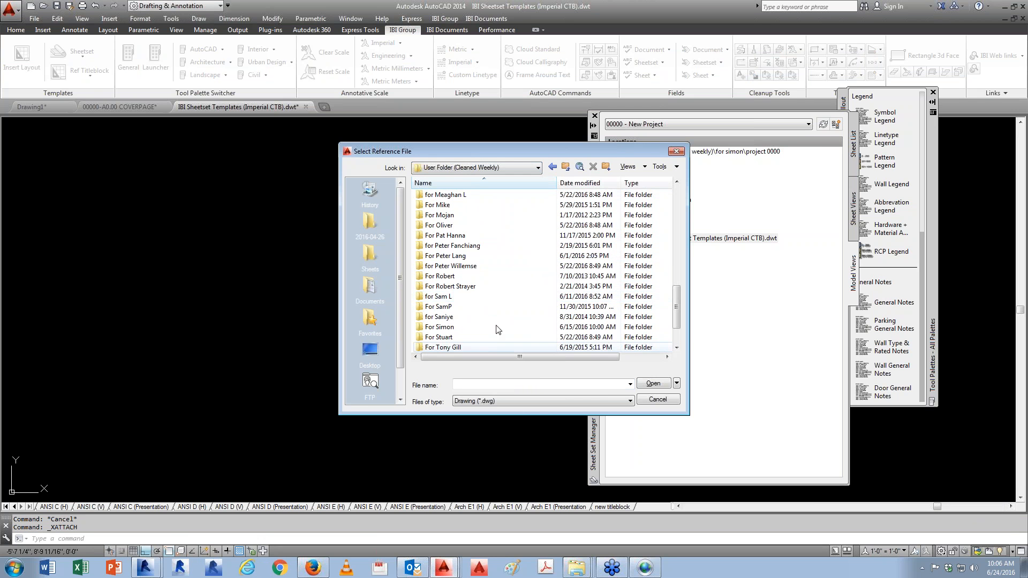
double_click(443, 276)
double_click(460, 225)
double_click(442, 217)
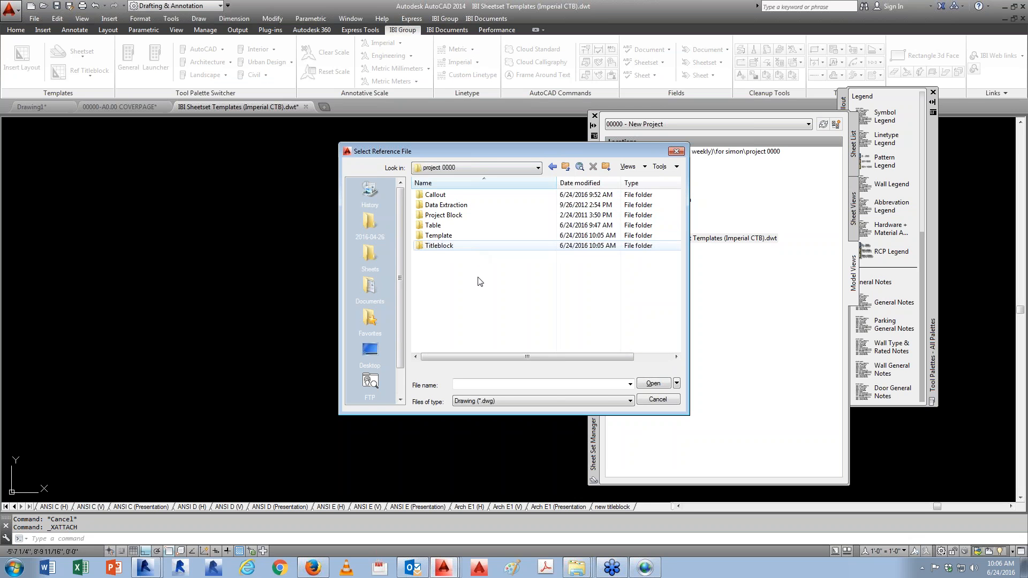
left_click(445, 250)
double_click(445, 246)
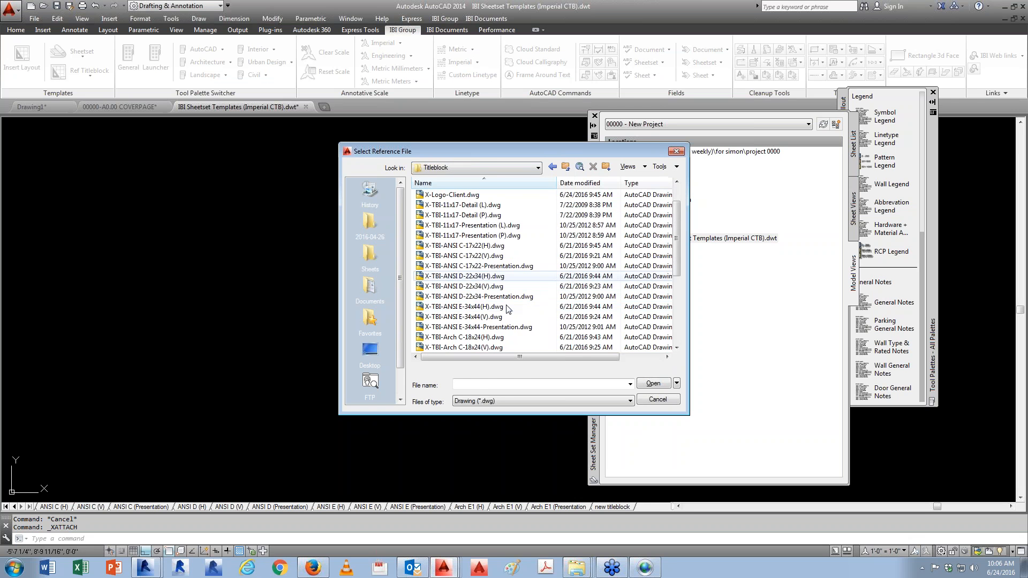
Step: Attach TITLEBLOCK UPDATE.dwg with a relative path, scale 1 and insertion point 0,0,0, and check the reference in the drawing
left_click(467, 216)
left_click(654, 384)
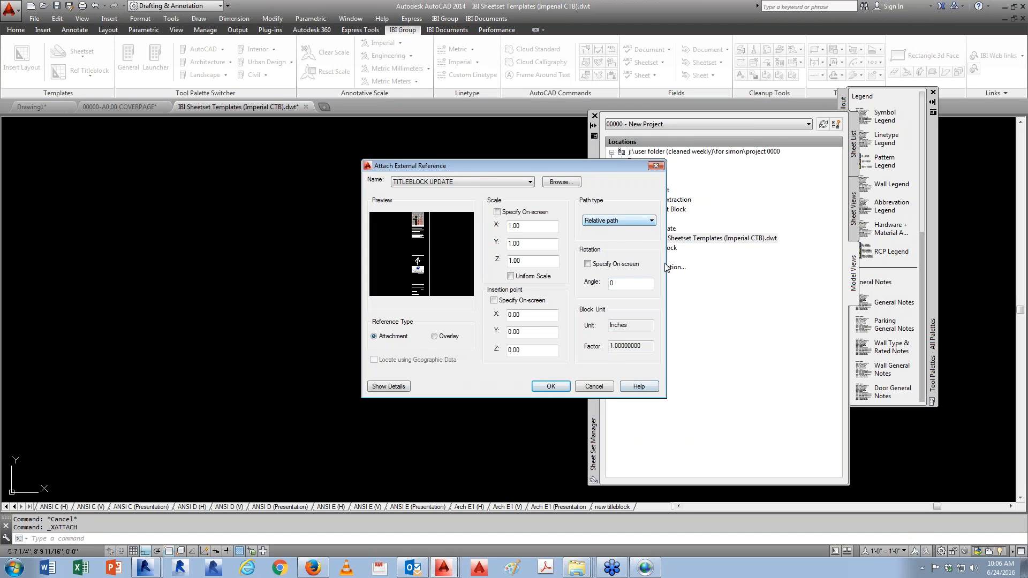
left_click(557, 384)
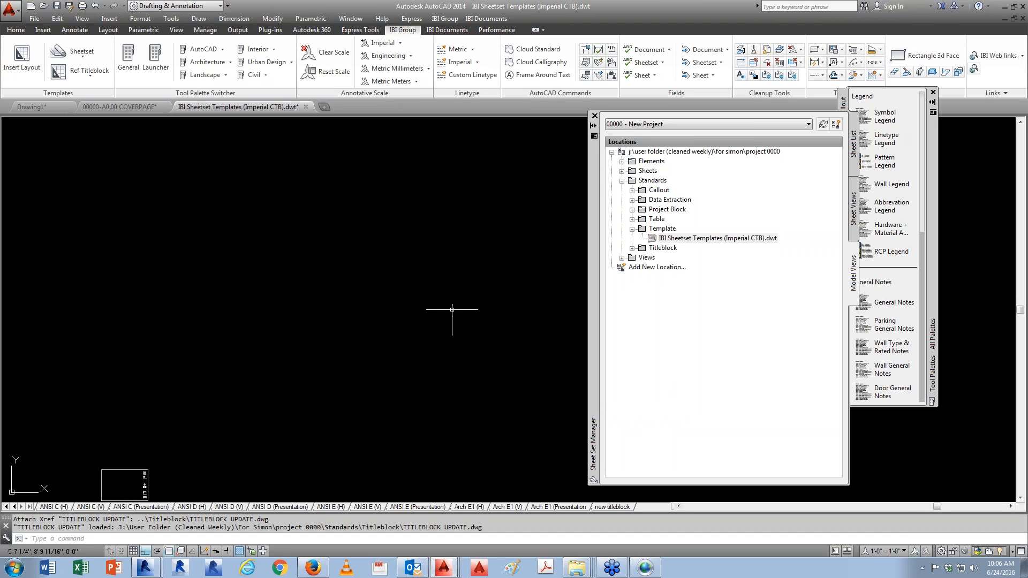
left_click(292, 378)
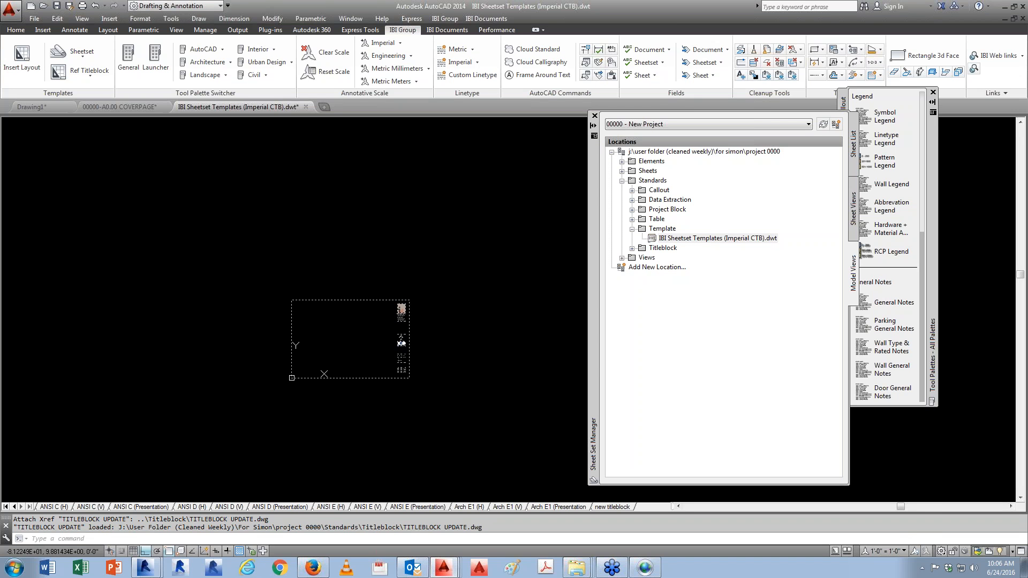
left_click(550, 390)
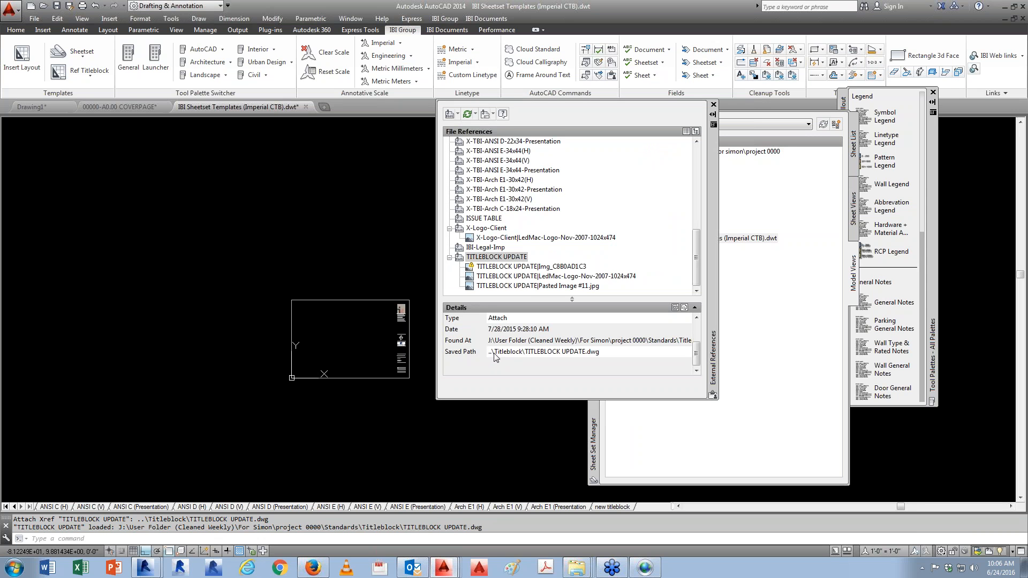
Step: Change the saved path of the TITLEBLOCK UPDATE reference to ..\..\Standards\Titleblock\TITLEBLOCK UPDATE.dwg
left_click(494, 353)
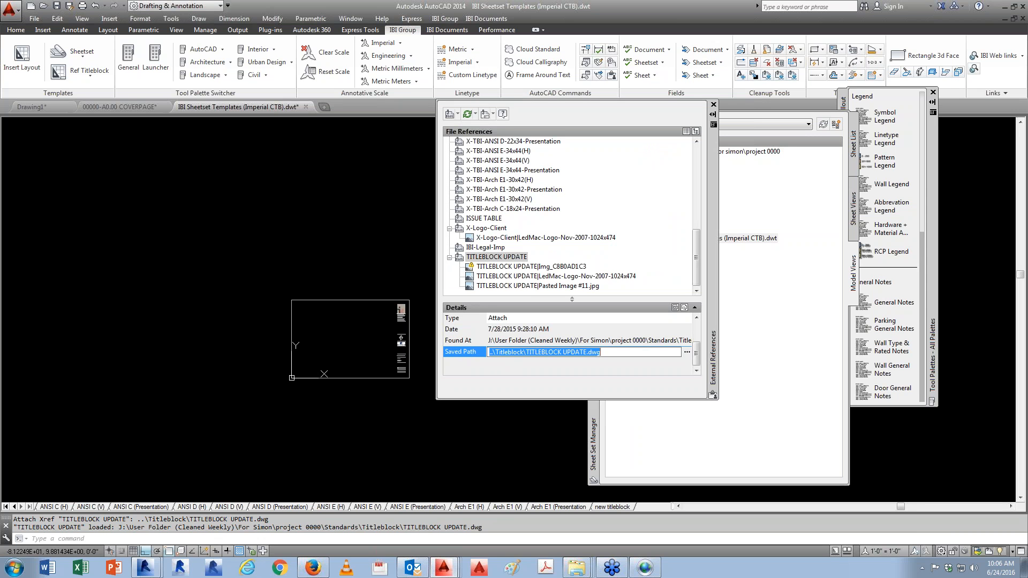
left_click(493, 353)
type("..")
key("BackSpace")
key("BackSpace")
type("\\..\\")
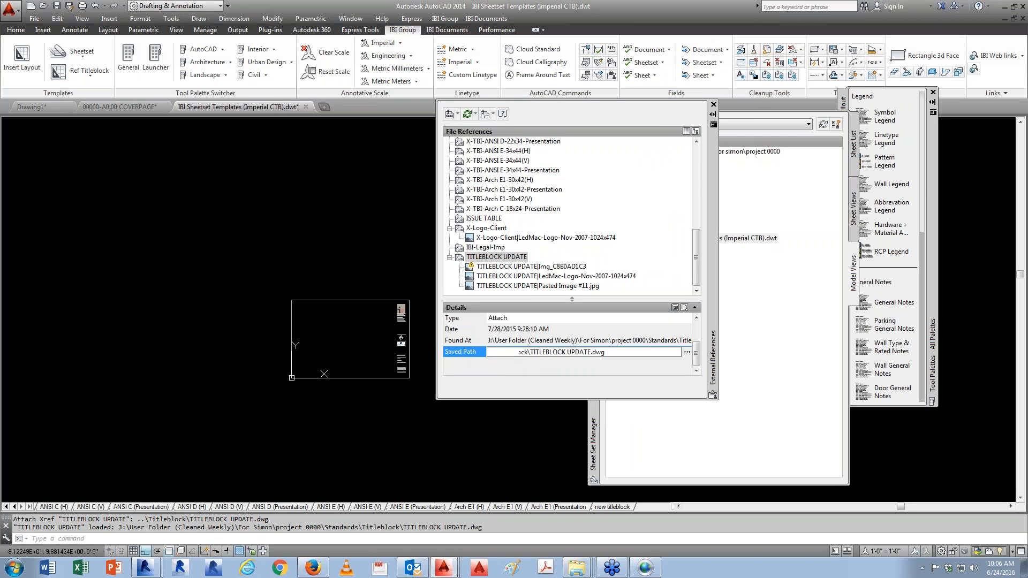
type("Stan")
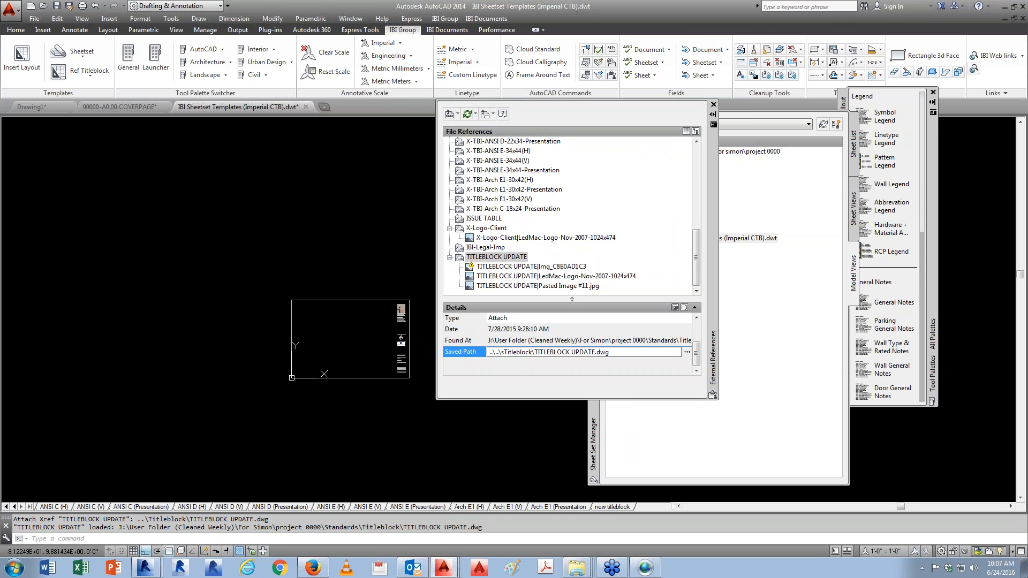
type("dards\\")
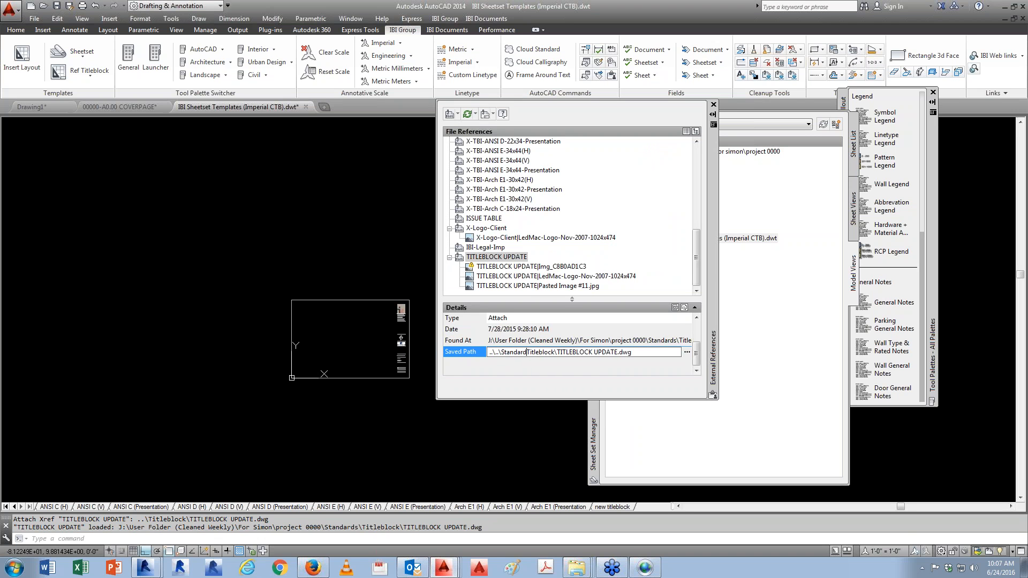
key("Return")
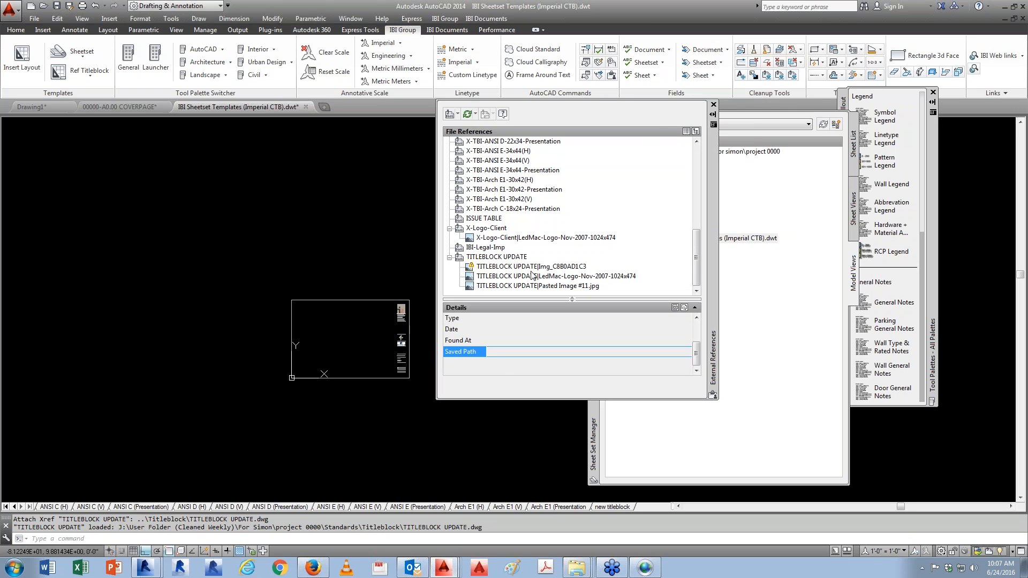
Step: Move the External References palette clear of the drawing to expose the attached title block's information fields
left_click_drag(704, 243, 298, 262)
scroll(429, 353, "up", 7)
scroll(363, 421, "up", 4)
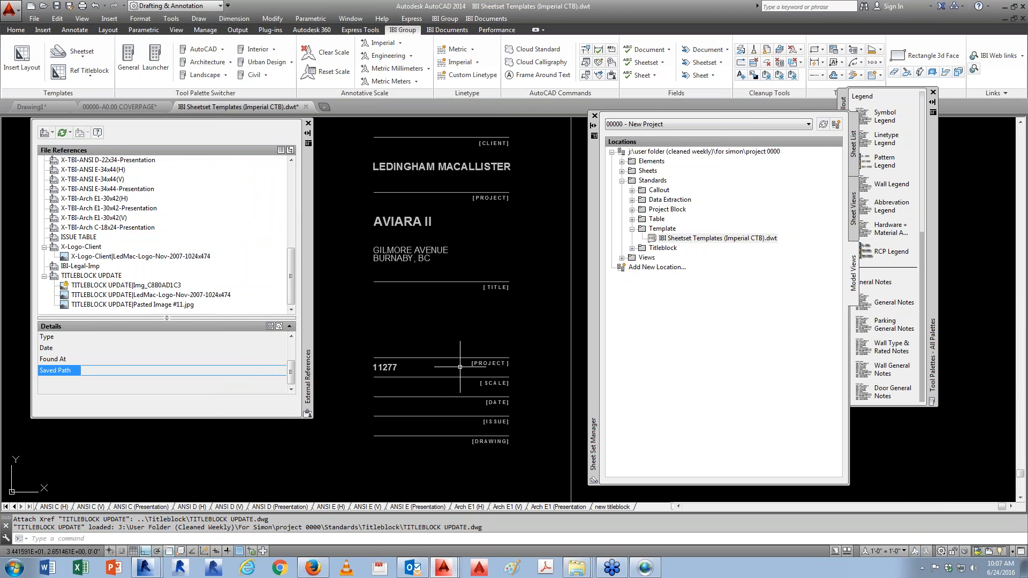
type("MT")
key("Return")
scroll(439, 321, "down", 6)
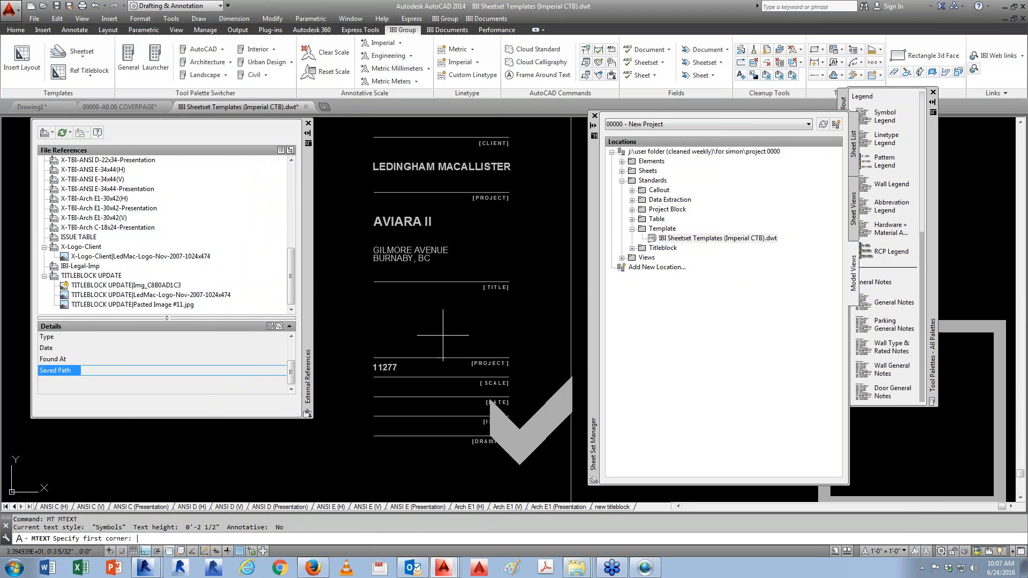
key("Escape")
key("Escape")
Step: Make Arial the current text style
type("st")
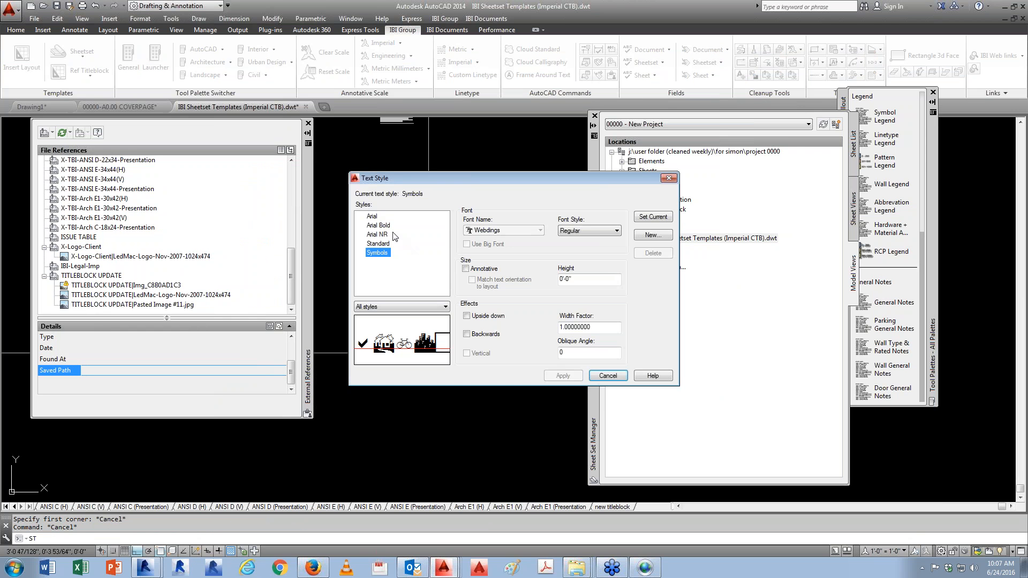
left_click(377, 217)
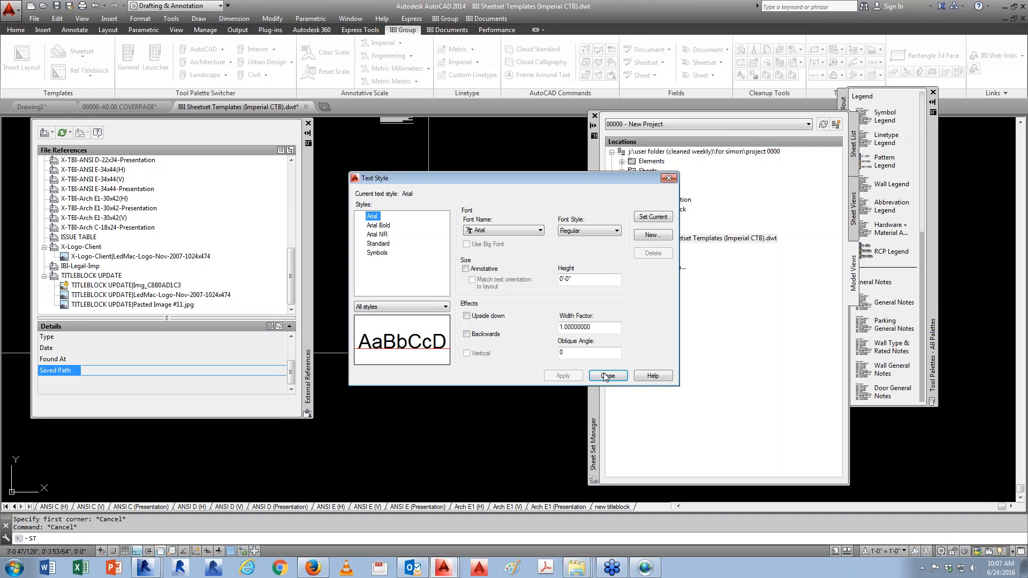
left_click(607, 376)
Step: Add multiline placeholder text ttsetestee below the TITLE label, with a text box spanning the title block column
scroll(429, 341, "up", 5)
type("m")
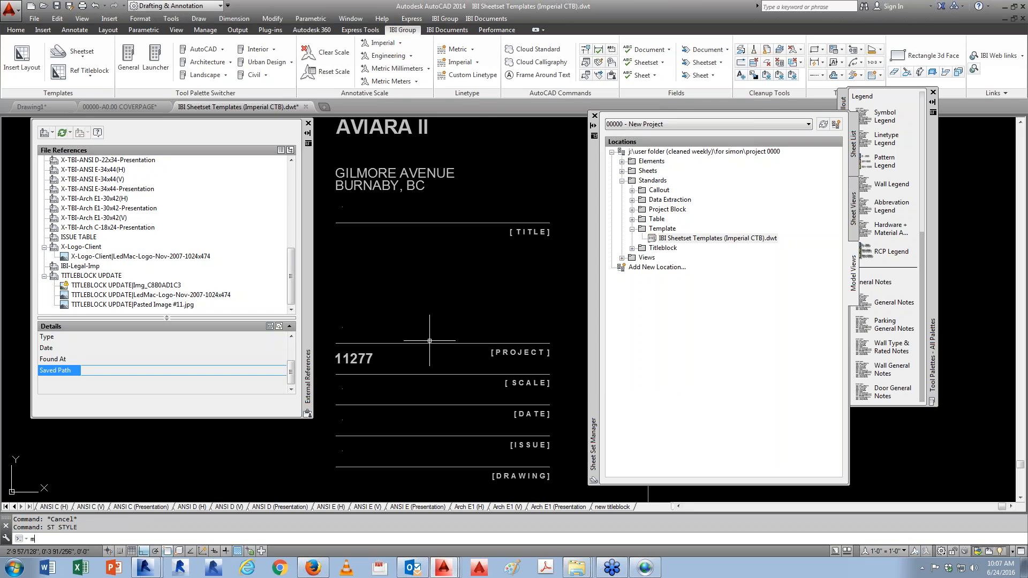
type("t")
key("Return")
left_click(336, 243)
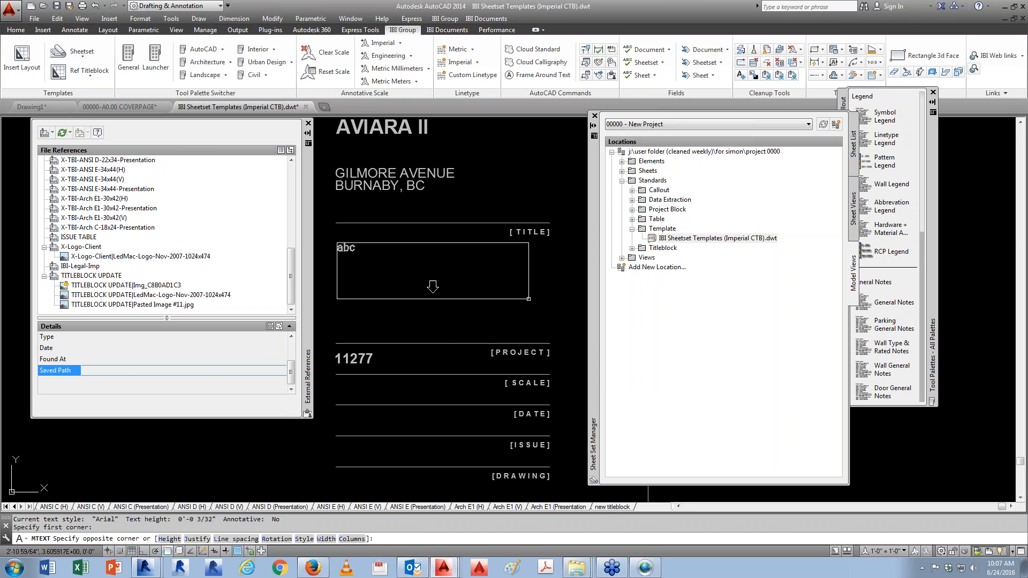
left_click(546, 317)
type("ttsetest")
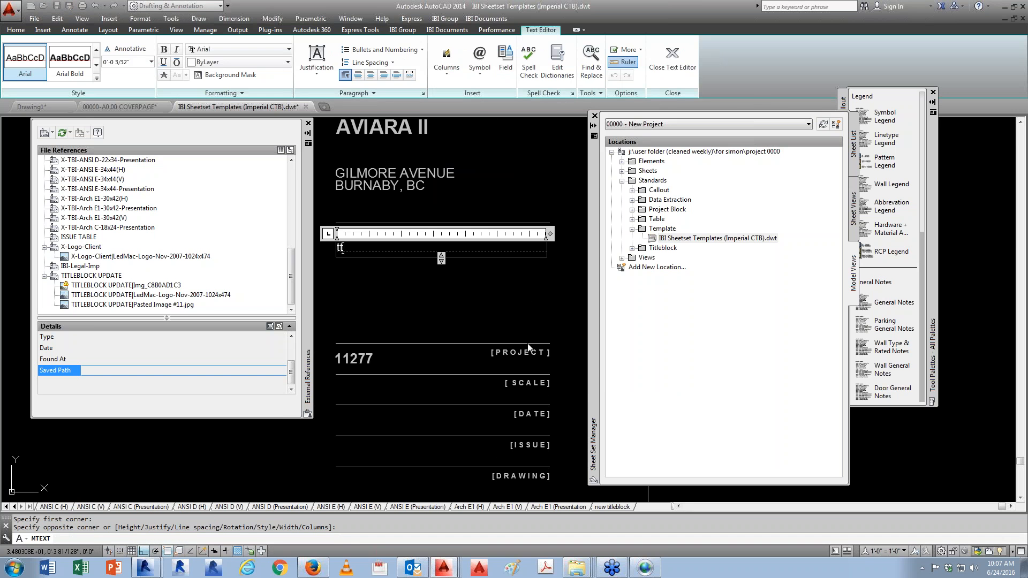
key("Escape")
key("Escape")
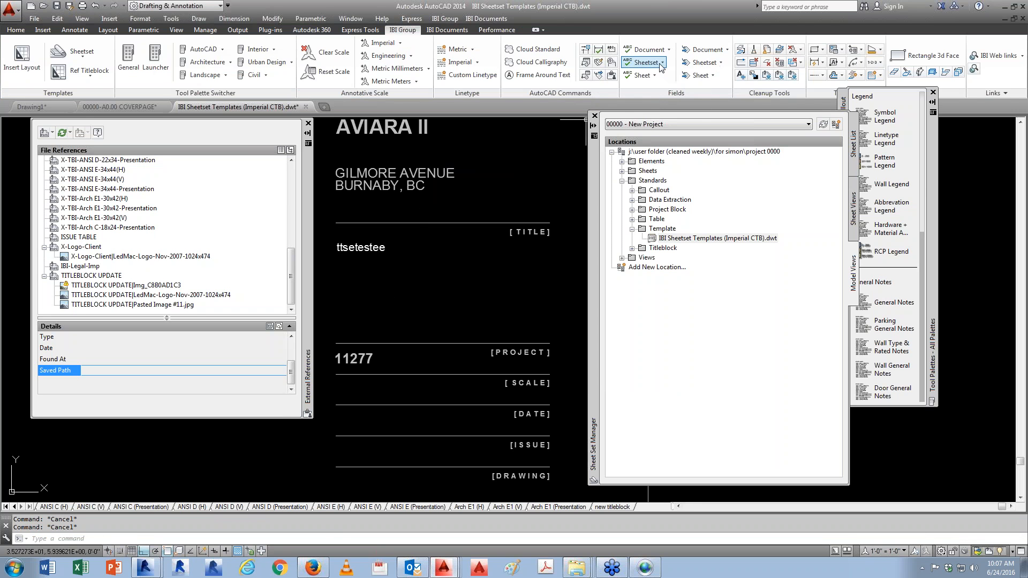
Step: Replace the placeholder text below the TITLE label with the Sheet Name field
left_click(653, 76)
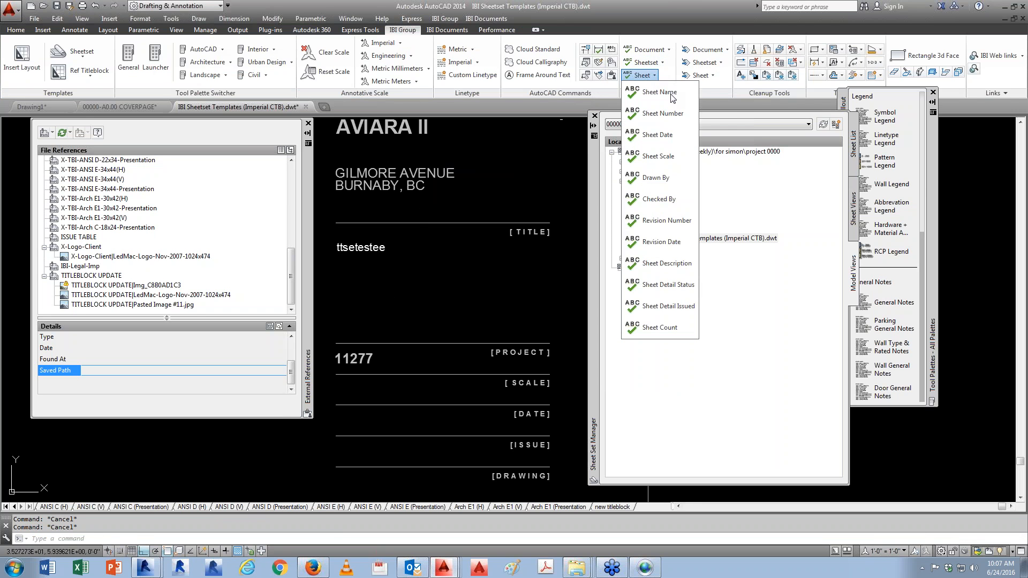
left_click(660, 92)
left_click(401, 279)
key("Escape")
middle_click_drag(401, 280, 450, 241)
type("c")
key("Return")
key("Escape")
Step: Copy the sheet name field text straight down to the SCALE, DATE, ISSUE and DRAWING rows of the title block
type("co")
key("Return")
left_click(408, 208)
key("Return")
left_click(395, 209)
middle_click_drag(472, 287, 447, 207)
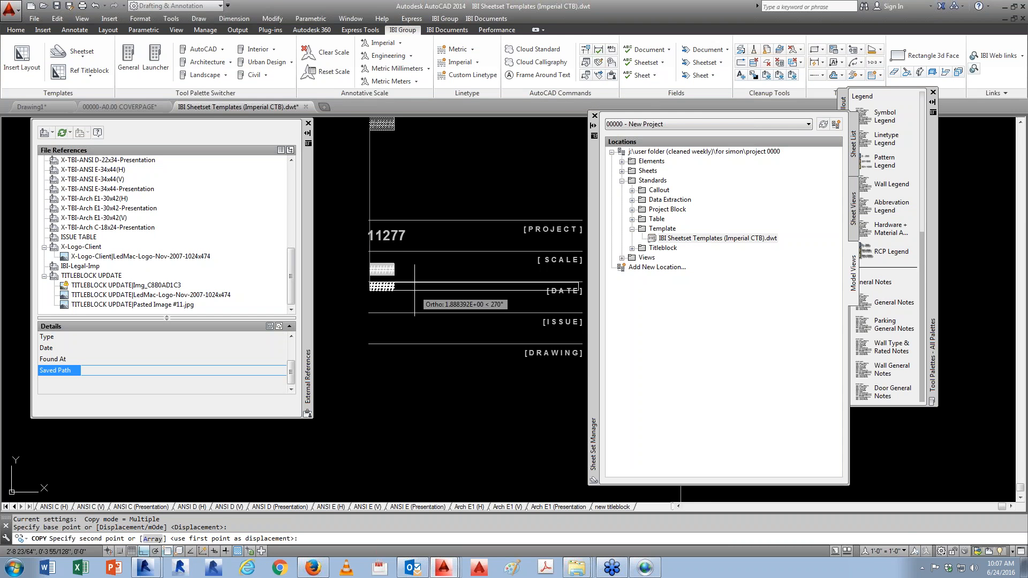
left_click(410, 306)
left_click(410, 337)
key("Escape")
key("Escape")
Step: Enlarge the field text under DRAWING, trying a height of 3/16" before setting it to 1/4"
left_click(383, 388)
type("pr")
key("Return")
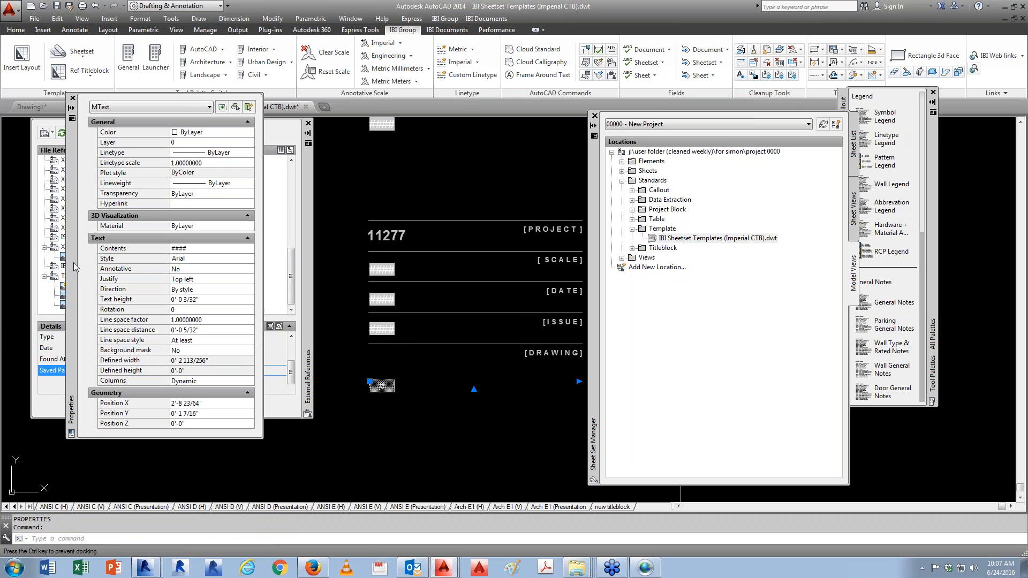
left_click(198, 303)
type("3/16")
key("Return")
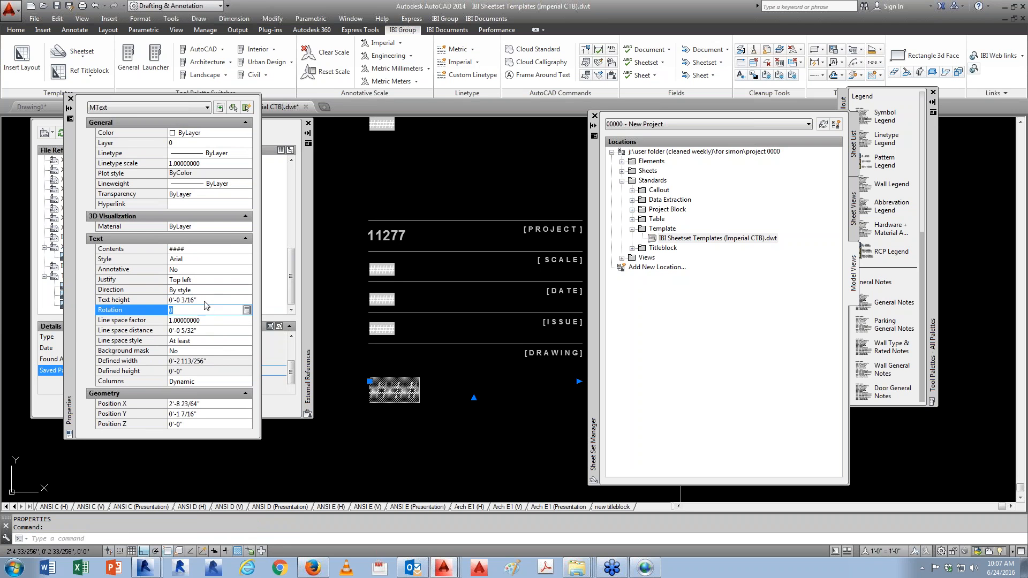
left_click(209, 302)
type("1/4")
key("Return")
key("Escape")
key("Escape")
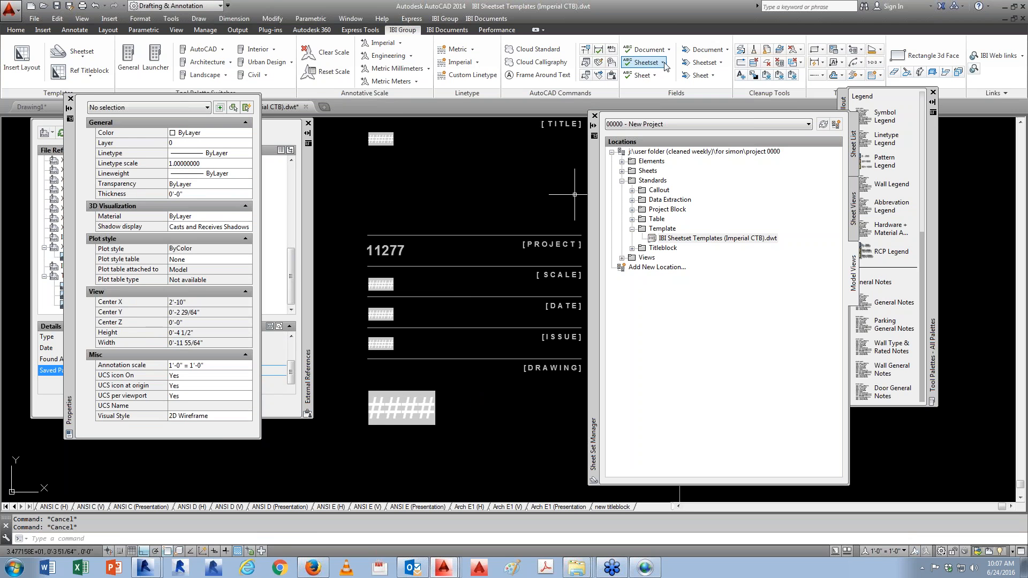
left_click(655, 75)
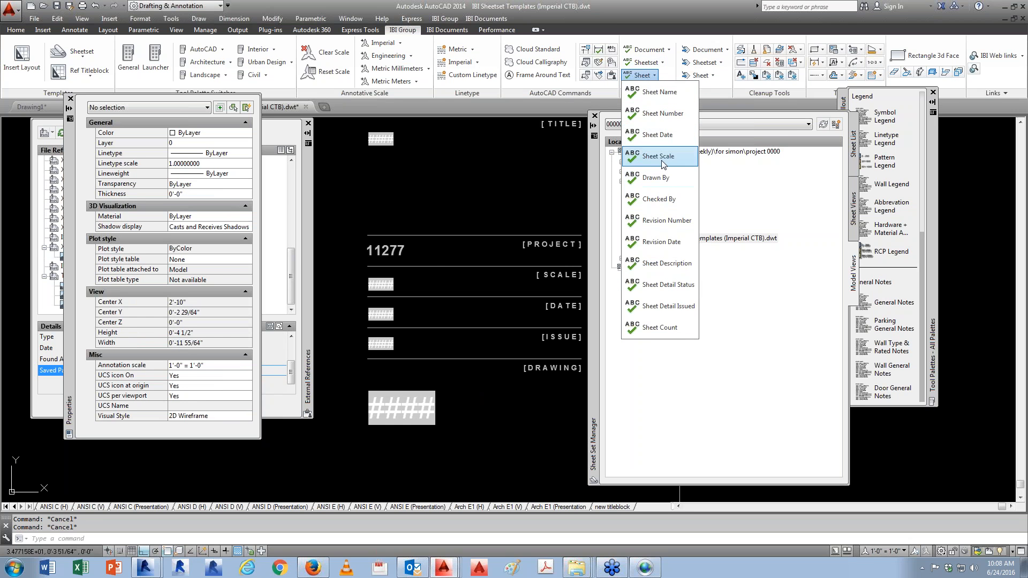
left_click(658, 178)
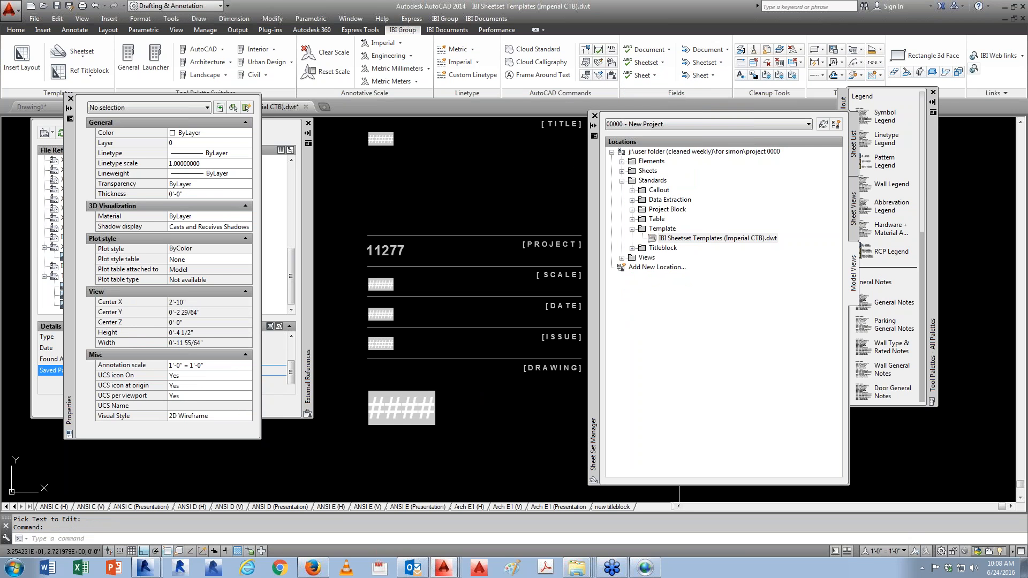
key("Escape")
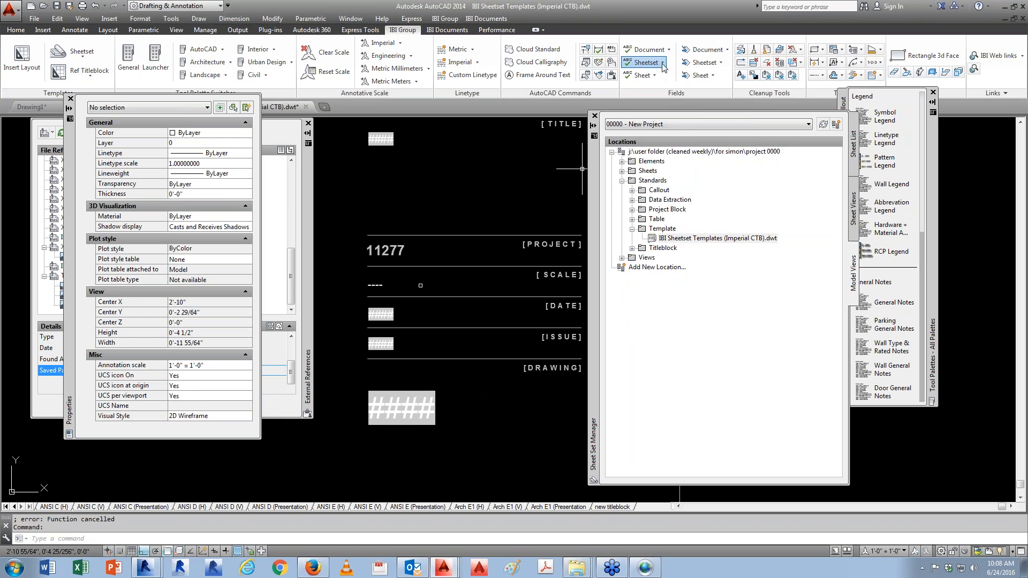
Step: Assign the sheet set's Project Number field to the large text under DRAWING
left_click(663, 64)
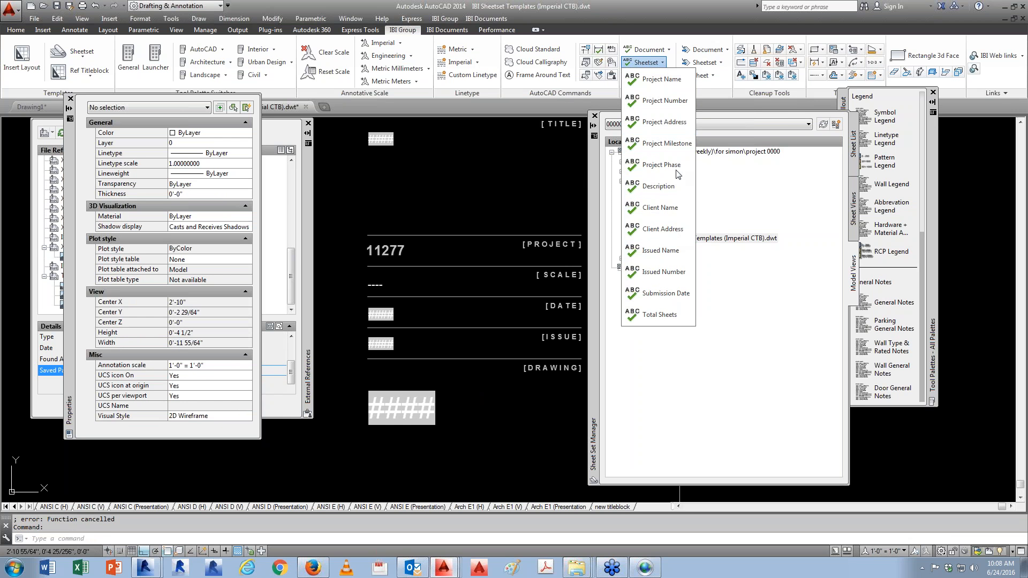
left_click(680, 101)
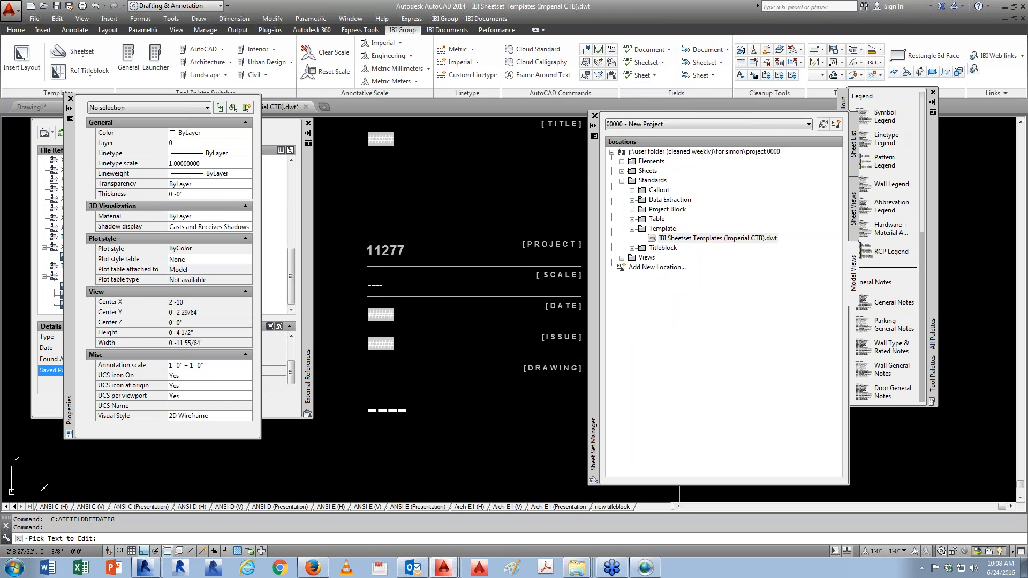
left_click(663, 63)
left_click(664, 101)
left_click(394, 409)
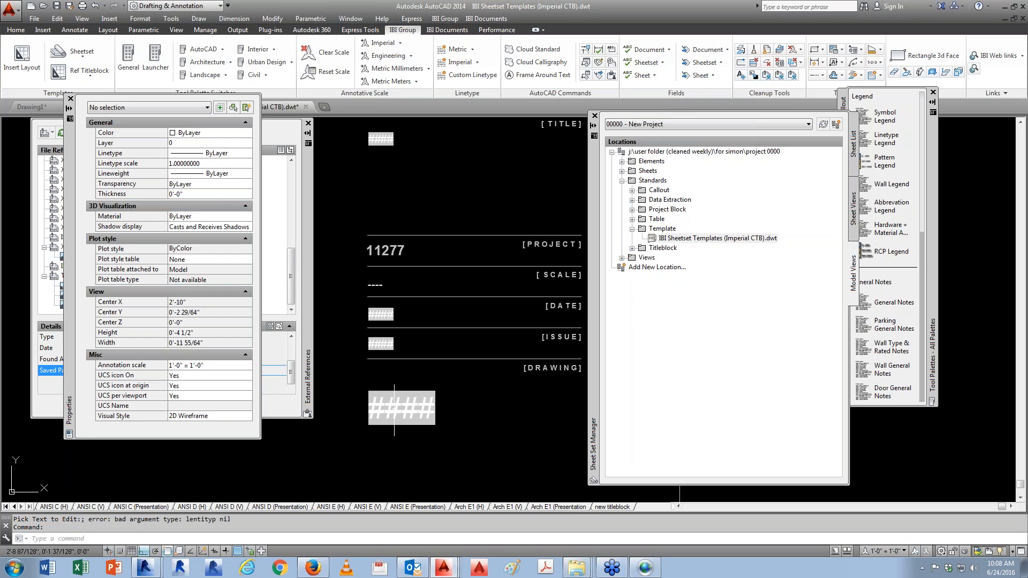
Step: Assign the Sheet Scale field to the text in the SCALE row of the title block
left_click(662, 63)
left_click(661, 76)
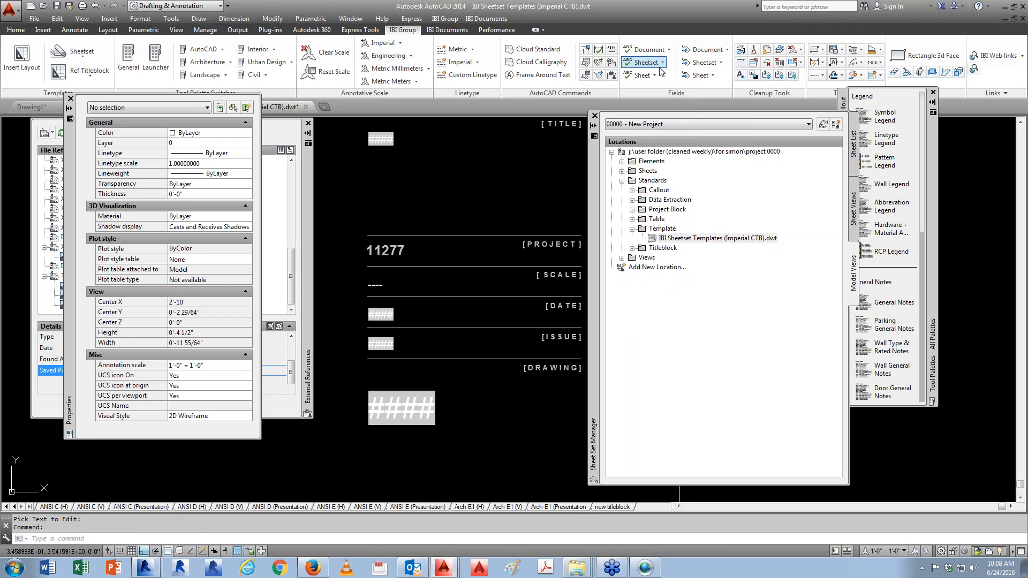
left_click(653, 75)
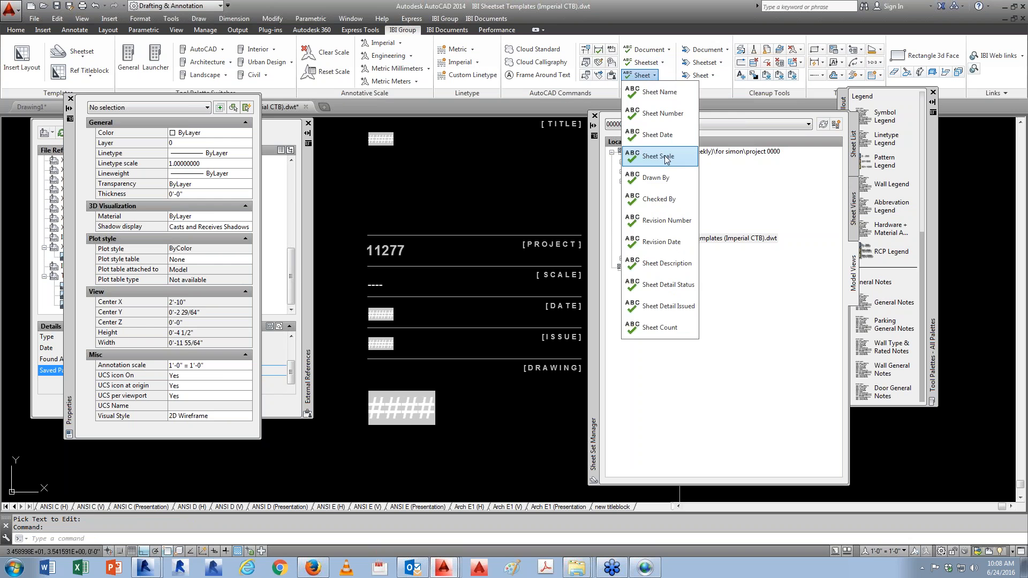
left_click(666, 157)
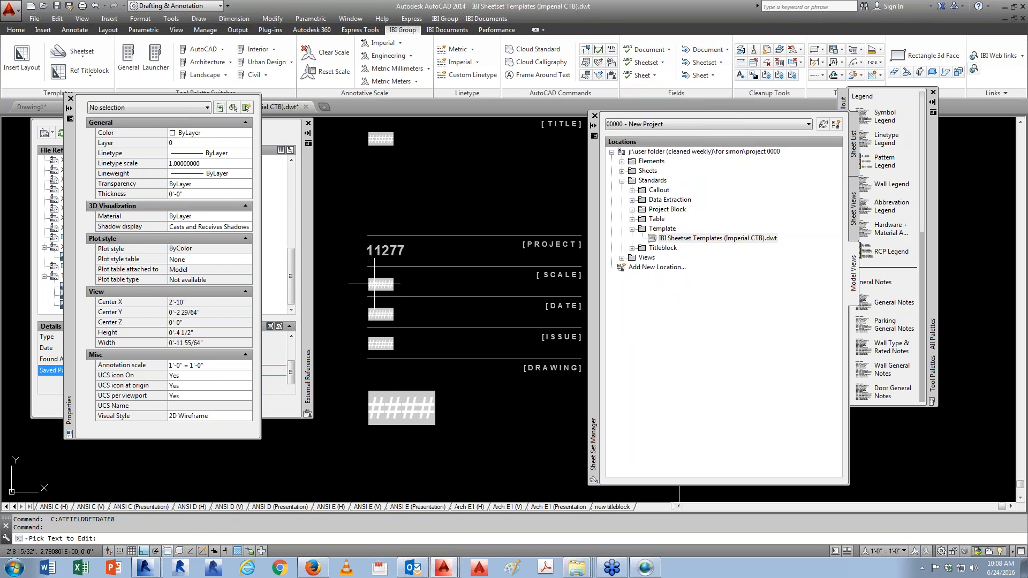
key("Escape")
left_click(658, 65)
left_click(666, 294)
left_click(647, 64)
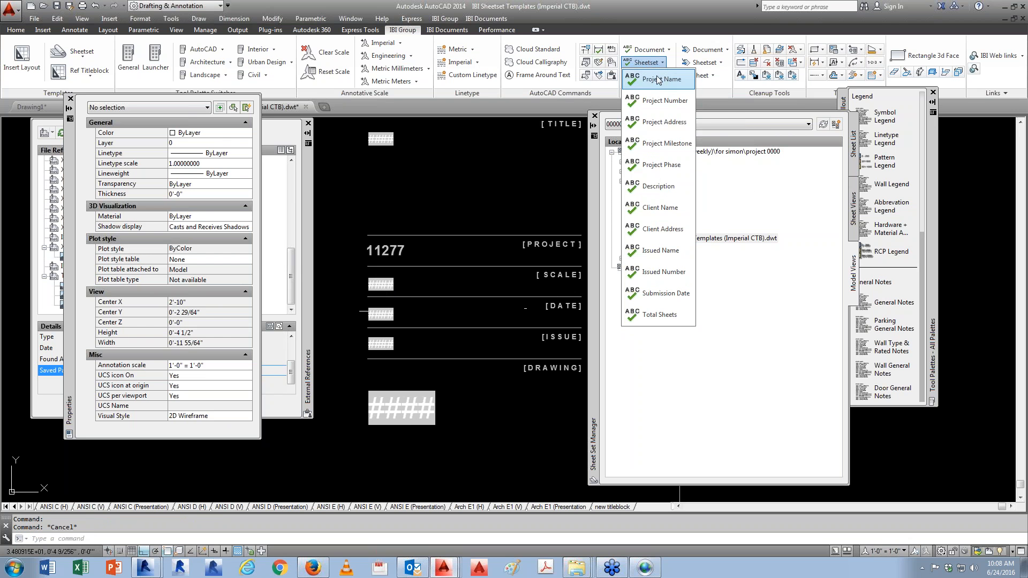
left_click(646, 75)
left_click(645, 75)
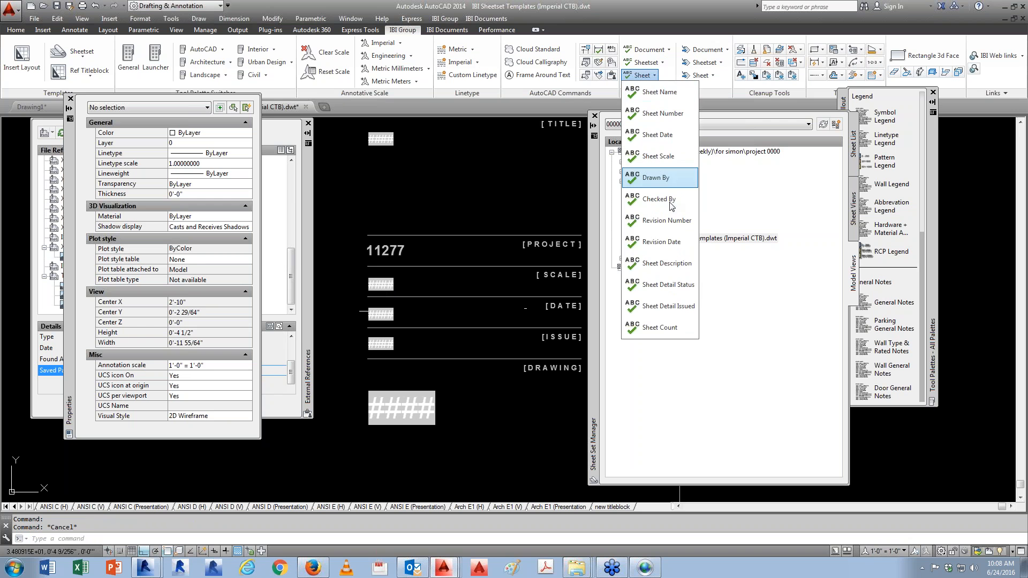
left_click(662, 242)
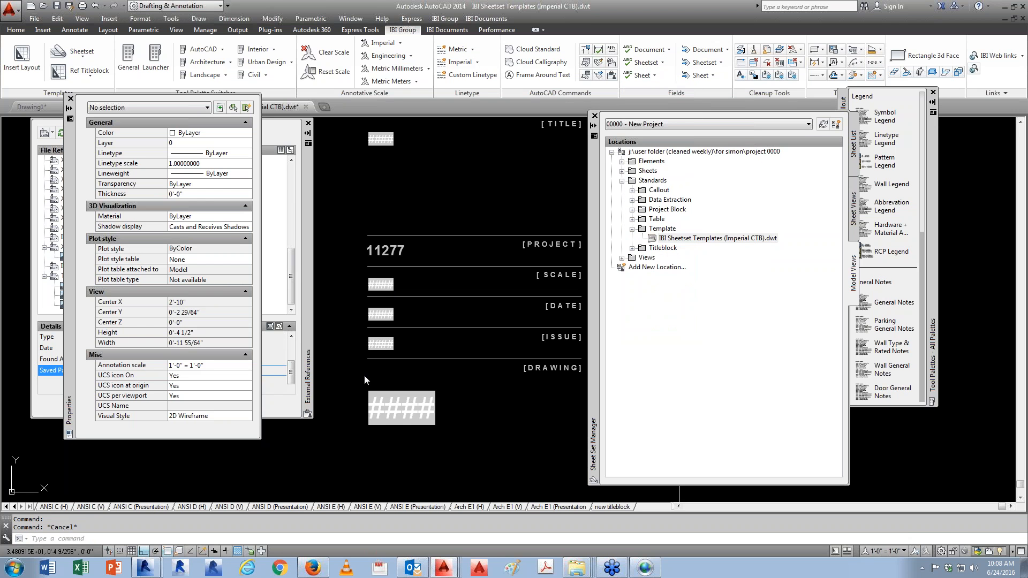
key("Escape")
Step: Assign the sheet's Revision Date field to the text in the DATE row of the title block
left_click(646, 62)
left_click(642, 75)
left_click(657, 243)
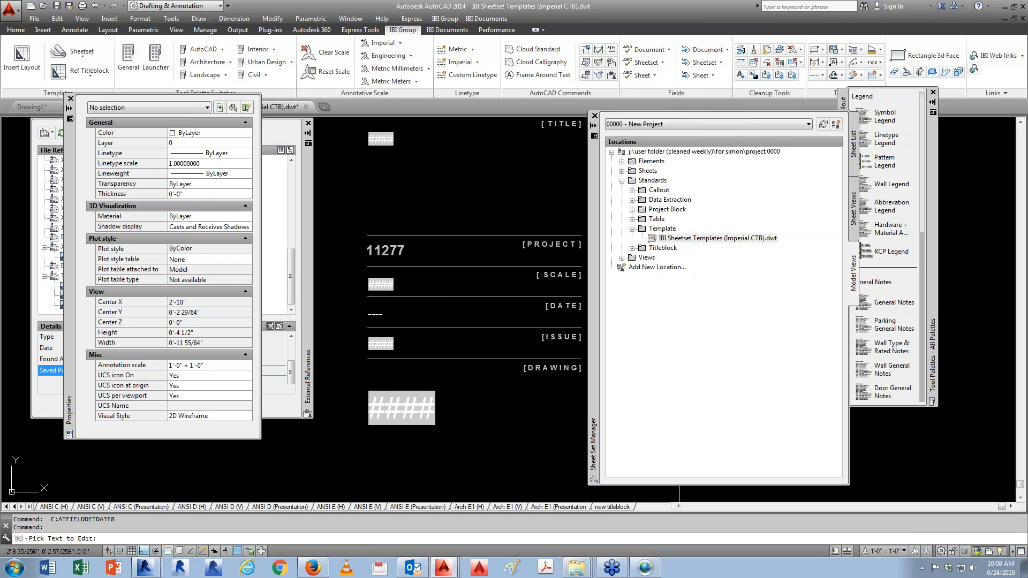
left_click(378, 315)
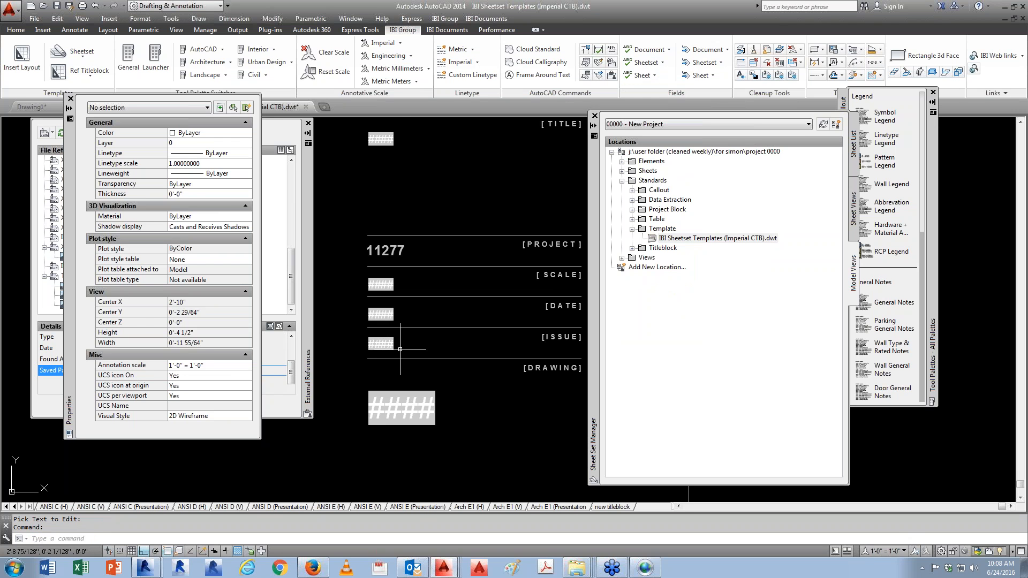
Step: Set the text height of the field text below the TITLE label to 1/8"
middle_click_drag(400, 349, 412, 333)
scroll(412, 333, "down", 2)
scroll(423, 276, "up", 1)
left_click(412, 245)
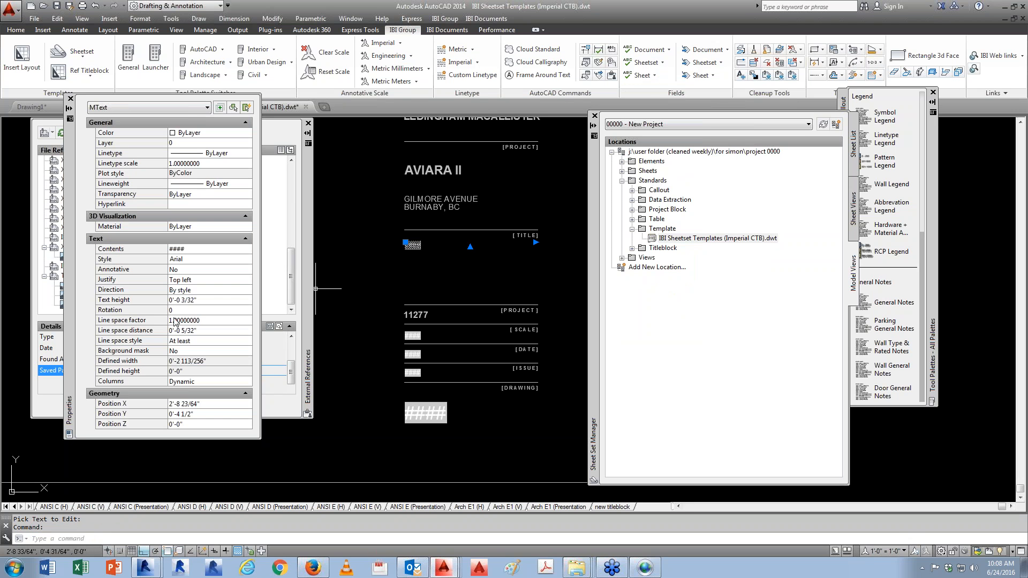
left_click(199, 301)
type("1/8")
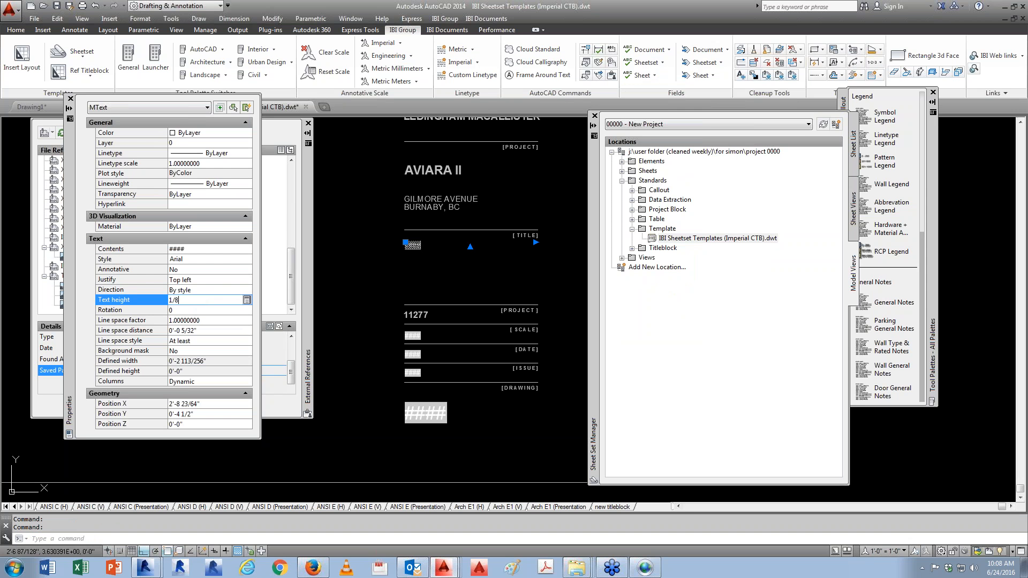
key("Return")
key("Escape")
key("Escape")
scroll(550, 266, "down", 3)
type("ze")
key("Return")
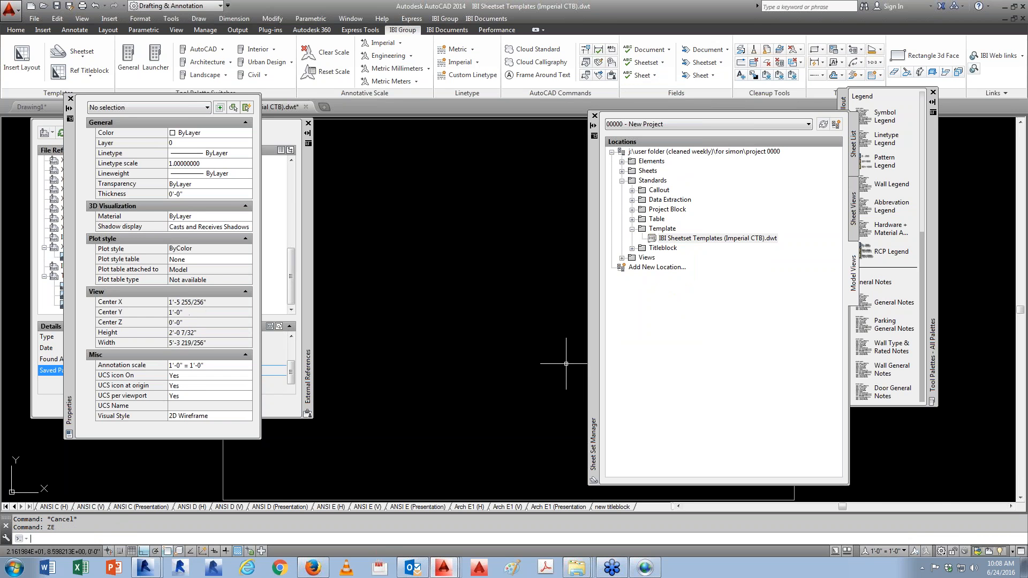
Step: Save the IBI Sheetset Templates (Imperial CTB).dwt template and close it
key("ctrl+s")
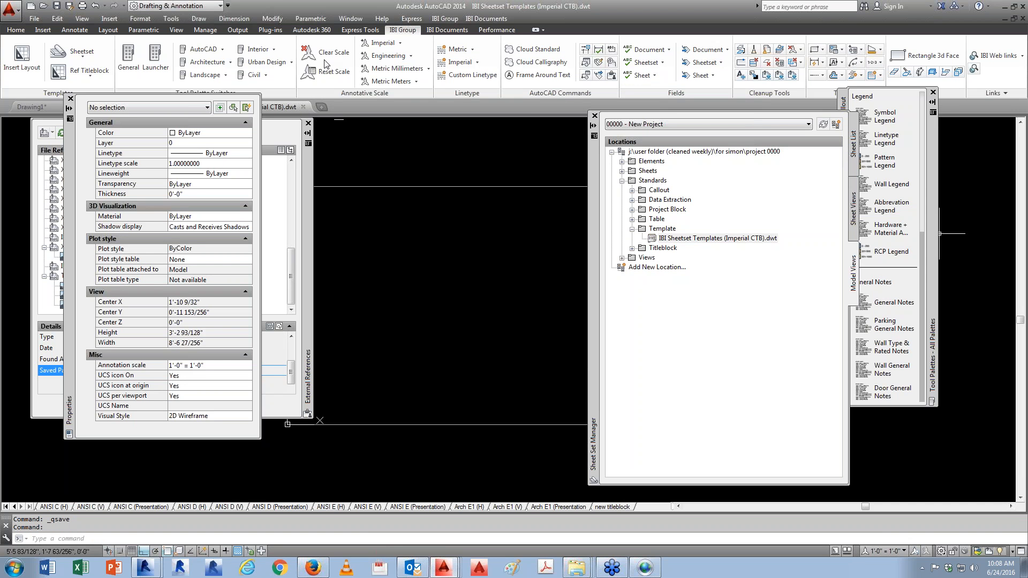
left_click(302, 108)
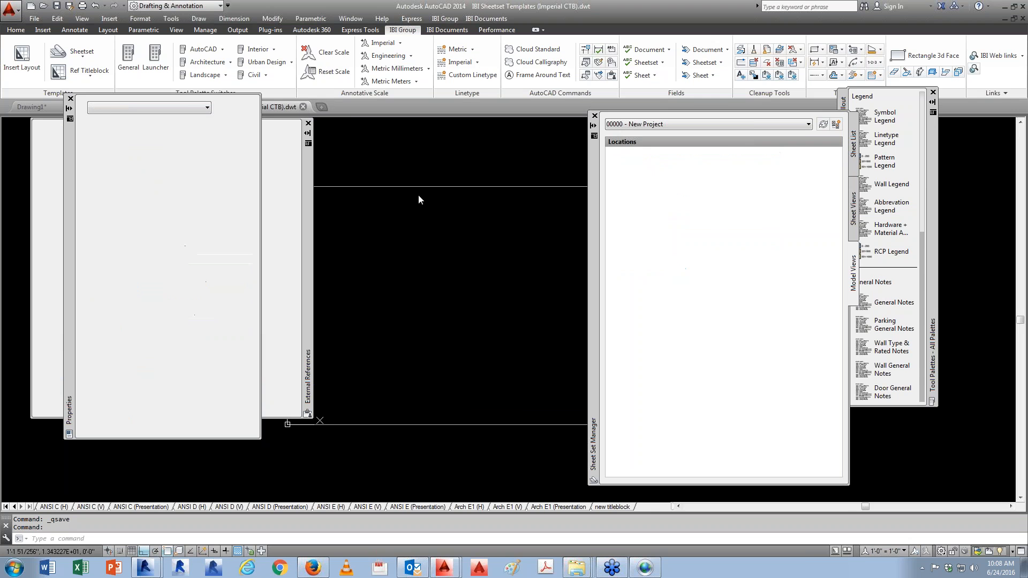
Step: Look through the layouts offered for the sheet creation template in the 00000 - New Project sheet set properties
left_click(853, 144)
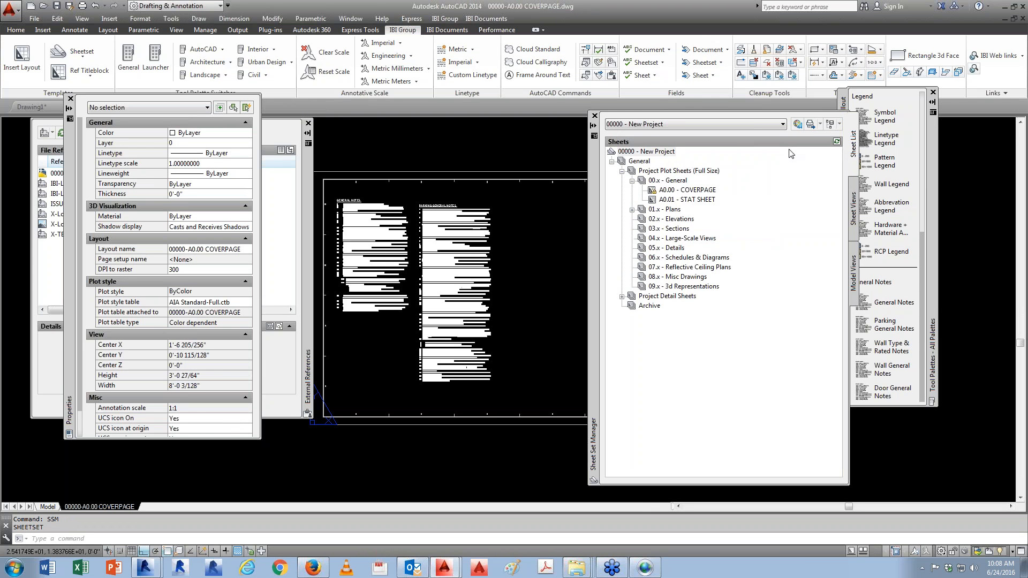
right_click(665, 154)
left_click(698, 299)
left_click_drag(643, 172, 616, 340)
scroll(794, 263, "down", 1)
left_click(783, 237)
left_click(863, 238)
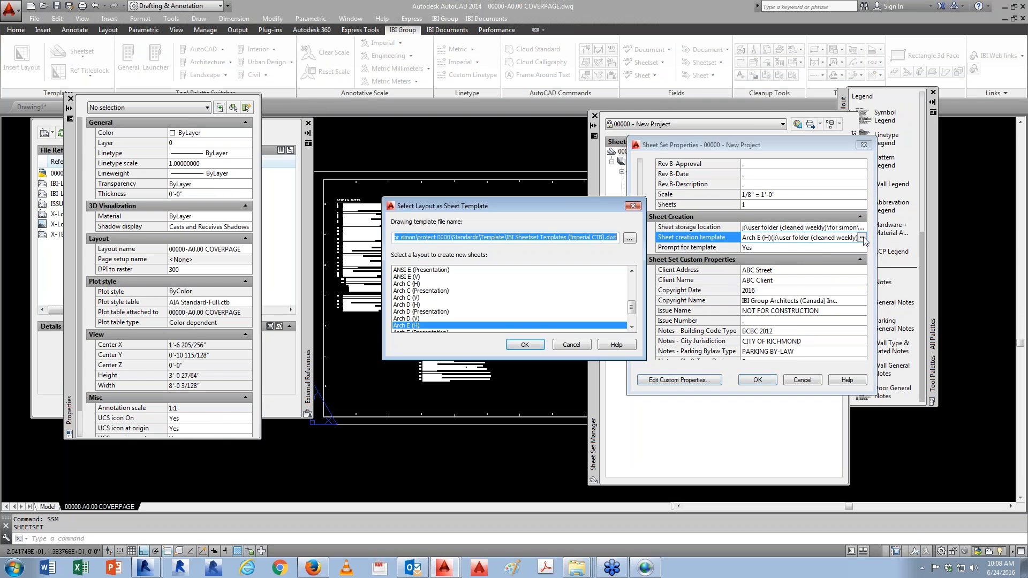
left_click_drag(632, 307, 633, 327)
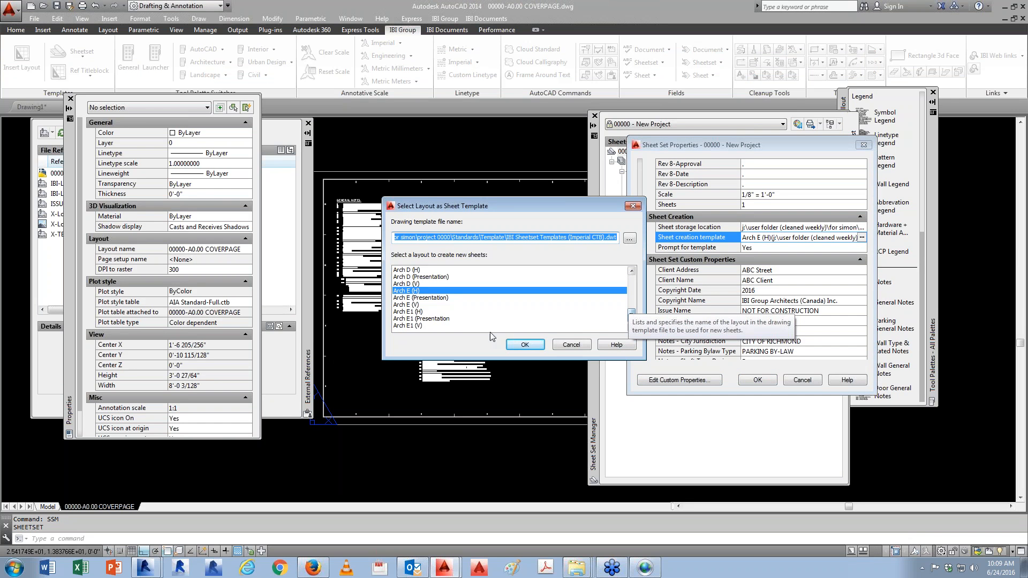
left_click_drag(632, 316, 632, 286)
left_click(572, 345)
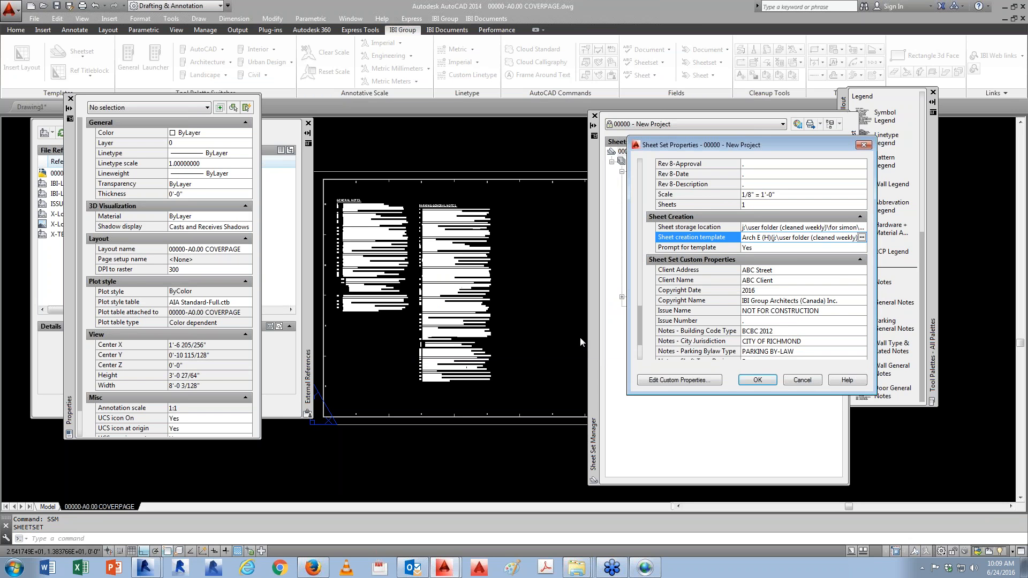
left_click(864, 145)
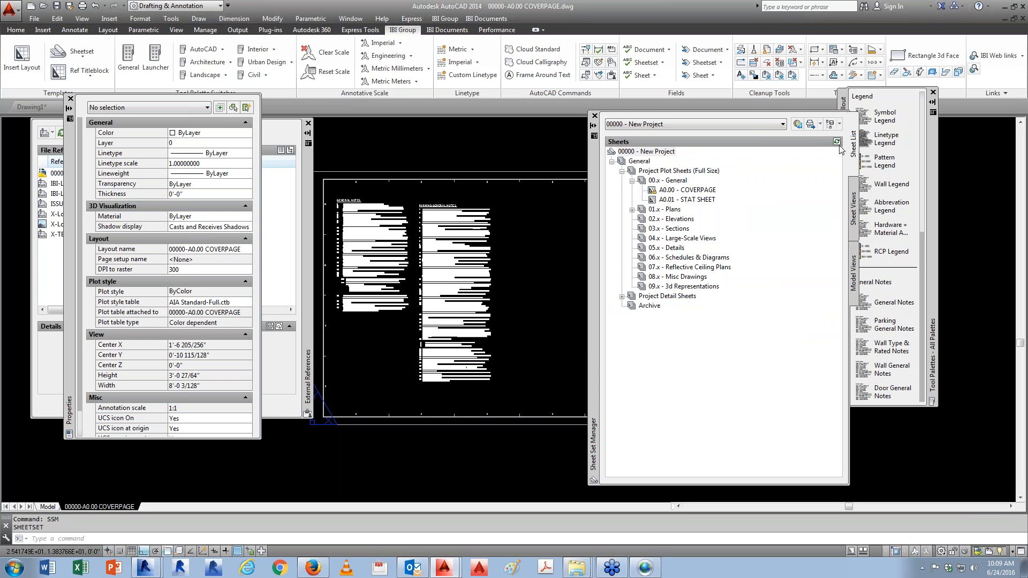
Step: Recheck the sheet creation template's layout list in the sheet set properties for the new titleblock layout
left_click(645, 151)
right_click(645, 152)
left_click(683, 301)
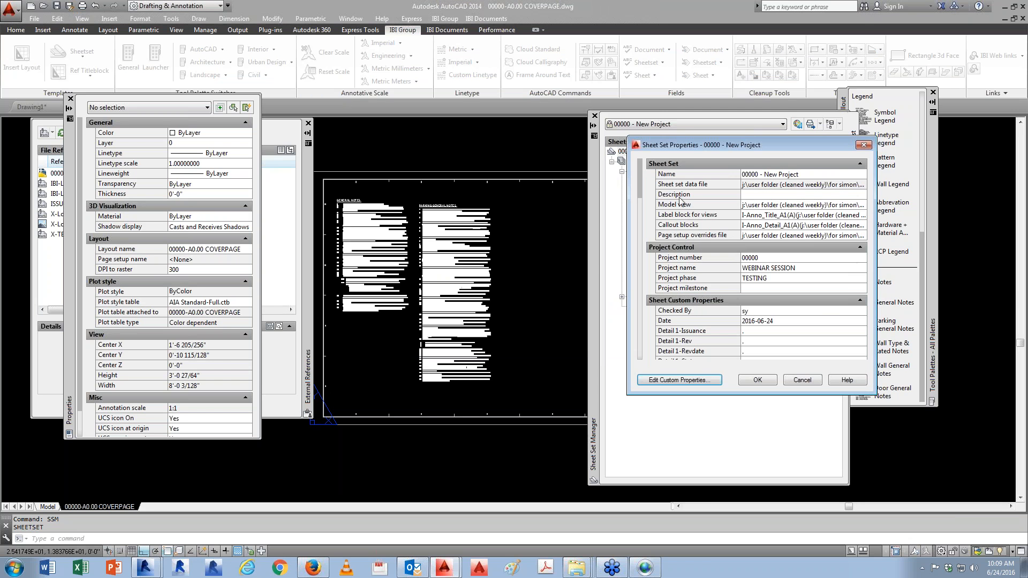
left_click_drag(637, 172, 637, 313)
scroll(672, 312, "down", 5)
left_click(788, 208)
left_click(863, 208)
left_click_drag(636, 305, 631, 316)
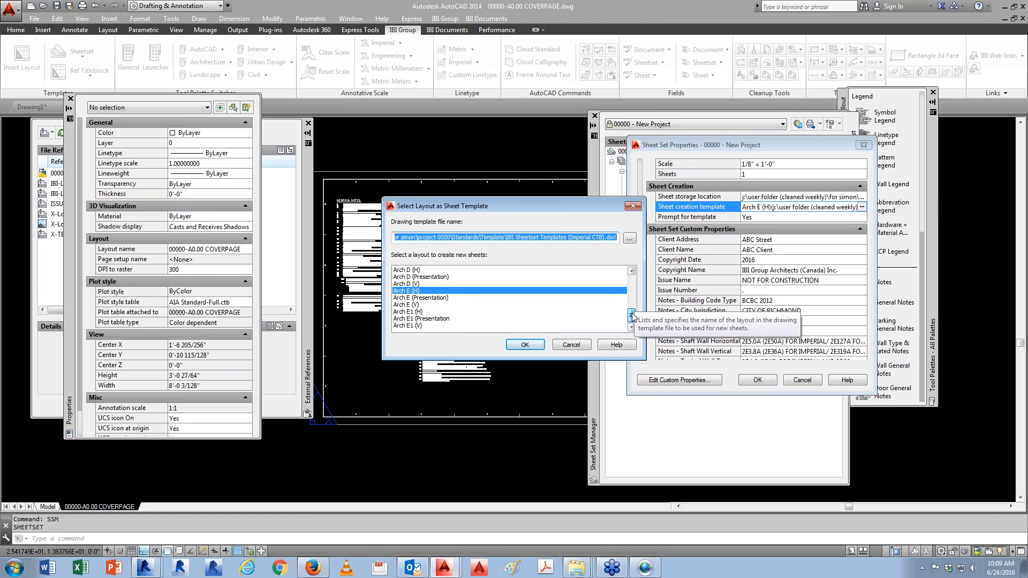
left_click_drag(624, 281, 621, 309)
left_click(541, 345)
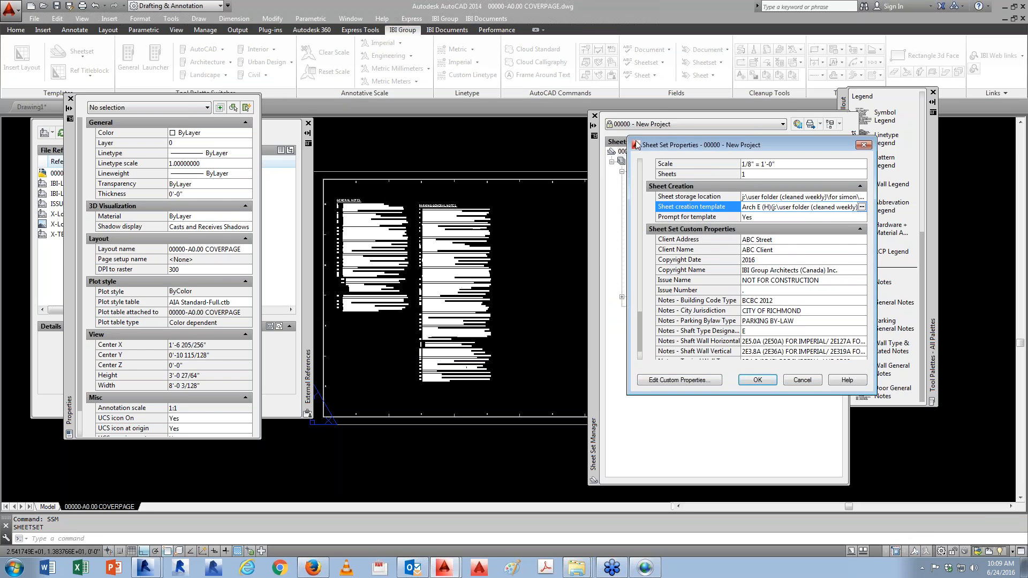
left_click(862, 145)
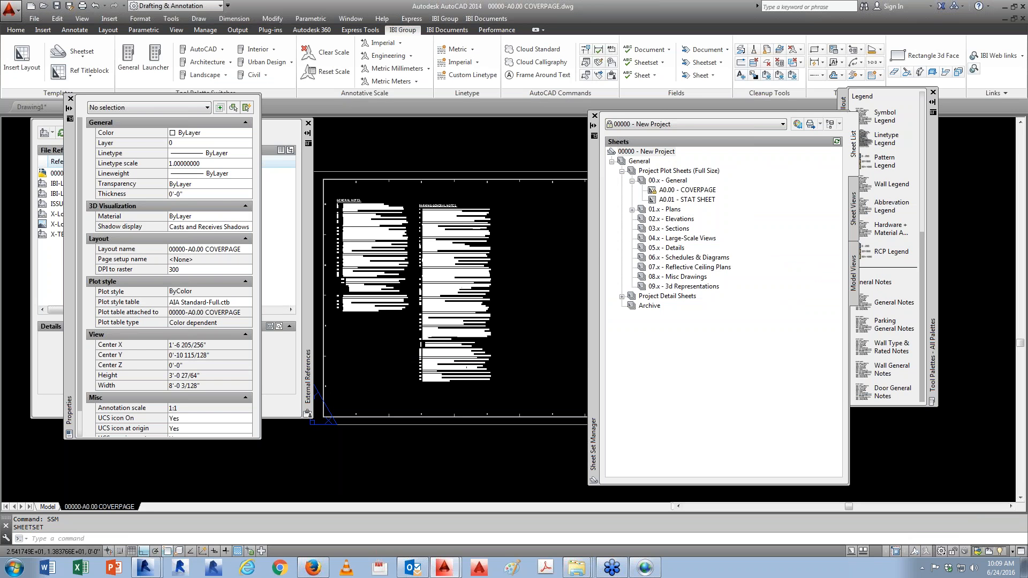
Step: Reopen the IBI Sheetset Templates (Imperial CTB).dwt template drawing
left_click(15, 13)
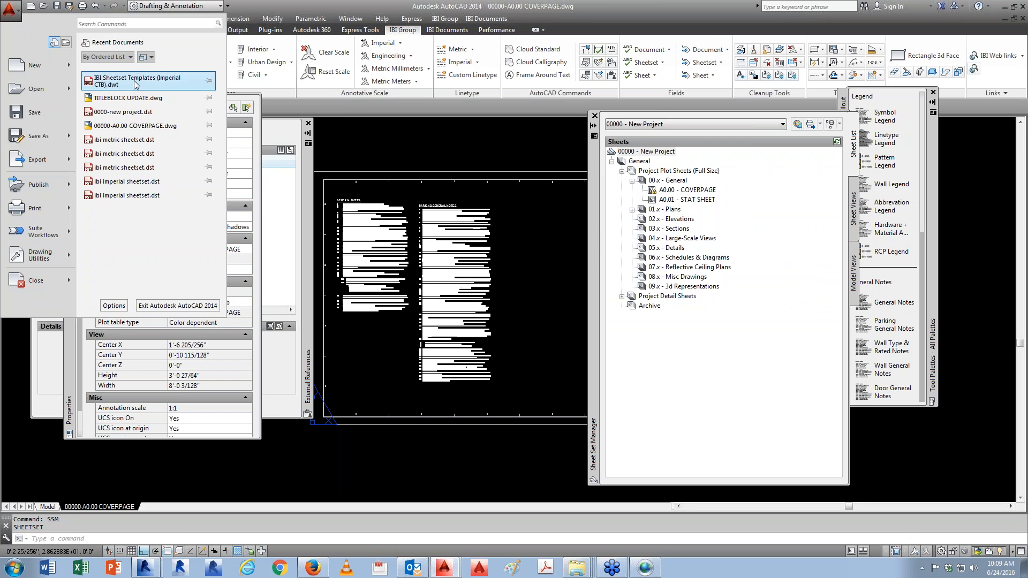
key("Escape")
left_click(853, 270)
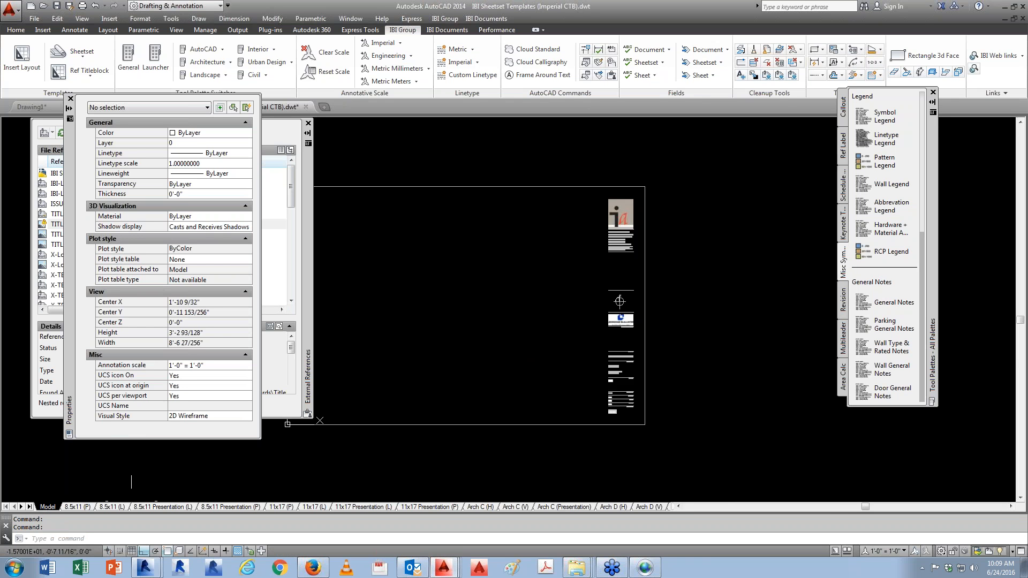
Step: Copy all the title block objects in model space with base point 0,0 and erase the originals
middle_click_drag(568, 399, 616, 384)
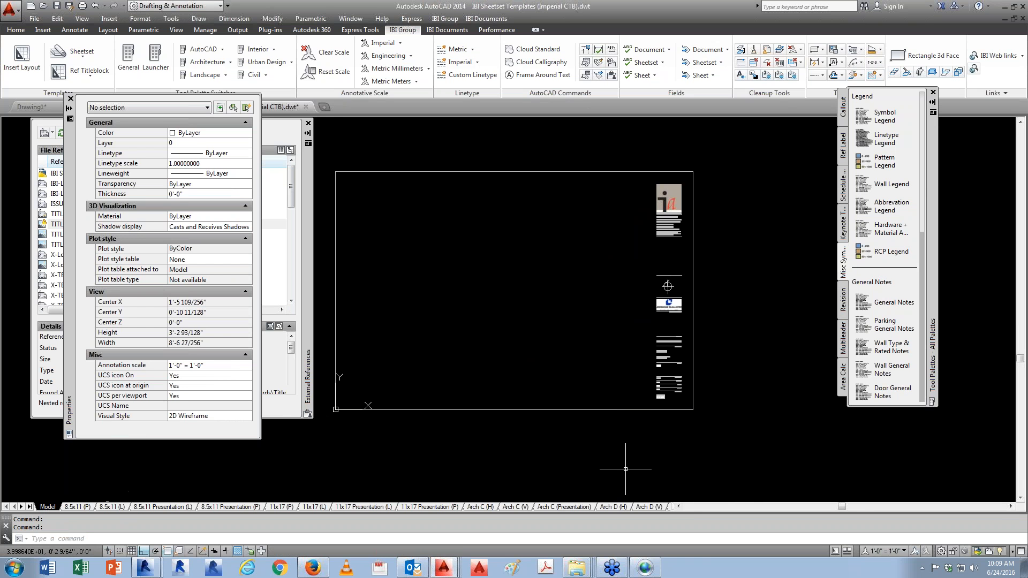
left_click(730, 436)
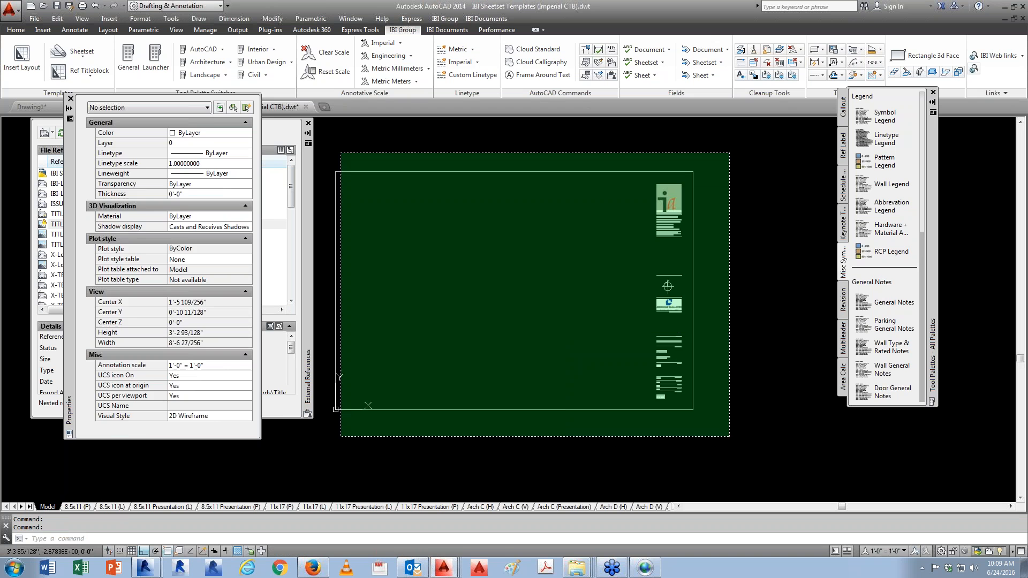
left_click(325, 142)
left_click(57, 18)
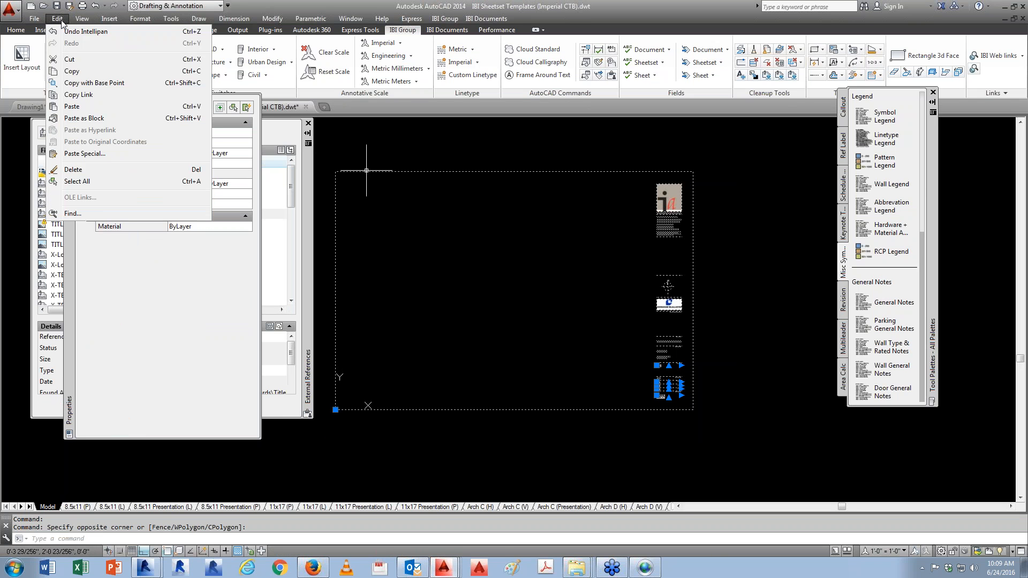
left_click(108, 84)
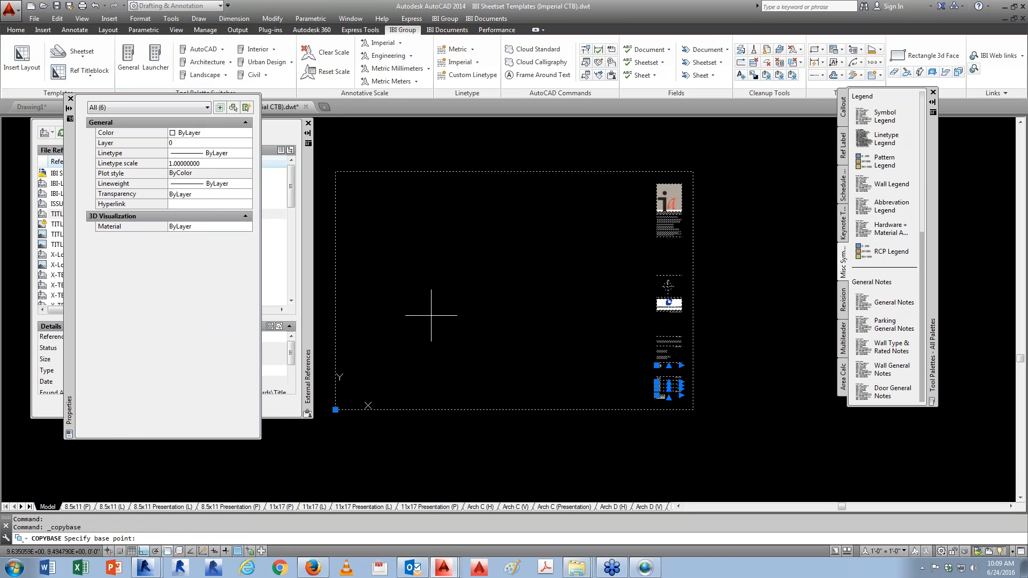
key("Return")
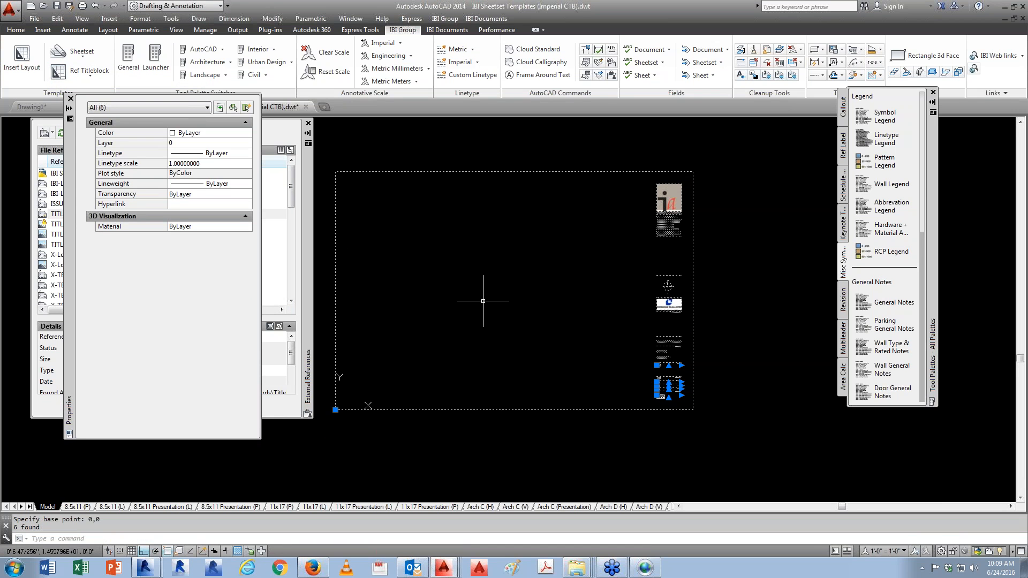
type("e")
key("Return")
Step: Paste the copied title block onto the new titleblock layout at insertion point 0,0
left_click(29, 507)
left_click(613, 507)
key("ctrl+v")
type("0,0")
key("Return")
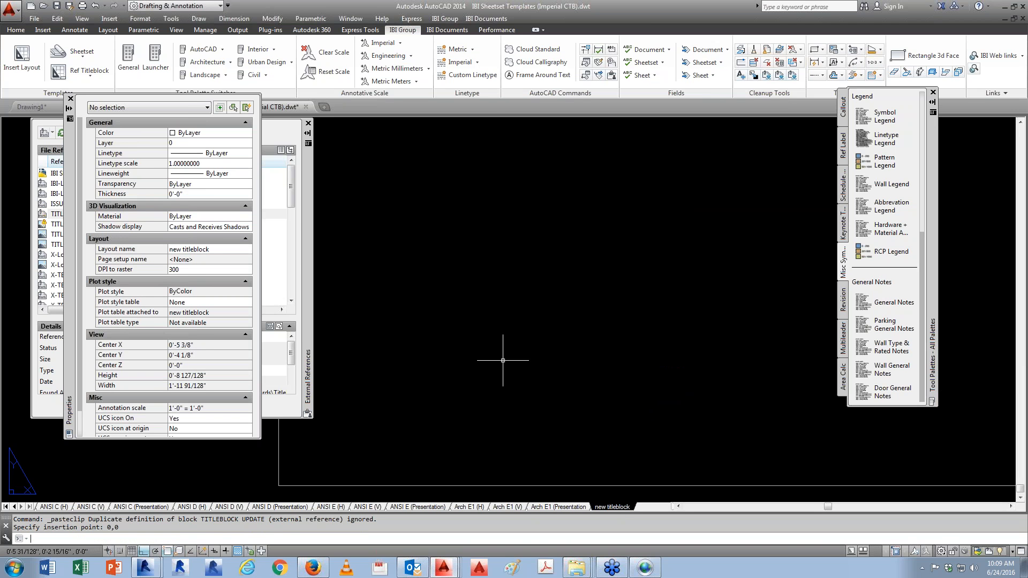
type("z")
key("Return")
type("e")
key("Return")
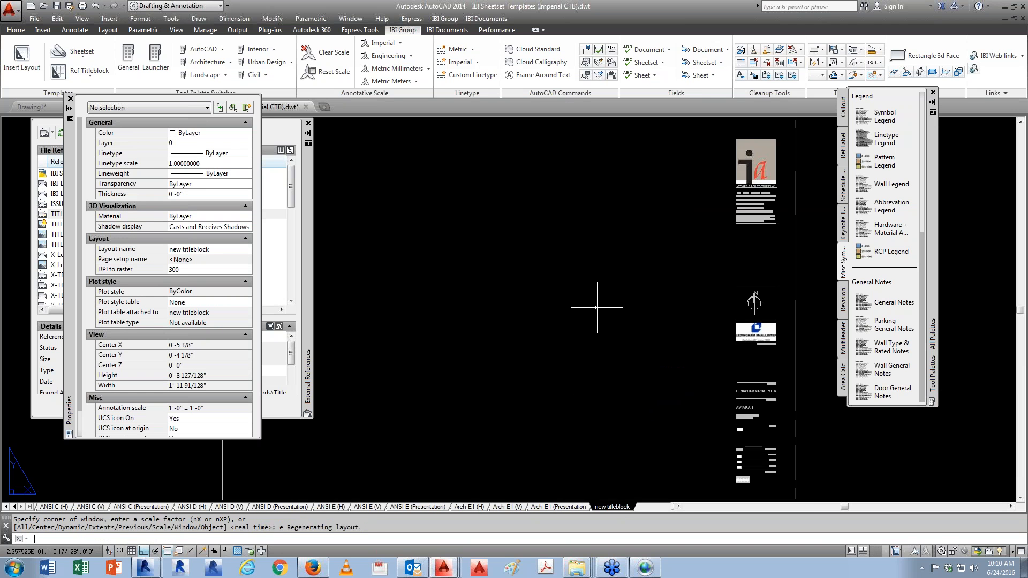
Step: Save the template with its filled new titleblock layout and close the file
key("ctrl+s")
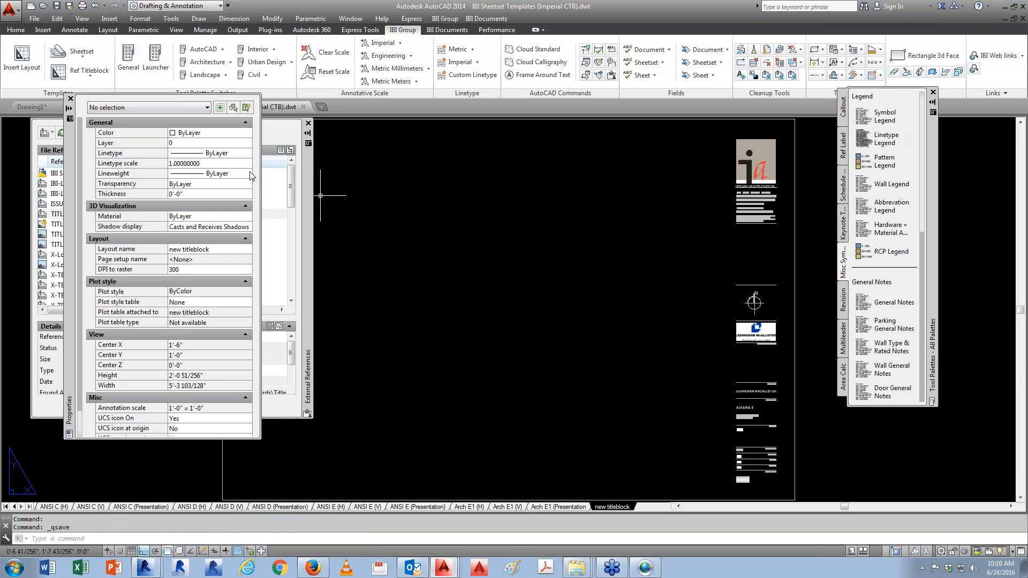
left_click(304, 107)
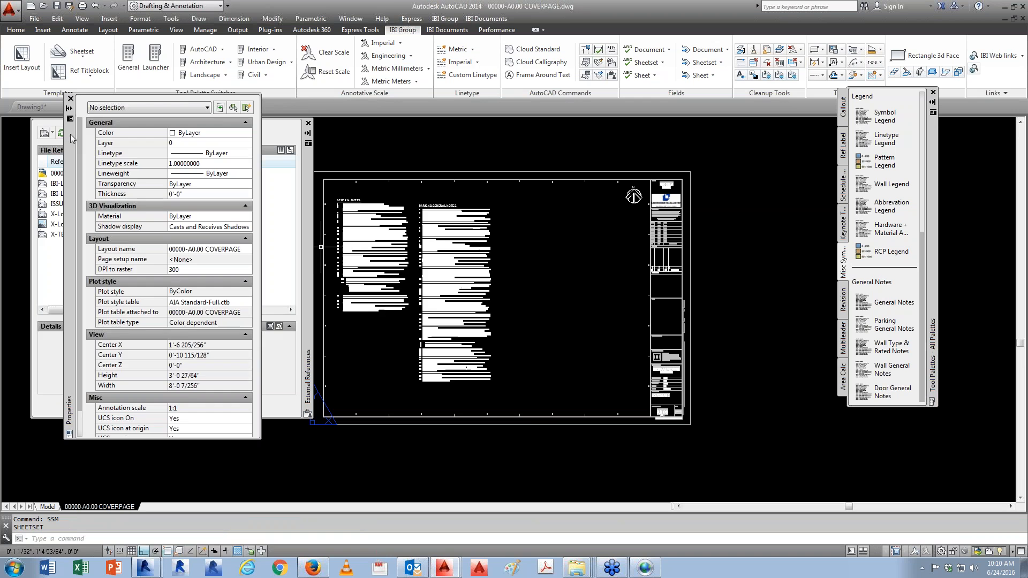
Step: Close the Properties palette and reopen the Sheet Set Manager in the cover page drawing
left_click_drag(72, 138, 350, 138)
left_click(358, 137)
type("ssm")
key("Return")
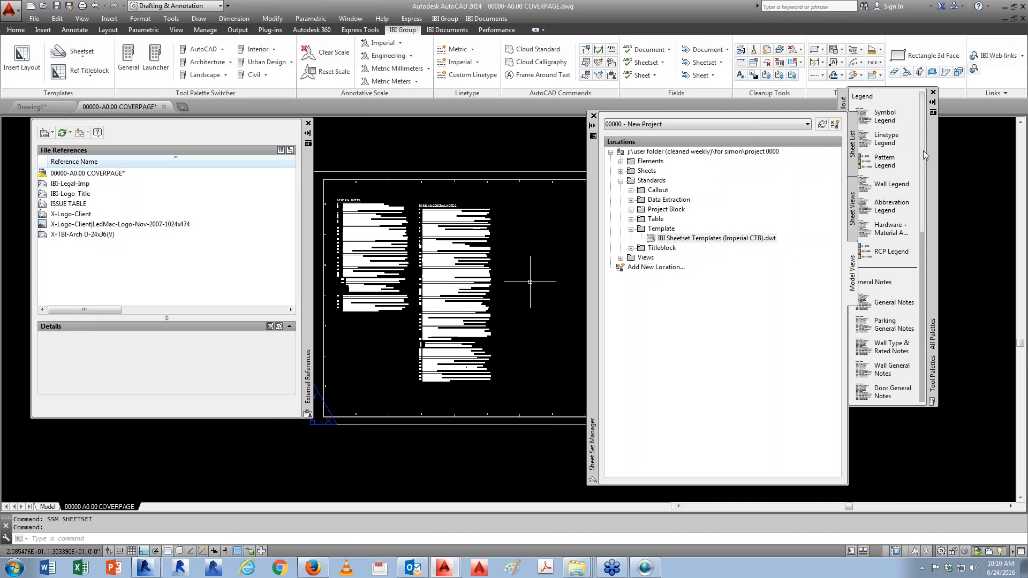
Step: Set the sheet set's sheet creation template to the new titleblock layout and apply the change to nested subsets
left_click(853, 144)
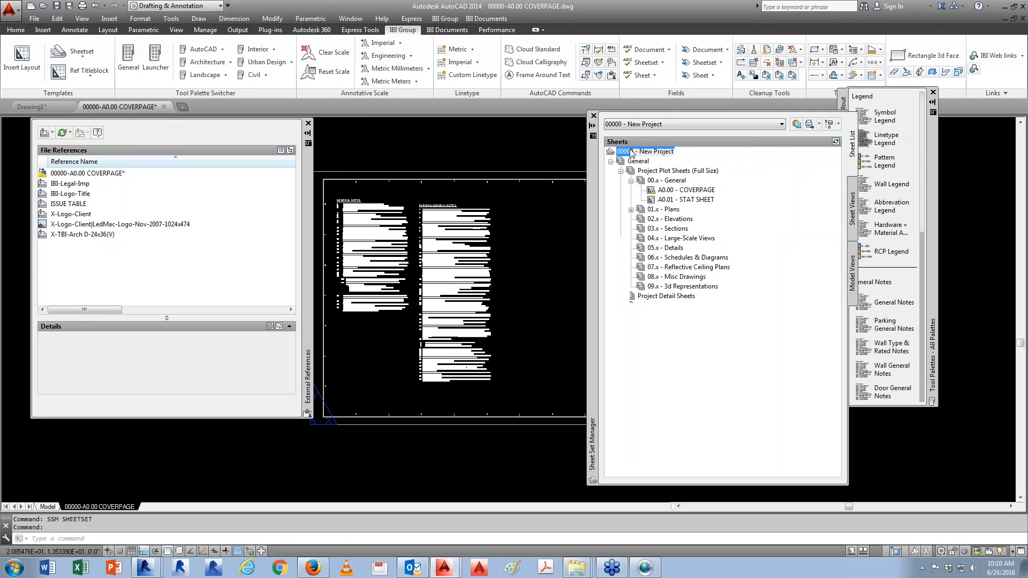
right_click(631, 152)
scroll(812, 231, "down", 10)
left_click(812, 232)
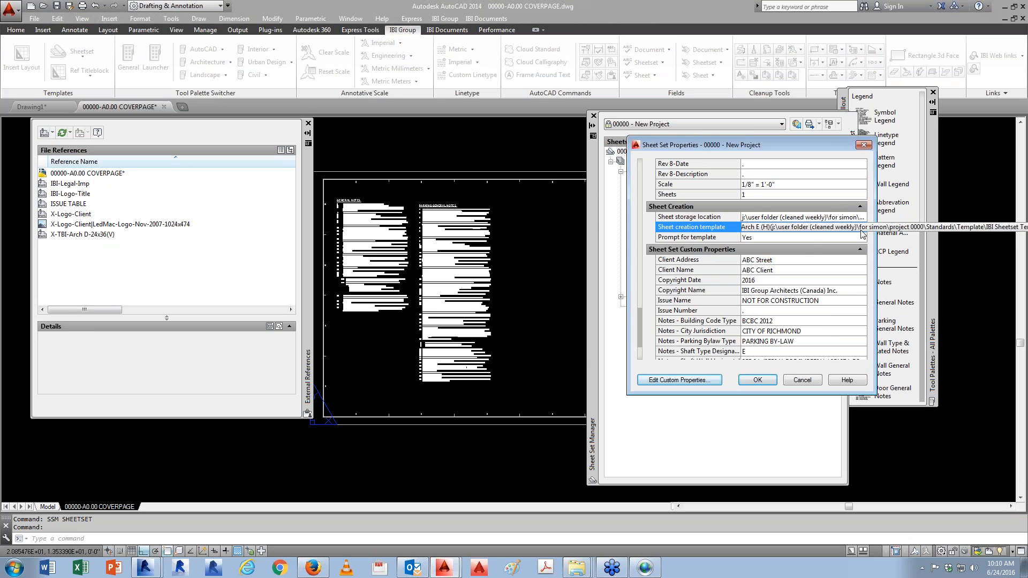
left_click(863, 227)
scroll(632, 305, "down", 2)
left_click(423, 325)
left_click(523, 346)
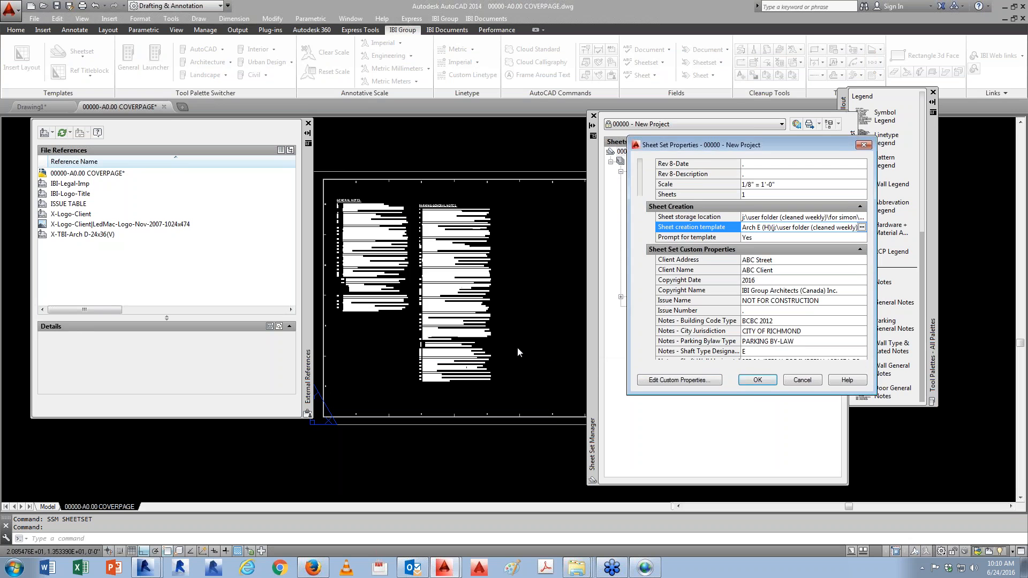
left_click(754, 381)
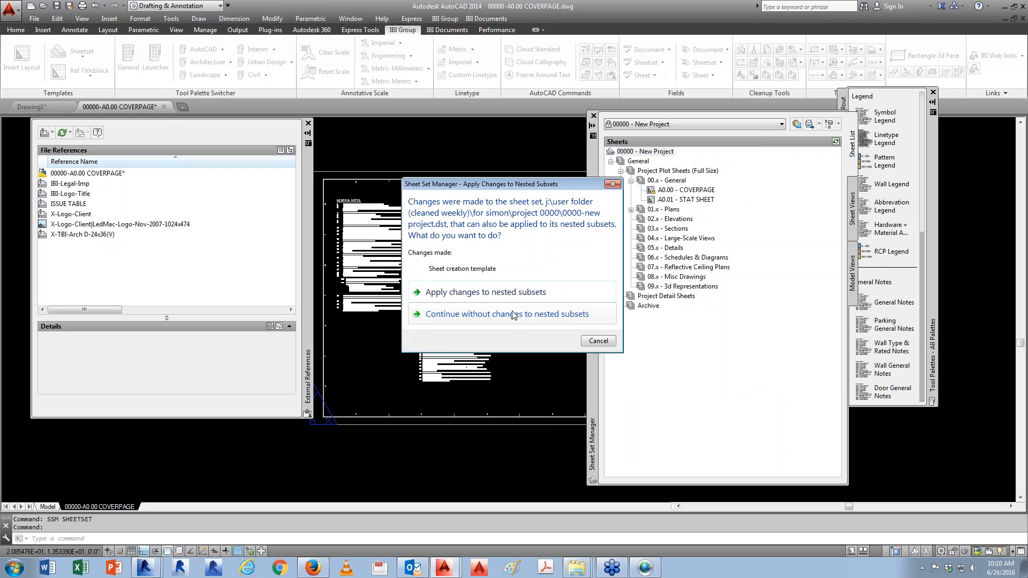
left_click(561, 300)
Step: Create sheet A101 titled FIRST FLOOR PLAN in the 01.x - Plans subset, with file name 00000-A101 FIRST FLOOR PLAN, and open it
right_click(664, 211)
left_click(701, 234)
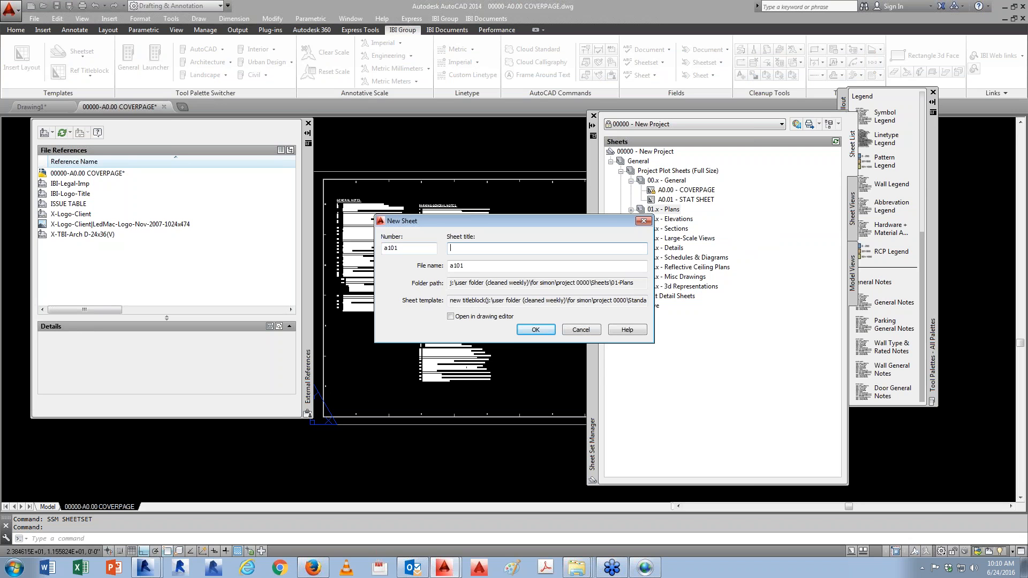
type("FIRST FLOOR PLAN")
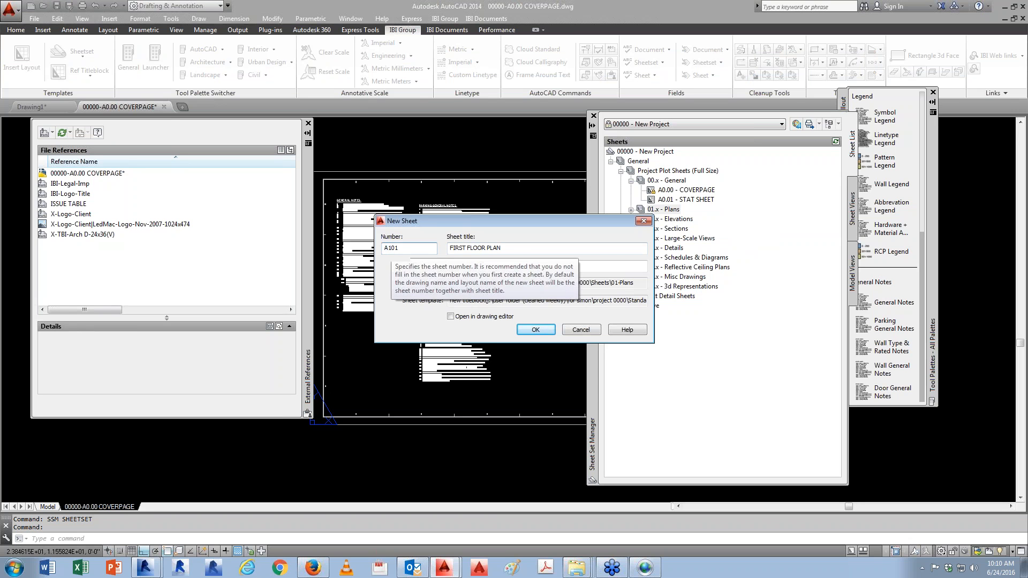
left_click(449, 267)
type("00000-A101 FIRST FLOOR PLAN")
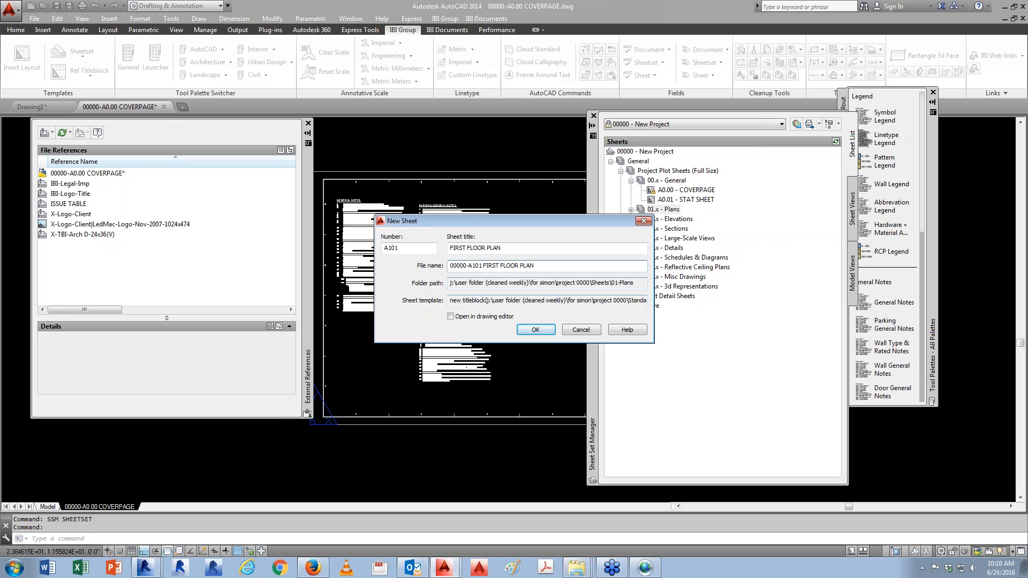
left_click(552, 329)
left_click(631, 210)
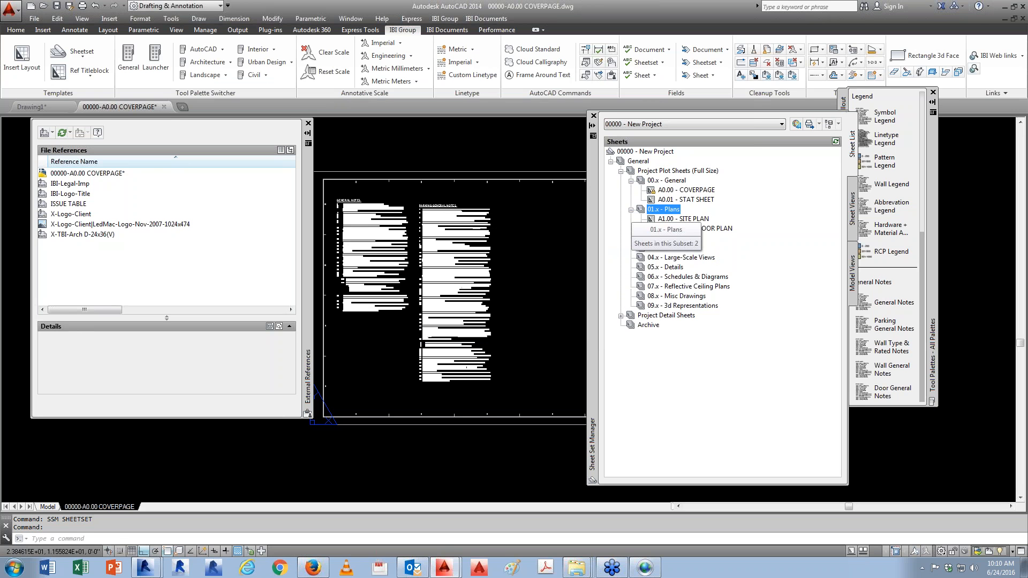
double_click(686, 229)
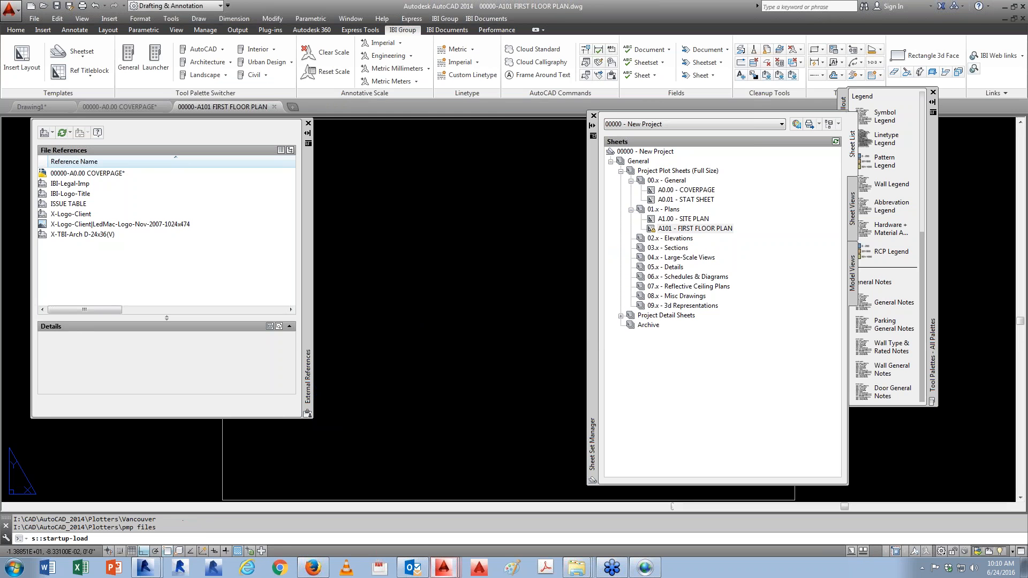
Step: Link the issue text in the FIRST FLOOR PLAN title block to the Sheet Detail Issued field
scroll(453, 348, "up", 5)
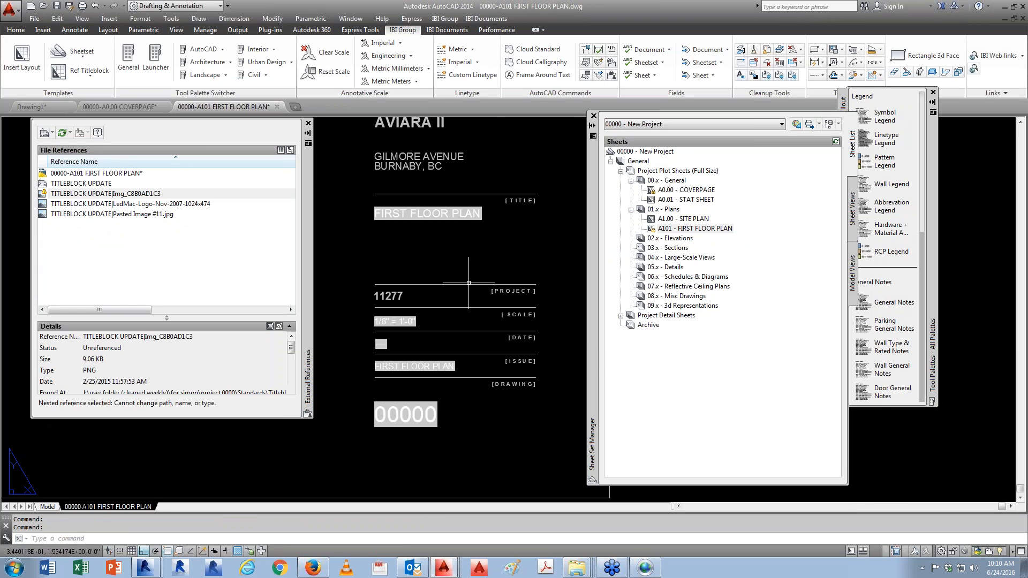
scroll(458, 402, "up", 3)
scroll(464, 413, "down", 3)
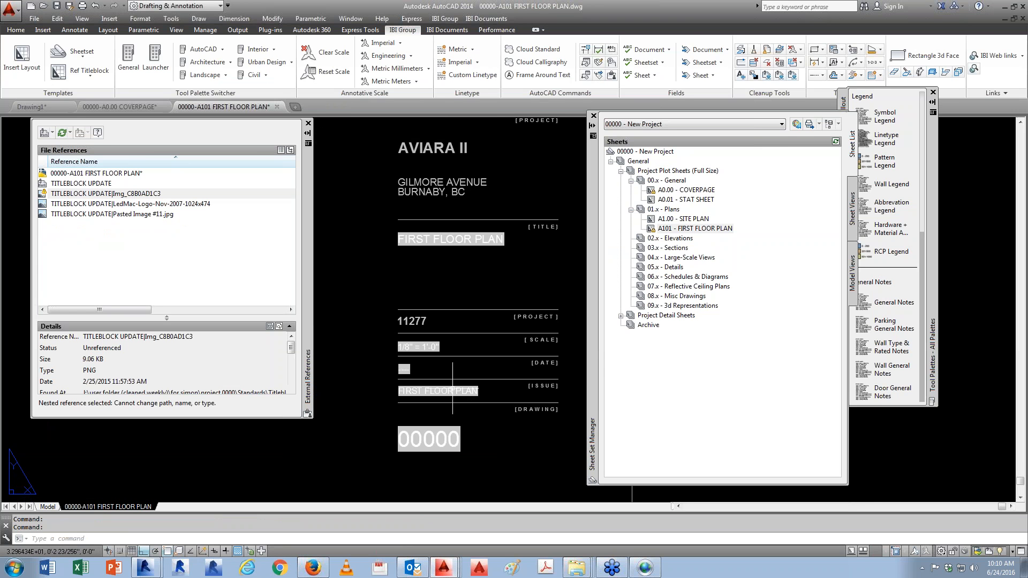
left_click(652, 75)
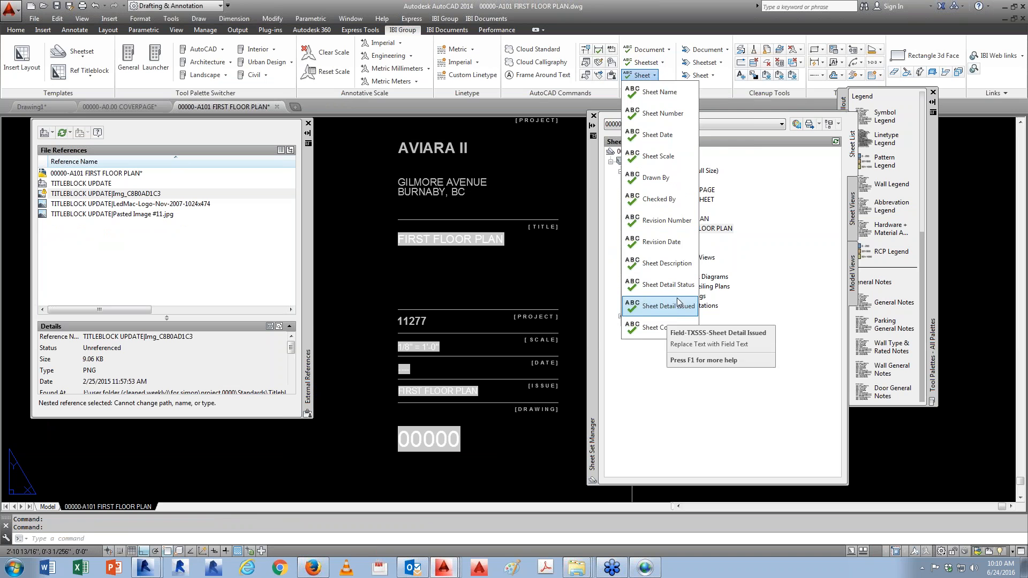
left_click(669, 220)
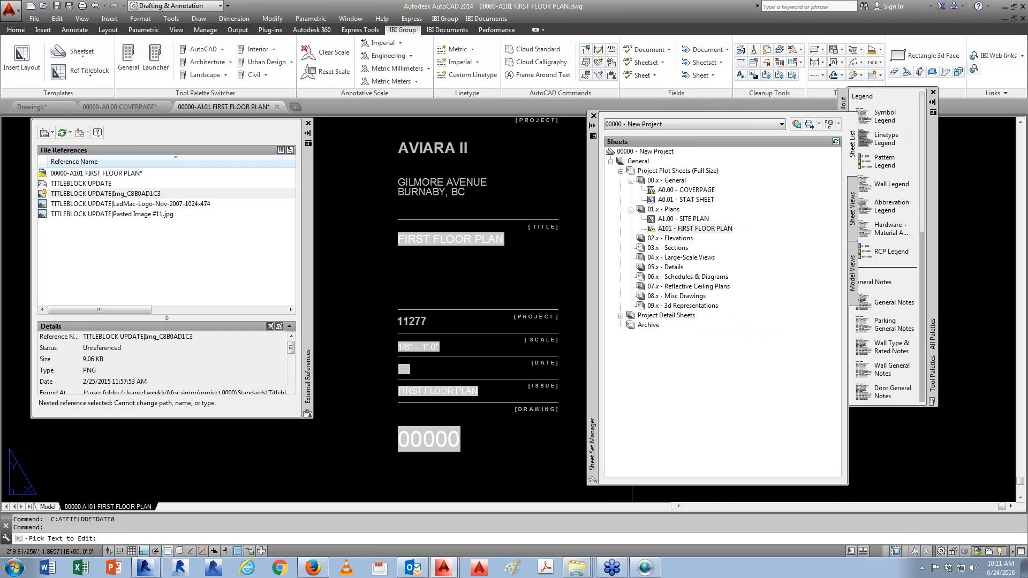
Step: Try to apply the Sheet Detail Issued field to the title block's issue text a second time
left_click(648, 62)
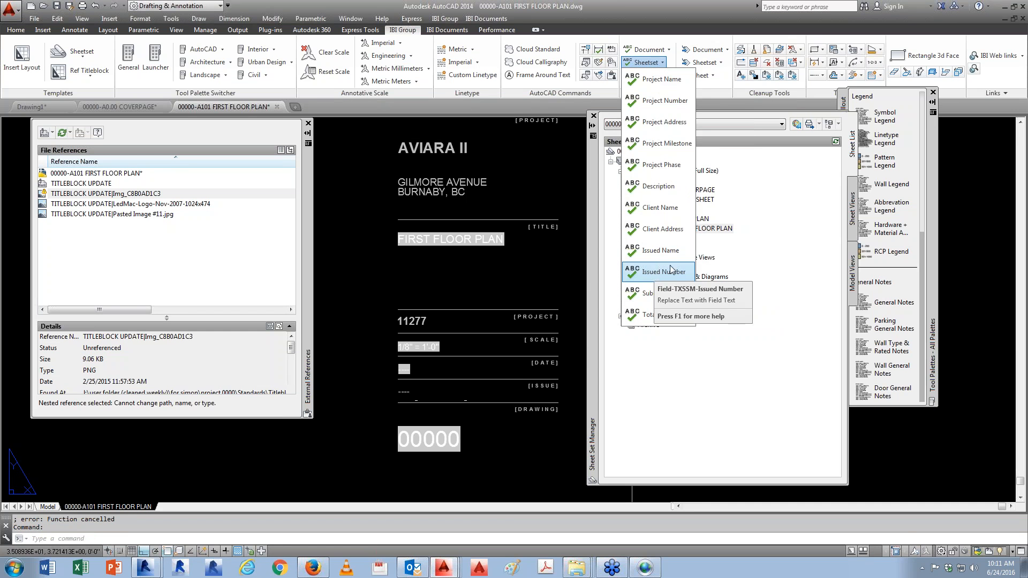
left_click(642, 75)
left_click(642, 75)
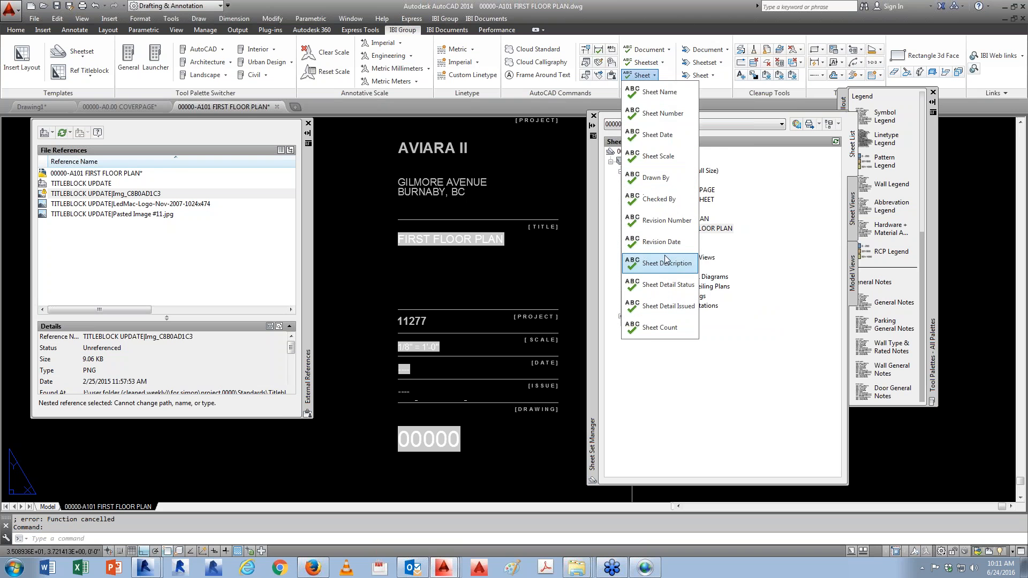
left_click(674, 226)
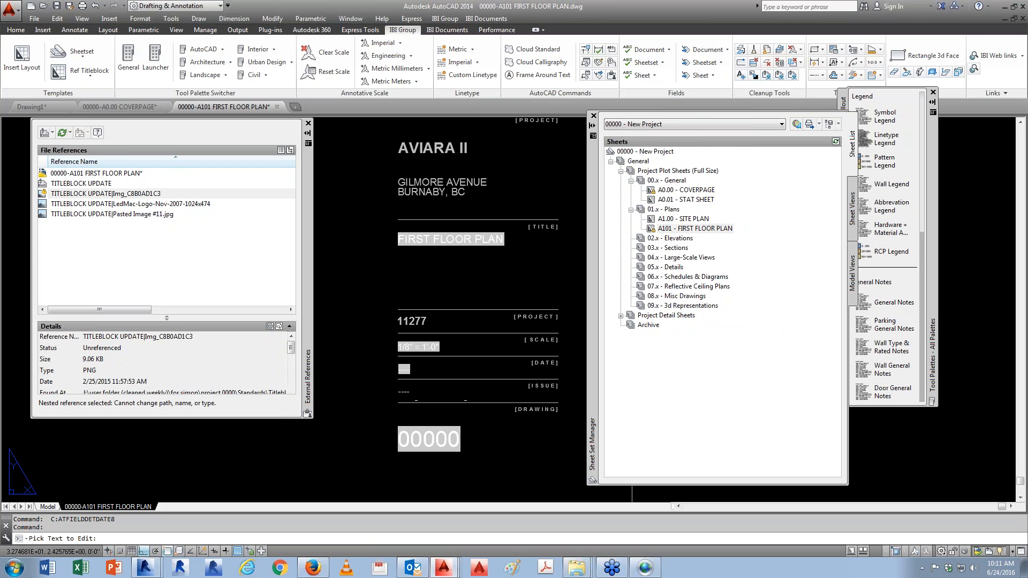
left_click(405, 392)
key("Escape")
key("Escape")
type("ze")
key("Return")
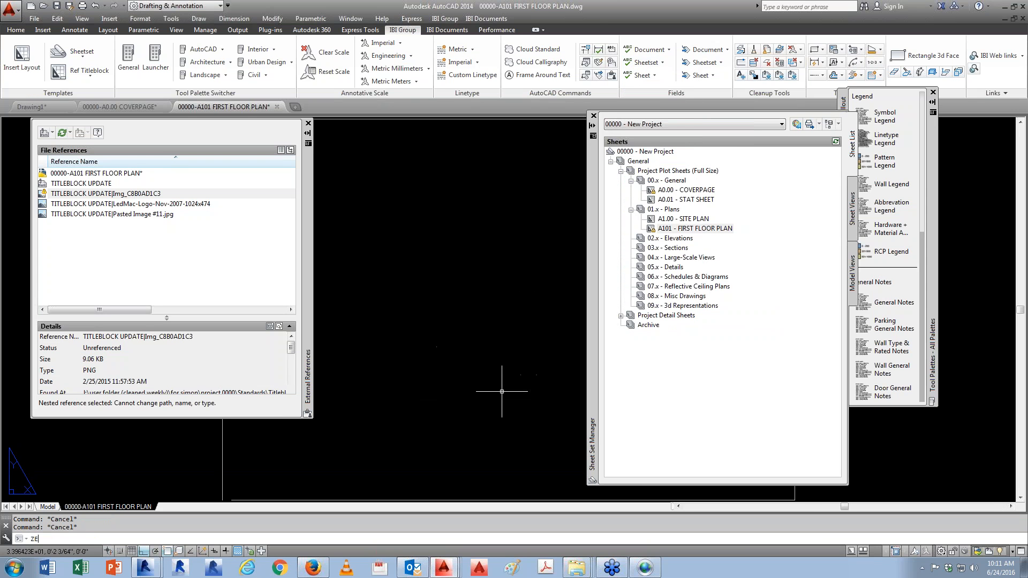
Step: Close and reopen the Sheet Set Manager, then place it beside the External References palette, clear of the title block
left_click(593, 115)
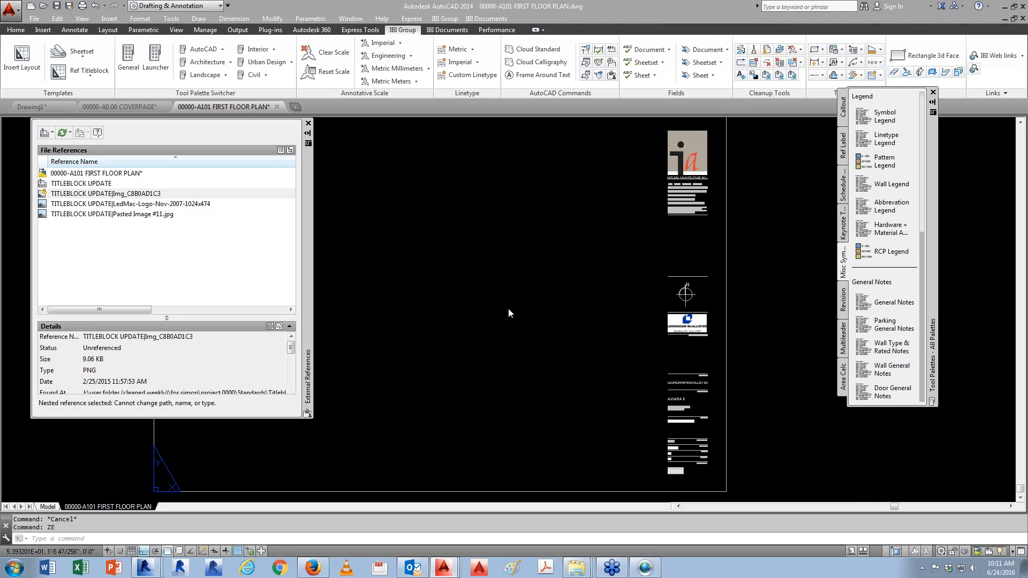
type("SSM")
key("Return")
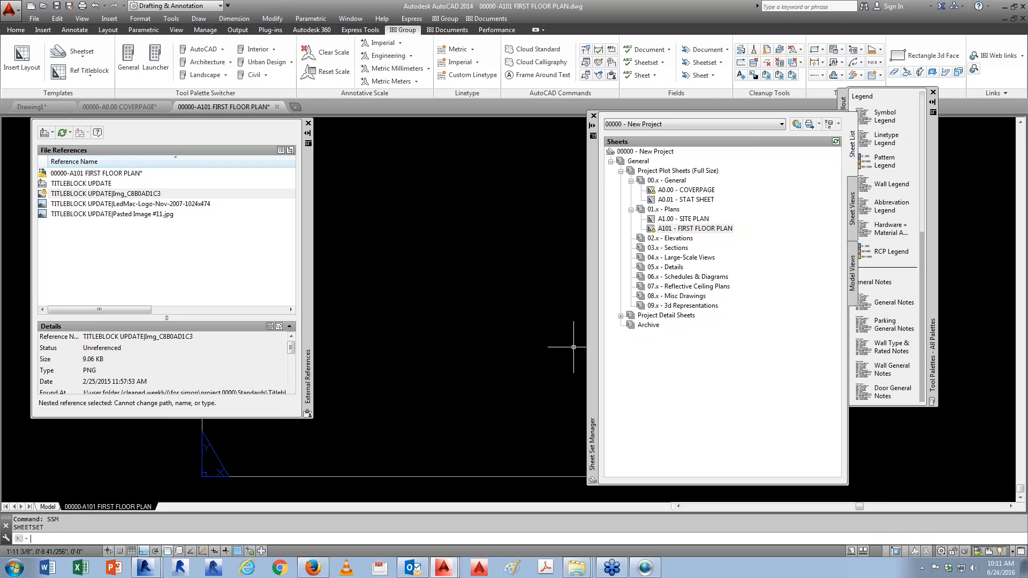
left_click_drag(594, 220, 321, 198)
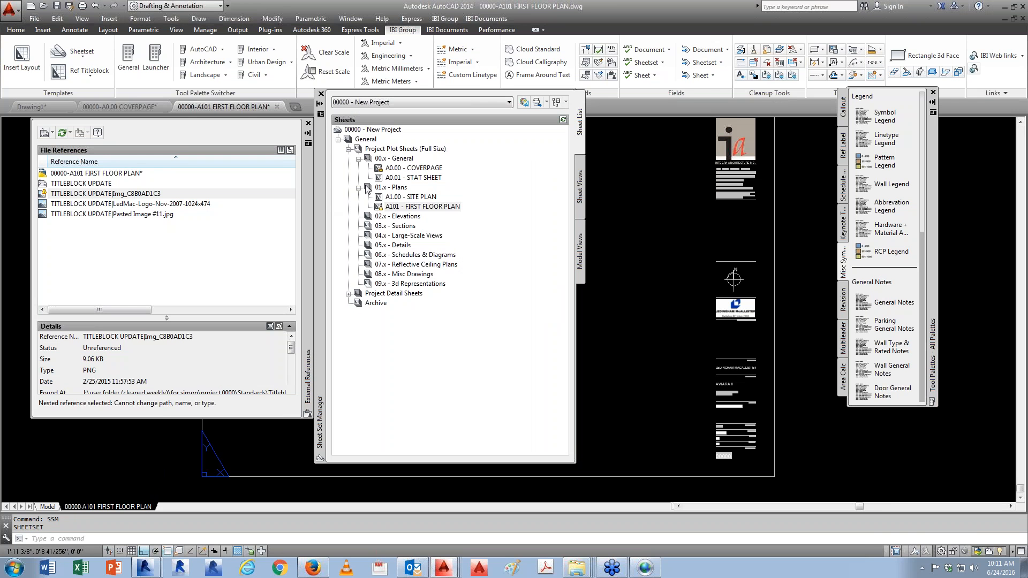
Step: Collapse the 01.x - Plans subset and try to eTransmit the 00.x - General subset
left_click(358, 187)
left_click(359, 159)
left_click(391, 159)
right_click(392, 159)
left_click(358, 158)
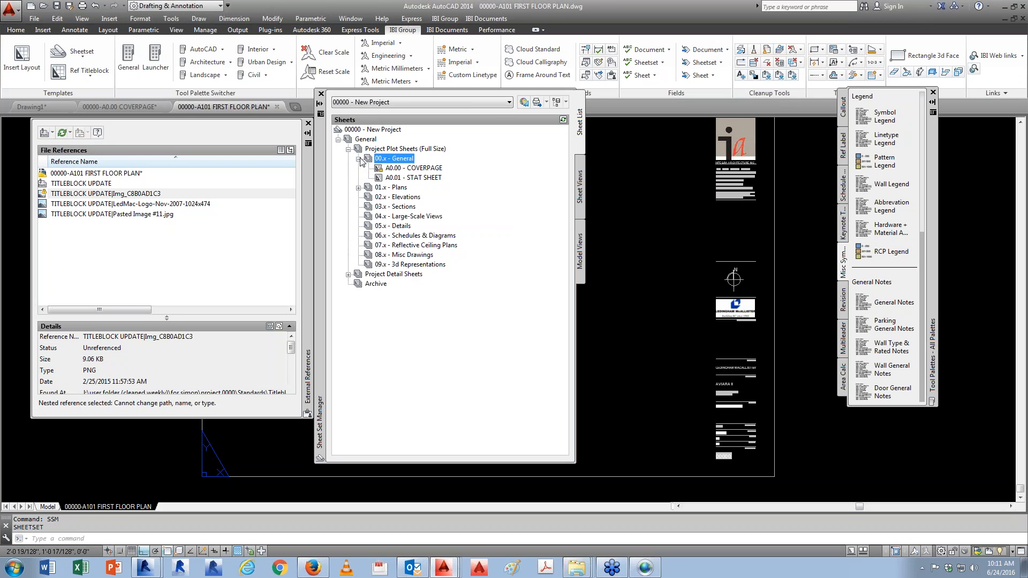
right_click(408, 161)
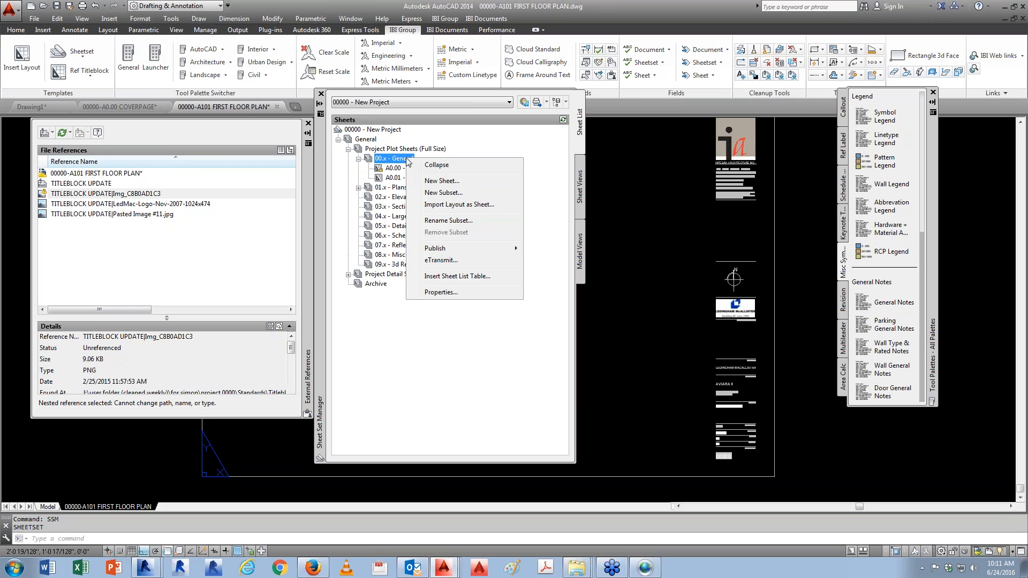
left_click(372, 130)
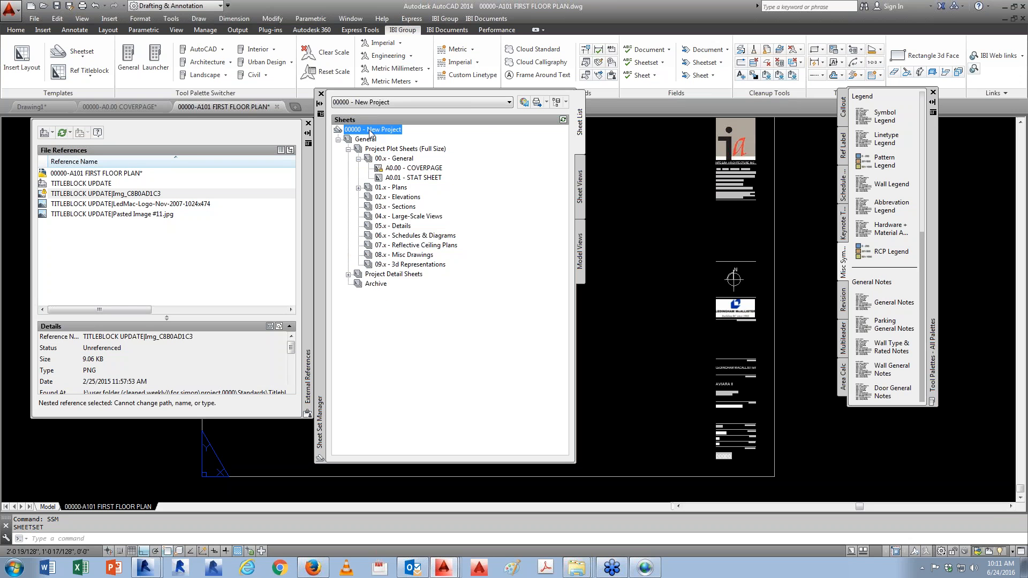
right_click(370, 131)
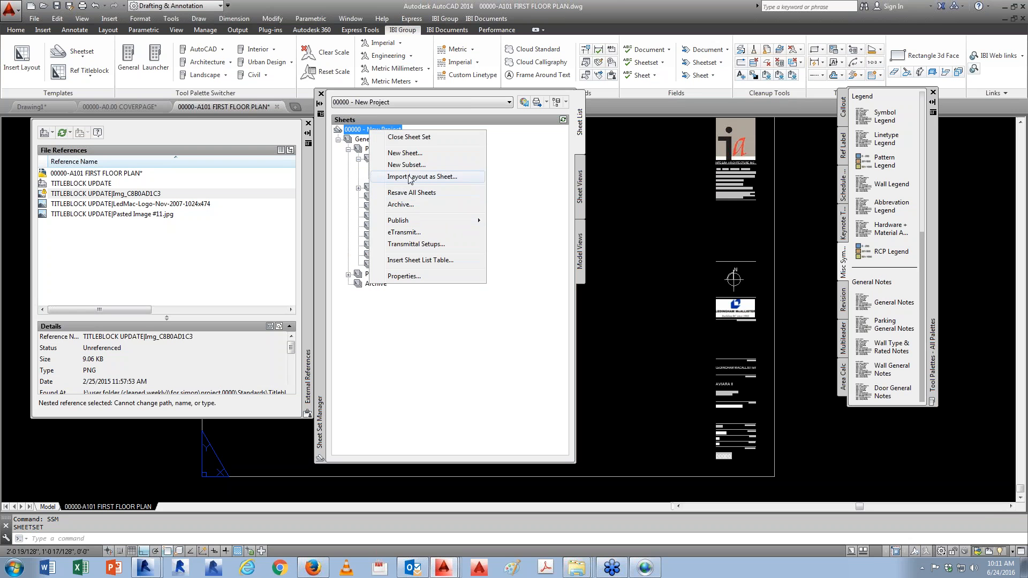
left_click(410, 234)
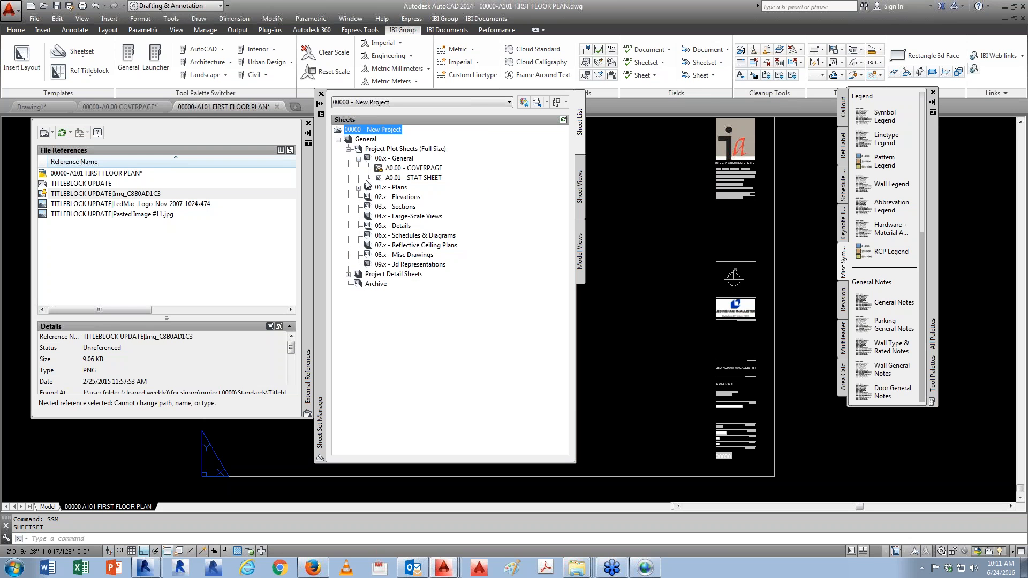
right_click(393, 161)
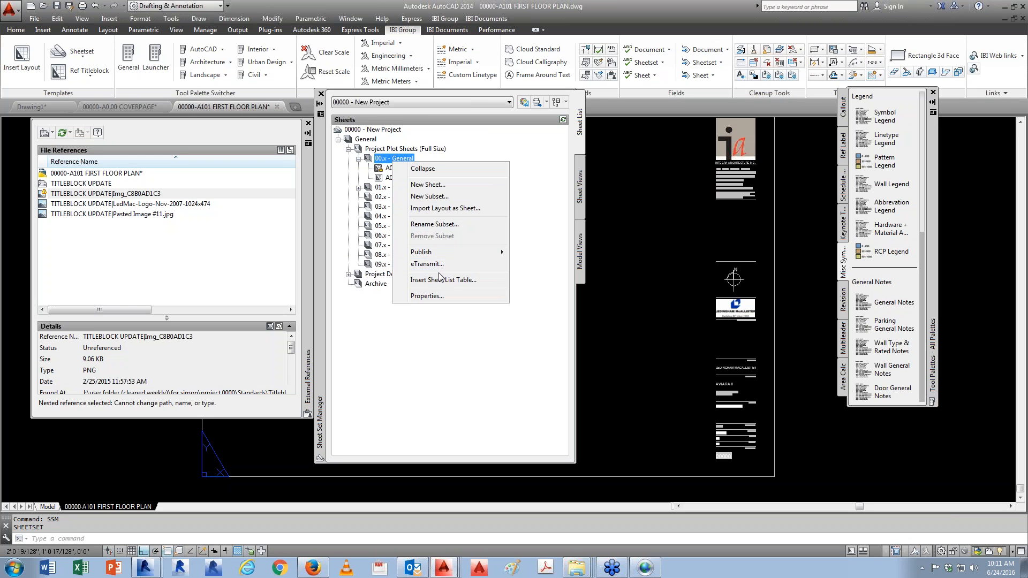
left_click(442, 265)
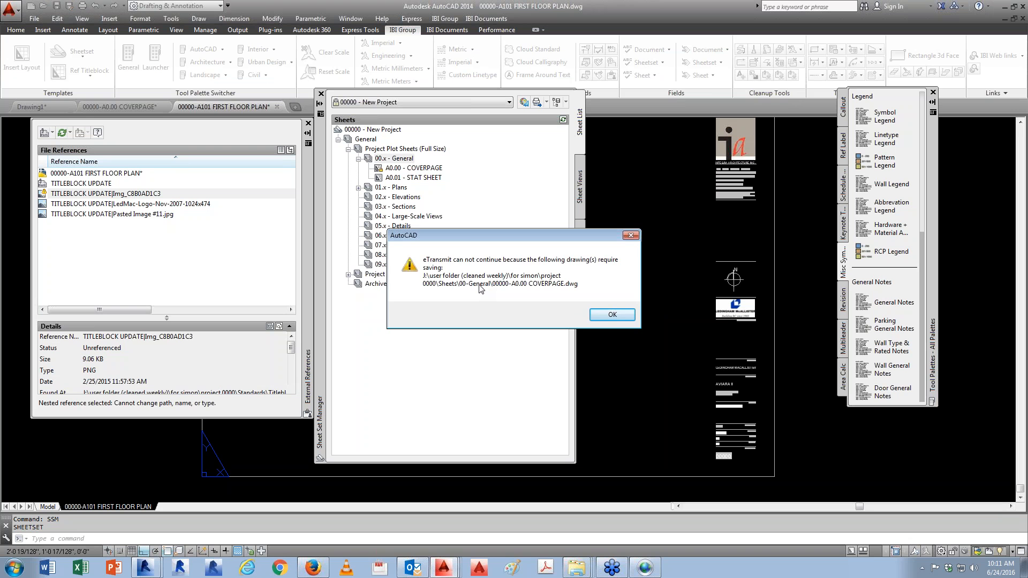
left_click(612, 315)
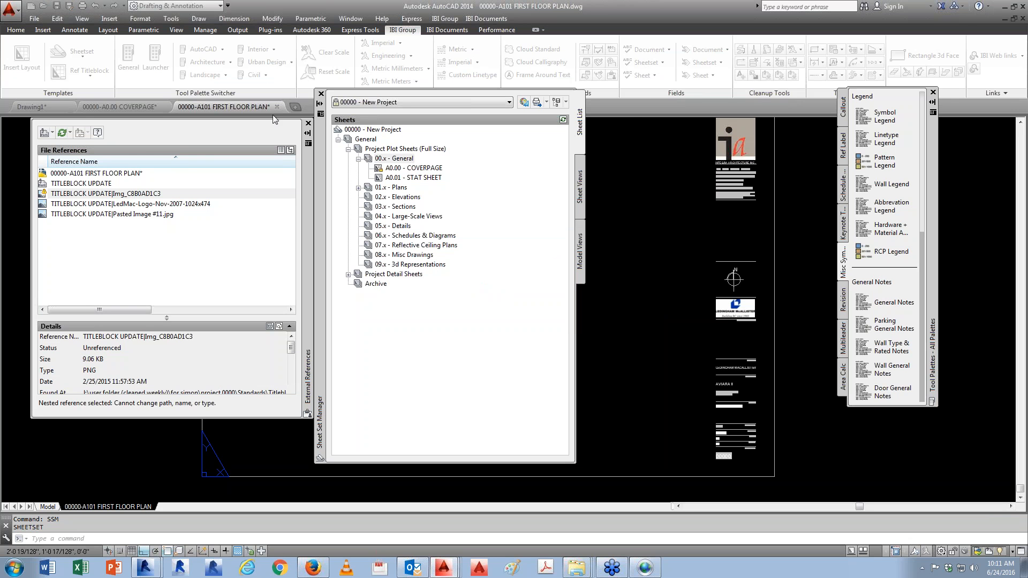
Step: Close the 00000-A0.00 COVERPAGE and 00000-A101 FIRST FLOOR PLAN drawings
left_click(134, 106)
left_click(164, 107)
left_click(511, 309)
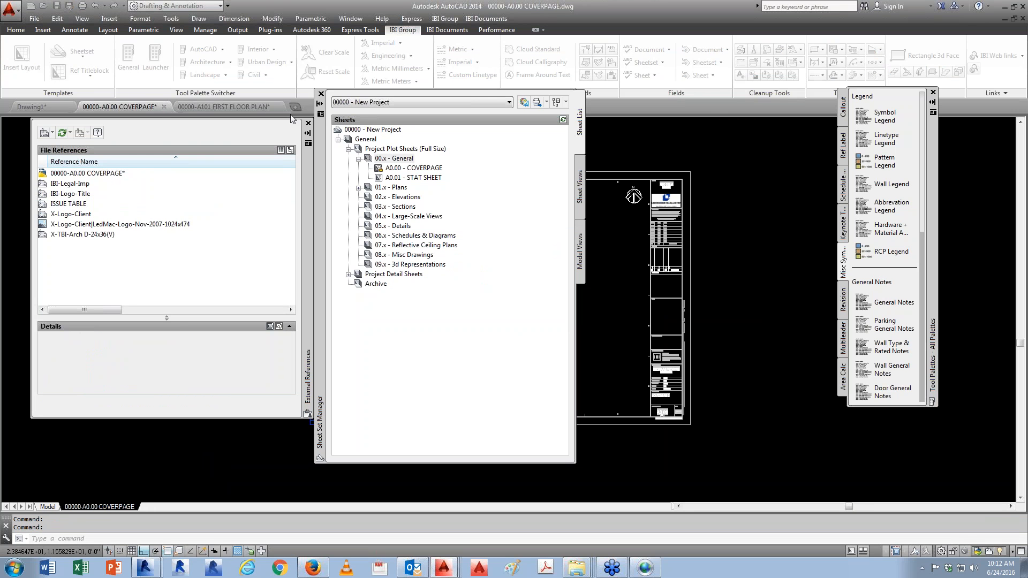
left_click(182, 106)
left_click(508, 311)
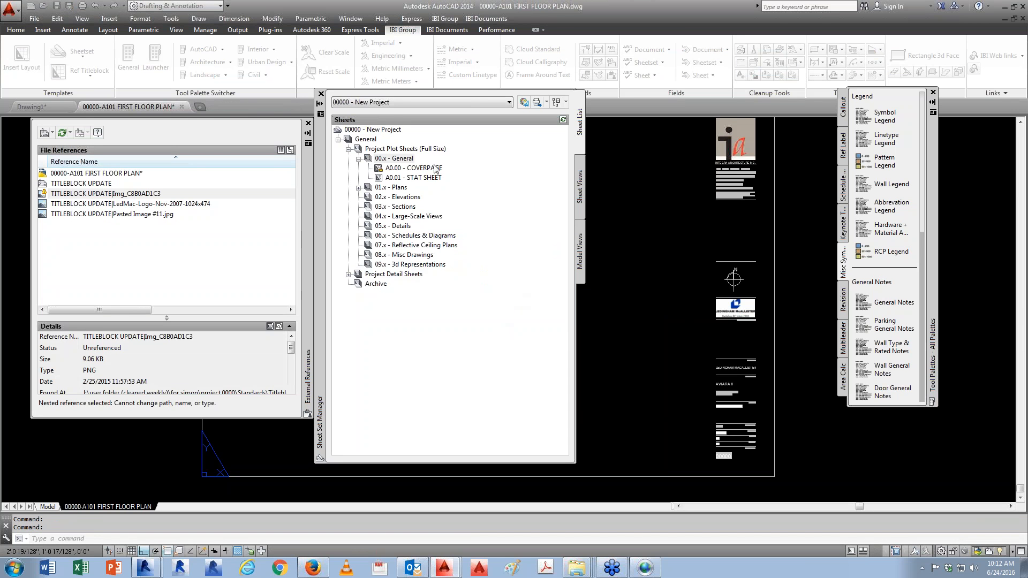
Step: Try to eTransmit the 00.x - General subset again with its sheet drawings closed
right_click(407, 161)
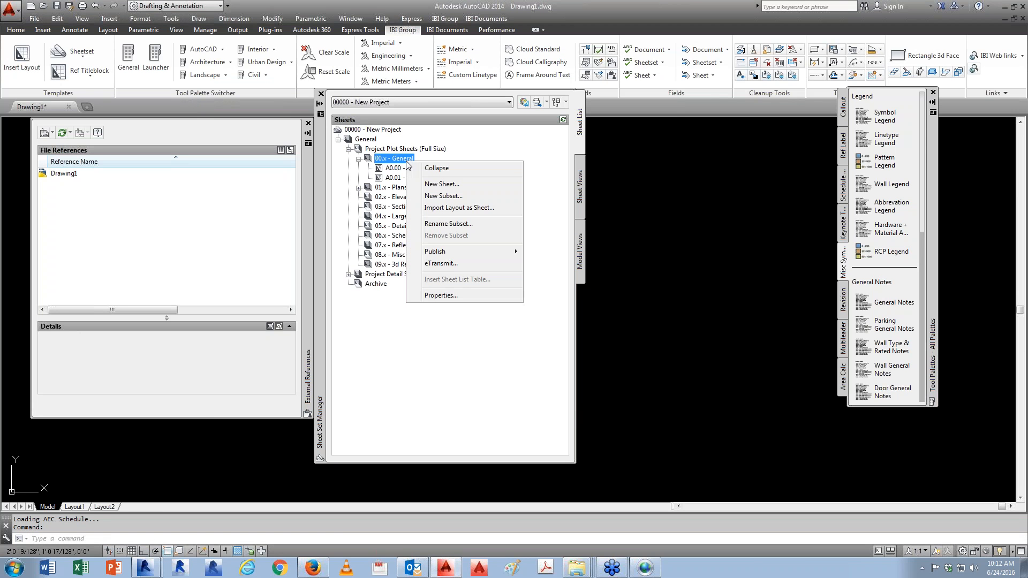
left_click(445, 263)
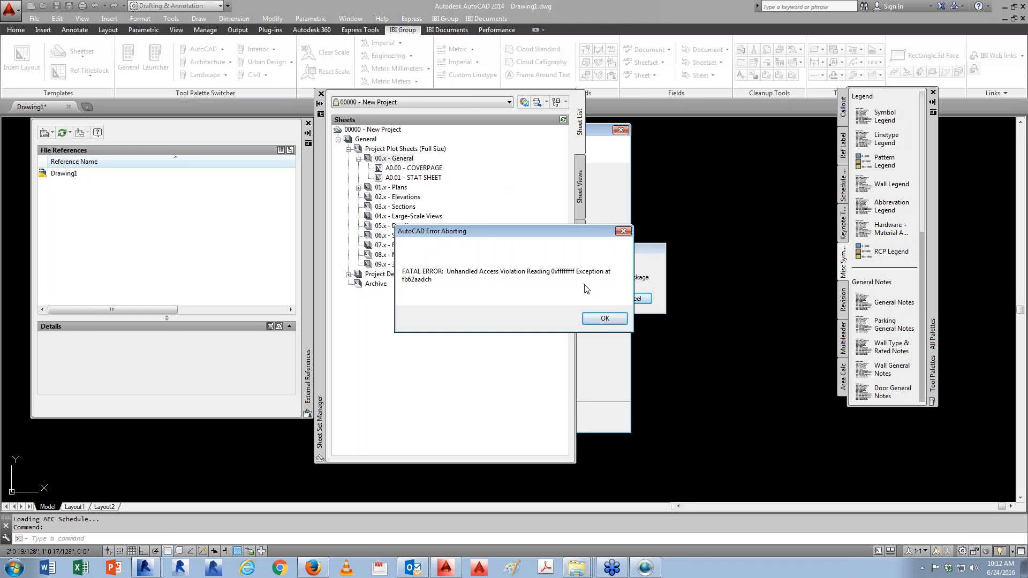
left_click(601, 322)
left_click(602, 321)
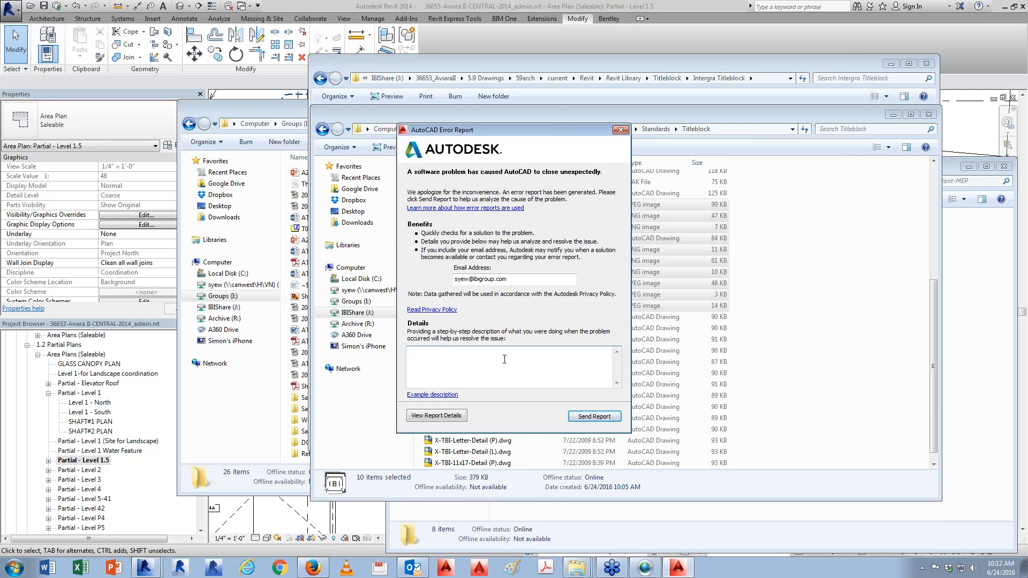
Step: Cancel the AutoCAD error report and start a drawing from scratch with Imperial (feet and inches) settings
left_click(620, 129)
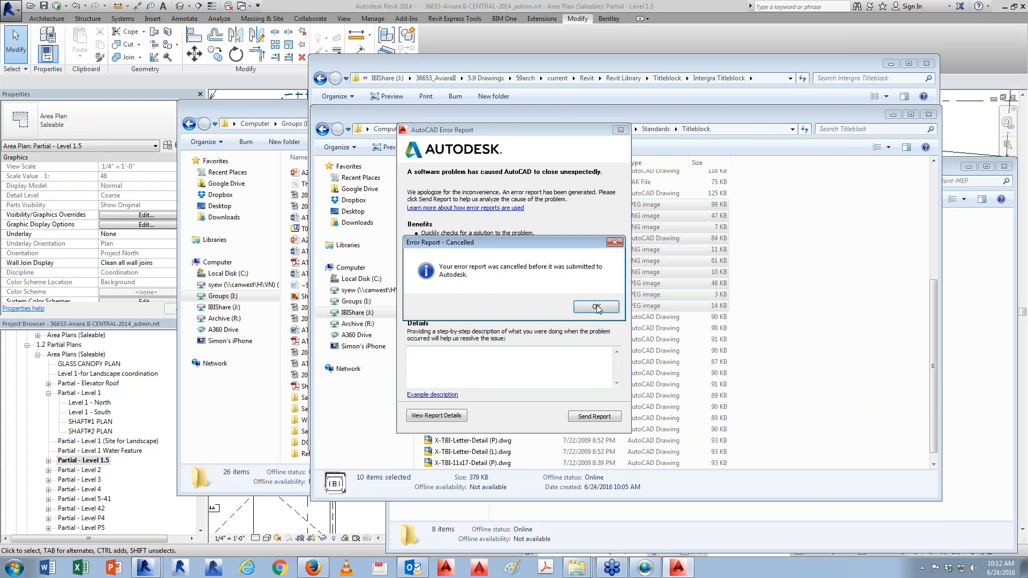
left_click(596, 306)
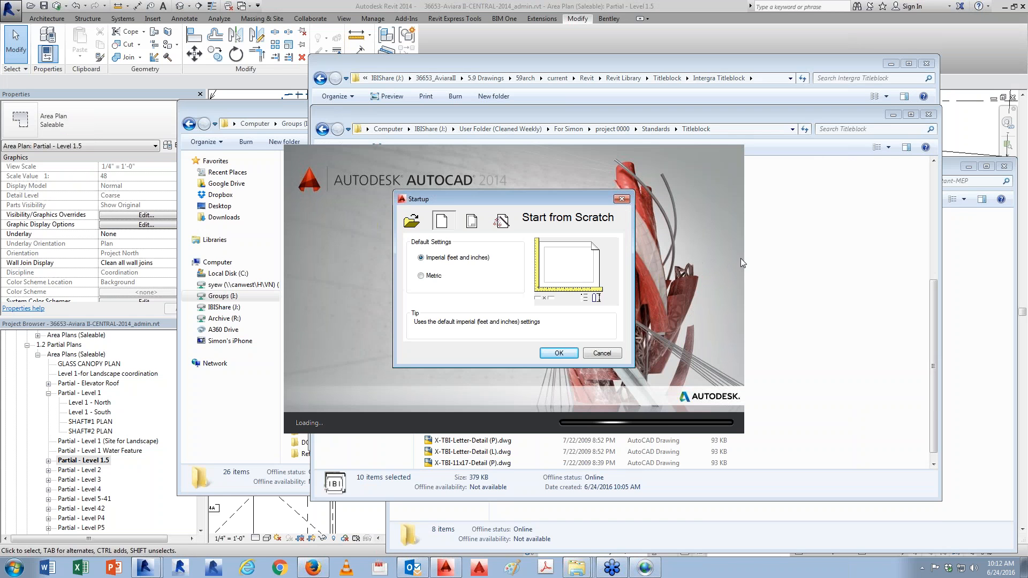
left_click(559, 354)
Step: Switch to Windows Explorer and browse through project 0000 and its Standards folder to the Titleblock folder's files
mouse_move(575, 569)
left_click(577, 546)
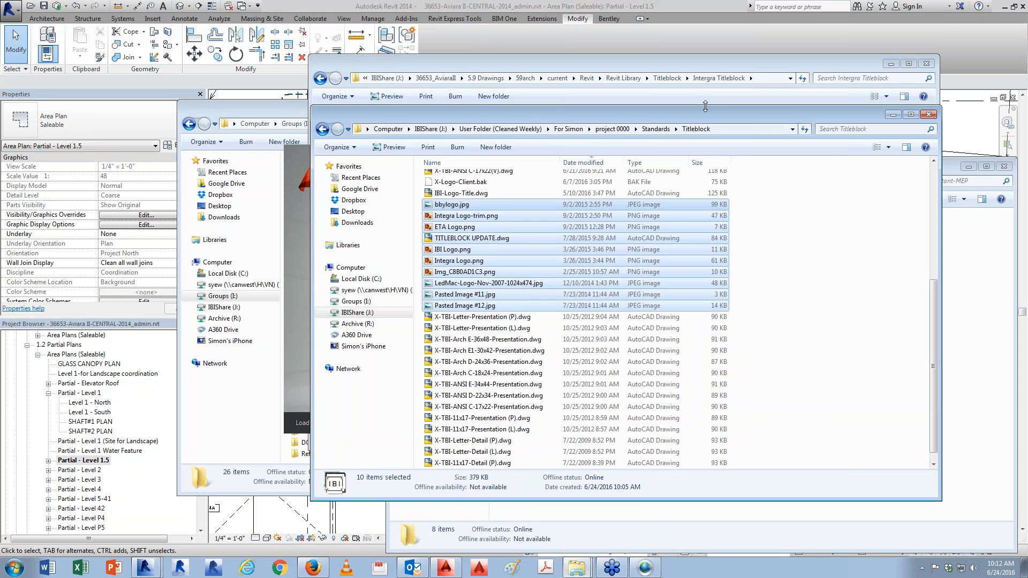
left_click(648, 130)
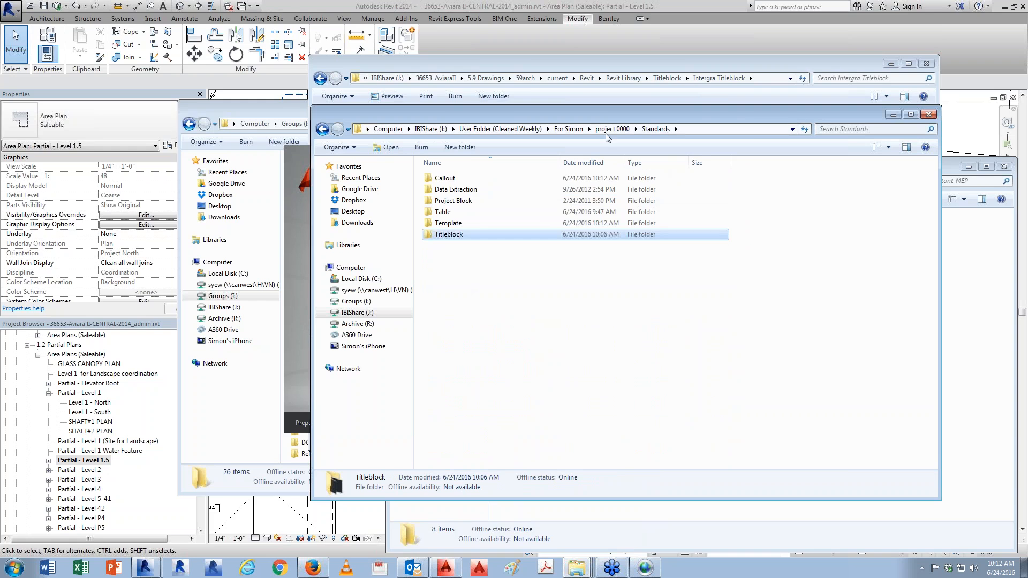
left_click(606, 133)
double_click(448, 201)
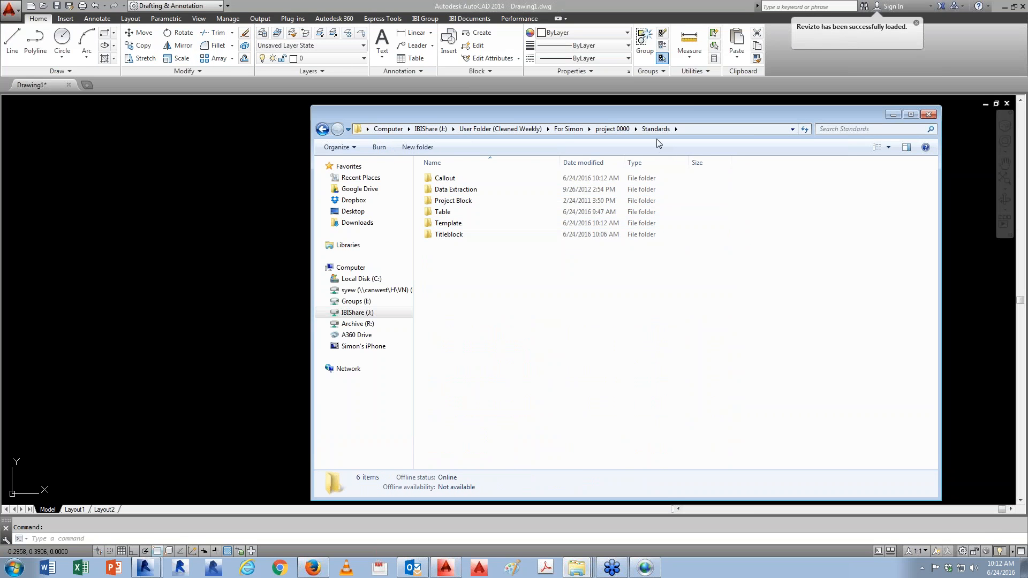
double_click(456, 236)
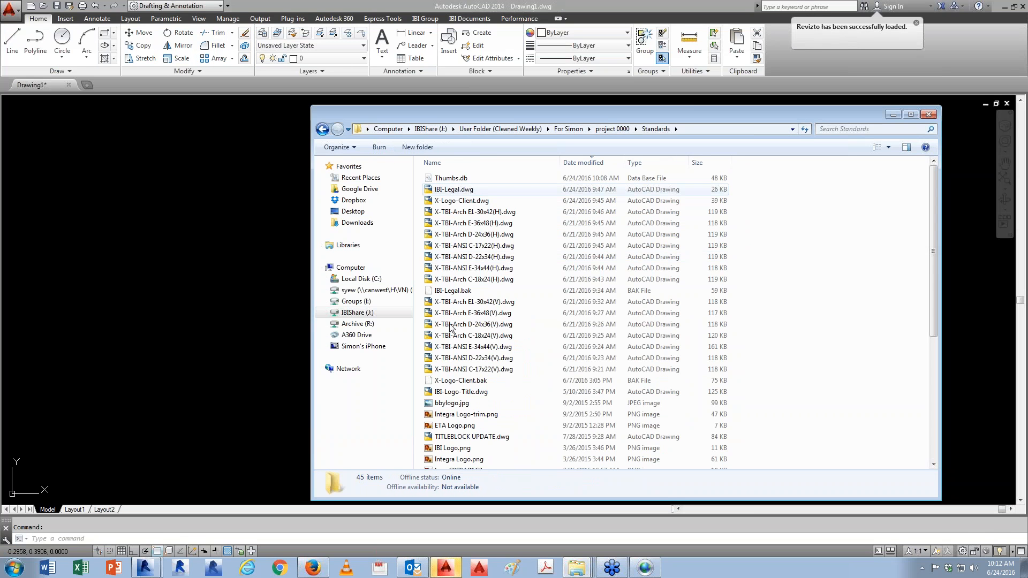
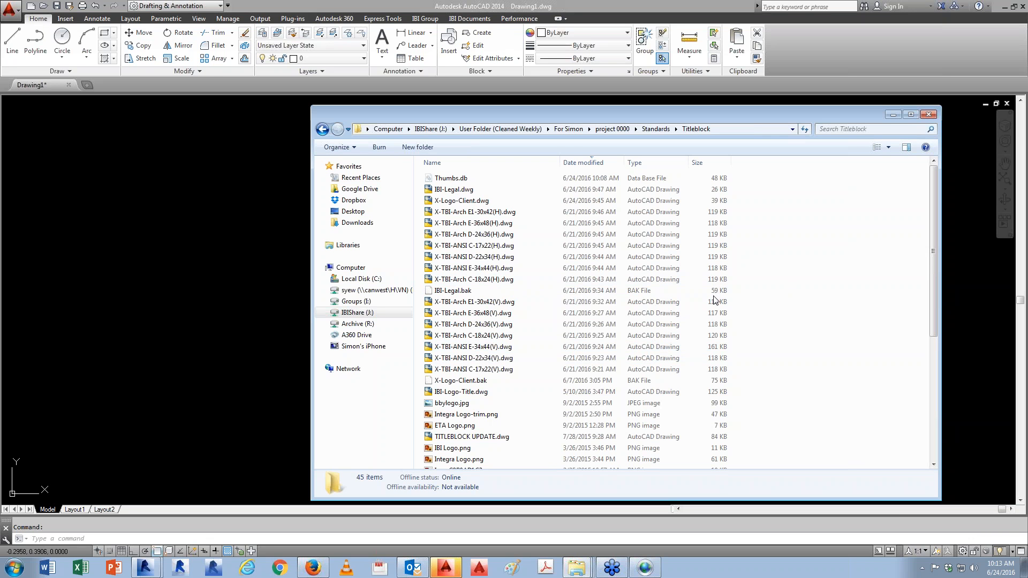
Step: Open the Sheet Set Manager in AutoCAD and load the recent 3 level reference (dgsg) ibi metric sheetset.dst
left_click(220, 348)
type("ssm")
key("Return")
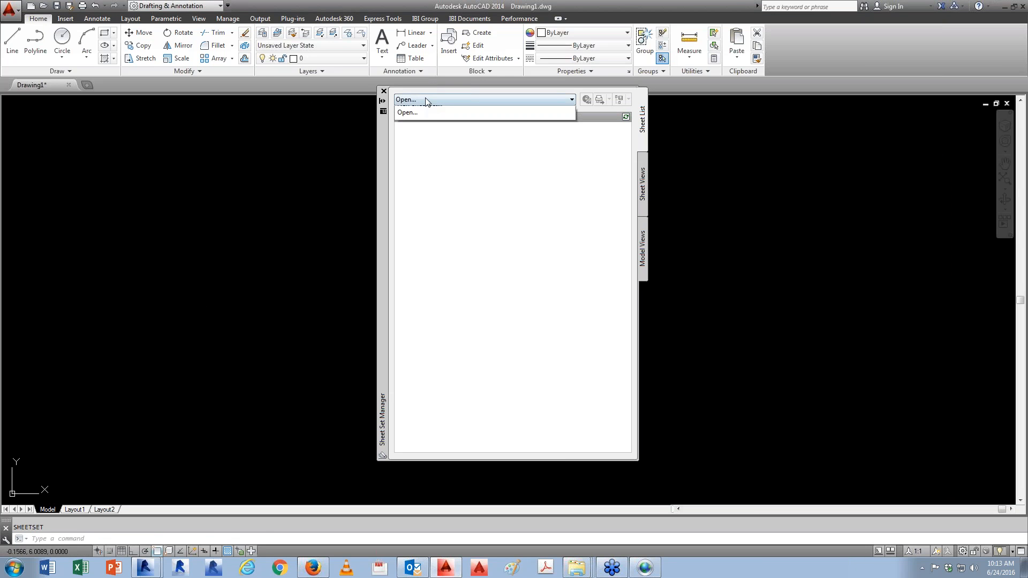
left_click(427, 99)
mouse_move(569, 116)
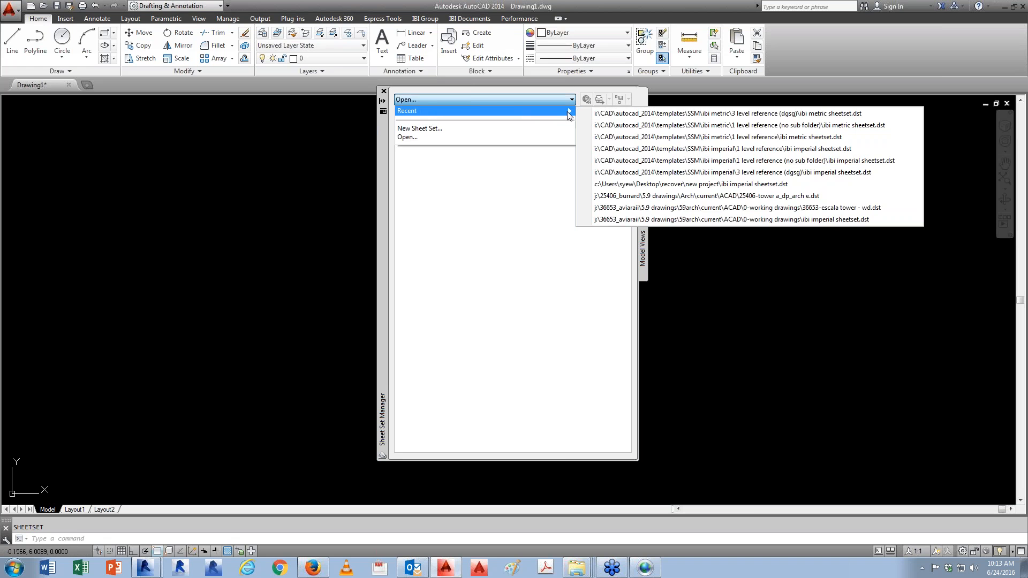
left_click(617, 113)
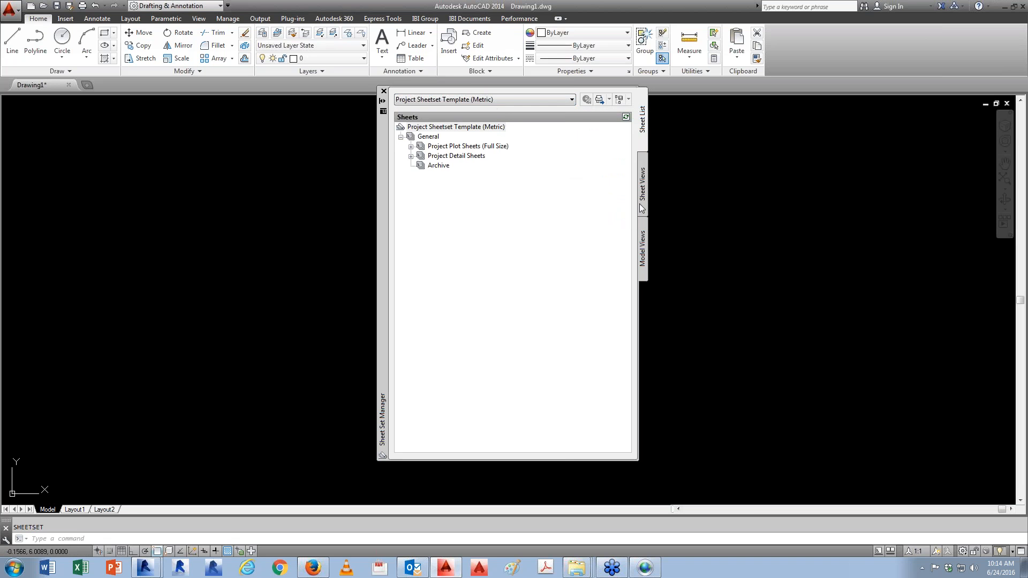
Step: Review the custom properties of Project Sheetset Template (Metric) and the options for adding one, and close the Sheet Set Manager
right_click(457, 131)
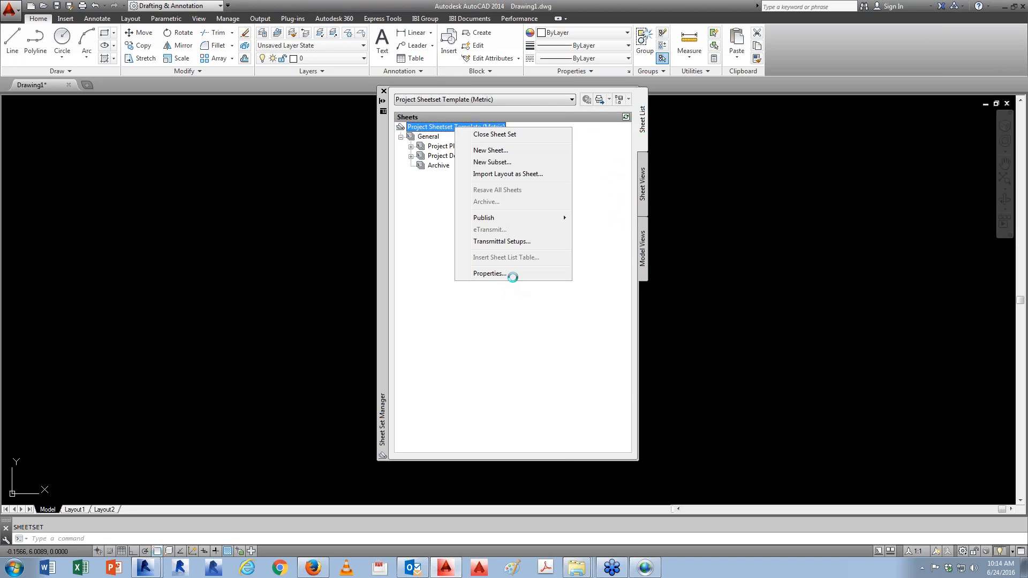
left_click(510, 276)
left_click_drag(710, 141, 466, 123)
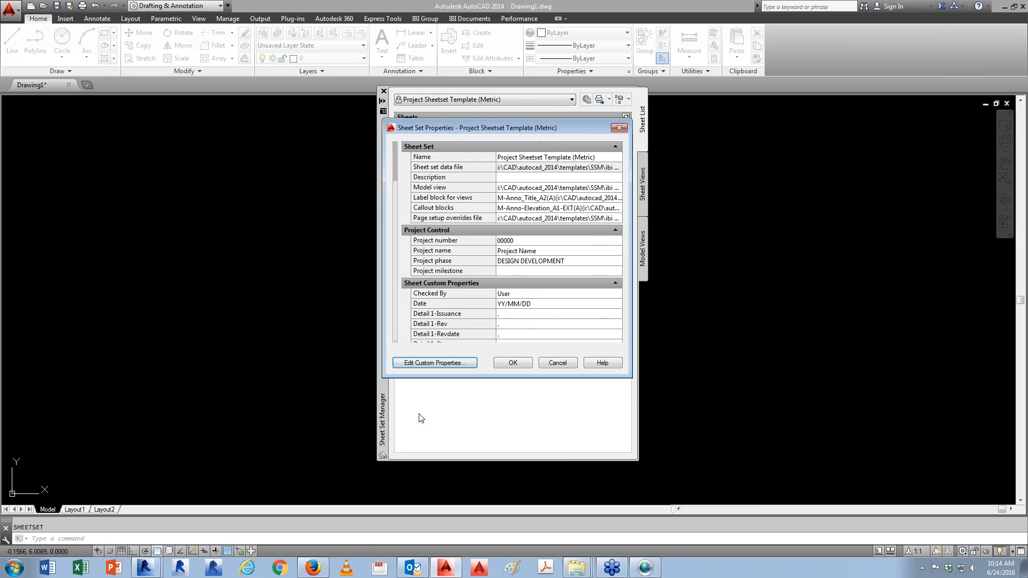
left_click(420, 366)
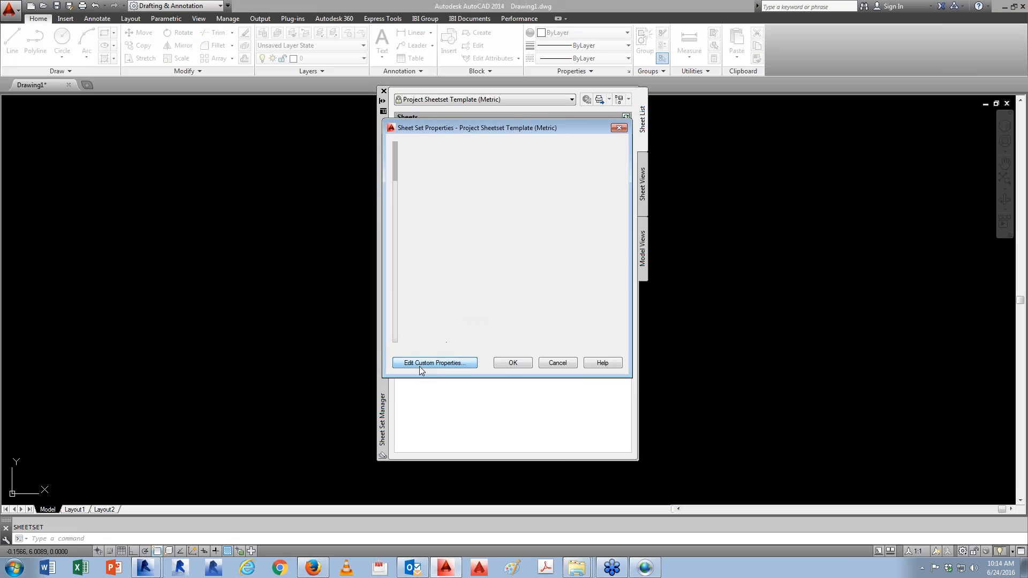
left_click_drag(627, 214, 515, 324)
left_click(554, 208)
left_click(406, 321)
left_click(405, 311)
left_click(570, 324)
left_click(256, 327)
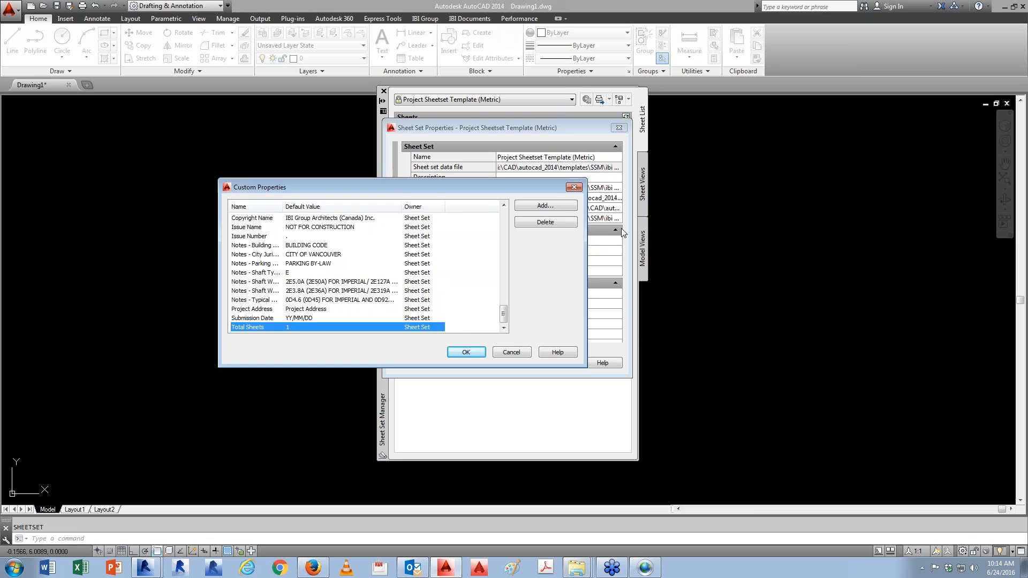
left_click(512, 352)
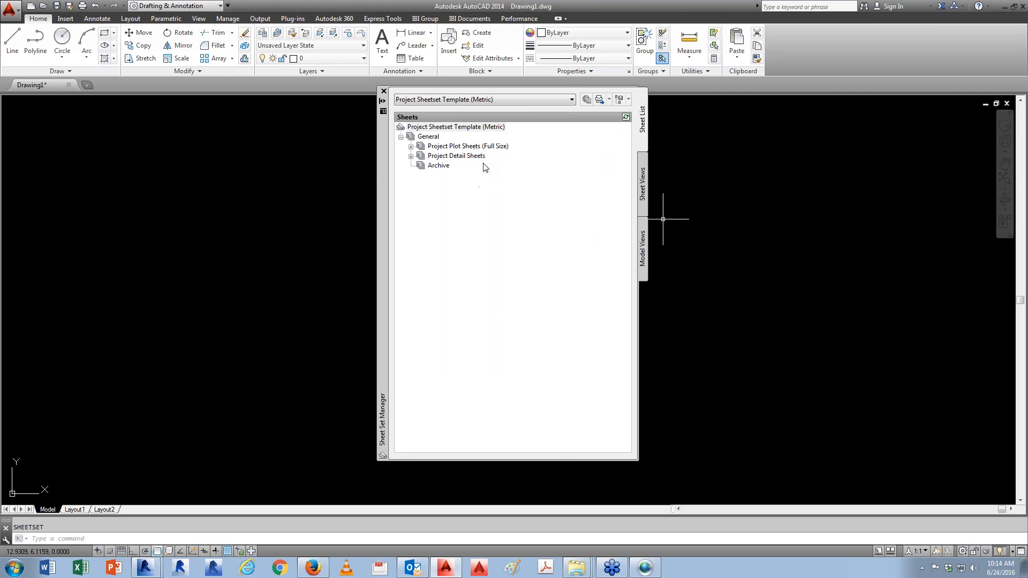
left_click(384, 91)
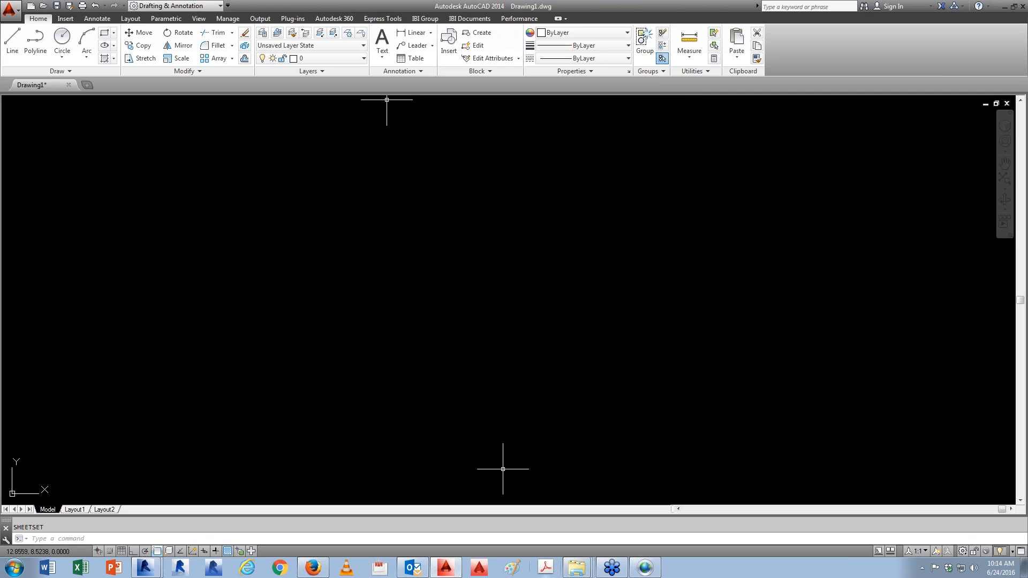
Step: Switch to Windows Explorer and open the sheet set 0000-new project.dst from the project 0000 folder
left_click(575, 569)
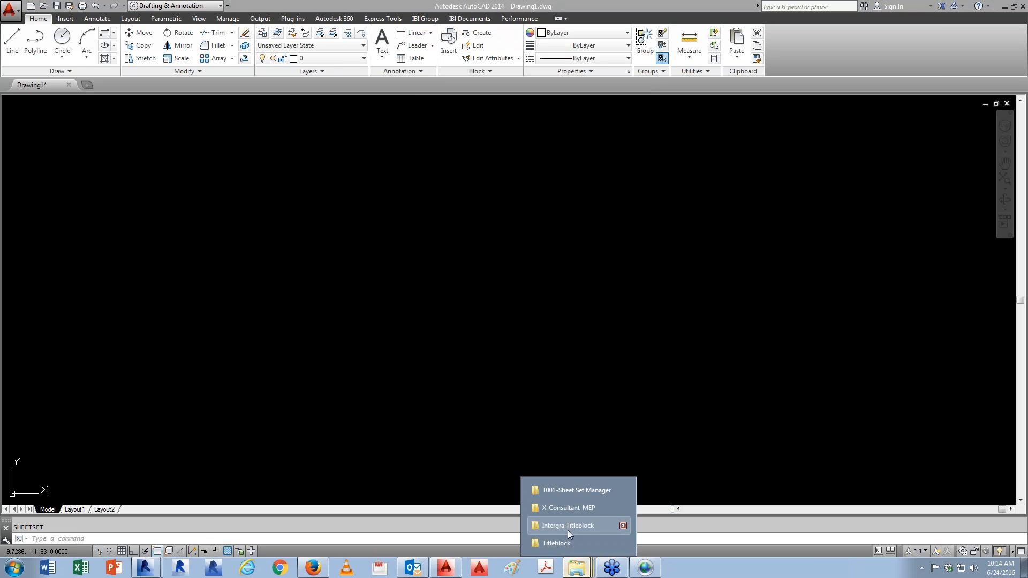
left_click(568, 543)
left_click(600, 130)
double_click(464, 247)
right_click(435, 128)
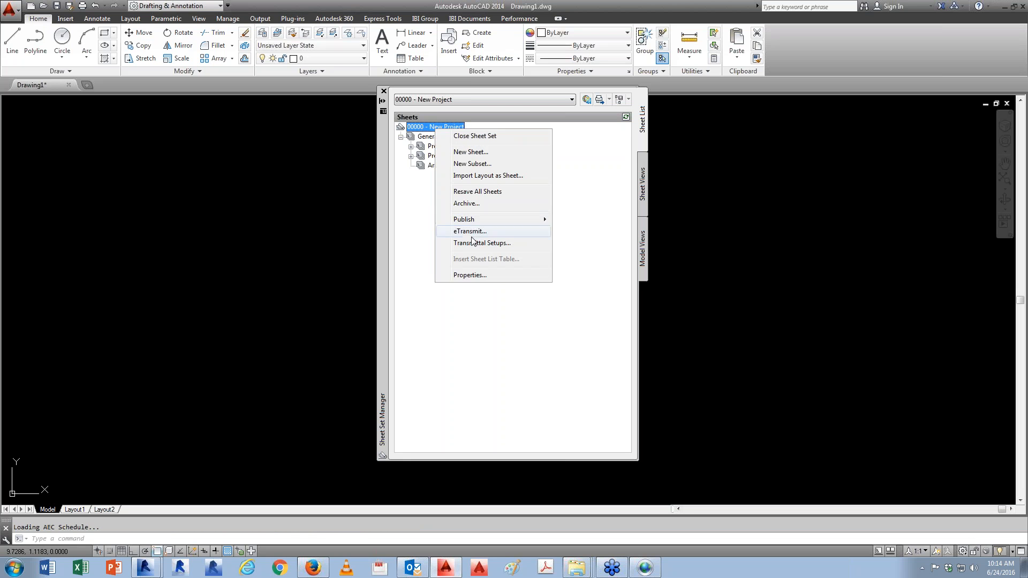
Step: Open sheet A0.00 - COVERPAGE from the 00.x - General subset and examine the project data in its title block
left_click(411, 147)
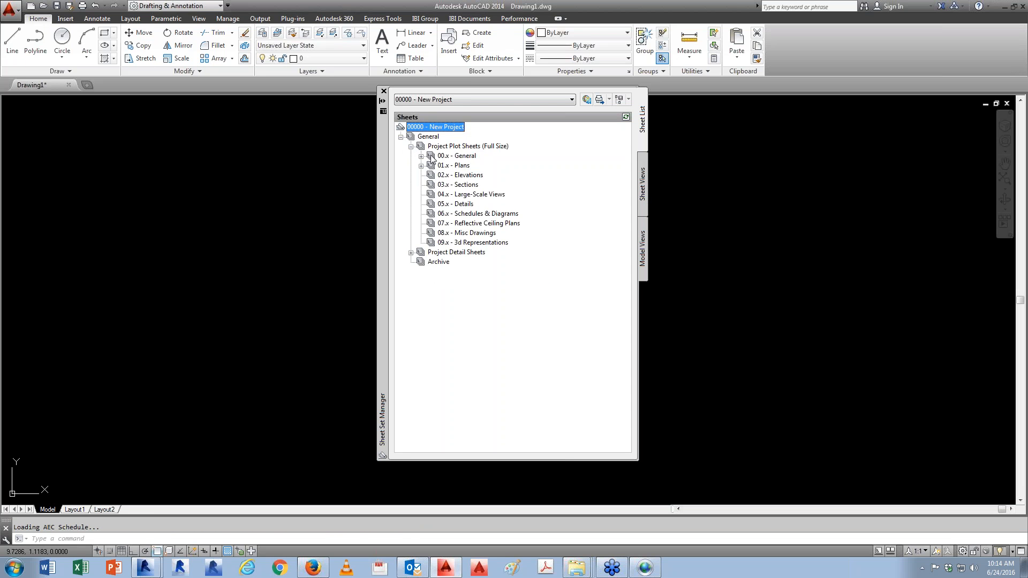
double_click(432, 157)
double_click(473, 166)
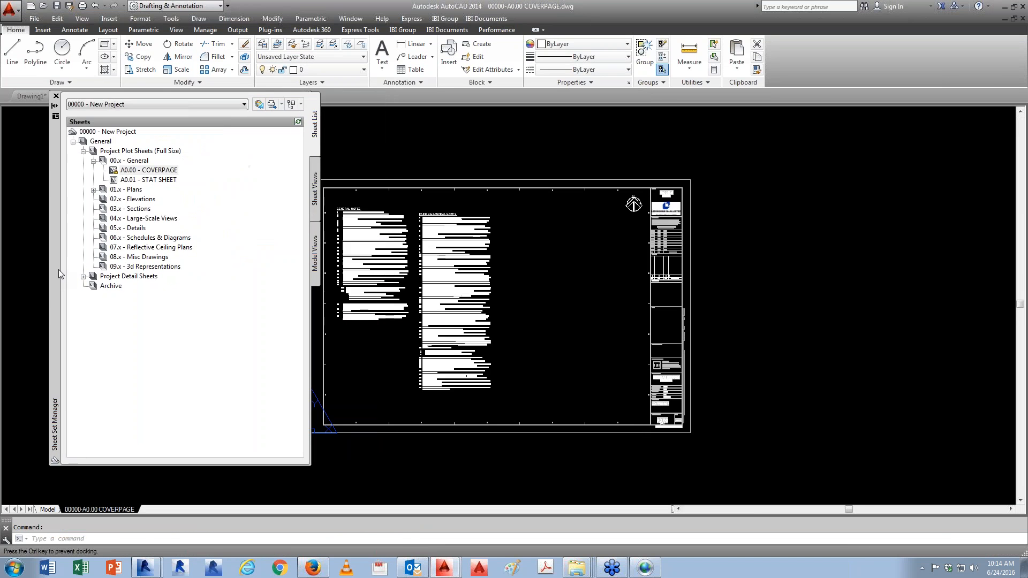
scroll(406, 327, "up", 10)
middle_click_drag(406, 327, 445, 327)
scroll(463, 329, "down", 2)
middle_click_drag(499, 365, 539, 361)
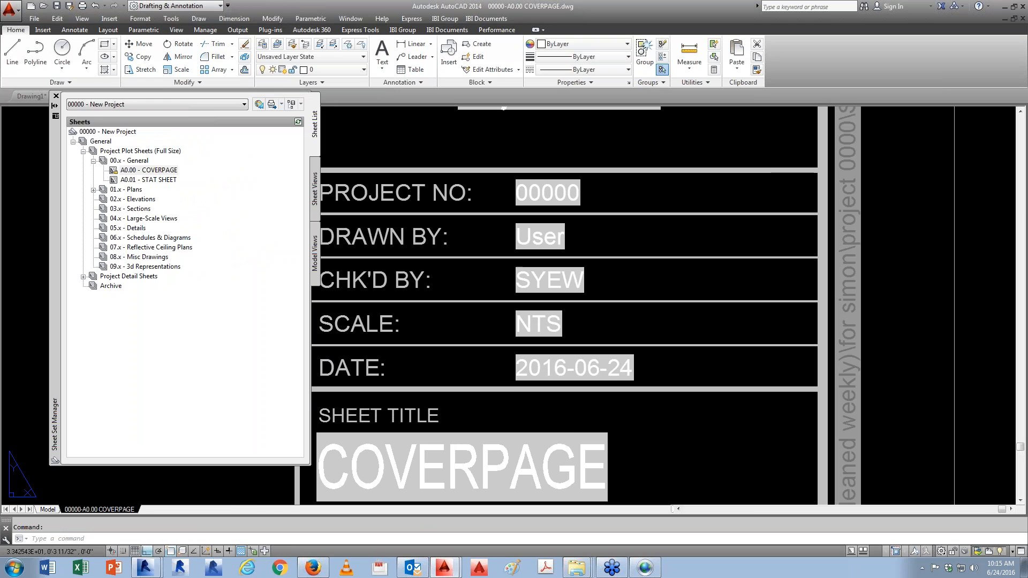
Step: Open IBI Sheetset Templates (Imperial CTB).dwt from the Standards Template folder in the sheet set's model view locations
left_click(315, 253)
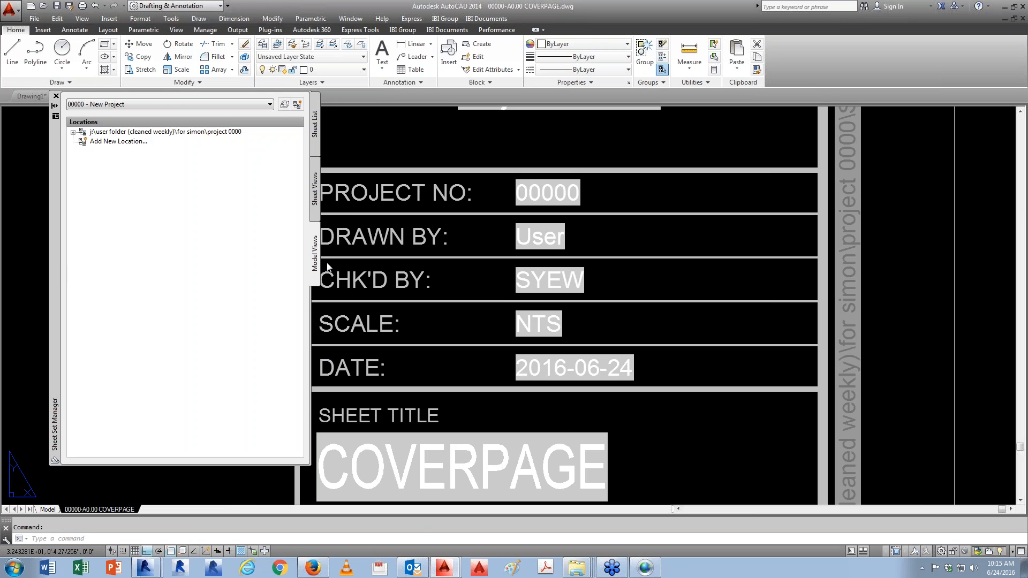
left_click(73, 132)
double_click(113, 160)
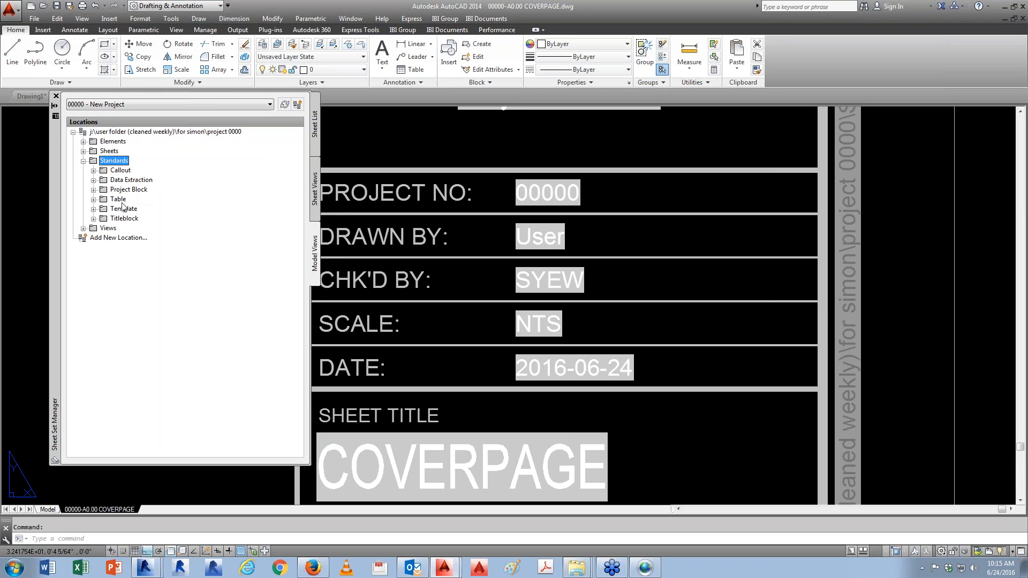
double_click(124, 209)
left_click(158, 219)
double_click(158, 219)
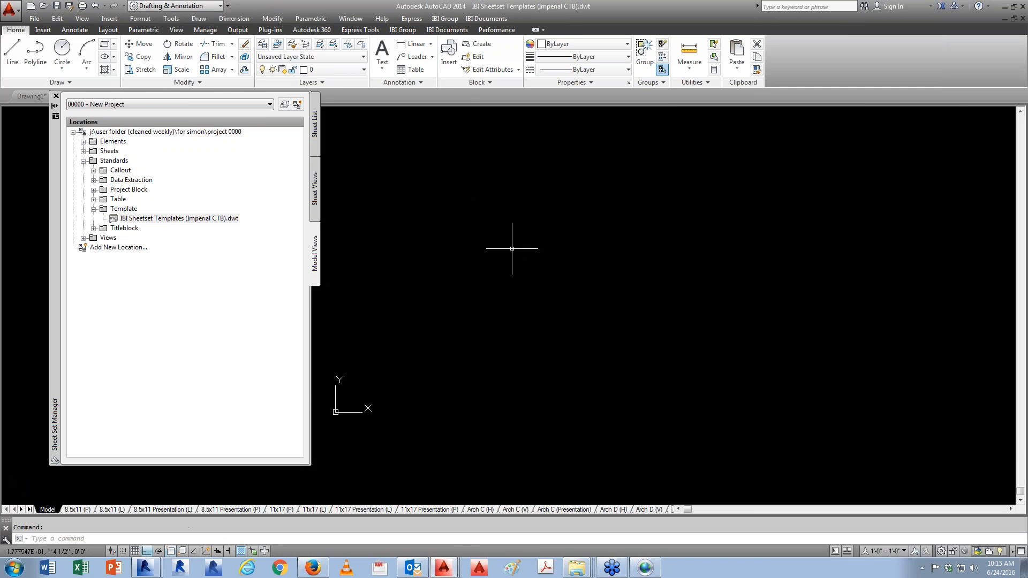
Step: Link the title block's DATE attribute on the Arch D (V) layout to the sheet set's Submission Date field and save the template
scroll(512, 248, "down", 5)
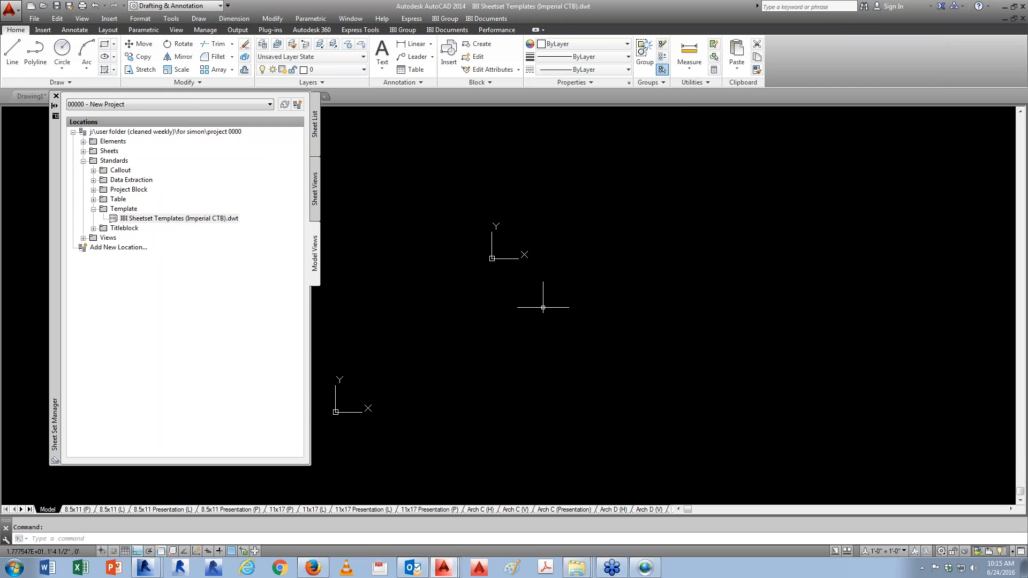
left_click(648, 509)
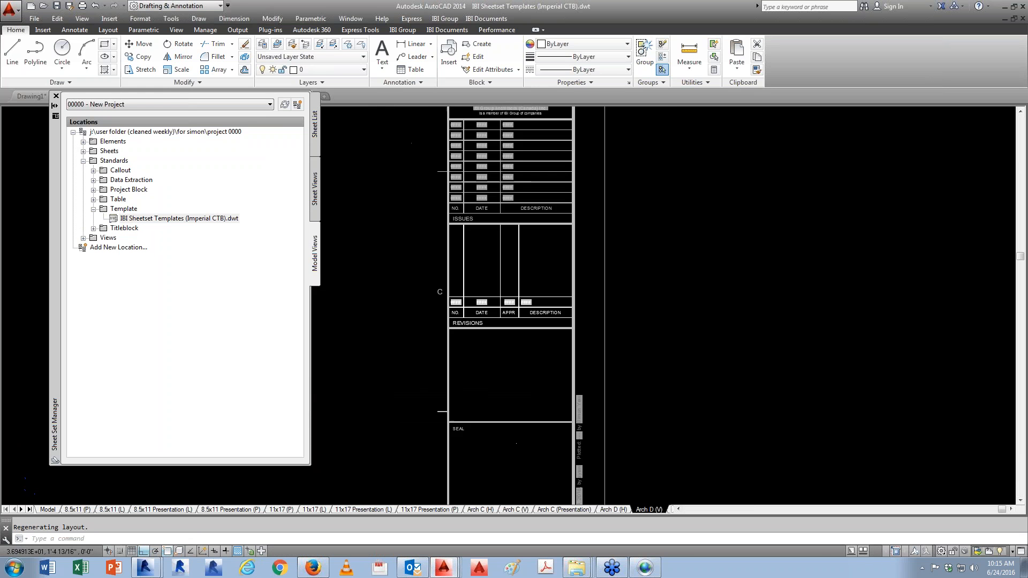
scroll(513, 317, "up", 5)
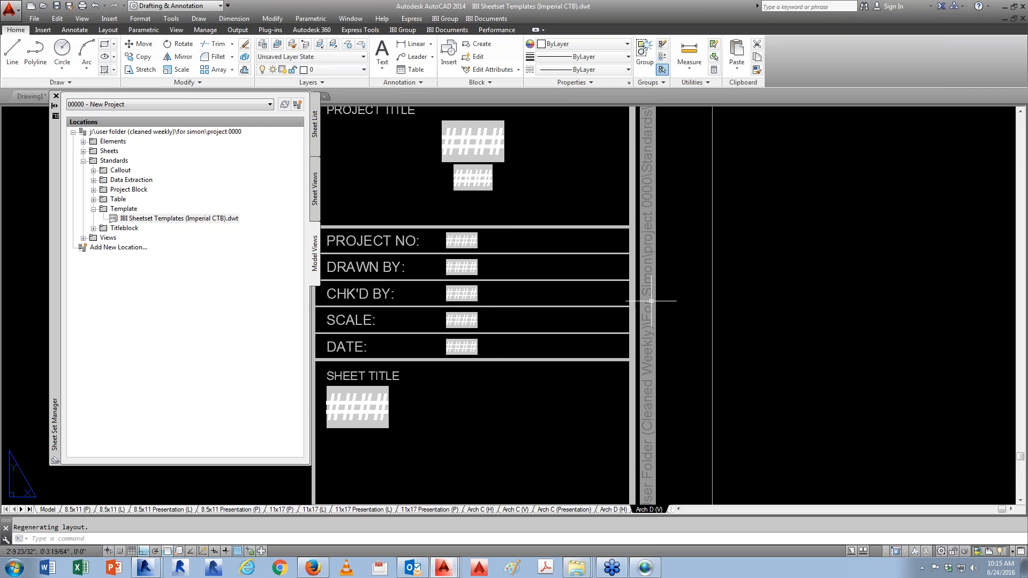
left_click(403, 30)
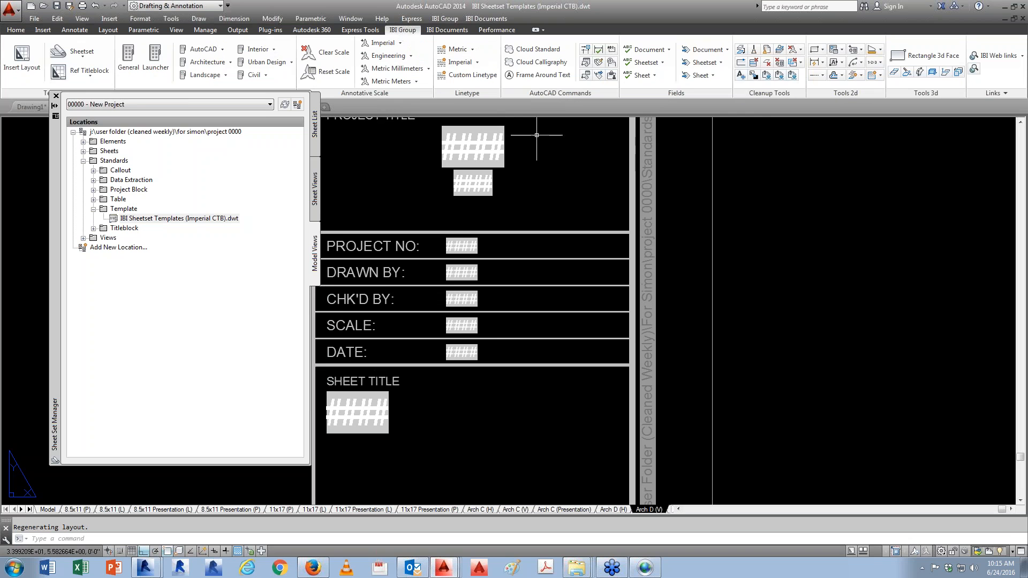
left_click(722, 62)
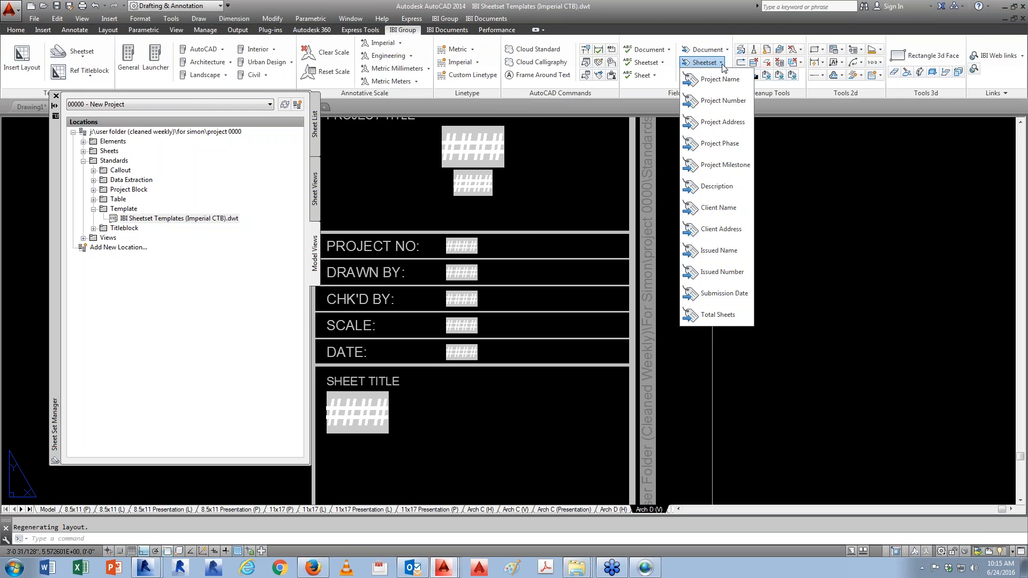
left_click(715, 289)
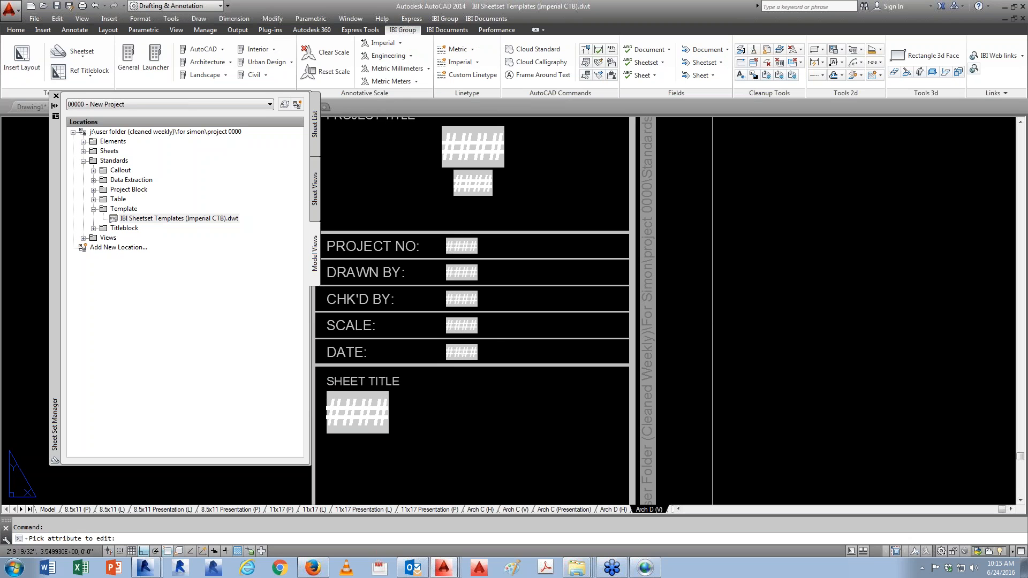
left_click(471, 359)
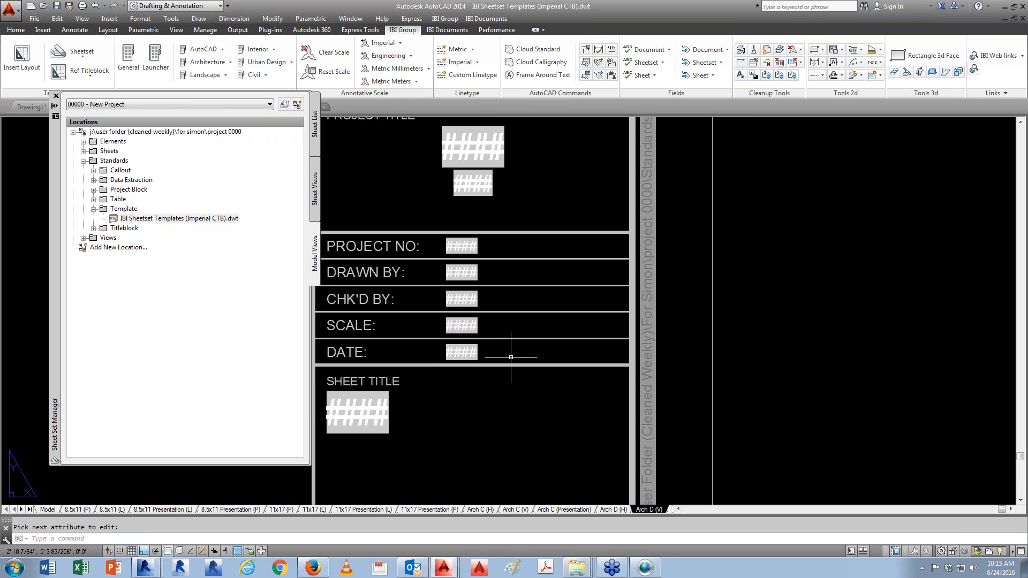
key("ctrl+s")
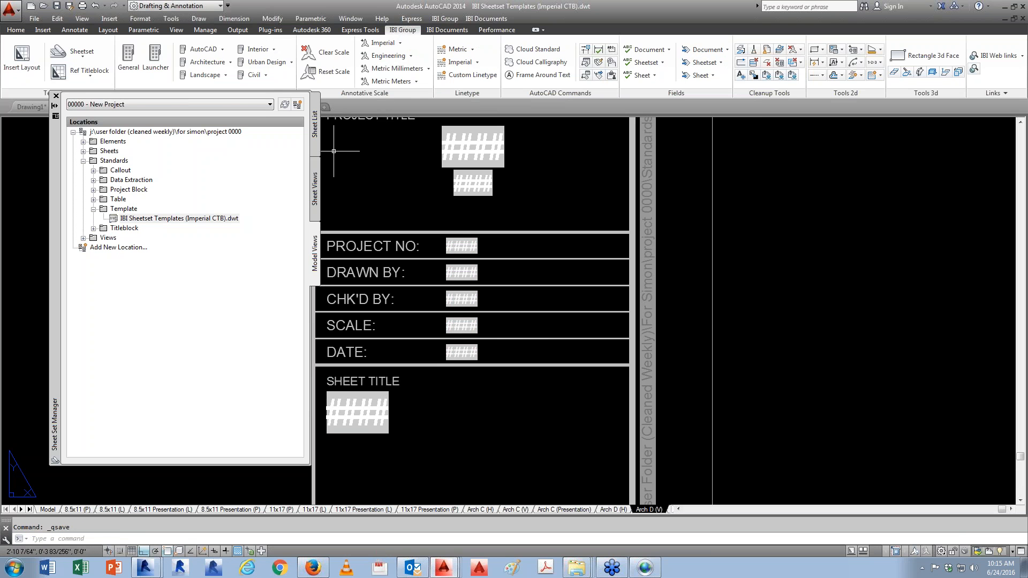
Step: Set the 00000 - New Project sheet creation template to the Arch D (V) layout and apply the change to nested subsets
left_click(315, 125)
right_click(123, 132)
left_click(157, 277)
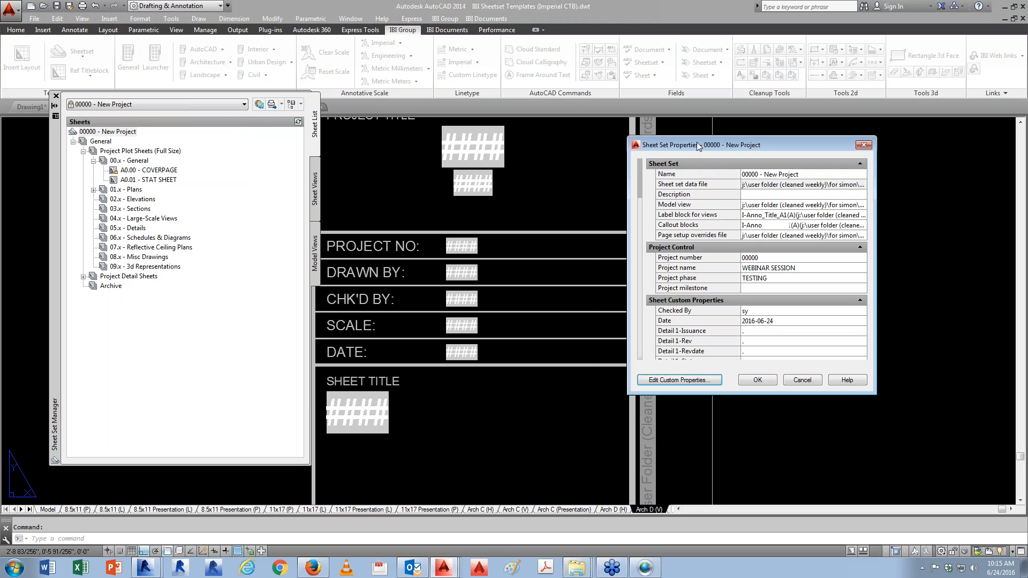
left_click_drag(698, 147, 371, 144)
left_click_drag(309, 181, 311, 300)
left_click(514, 317)
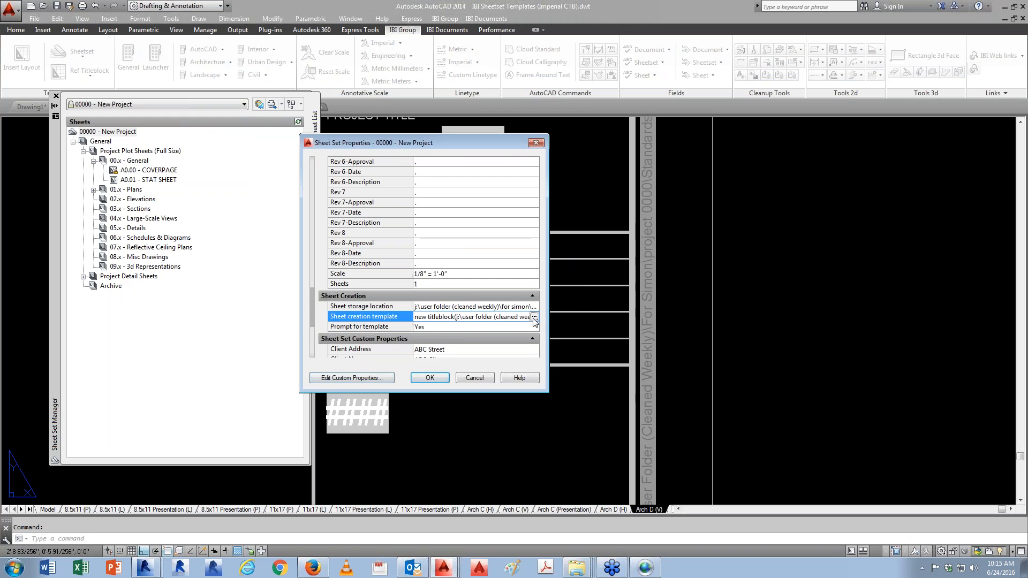
left_click(535, 317)
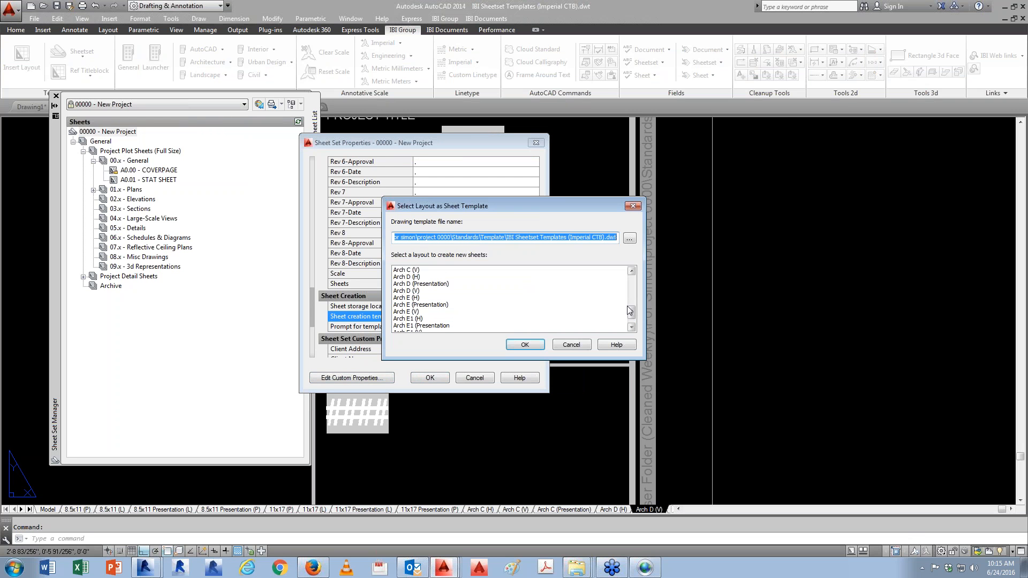
left_click_drag(632, 315, 632, 317)
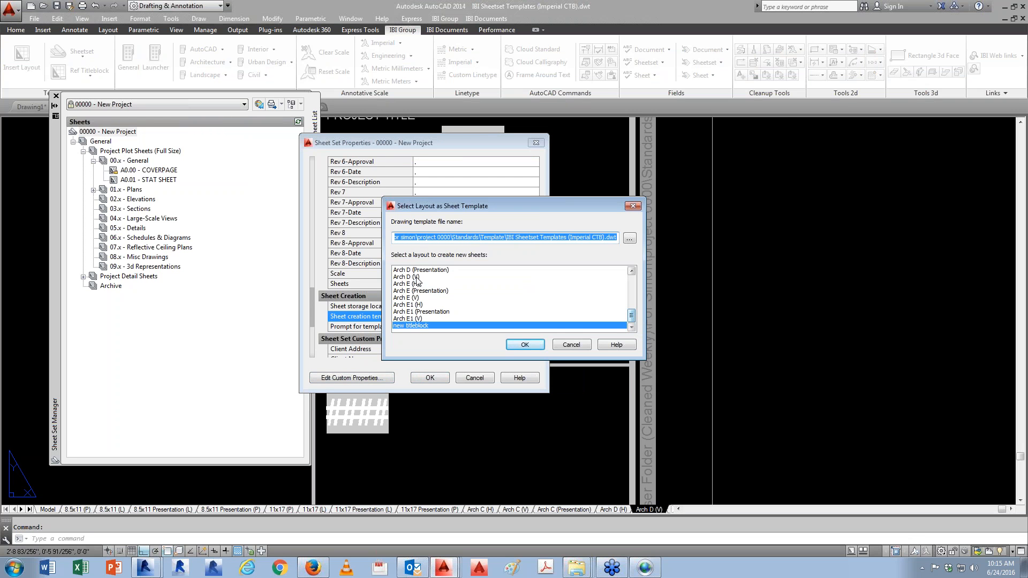
left_click(407, 277)
left_click(525, 345)
left_click(430, 378)
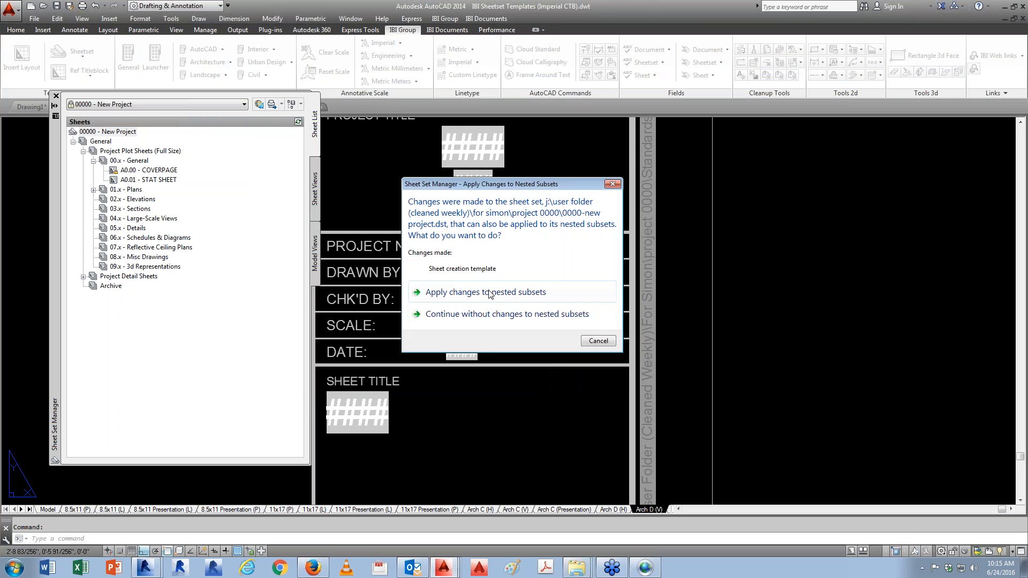
left_click(471, 294)
Step: Create and open sheet A1.03 SECOND LEVEL FLOOR PLAN in the 01.x - Plans subset, prefixing its file name with 00000-
left_click(94, 190)
right_click(133, 190)
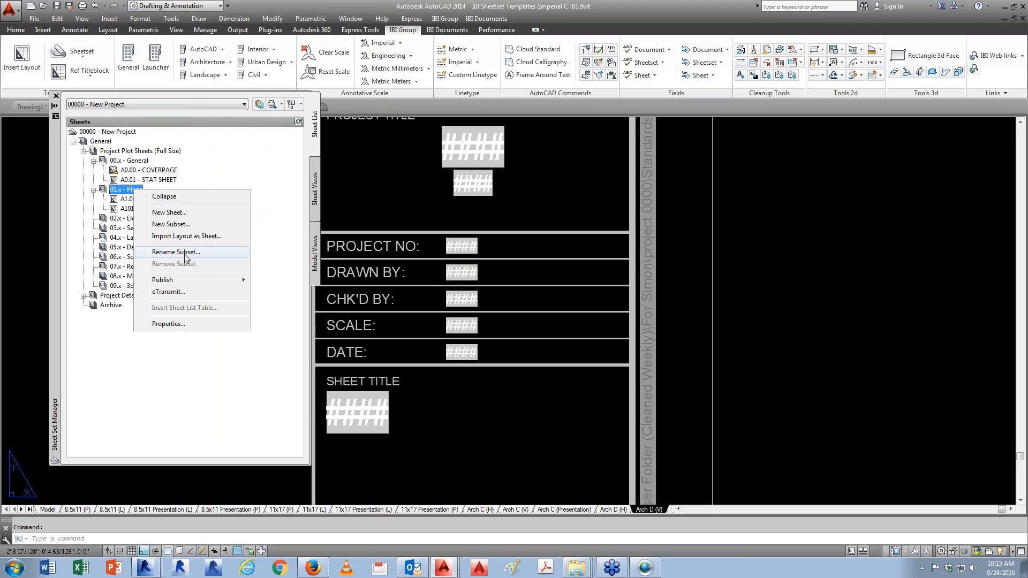
left_click(169, 213)
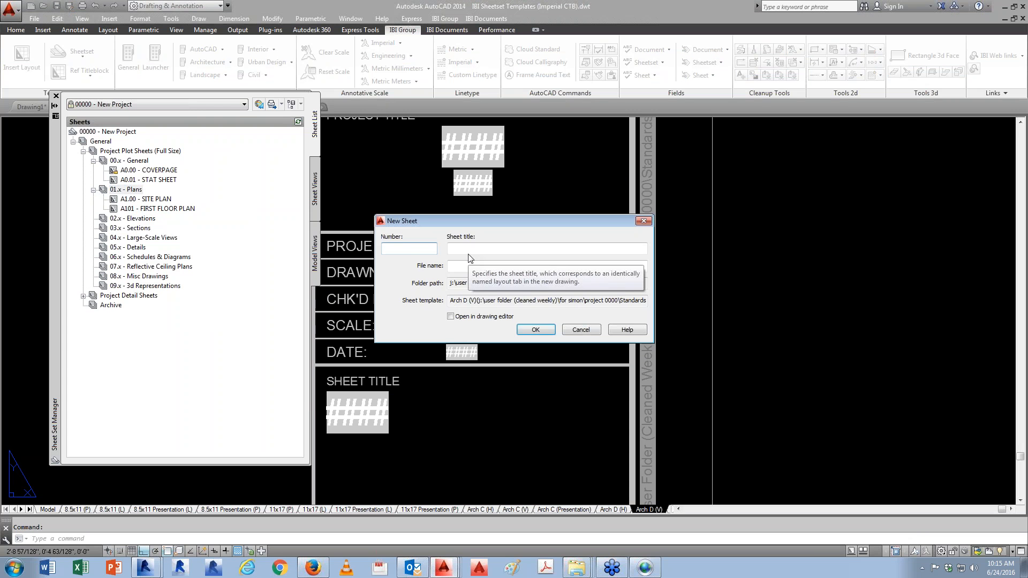
type("A1.03")
key("Tab")
type("SECOND LEVEL FLOOR PLAN")
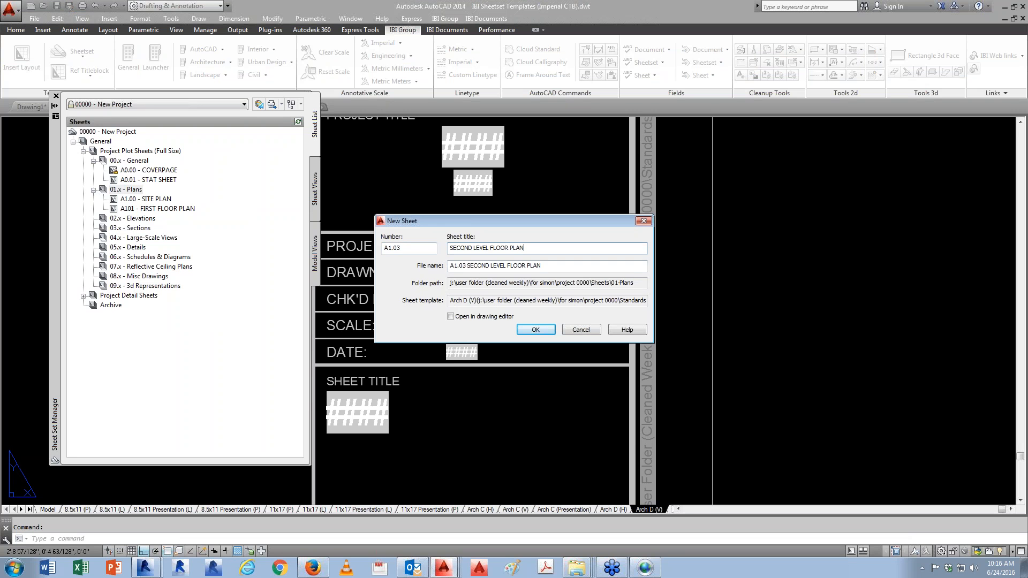
left_click(449, 266)
type("00000-")
left_click(536, 330)
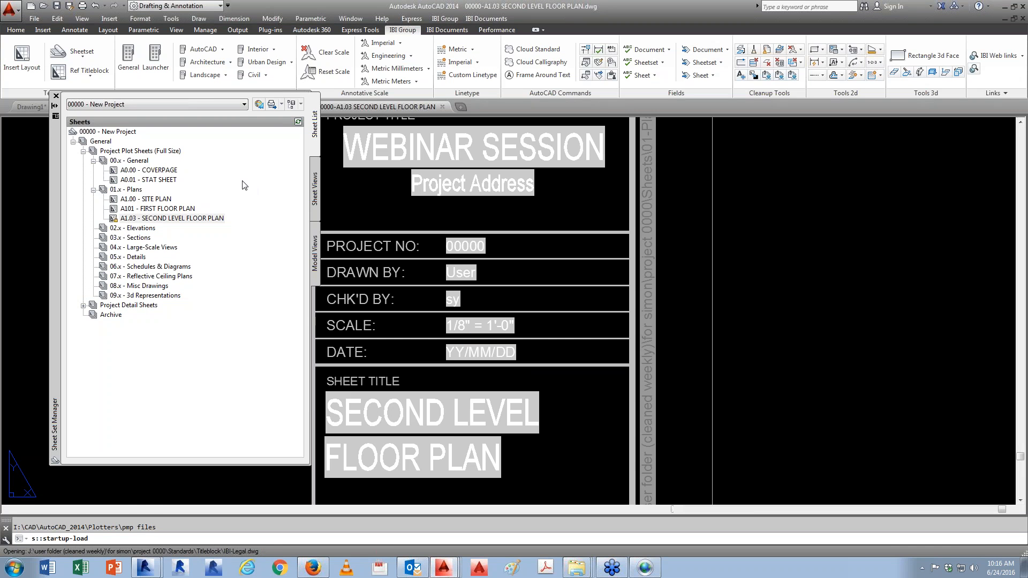
Step: Set the sheet set's Submission Date to JULY 1 2016 and regenerate all viewports of the open sheet
right_click(115, 131)
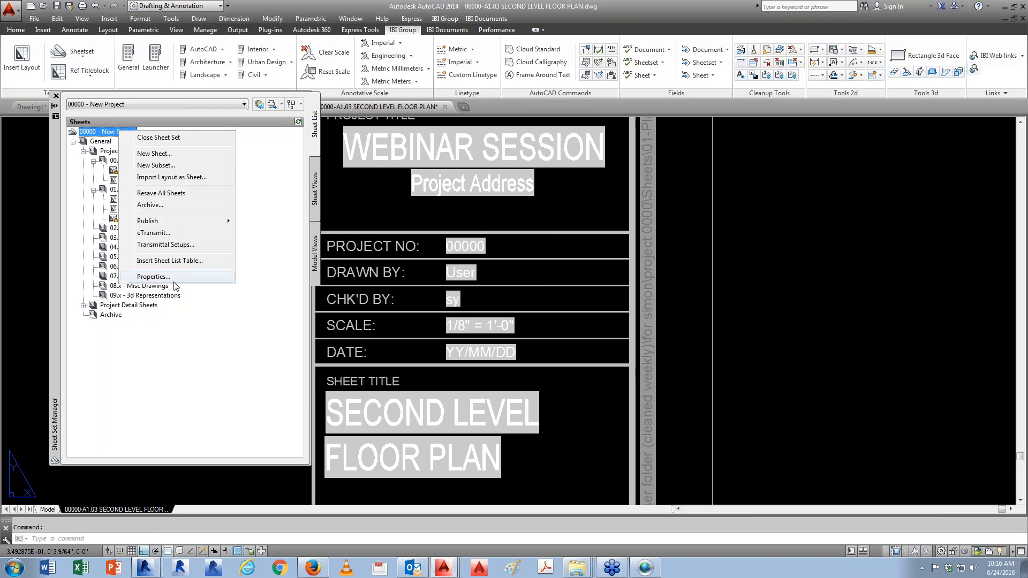
left_click(153, 277)
left_click_drag(313, 185, 313, 348)
left_click(459, 338)
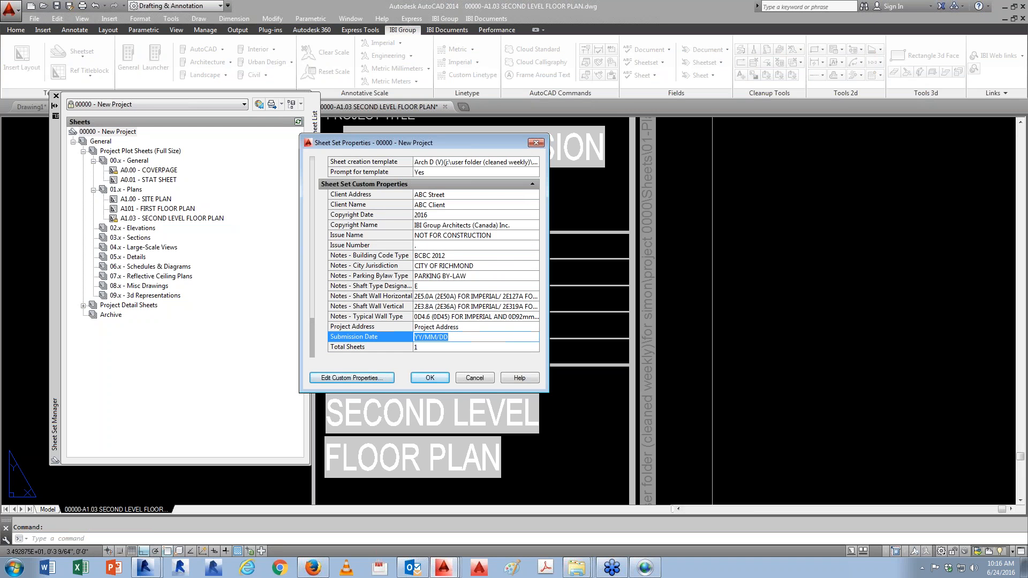
type("JULY 1 2016")
left_click(444, 376)
type("REA")
key("Return")
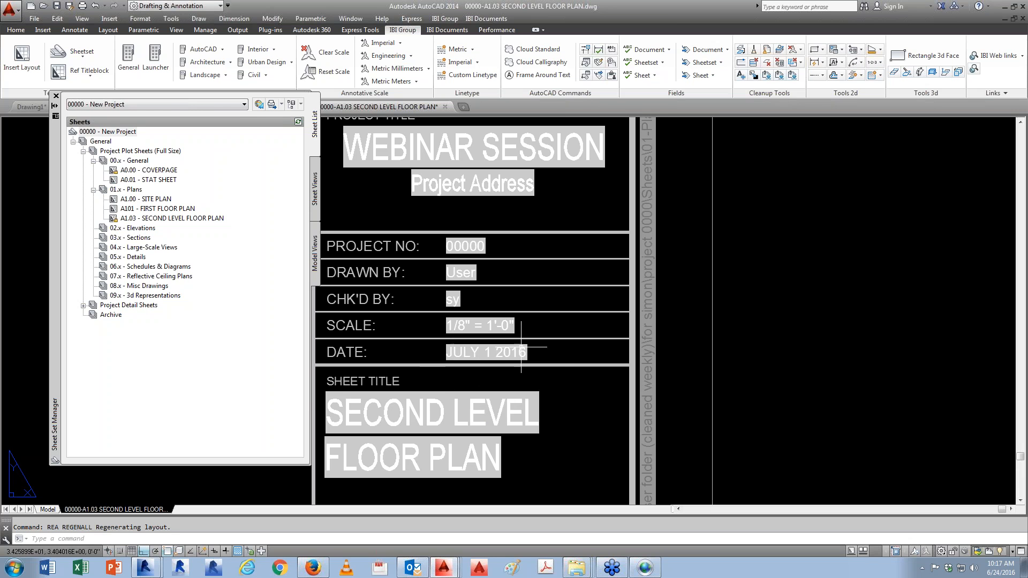
Step: Review the custom properties of sheet A1.00 SITE PLAN without changing them
right_click(153, 200)
left_click(241, 337)
left_click_drag(403, 181, 401, 212)
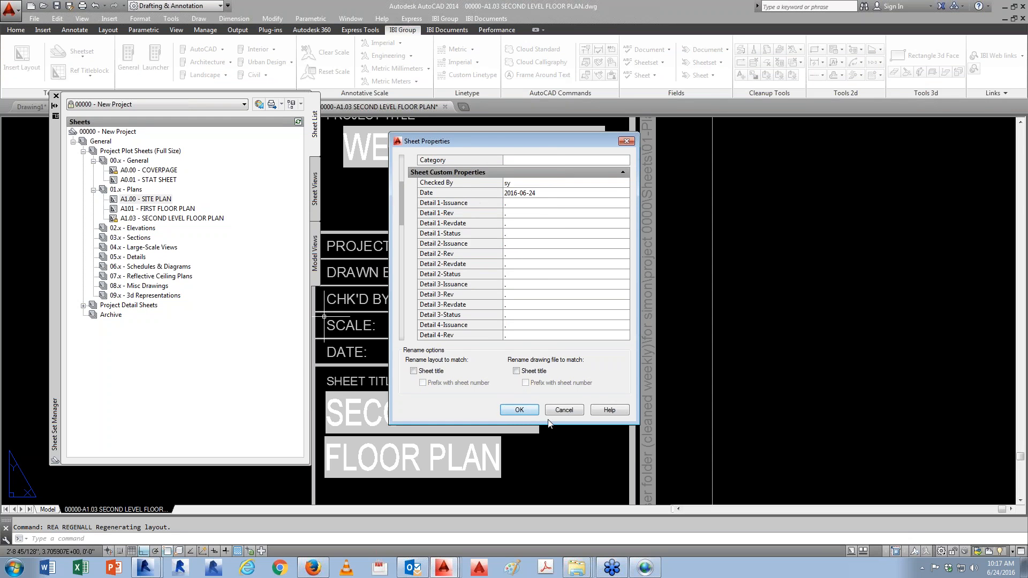
left_click(559, 412)
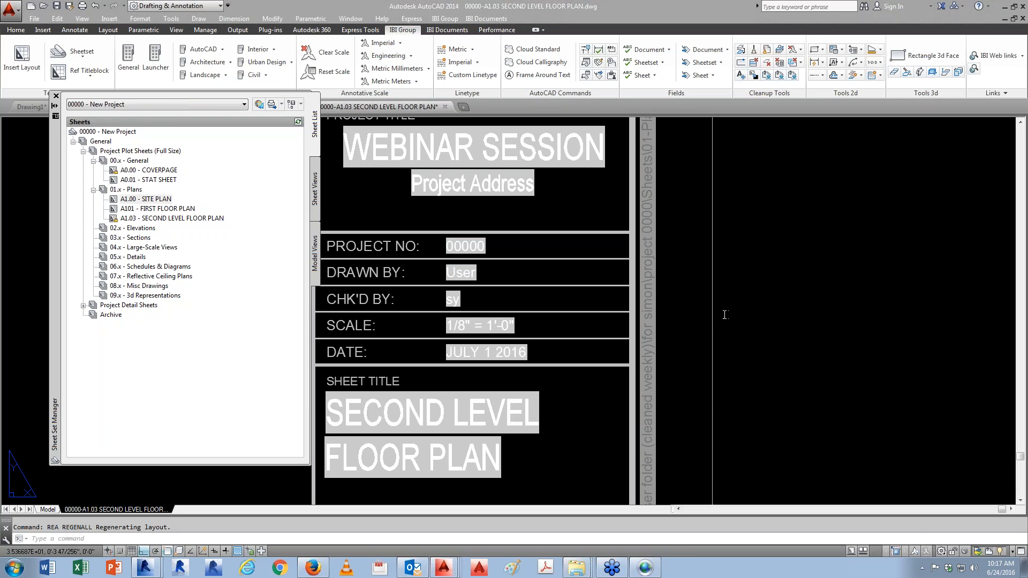
Step: Publish sheet A1.00 SITE PLAN with the page setup override PDF - Arch D - Full Size
right_click(153, 201)
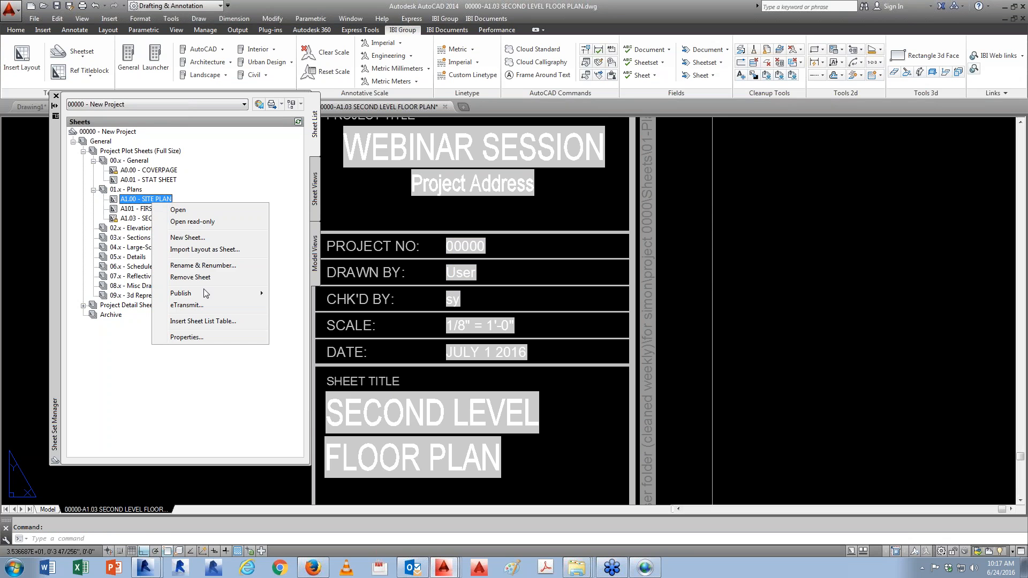
mouse_move(208, 294)
mouse_move(375, 341)
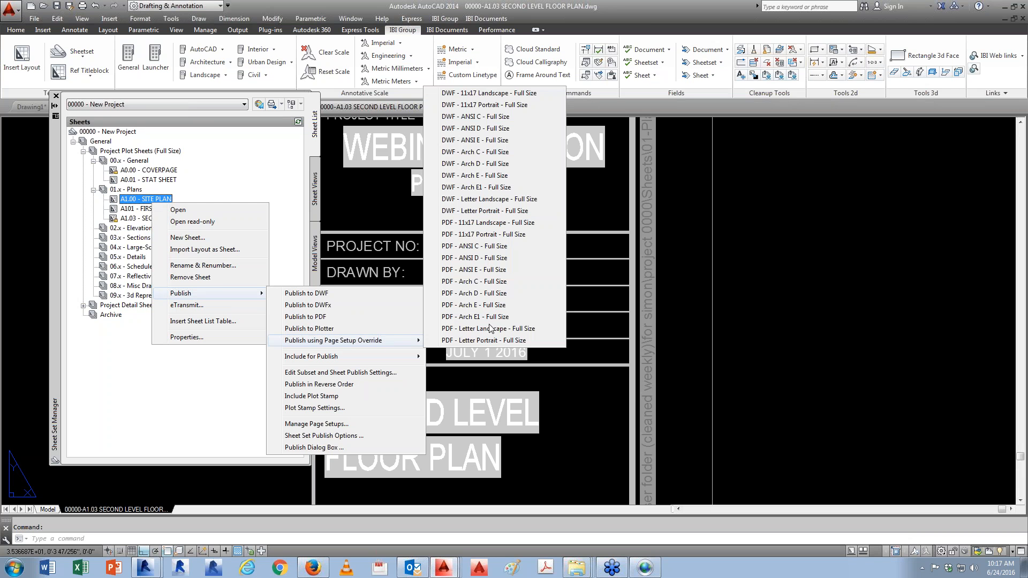
left_click(500, 294)
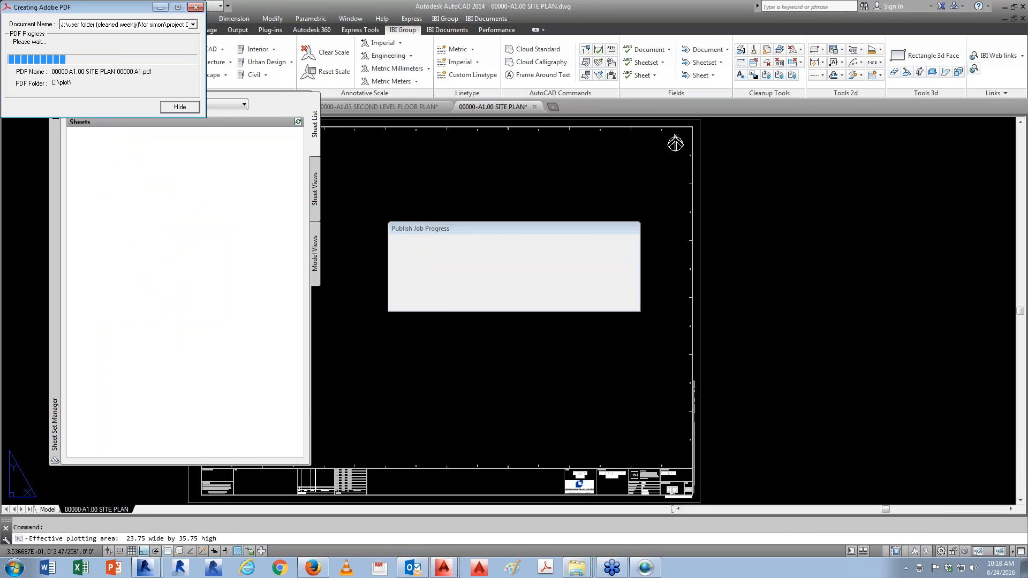
Step: Open the plot folder on Local Disk (C:) in Windows Explorer to check for the published SITE PLAN PDF
key("super+e")
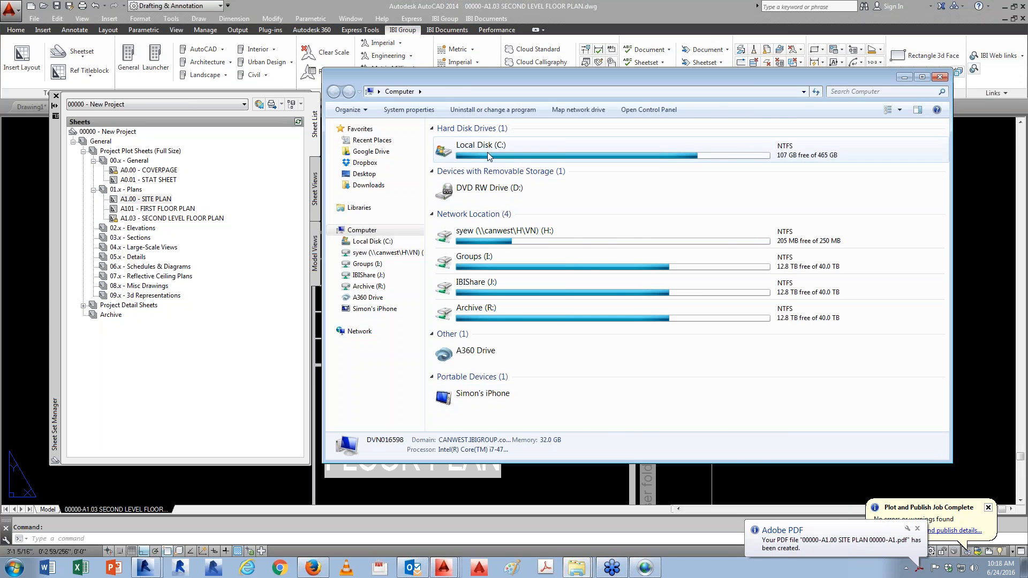
double_click(480, 145)
double_click(451, 253)
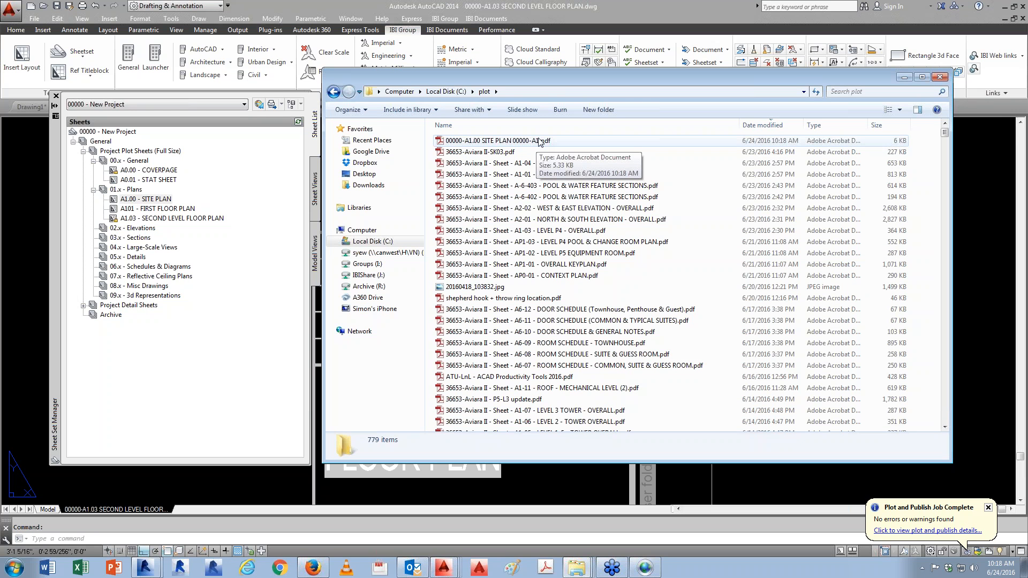
Step: Return to AutoCAD, review the sheet properties of A1.00 SITE PLAN and view the open sheet's title block
left_click(147, 202)
right_click(147, 203)
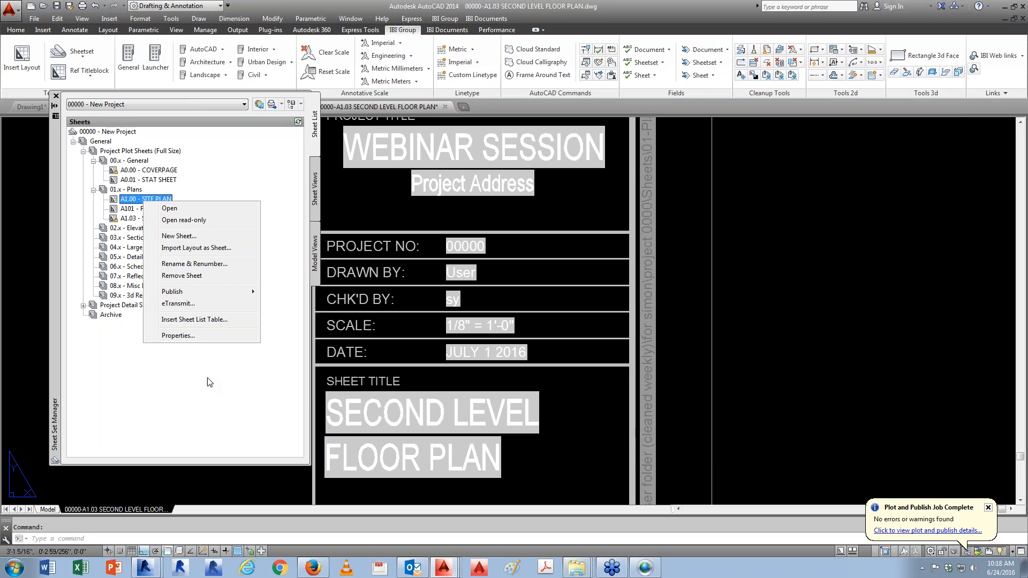
left_click(178, 336)
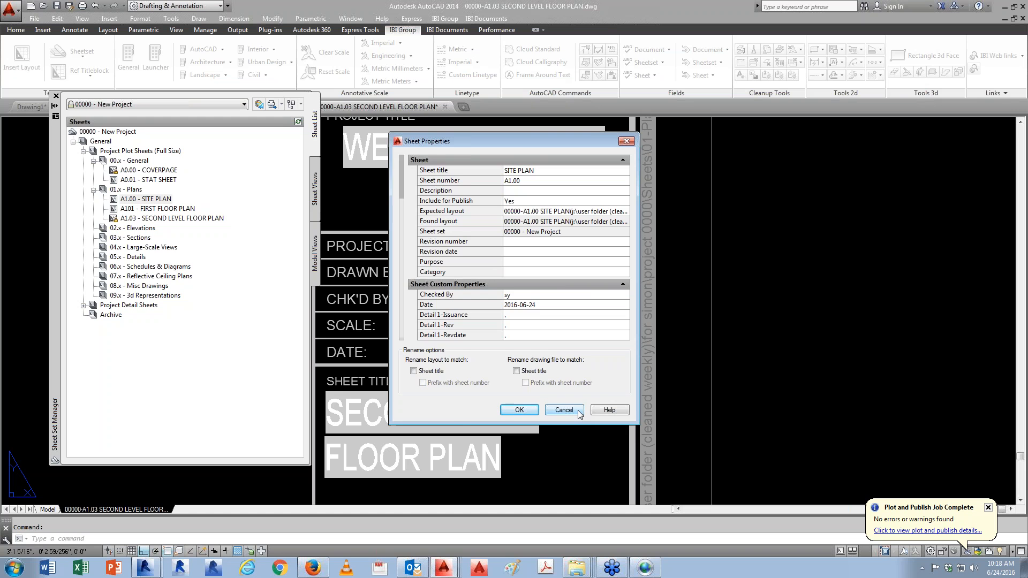
left_click(564, 410)
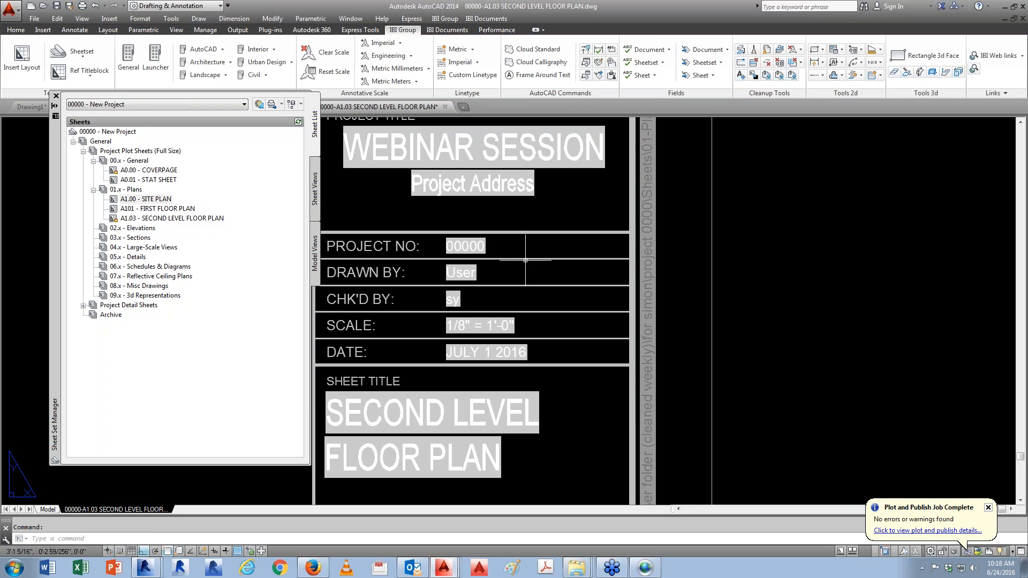
scroll(572, 307, "down", 1)
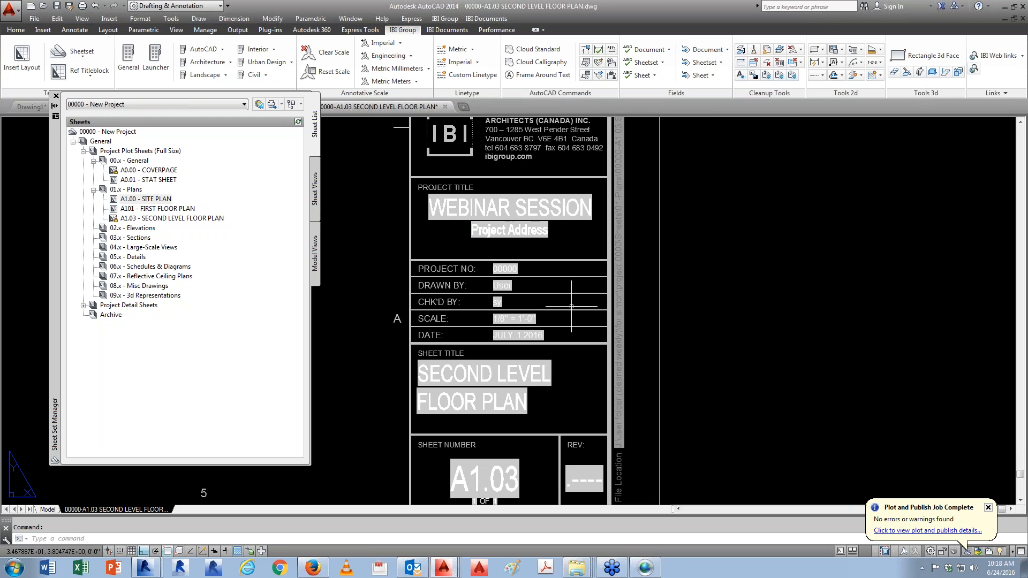
scroll(549, 351, "down", 1)
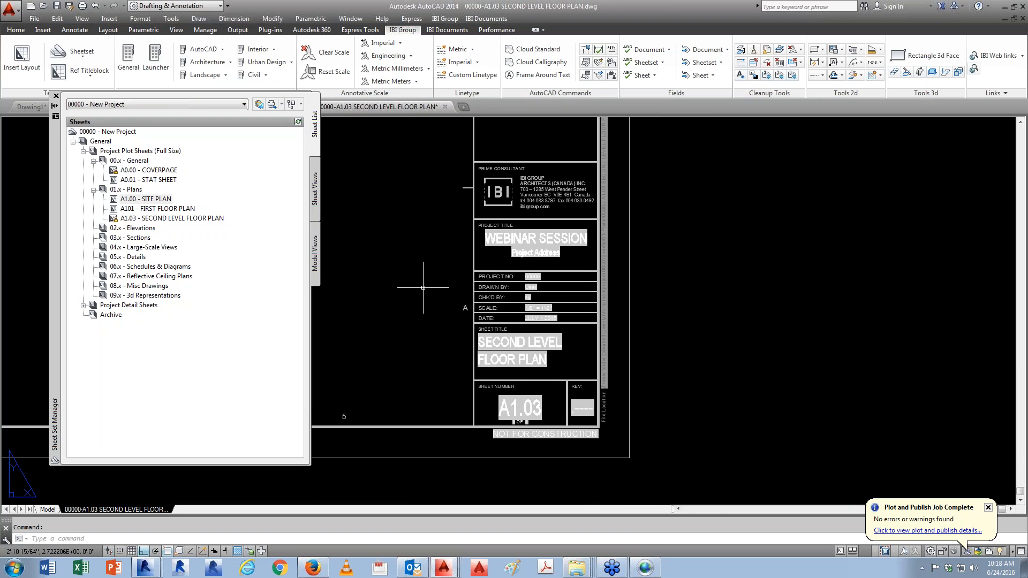
Step: Set the sheet title of A1.00 to SITE PLAN %100 and regenerate all viewports of the open sheet
right_click(159, 200)
left_click(191, 335)
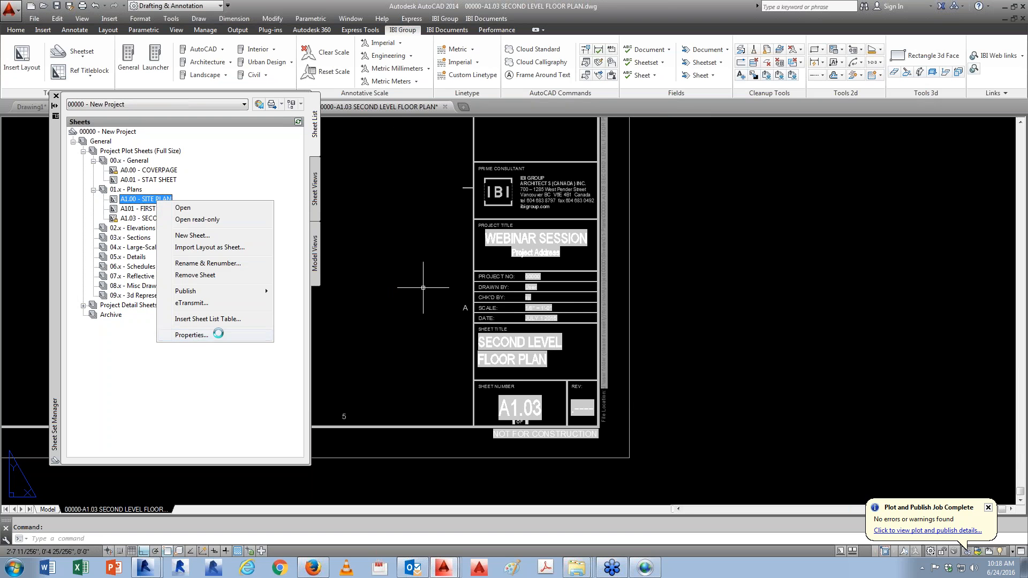
left_click(555, 171)
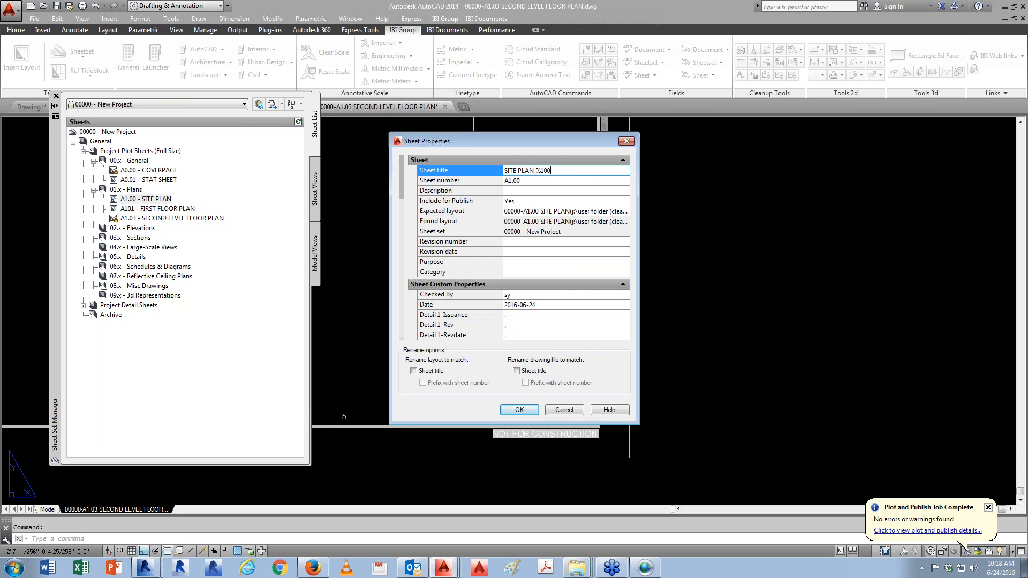
left_click_drag(541, 172, 537, 172)
left_click(528, 416)
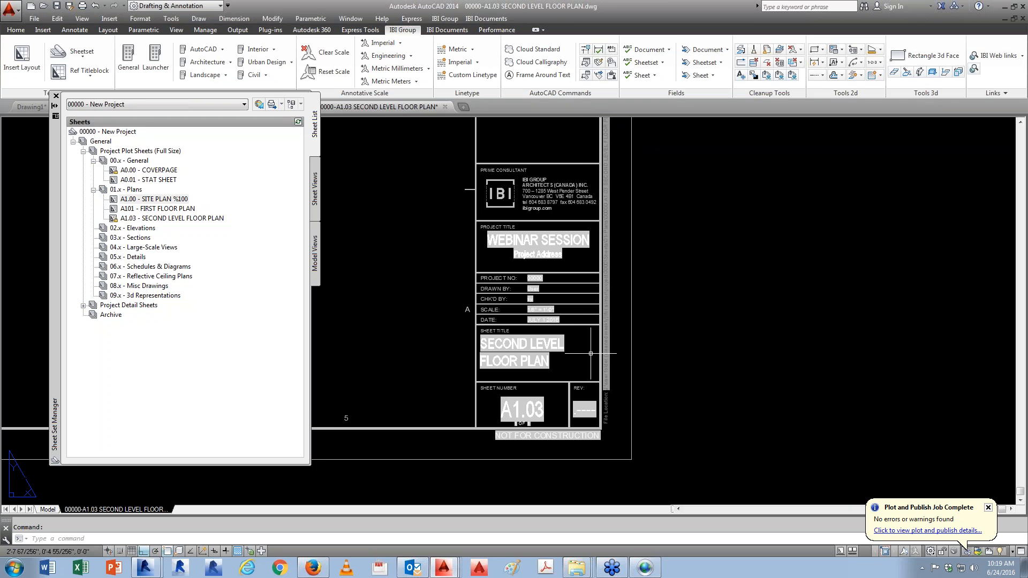
type("REA")
key("Return")
Step: Open sheet A0.00 COVERPAGE from the sheet set
left_click(150, 170)
double_click(150, 171)
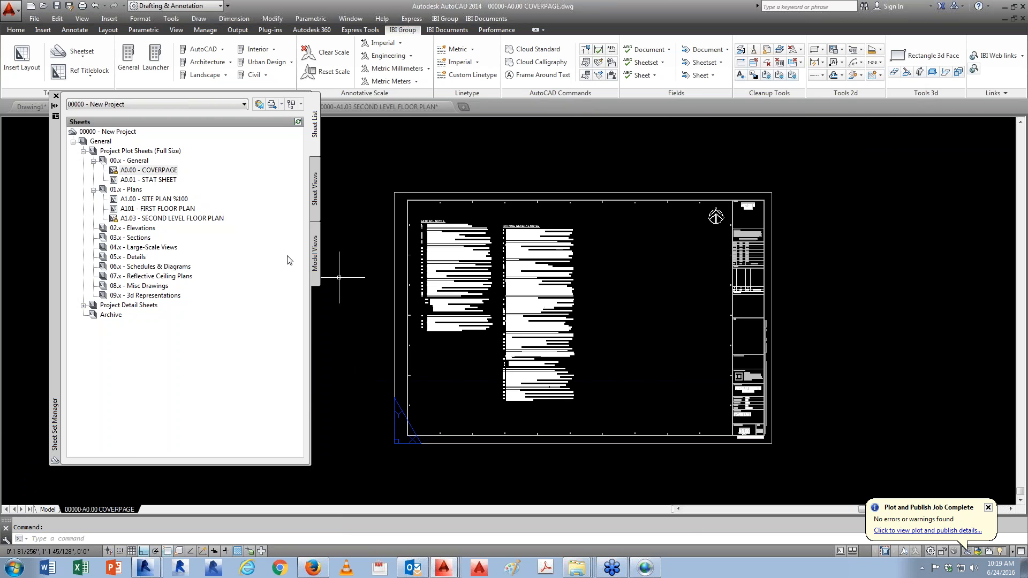
right_click(100, 133)
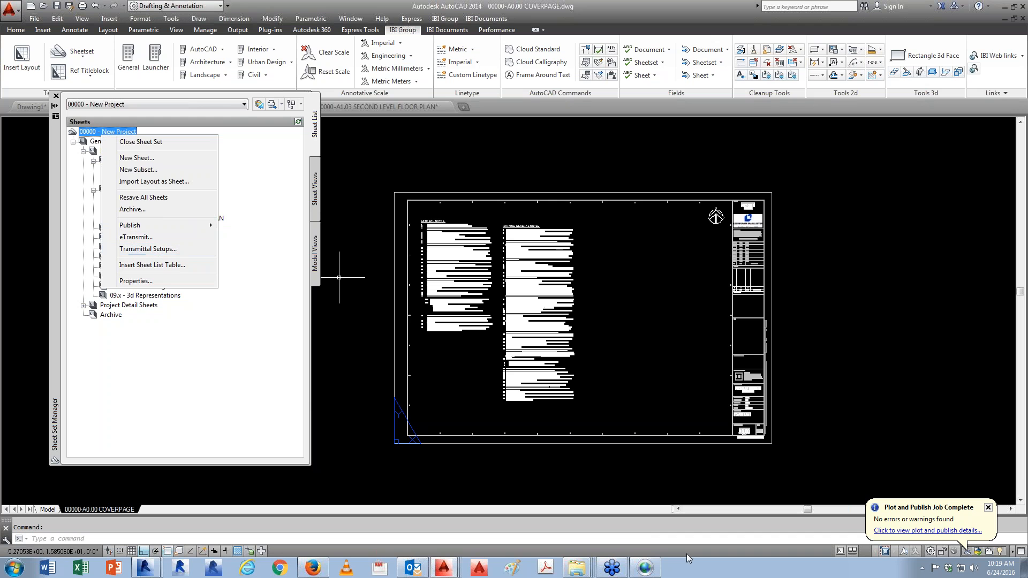
Step: Switch to the T001-Sheet Set Manager folder and open ATU-LnL - 2012-02-13 Field_Sheetset.pdf in Adobe Acrobat
left_click(589, 565)
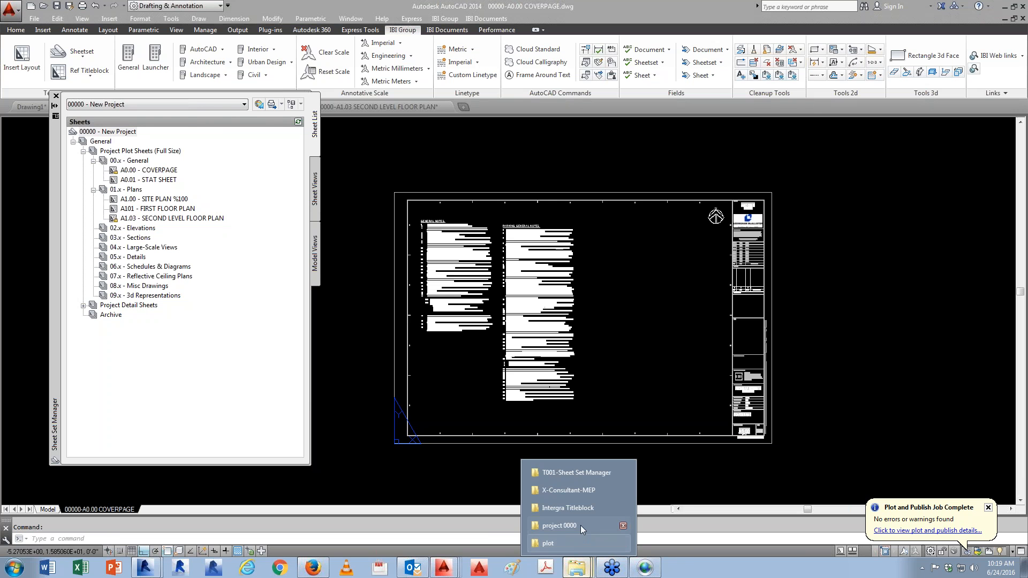
left_click(587, 473)
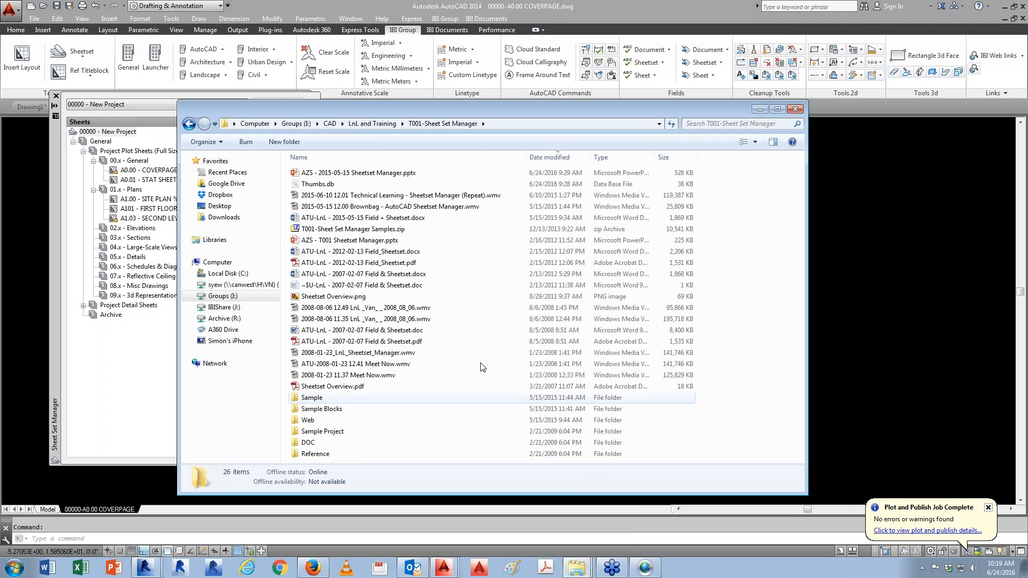
left_click(366, 263)
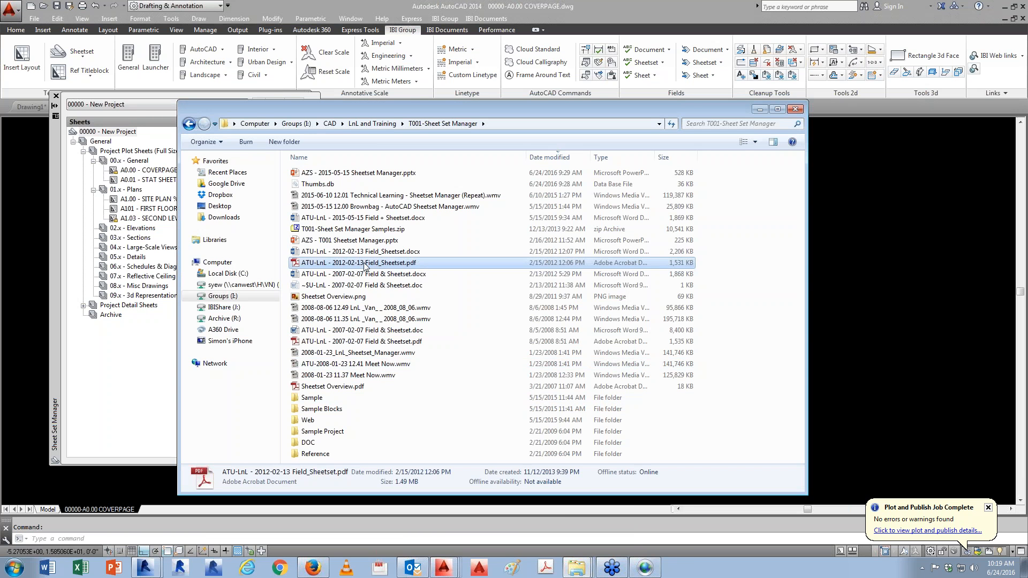
double_click(366, 263)
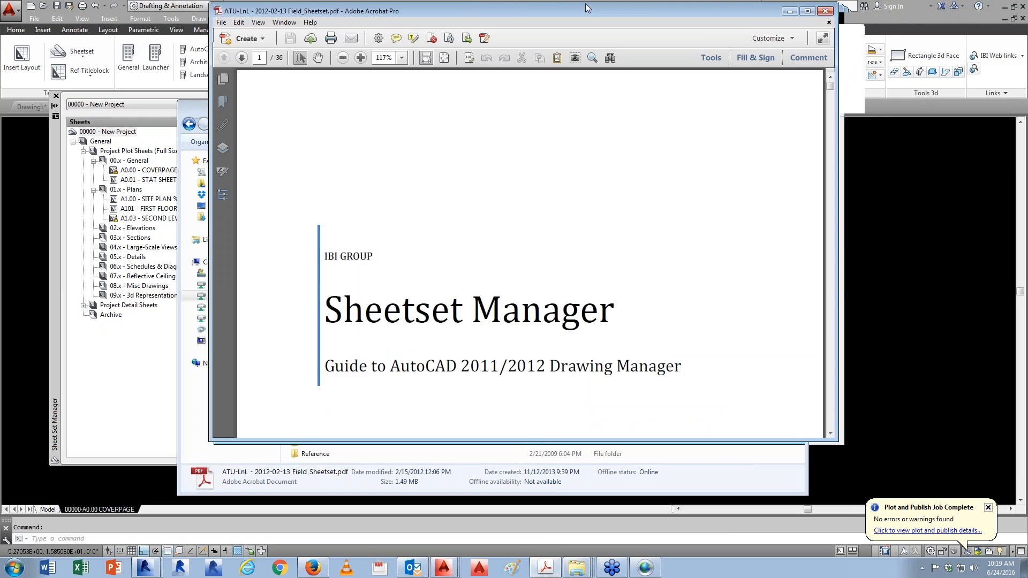
Step: Examine the guide's Common Sheet set error table for fields that keep displaying ####, then return to AutoCAD
left_click_drag(1024, 84, 1024, 522)
scroll(434, 175, "down", 5, "ctrl")
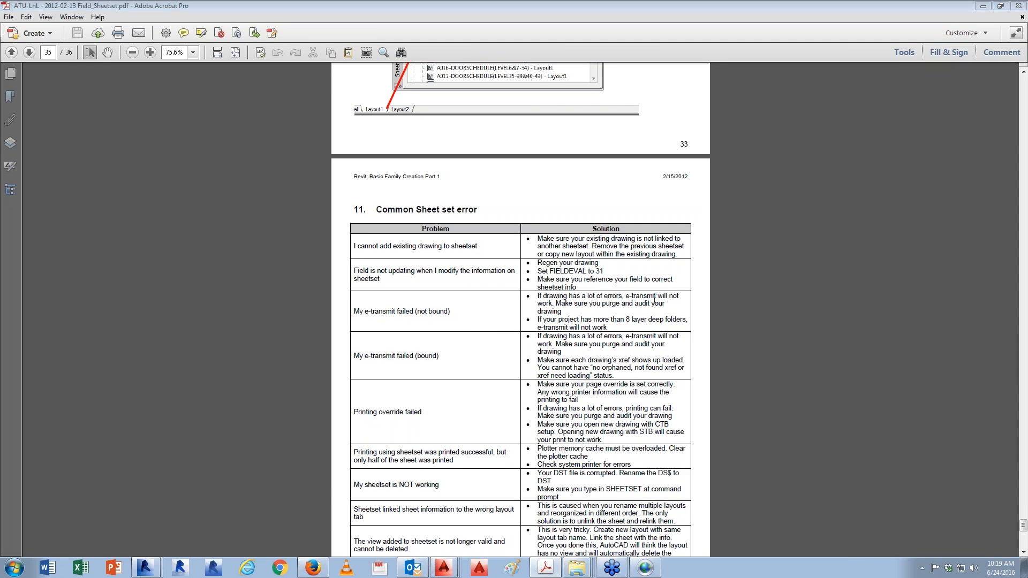
scroll(616, 322, "down", 3)
scroll(540, 358, "up", 1, "ctrl")
scroll(541, 354, "down", 8)
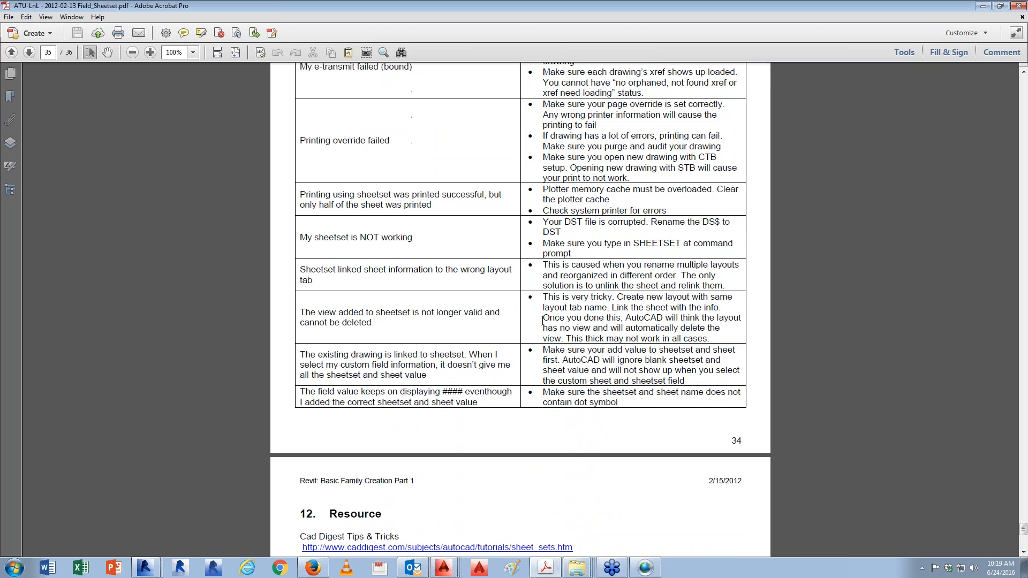
scroll(433, 403, "up", 3, "ctrl")
left_click_drag(86, 378, 252, 377)
left_click_drag(354, 380, 410, 395)
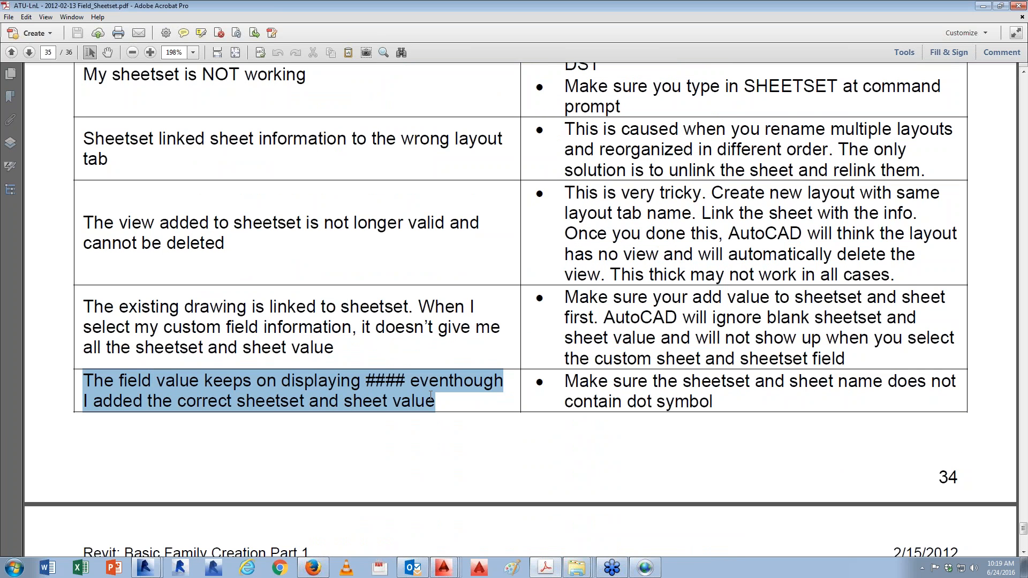
left_click_drag(568, 381, 716, 405)
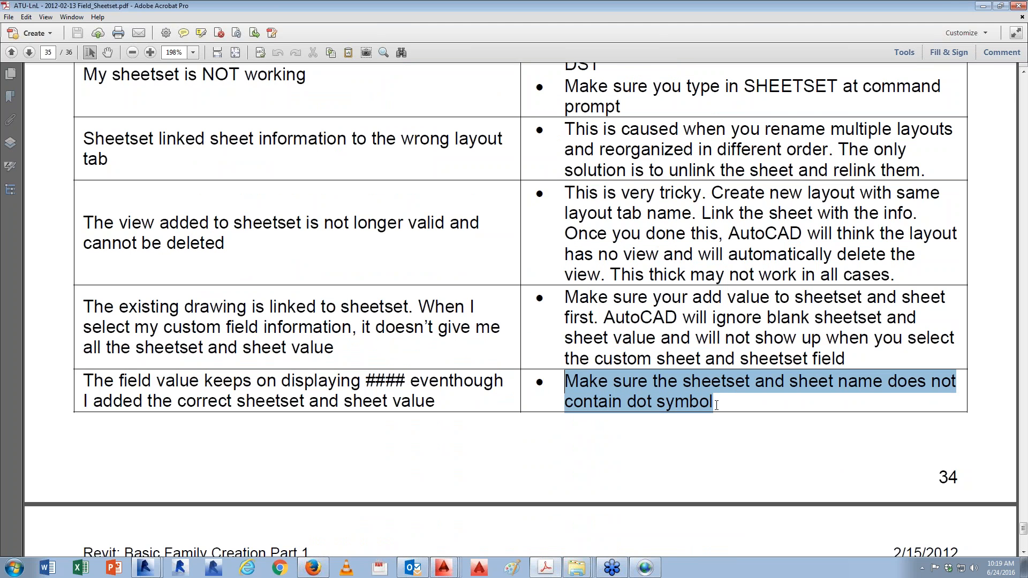
left_click(983, 6)
left_click(888, 275)
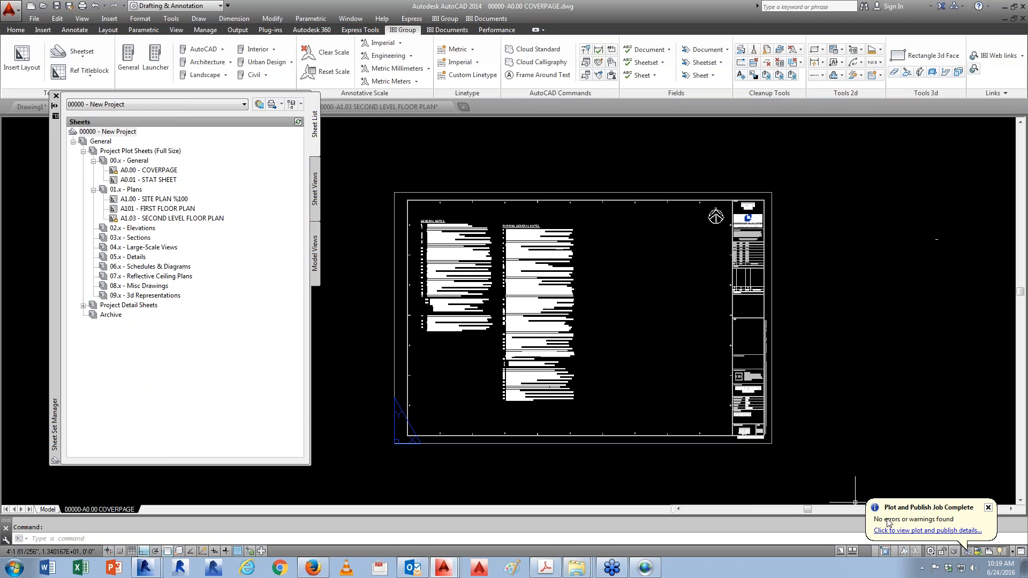
Step: Change the sheet title of A1.00 to "SITE PLAN." with a trailing dot in its sheet properties
scroll(780, 467, "up", 4)
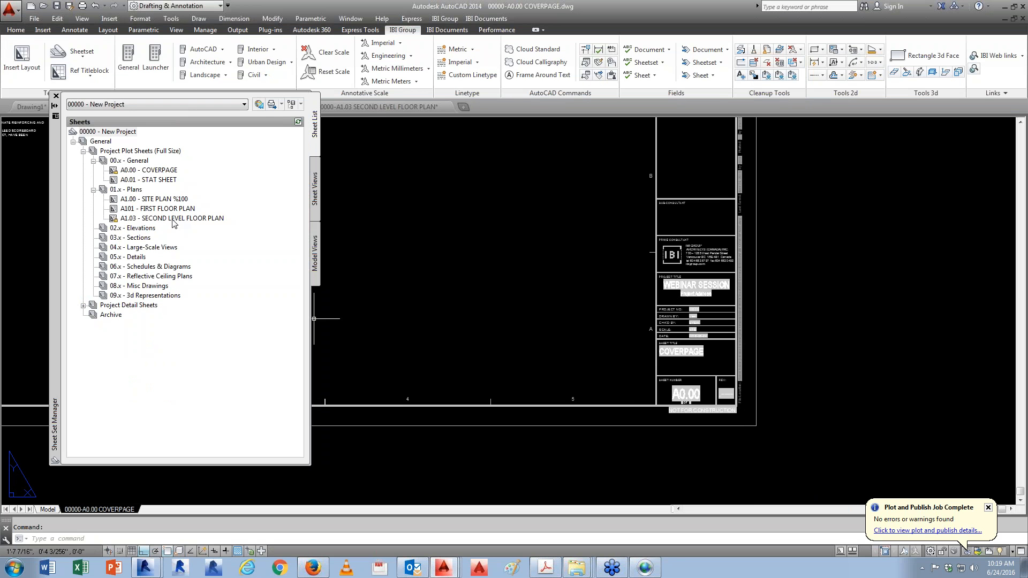
right_click(152, 220)
right_click(162, 199)
left_click(196, 329)
left_click(555, 170)
left_click(555, 171)
key("BackSpace")
key("BackSpace")
key("BackSpace")
key("BackSpace")
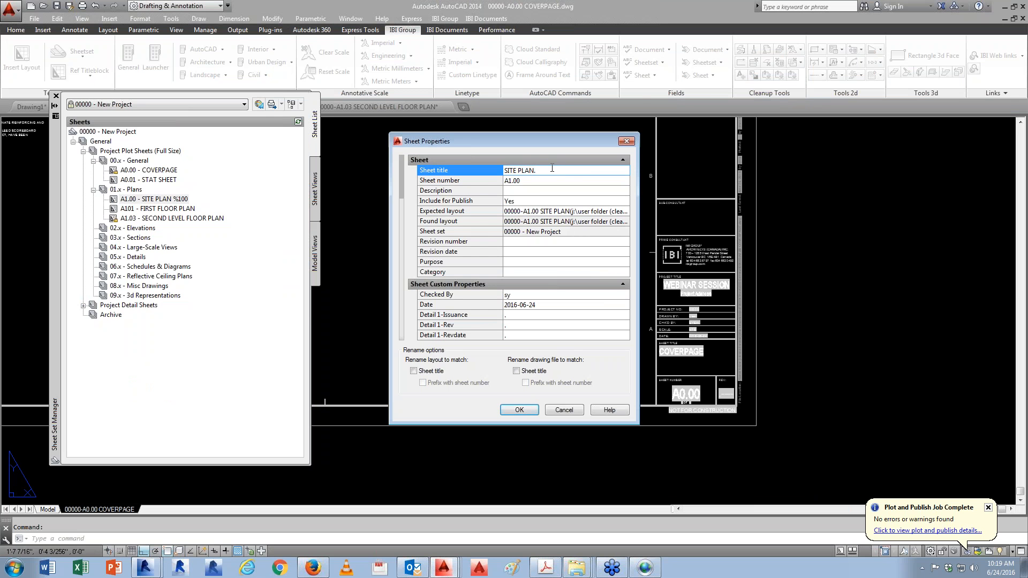
left_click(520, 410)
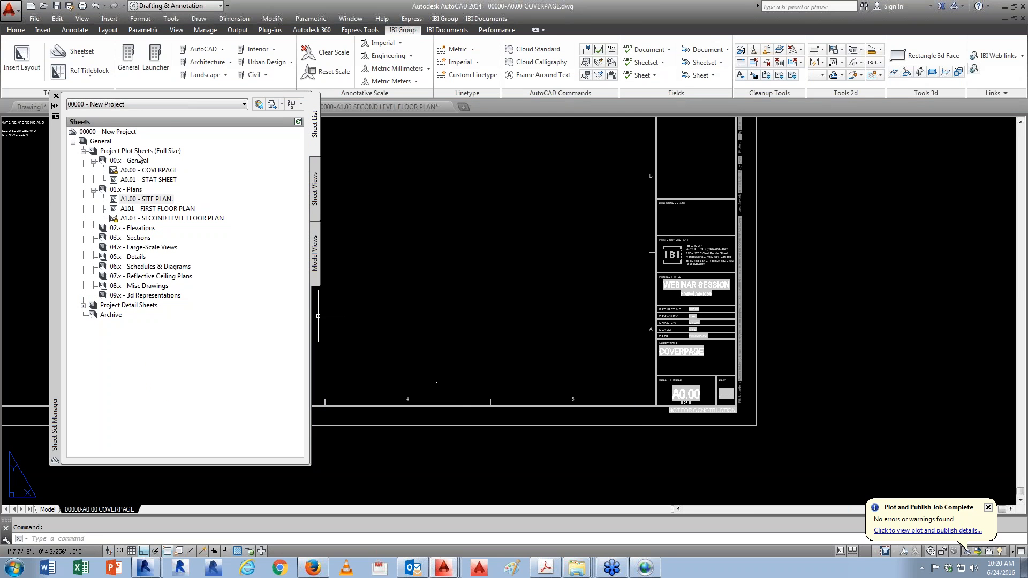
Step: Insert a Standard-style sheet list table of the 00000 - New Project subsets outside the cover sheet's border and inspect its SITE PLAN. entry
right_click(122, 139)
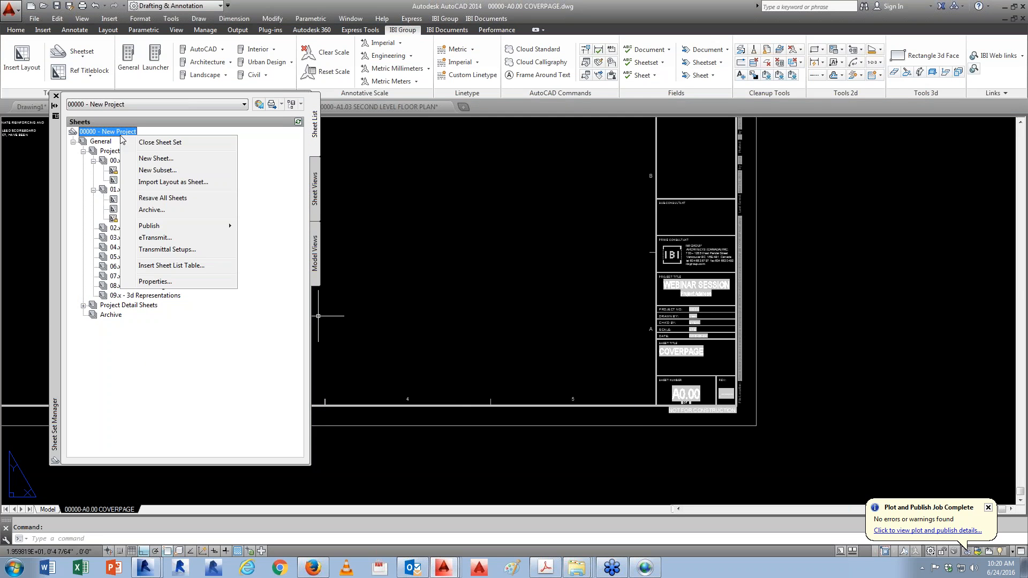
left_click(179, 265)
left_click(554, 194)
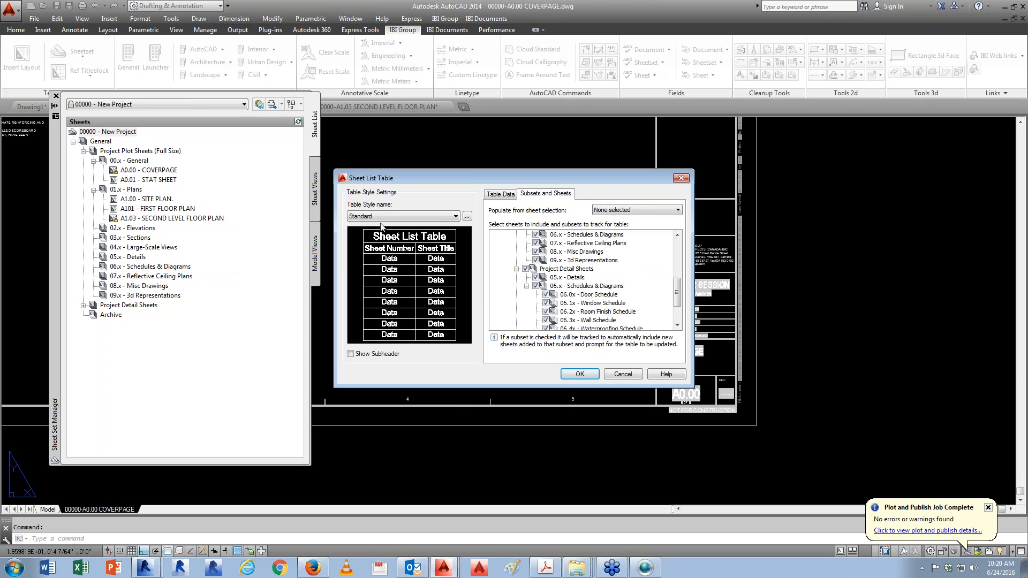
left_click(580, 374)
scroll(503, 214, "down", 7)
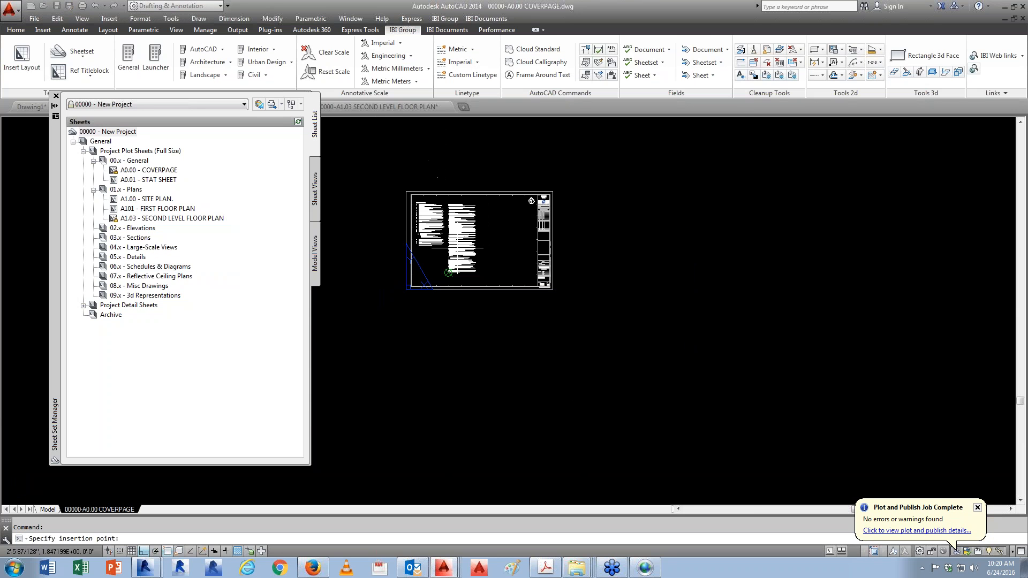
middle_click_drag(899, 447, 649, 394)
scroll(647, 400, "down", 3)
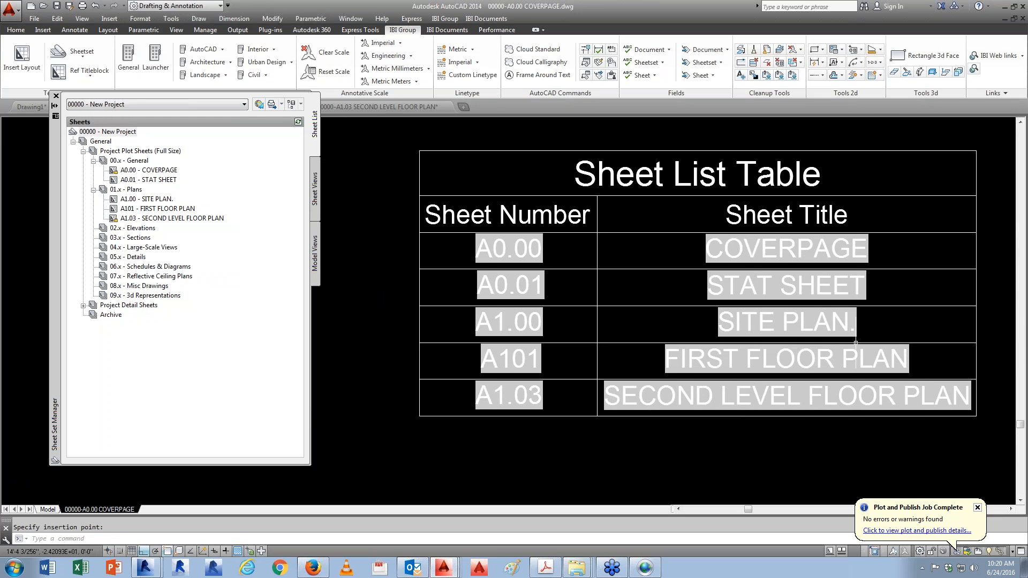
scroll(859, 336, "up", 6)
scroll(859, 336, "down", 6)
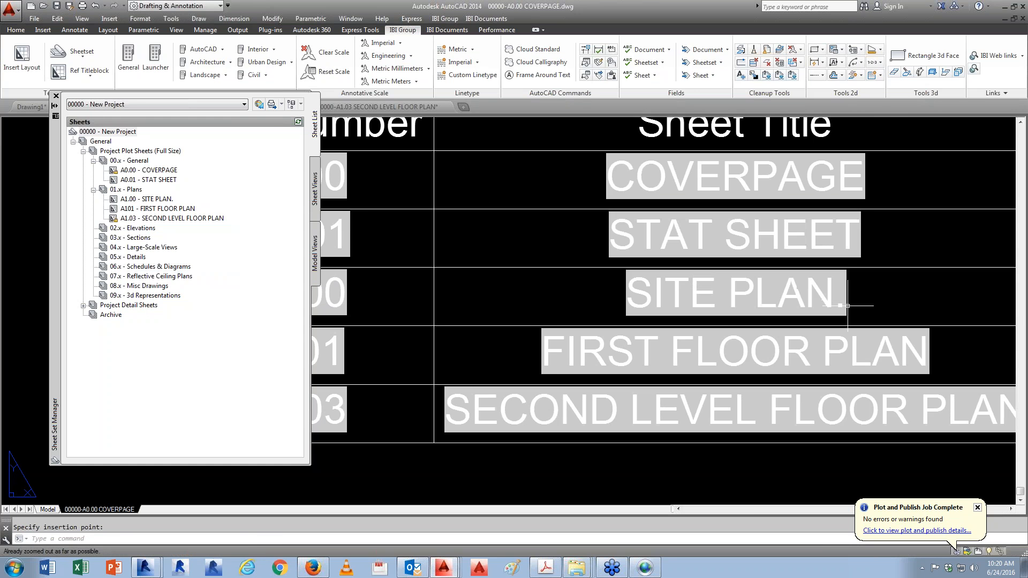
middle_click_drag(862, 315, 852, 318)
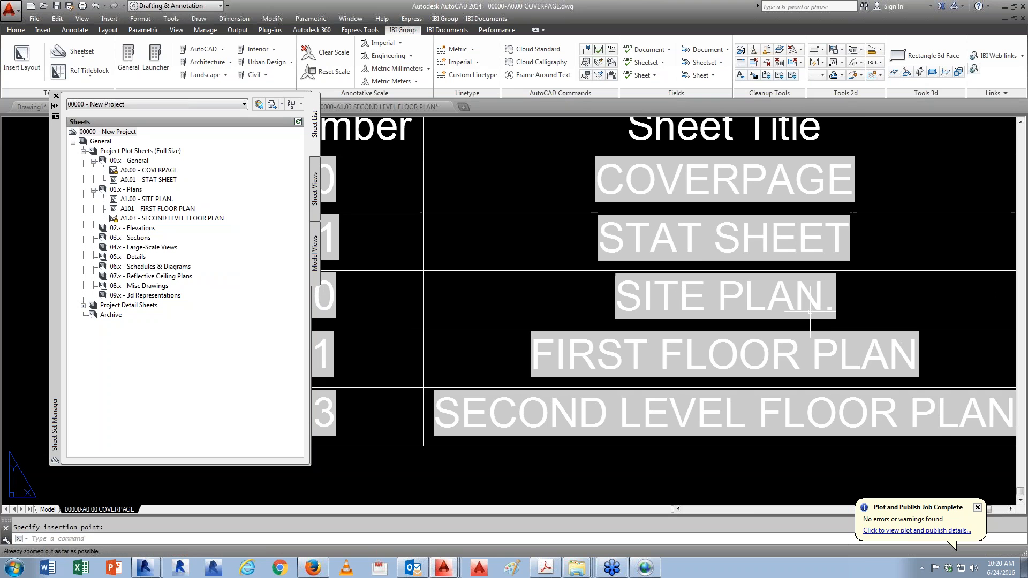
Step: Erase the inserted sheet list table beside the cover sheet
middle_click_drag(561, 318, 651, 314)
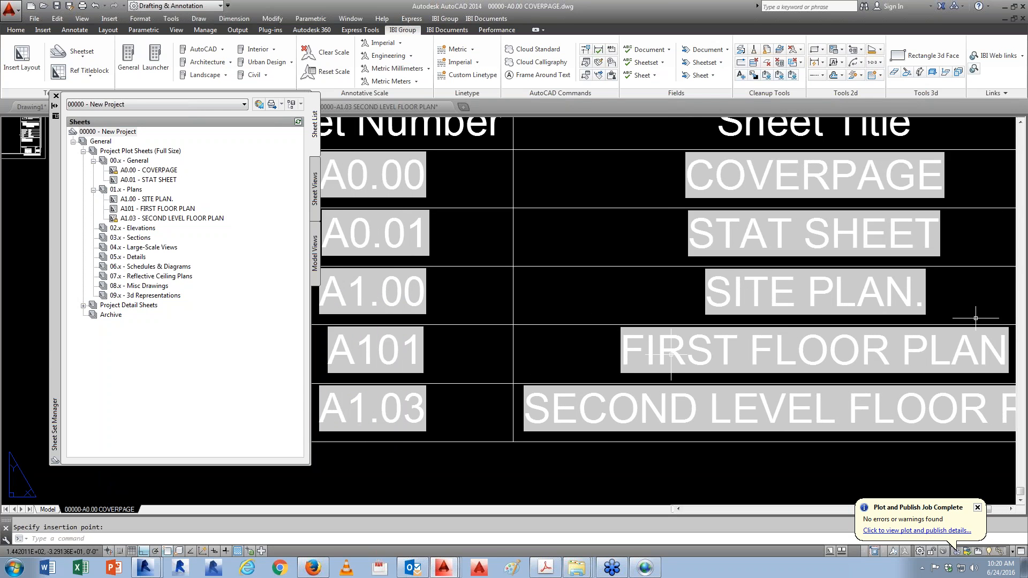
left_click(609, 323)
left_click(462, 465)
type("e")
key("Return")
scroll(785, 230, "down", 5)
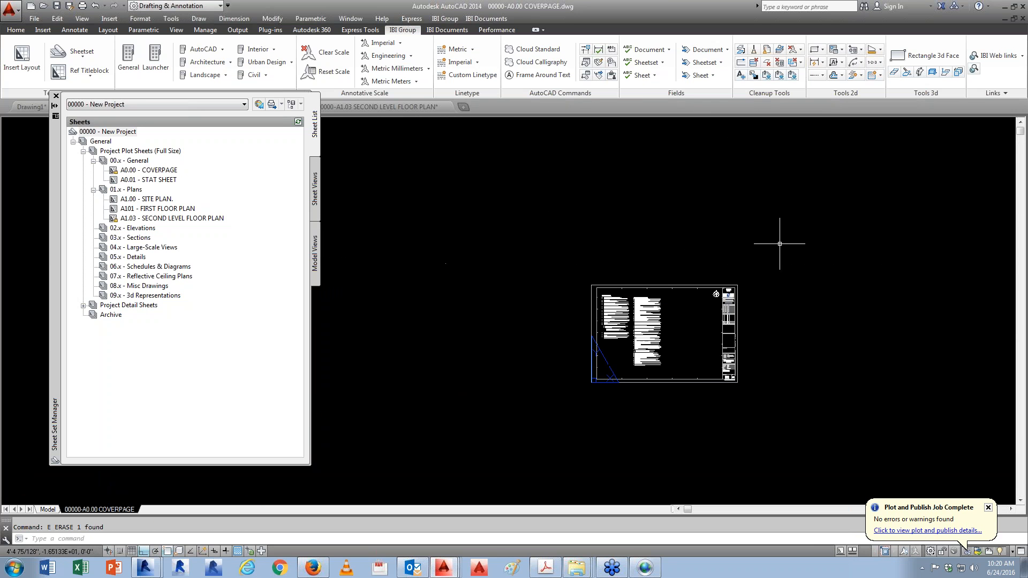
scroll(745, 321, "up", 5)
right_click(160, 200)
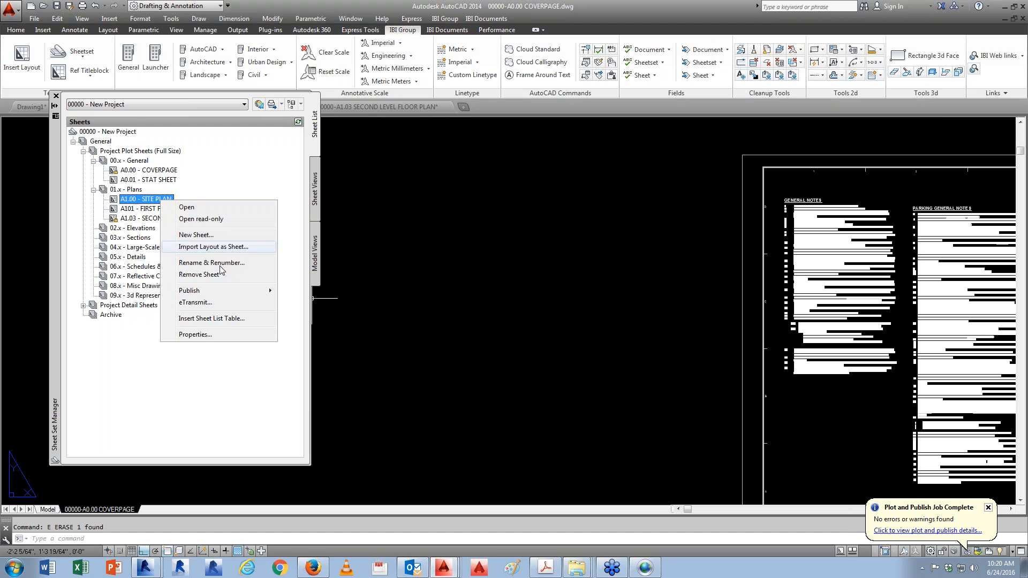
left_click(218, 339)
left_click(527, 171)
double_click(529, 171)
type("PLAN")
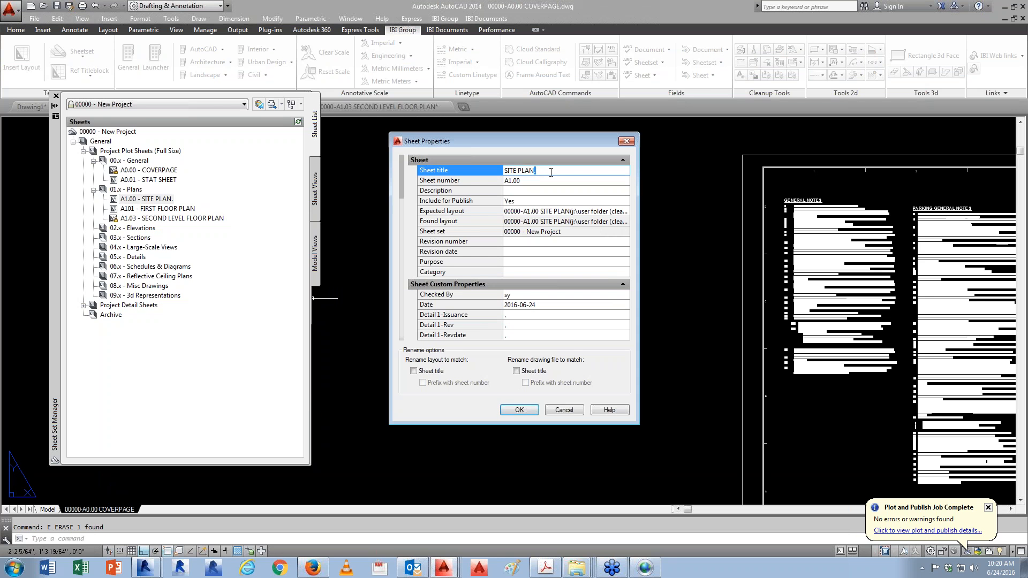
type(".")
left_click(563, 408)
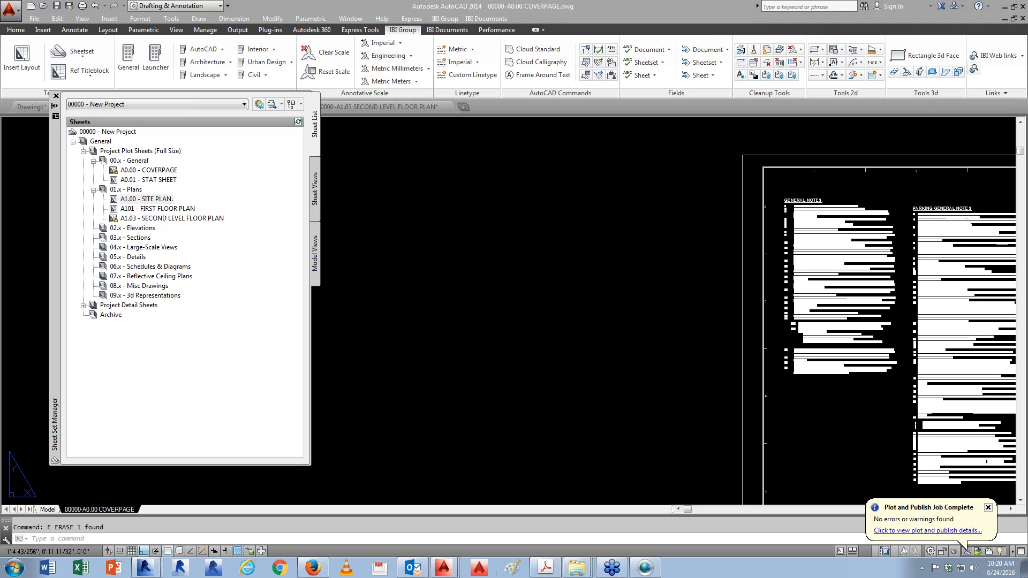
Step: Switch to Internet Explorer, open the intranet's Design Technology site and search it for SHEETSET
mouse_move(320, 574)
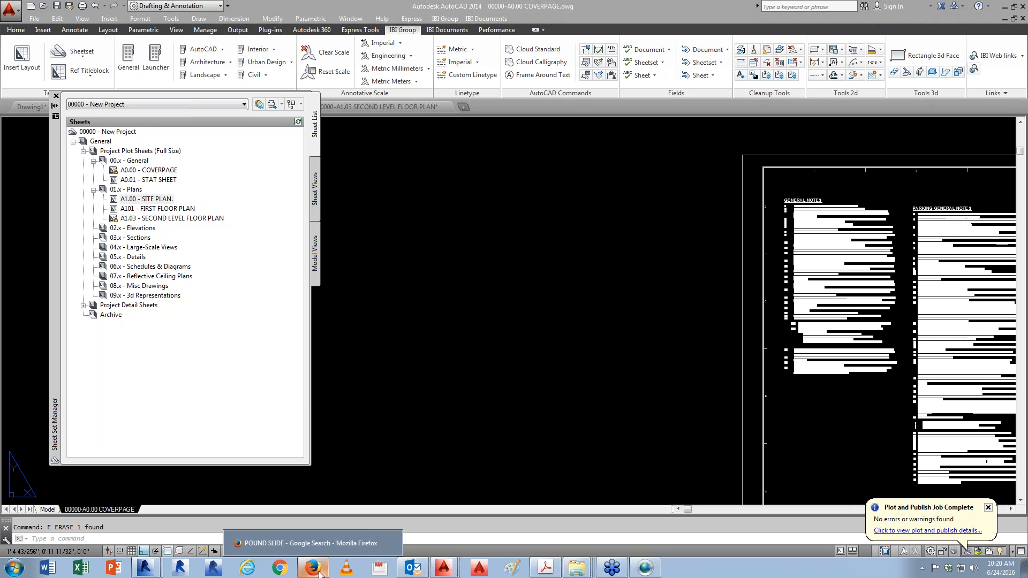
mouse_move(576, 568)
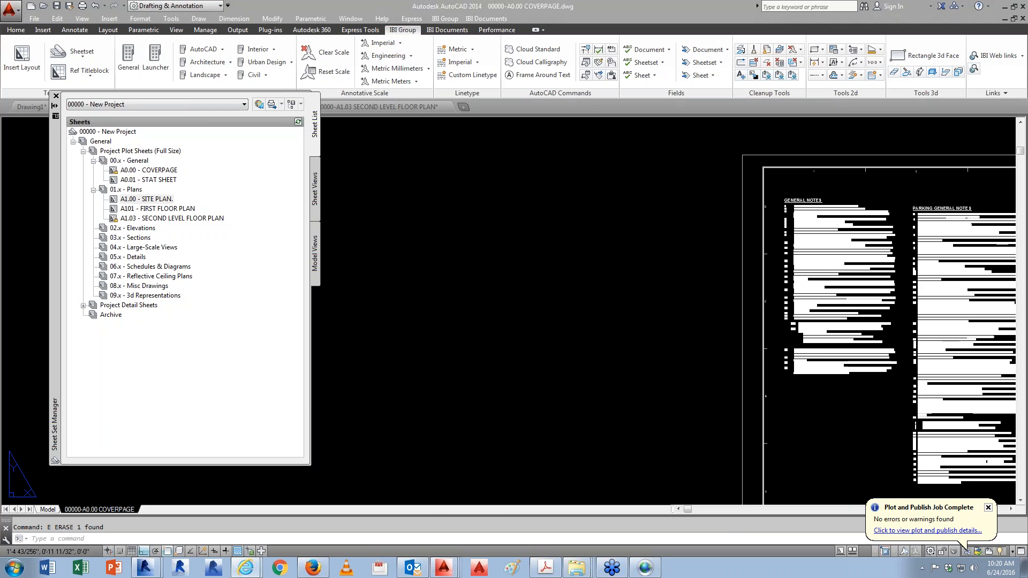
left_click(245, 567)
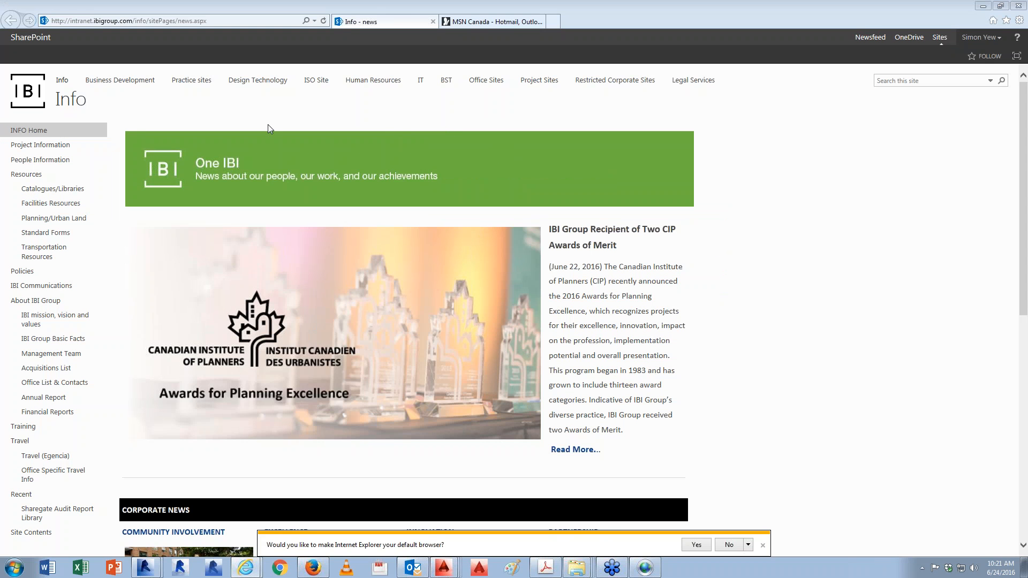
left_click(257, 81)
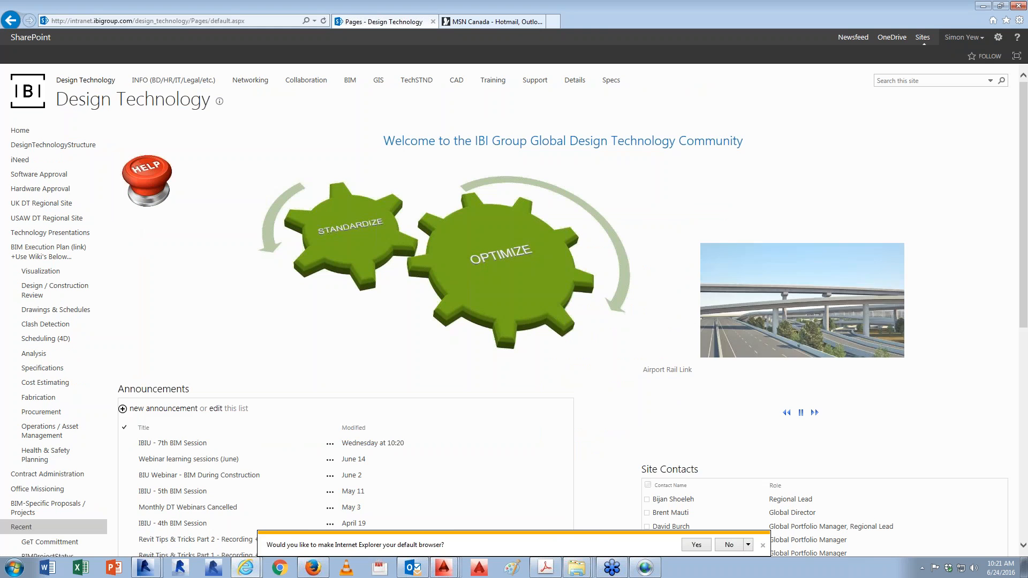
left_click(913, 83)
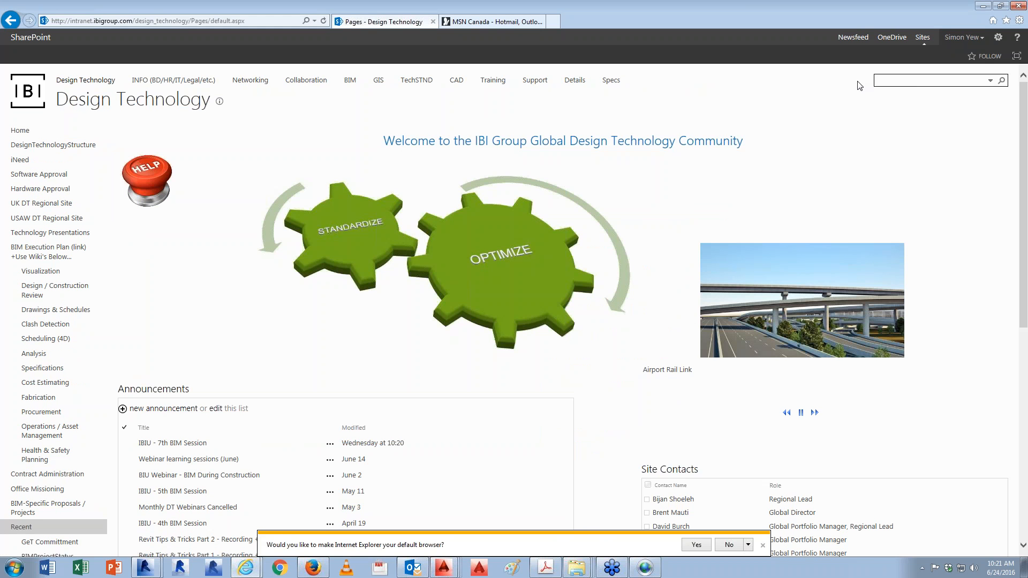
type("SHEETSET")
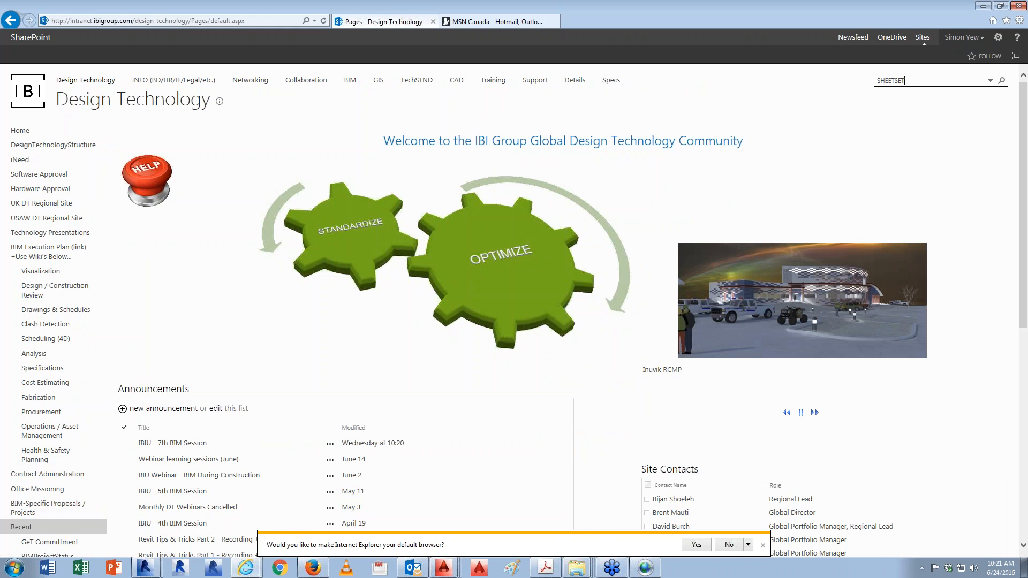
key("Return")
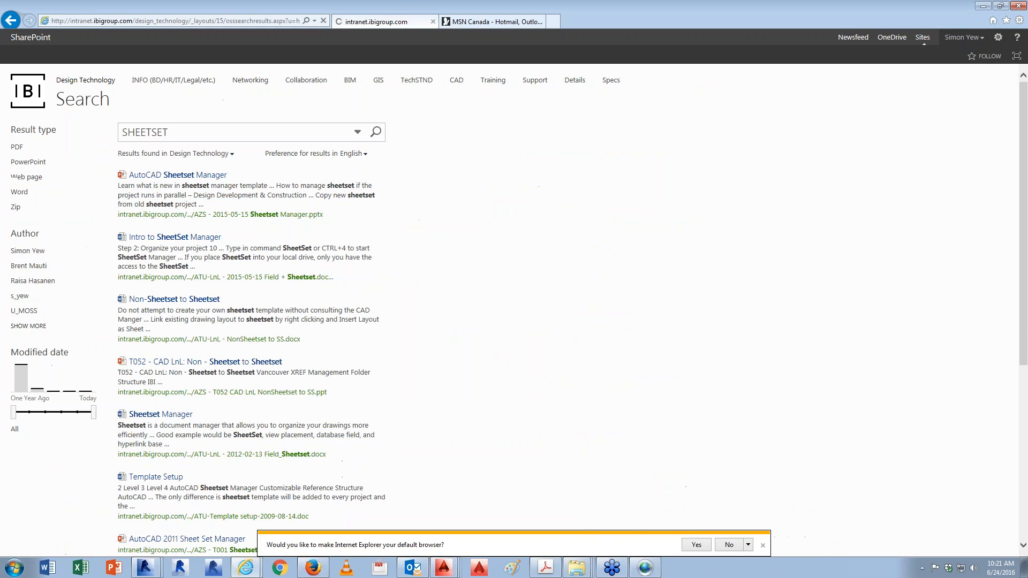
Step: Open the Intro to SheetSet Manager search result, ATU-LnL - 2015-05-15 Field + Sheetset.docx, in Word
mouse_move(218, 190)
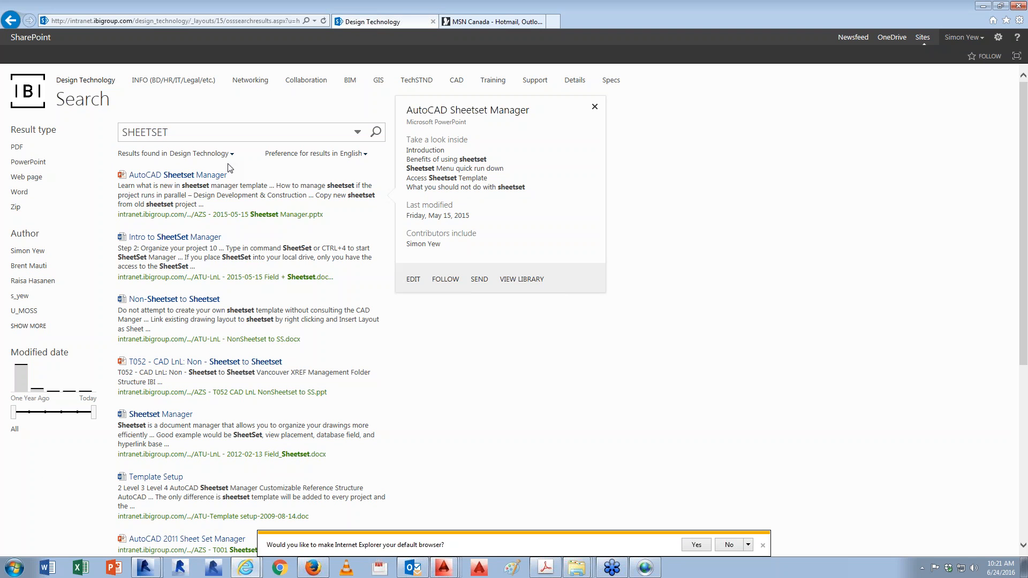
mouse_move(174, 249)
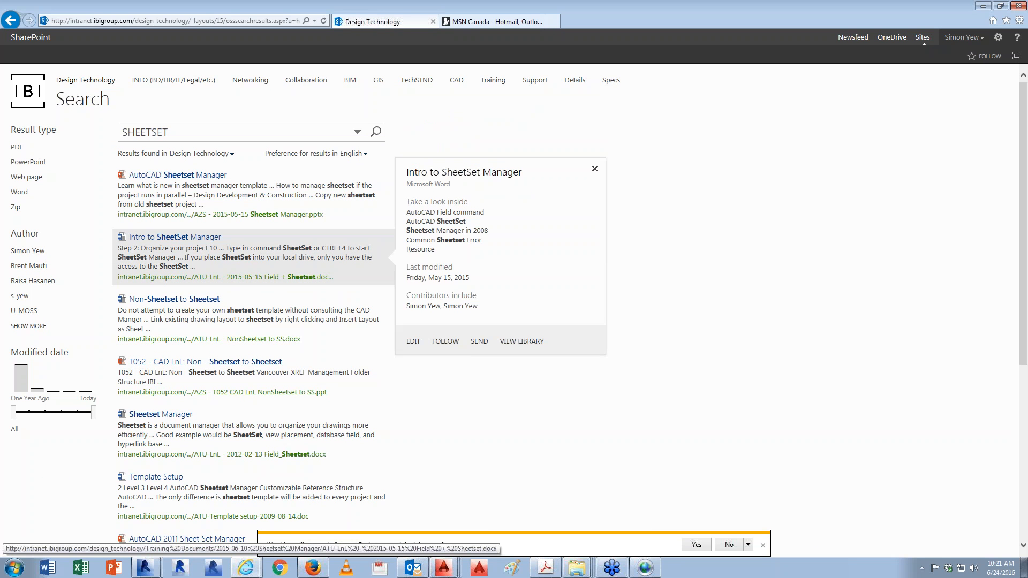
left_click(174, 239)
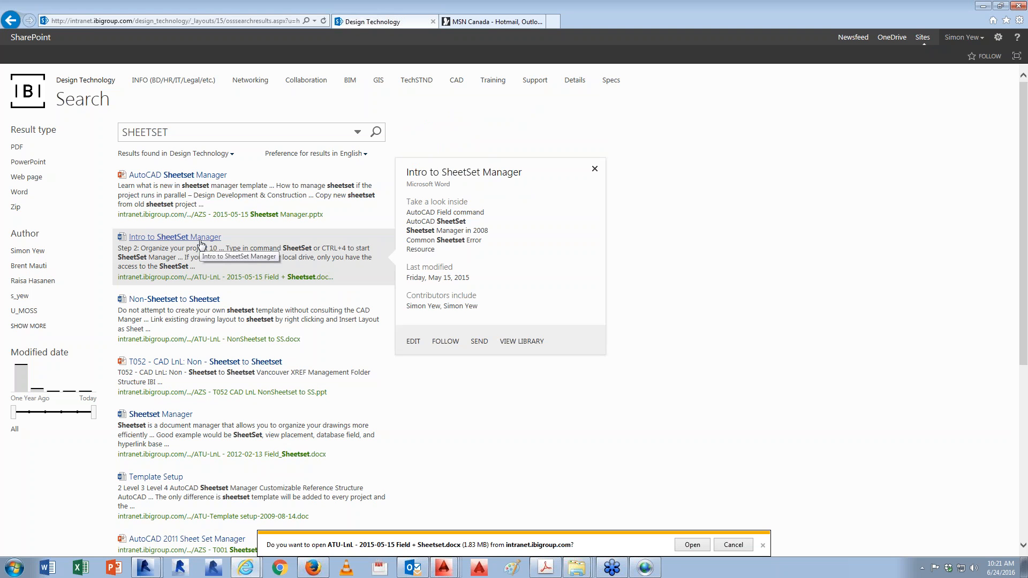
left_click(174, 239)
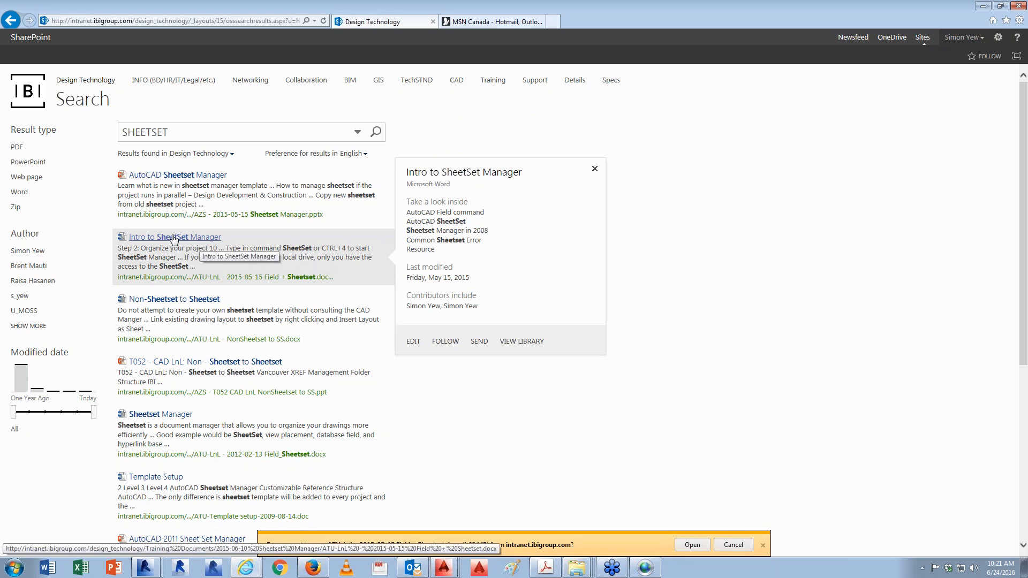
left_click(692, 544)
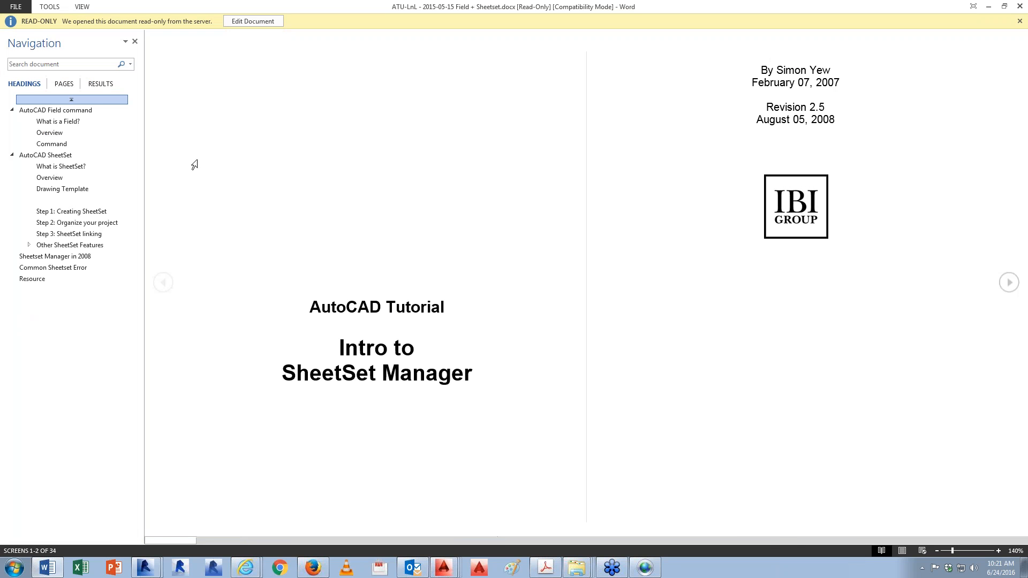
Step: Examine the tutorial's Common Sheetset Error section, return to its cover page and close the document
left_click(56, 267)
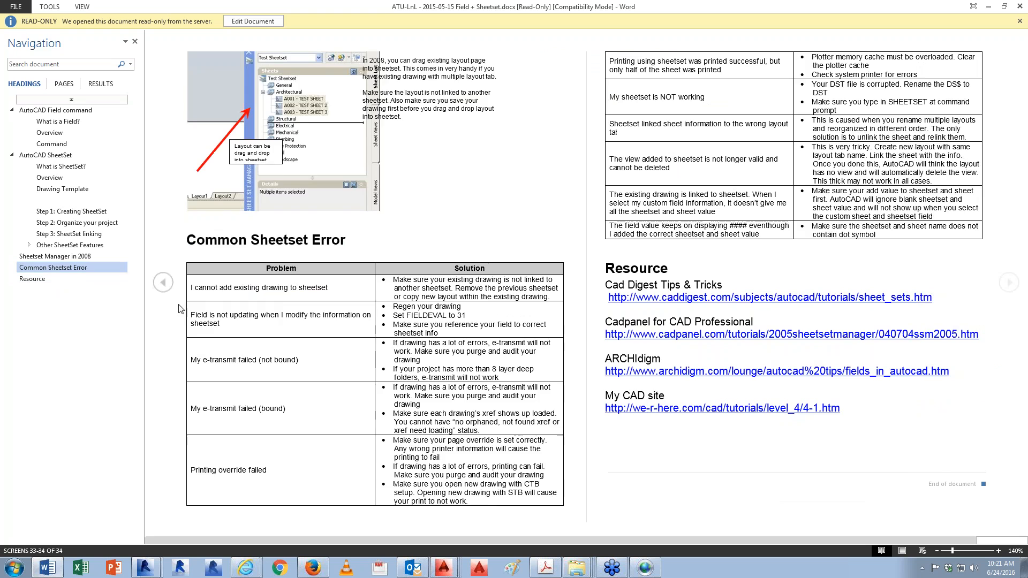
scroll(444, 354, "up", 15)
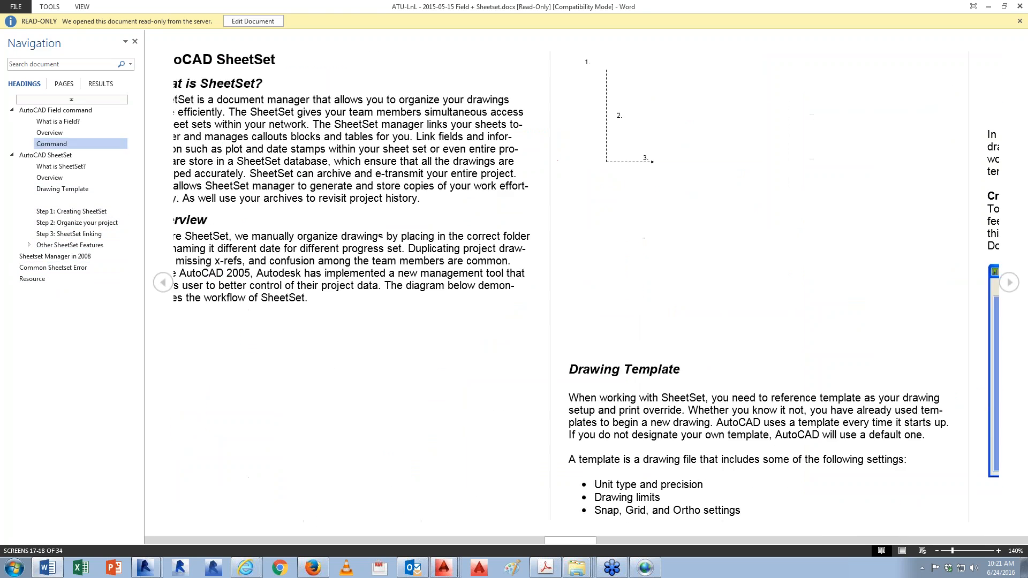
scroll(450, 347, "up", 15)
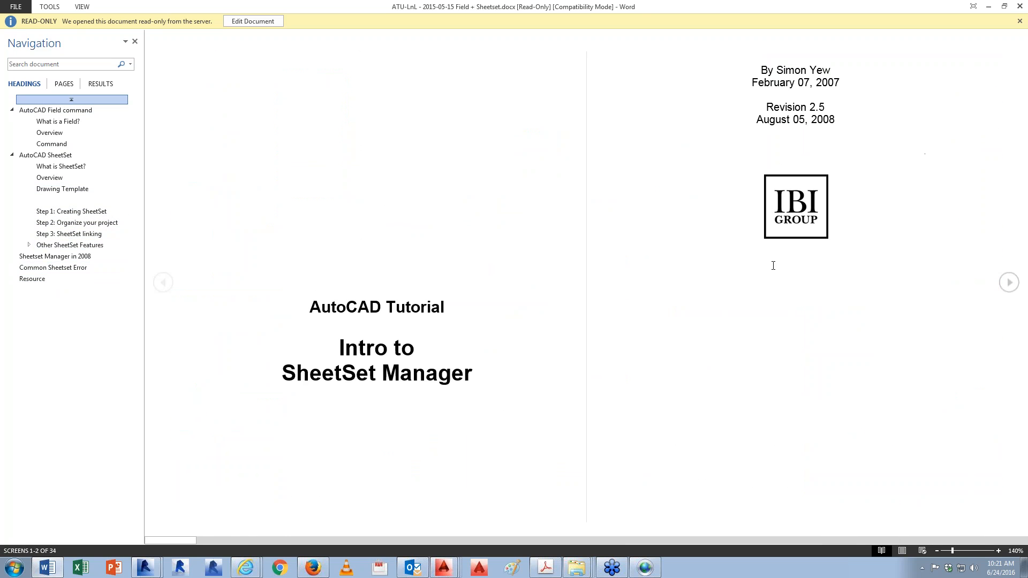
scroll(773, 266, "down", 5)
left_click(1021, 5)
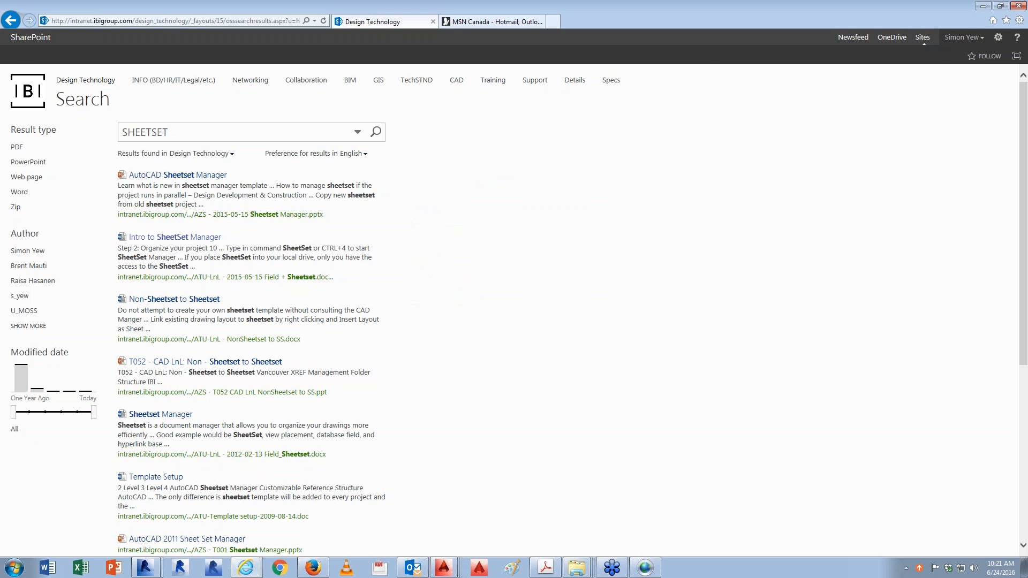
Step: Switch to IBI Sheetset Templates (Imperial CTB).dwt in AutoCAD and examine the POOL SECTION view's options among the sheet views of 00000 - New Project
mouse_move(453, 565)
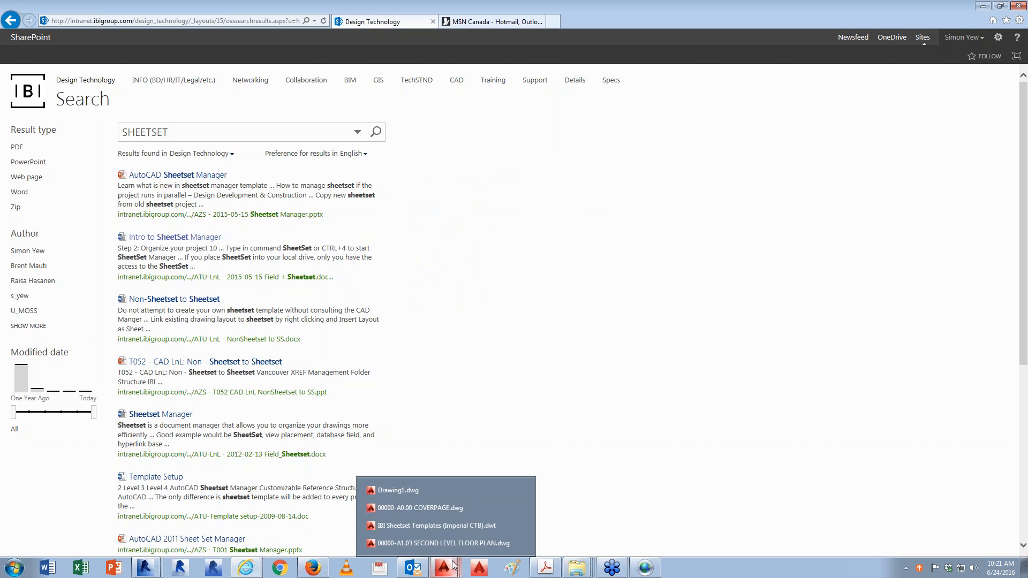
left_click(444, 531)
scroll(593, 398, "down", 5)
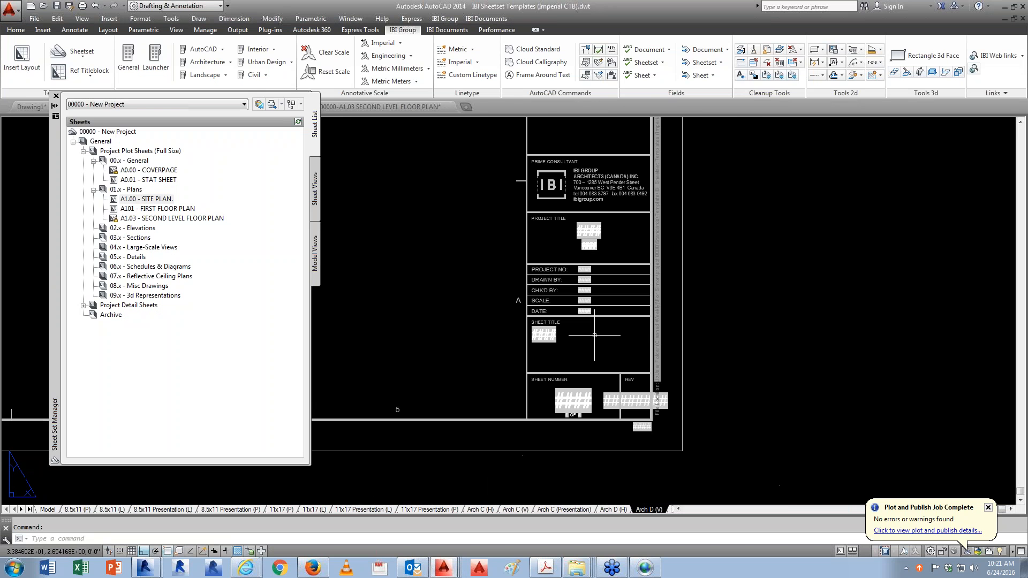
left_click(310, 187)
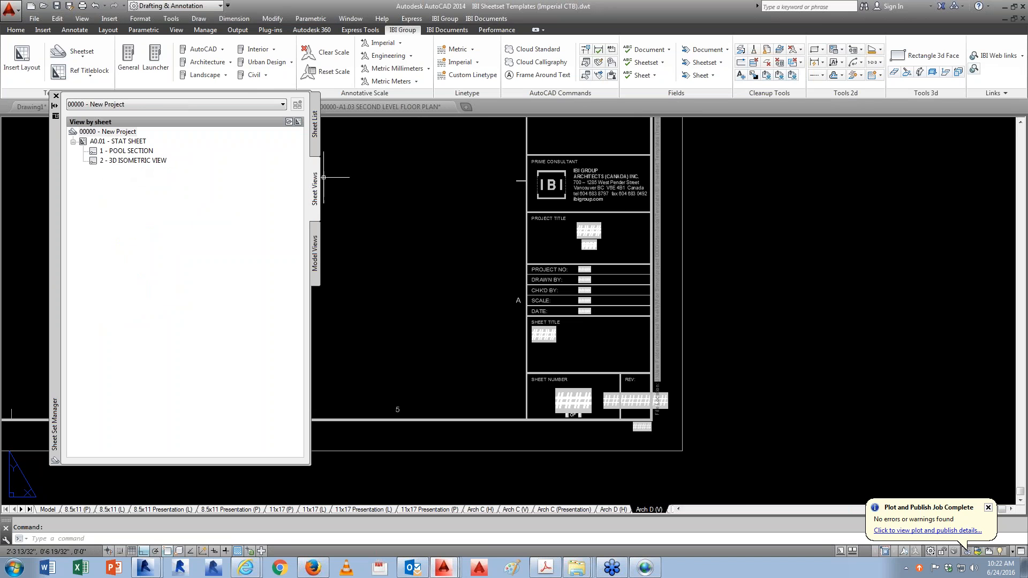
right_click(141, 153)
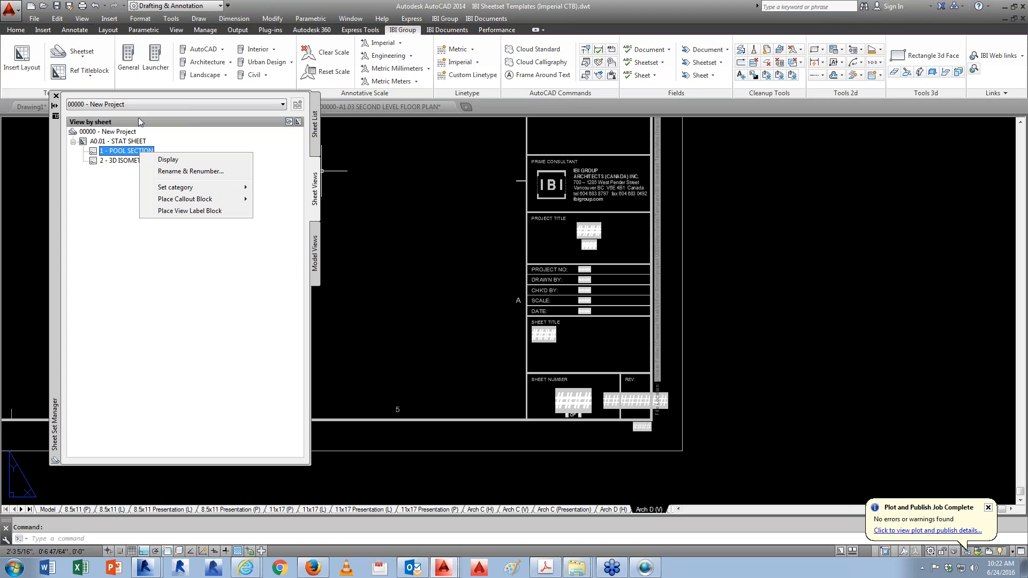
left_click(122, 133)
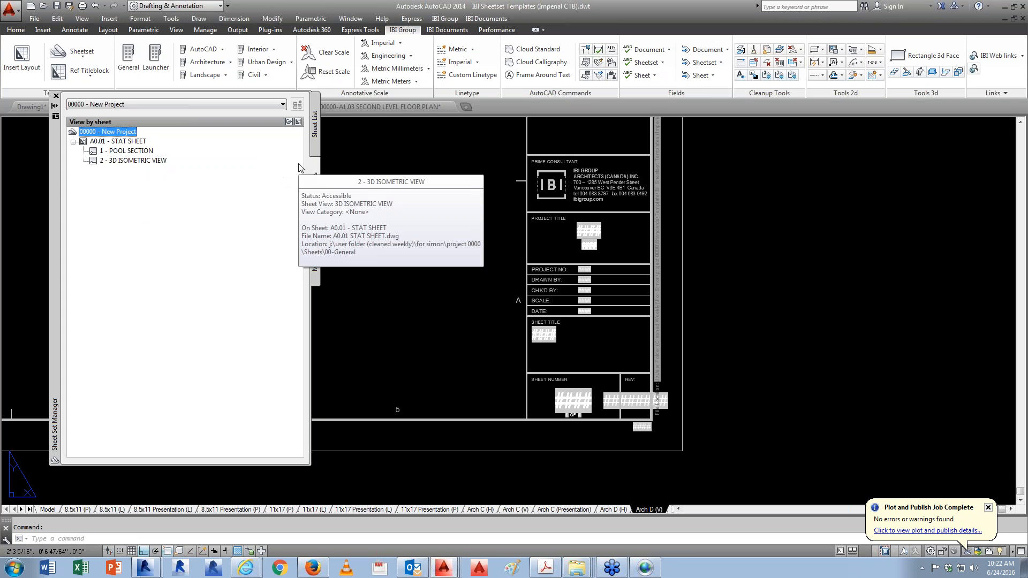